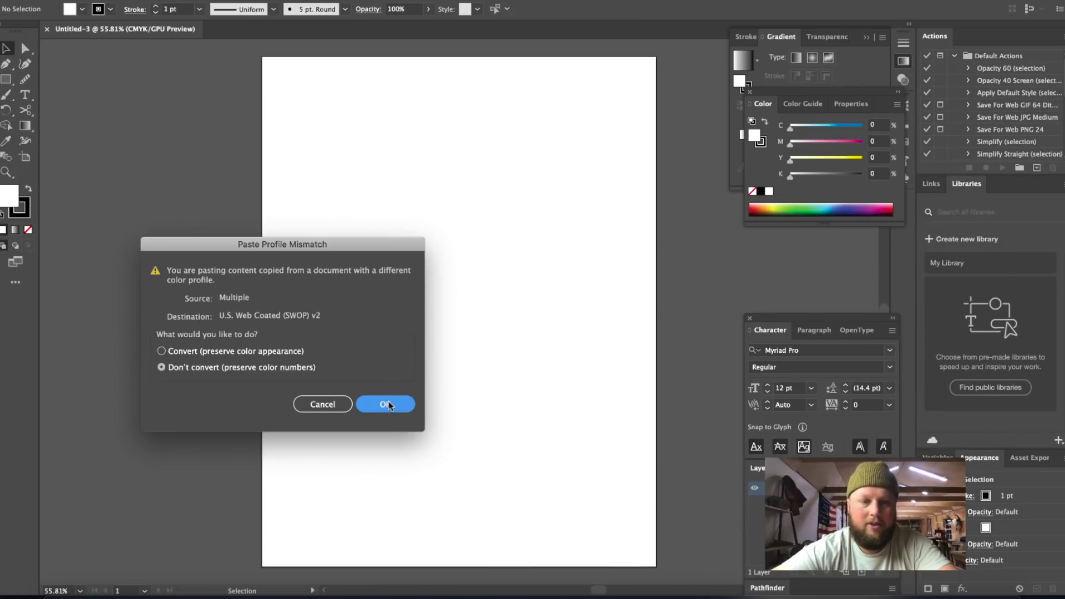
- Finish pasting the sketch photo with its color numbers preserved and embed the image in the document
{"action": "left_click", "coordinate": [386, 404]}
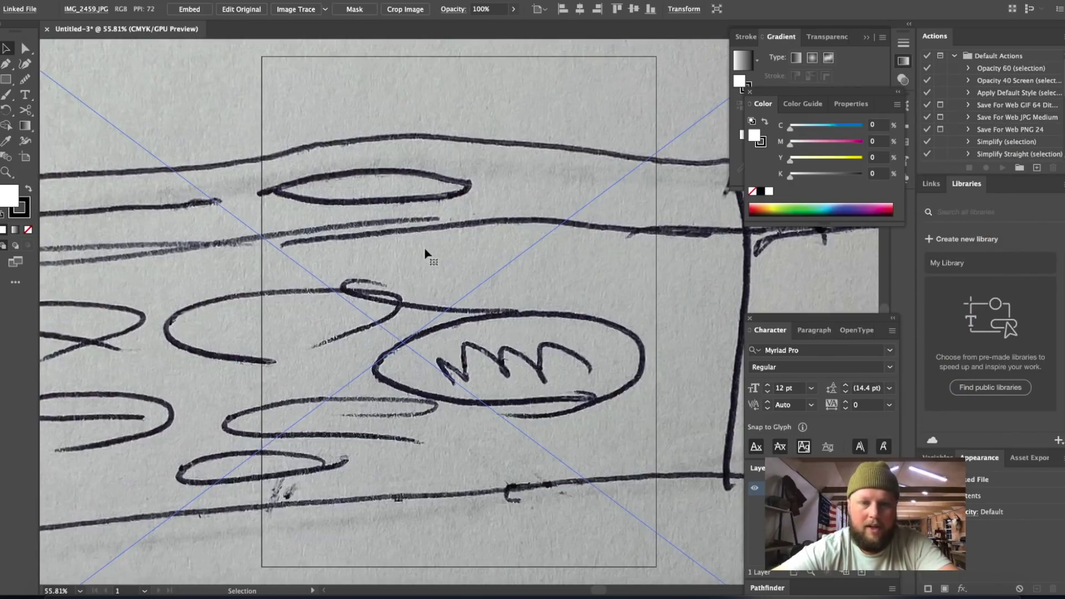
{"action": "key", "text": "super+minus"}
{"action": "key", "text": "super+minus"}
{"action": "key", "text": "super+minus"}
{"action": "key", "text": "super+minus"}
{"action": "key", "text": "super+minus"}
{"action": "key", "text": "super+minus"}
{"action": "key", "text": "super+minus"}
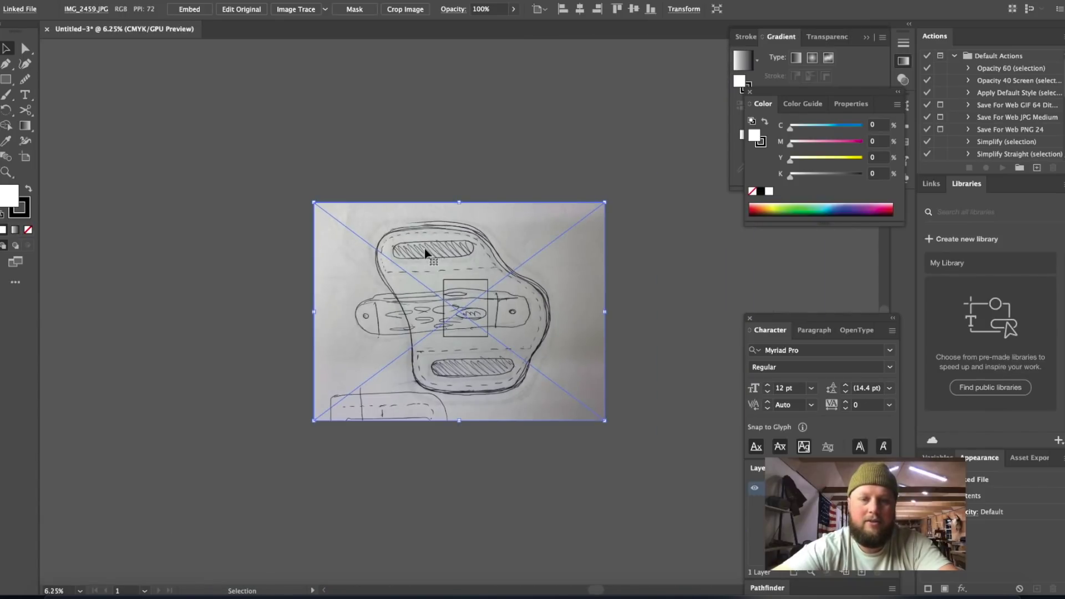
{"action": "left_click", "coordinate": [190, 10]}
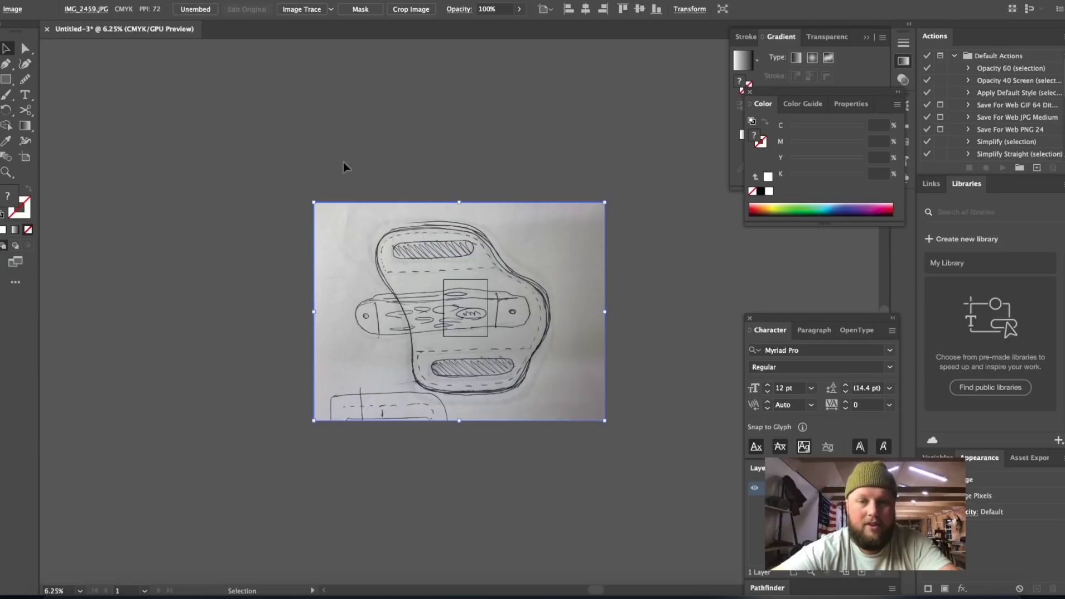
- Rotate the embedded sketch photo a quarter turn so the knife stands upright
{"action": "key", "text": "r"}
{"action": "left_click_drag", "start_coordinate": [661, 307], "coordinate": [437, 398]}
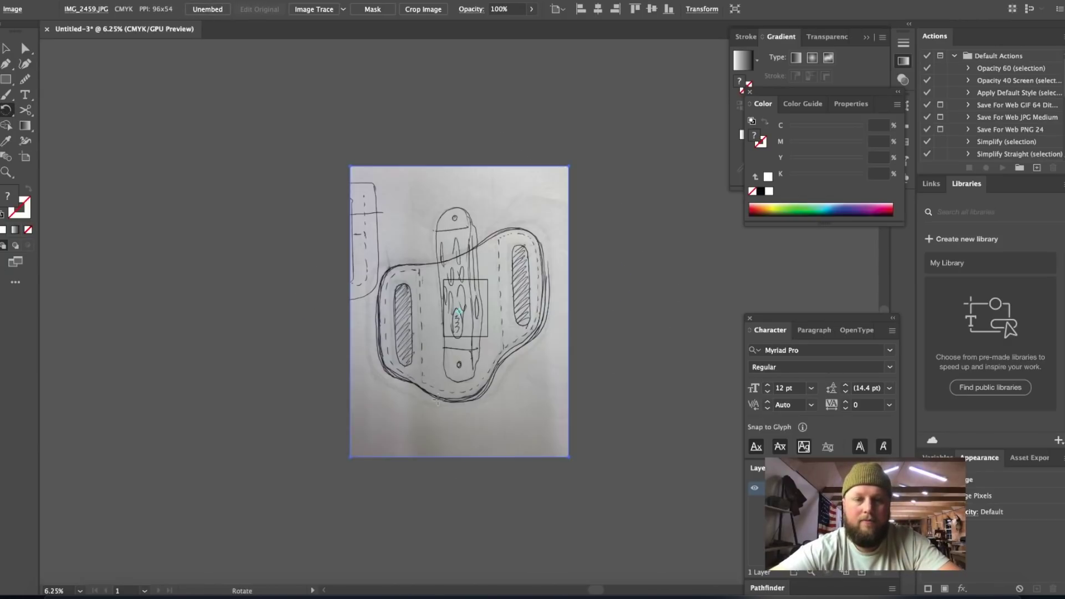
{"action": "key", "text": "v"}
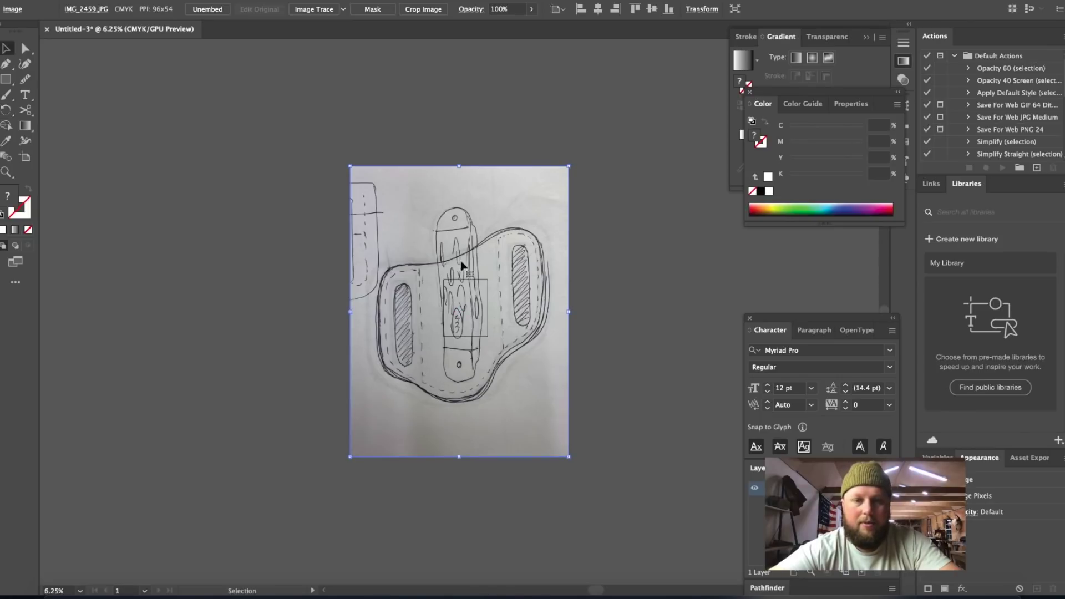
- Scale the sketch photo down proportionally to fit the page and place it in the upper middle of the artboard
{"action": "left_click", "coordinate": [459, 252], "text": "shift"}
{"action": "left_click_drag", "start_coordinate": [459, 252], "coordinate": [459, 256]}
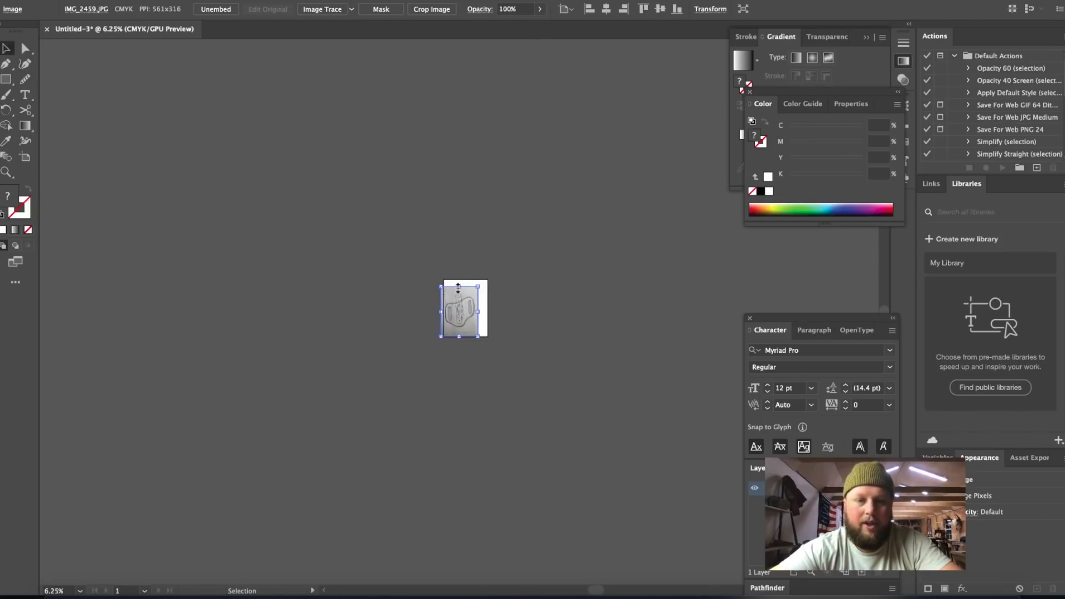
{"action": "scroll", "coordinate": [458, 291], "scroll_direction": "up", "scroll_amount": 4}
{"action": "left_click_drag", "start_coordinate": [459, 212], "coordinate": [461, 228]}
{"action": "left_click_drag", "start_coordinate": [459, 282], "coordinate": [461, 250]}
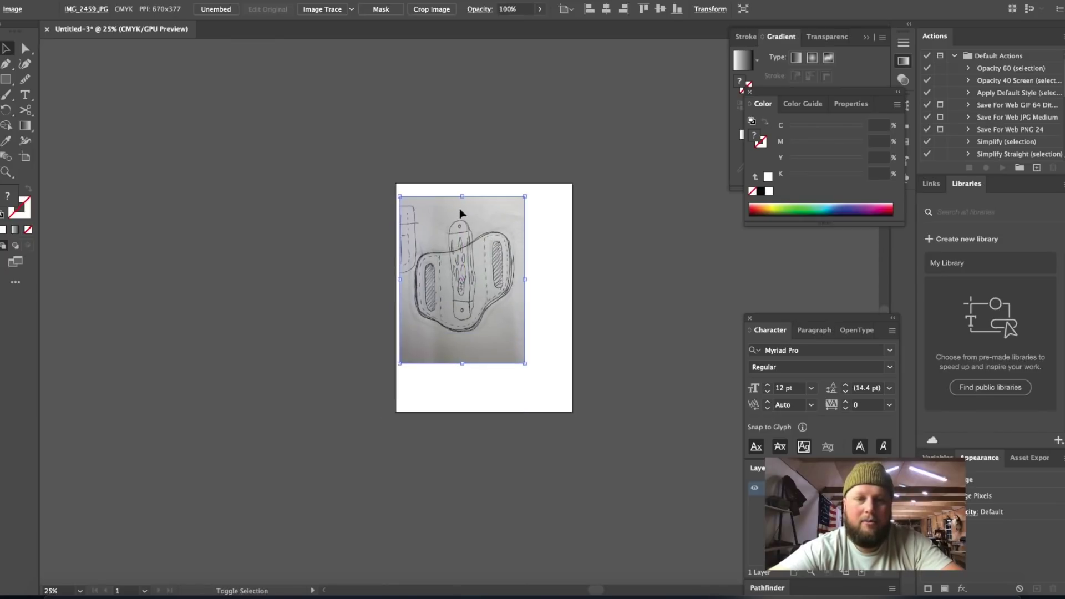
{"action": "left_click_drag", "start_coordinate": [462, 197], "coordinate": [462, 206]}
{"action": "left_click_drag", "start_coordinate": [459, 255], "coordinate": [474, 252]}
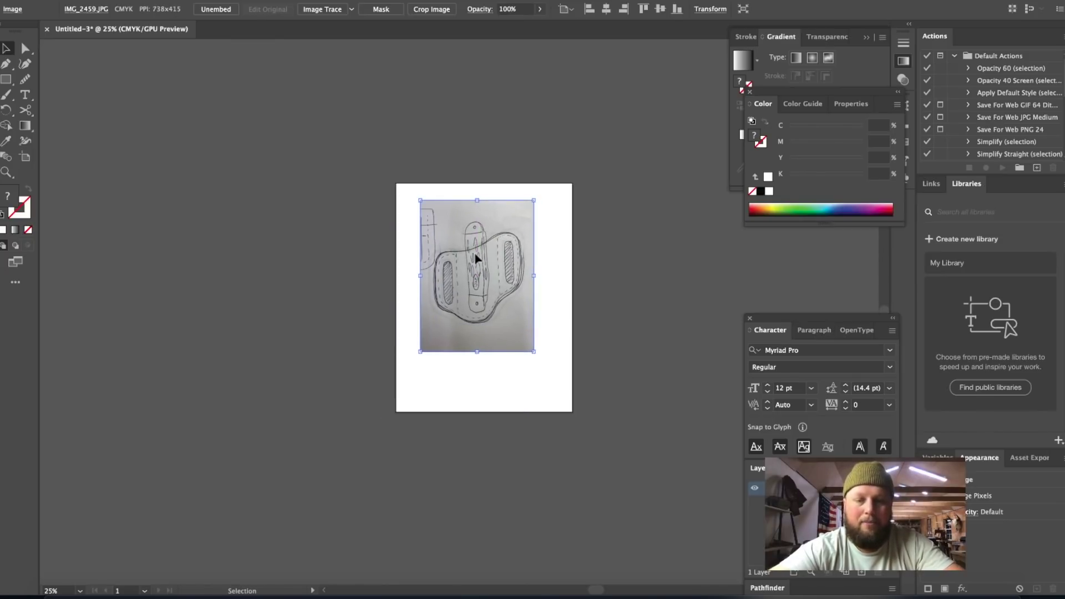
- Draw a tall rectangle about 0.73 in wide and 2.56 in high on the blank area beside the sketch photo
{"action": "key", "text": "super+equal"}
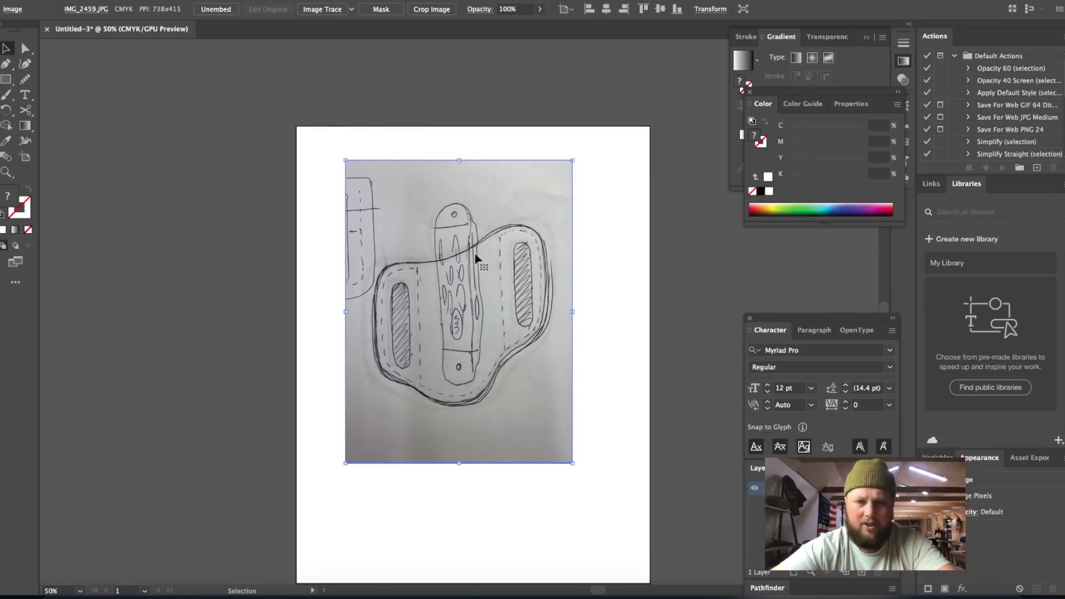
{"action": "key", "text": "super+equal"}
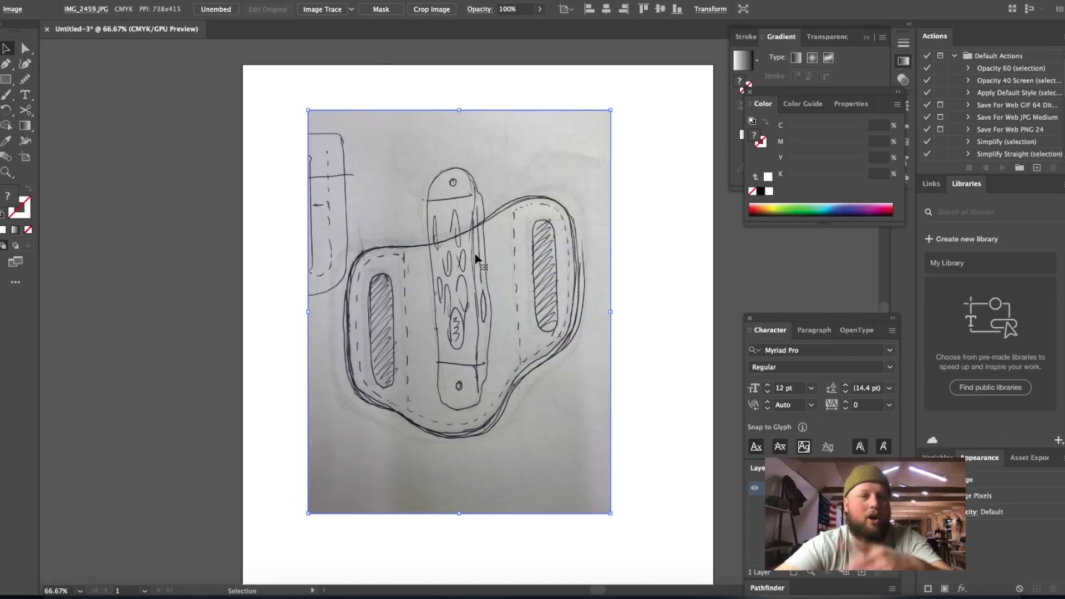
{"action": "key", "text": "ctrl+minus"}
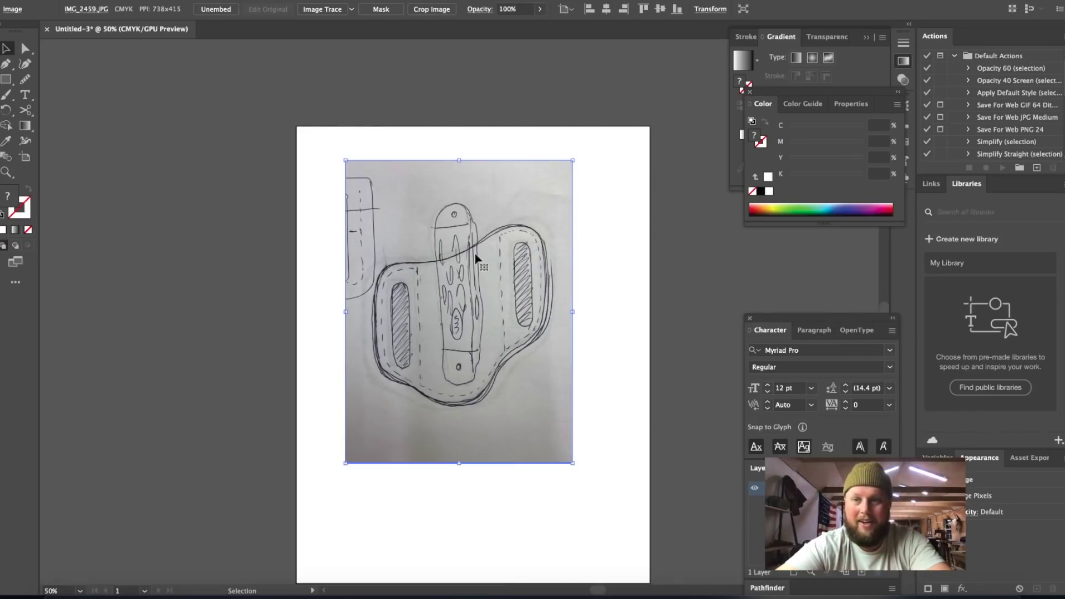
{"action": "key", "text": "ctrl+plus"}
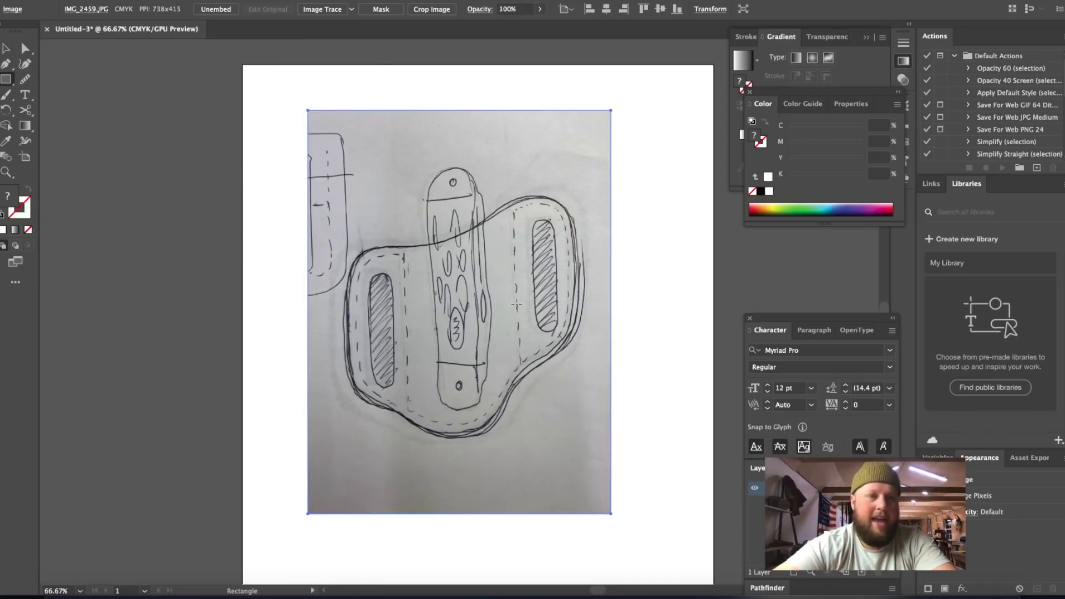
{"action": "left_click", "coordinate": [6, 80]}
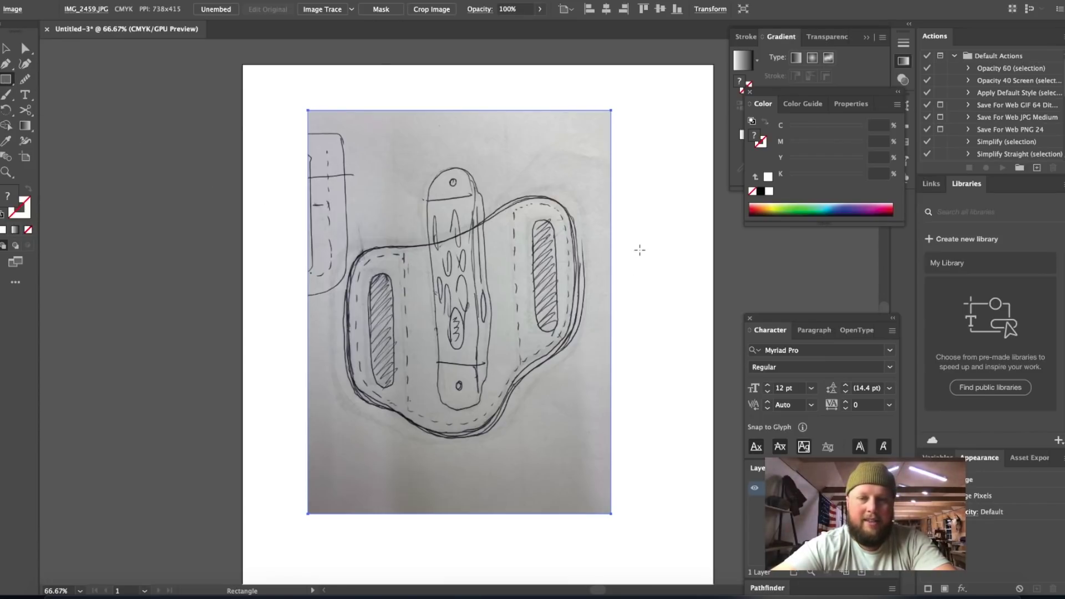
{"action": "left_click_drag", "start_coordinate": [639, 250], "coordinate": [680, 392]}
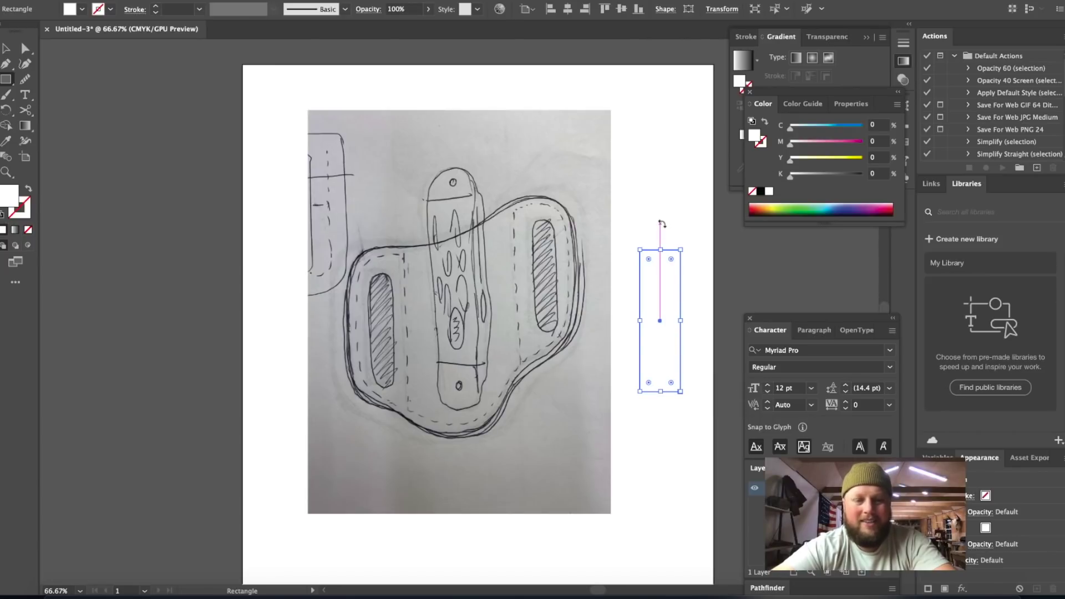
- Show the rulers and set their units to inches
{"action": "key", "text": "ctrl+r"}
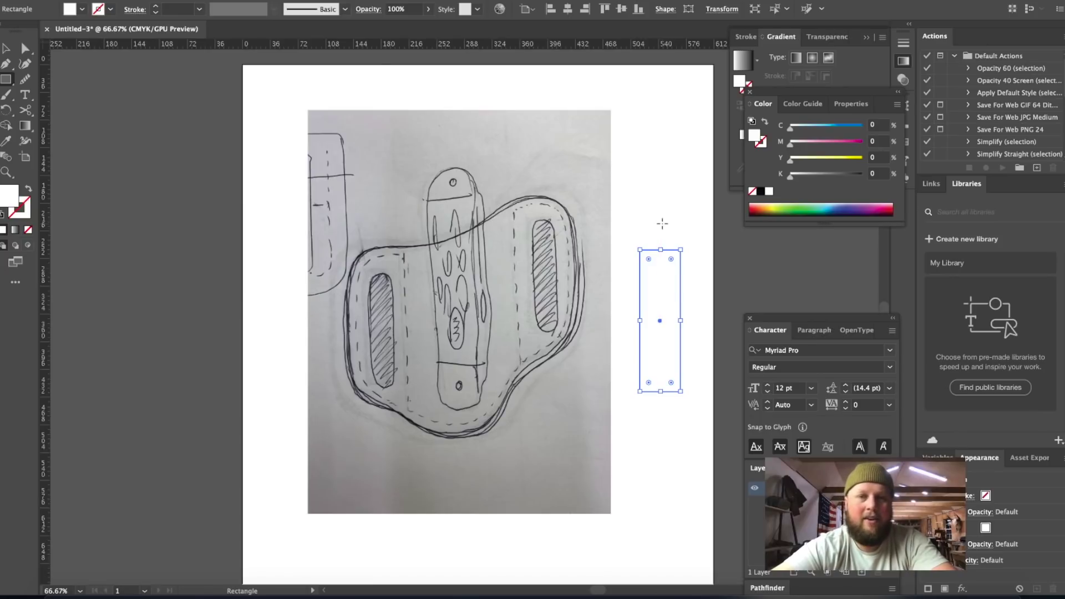
{"action": "key", "text": "v"}
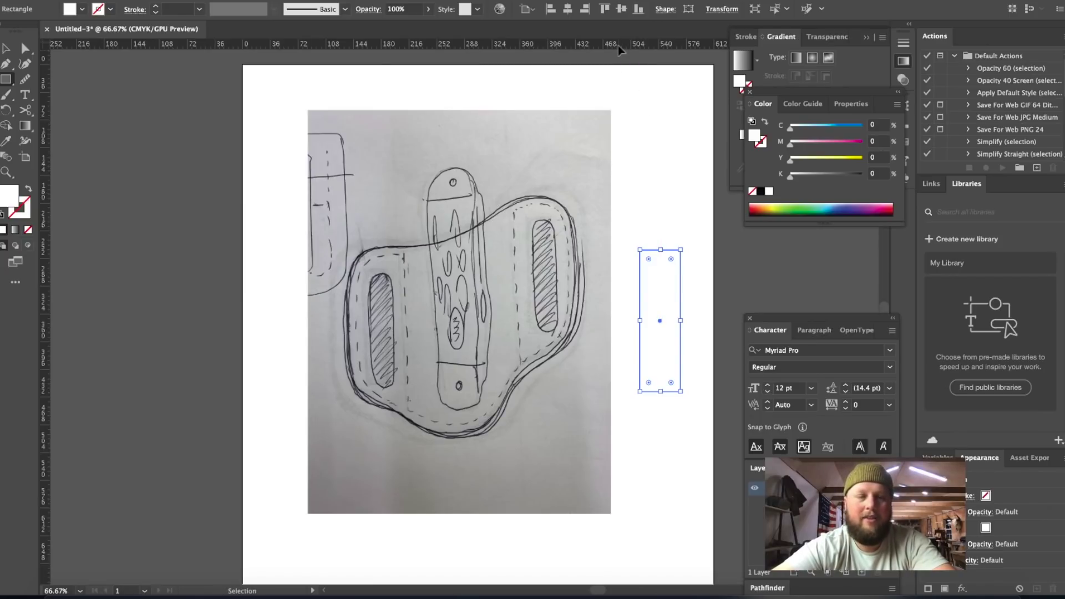
{"action": "right_click", "coordinate": [618, 46]}
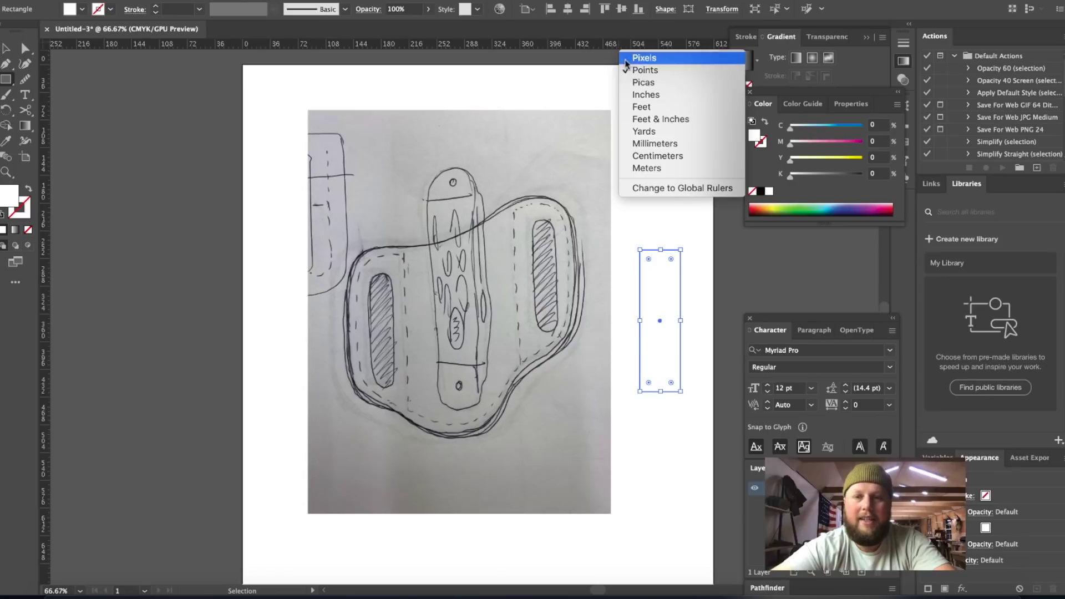
{"action": "left_click", "coordinate": [637, 94]}
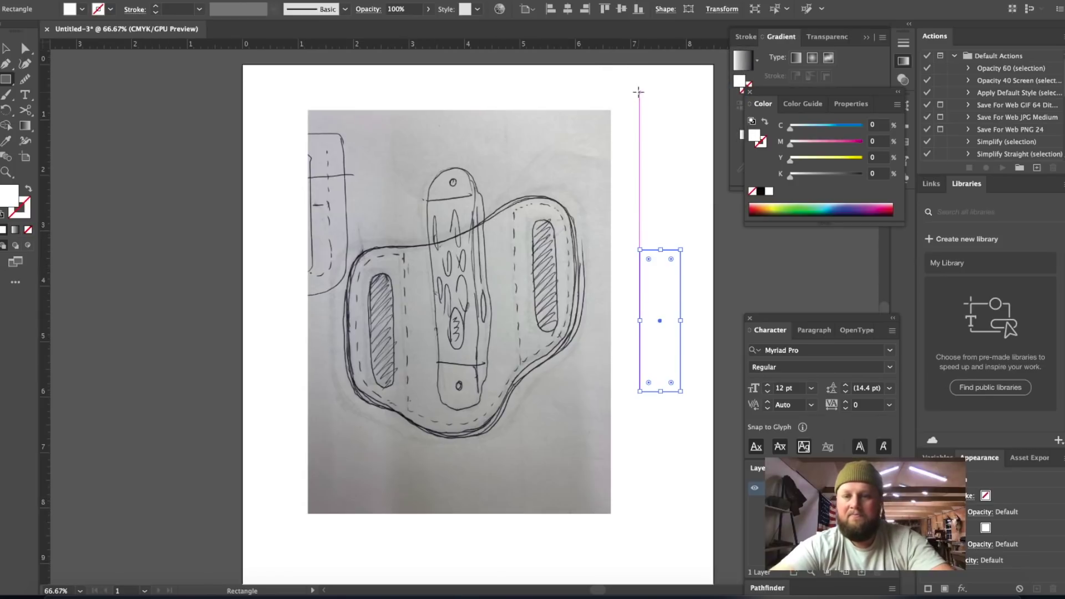
{"action": "key", "text": "v"}
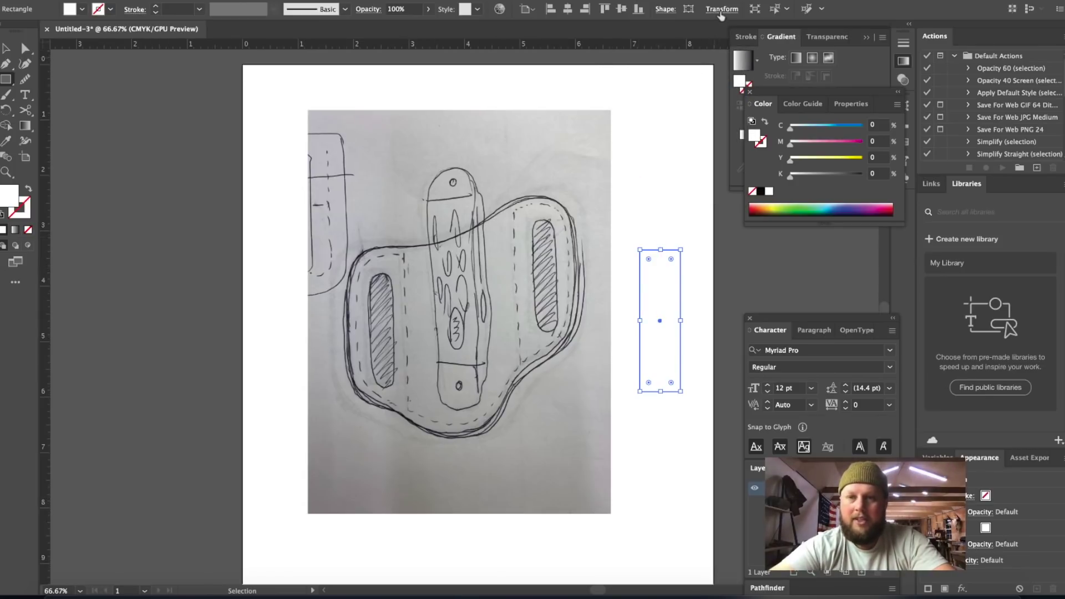
- Set the rectangle's width to 0.357 in and its height to 2 in, and deselect it
{"action": "left_click", "coordinate": [720, 10]}
{"action": "left_click", "coordinate": [699, 31]}
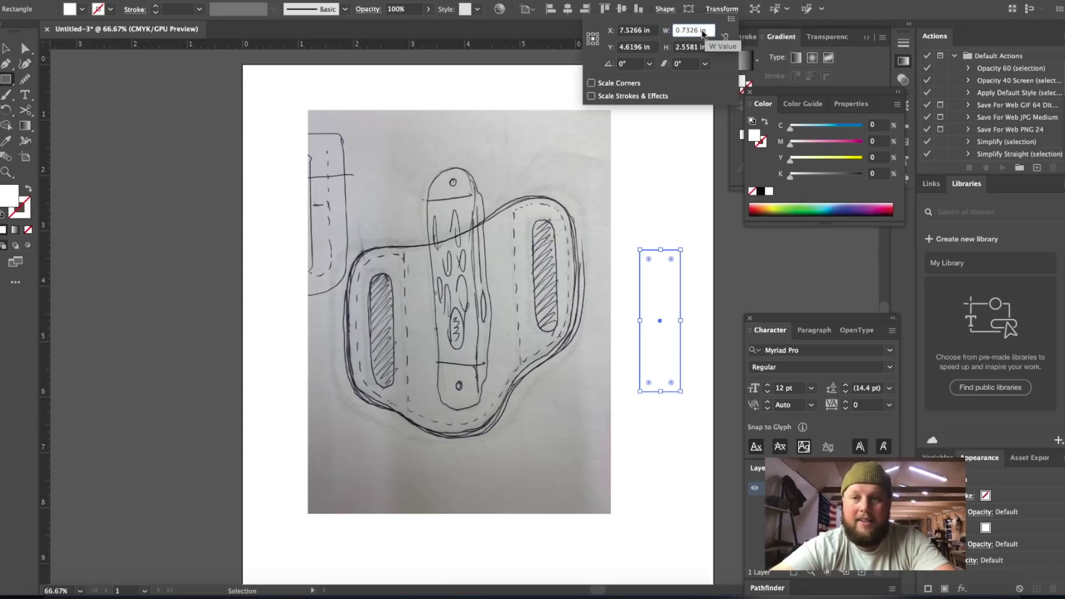
{"action": "left_click_drag", "start_coordinate": [702, 31], "coordinate": [660, 32]}
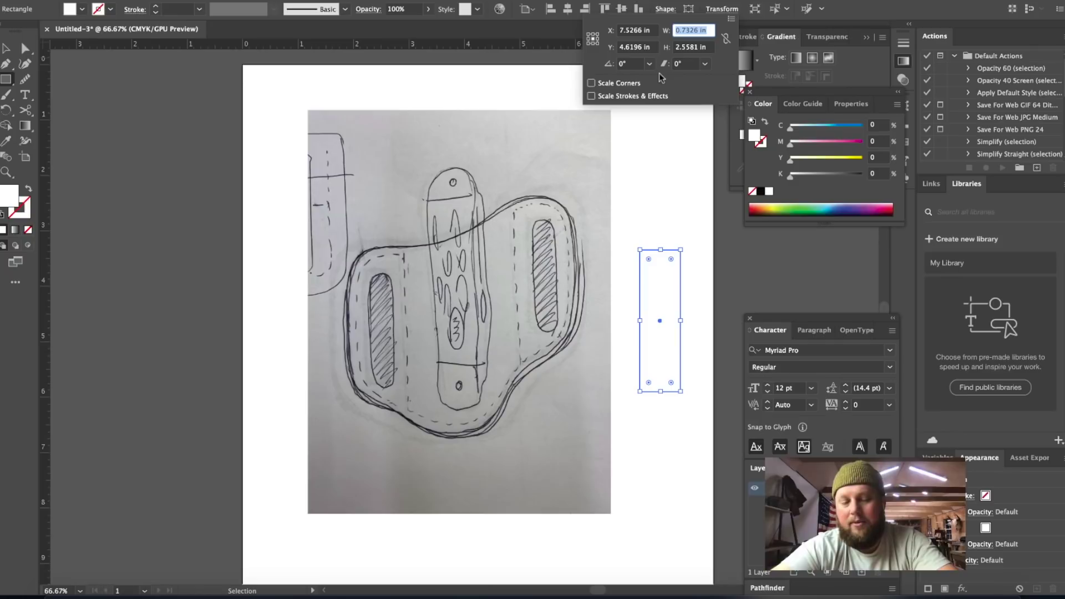
{"action": "type", "text": ".3"}
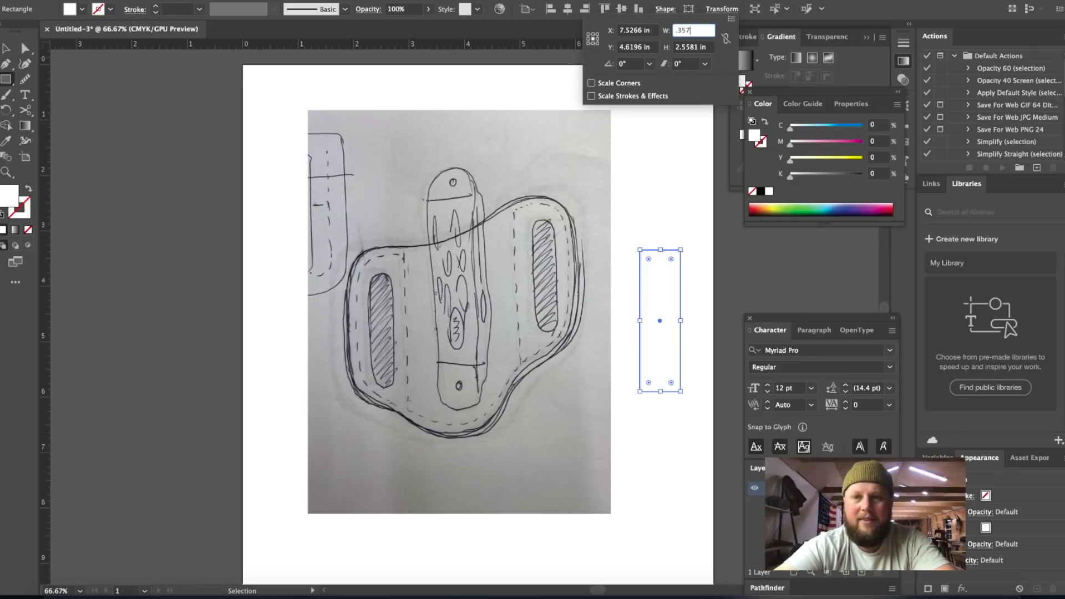
{"action": "type", "text": "57"}
{"action": "key", "text": "Tab"}
{"action": "type", "text": "2"}
{"action": "key", "text": "Return"}
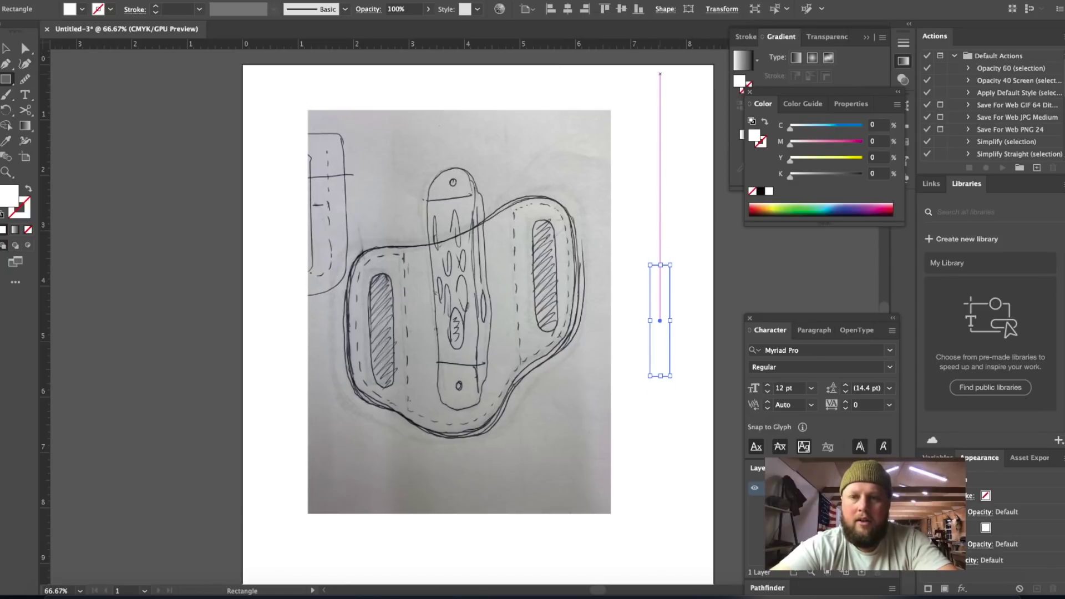
{"action": "key", "text": "v"}
{"action": "left_click", "coordinate": [652, 181]}
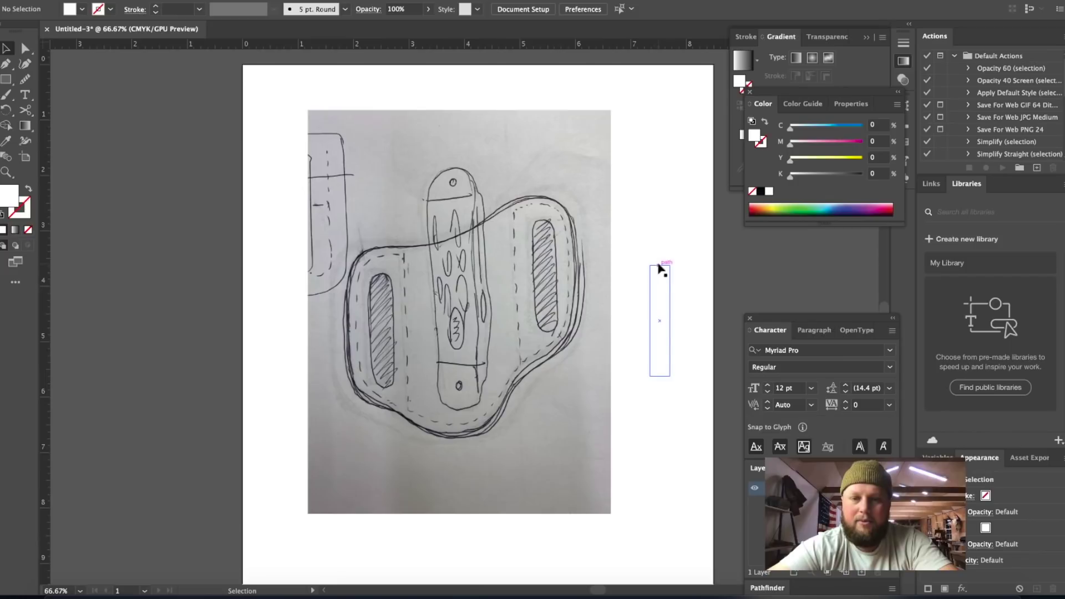
- Give the narrow rectangle a black stroke of 2 pt
{"action": "left_click", "coordinate": [669, 286]}
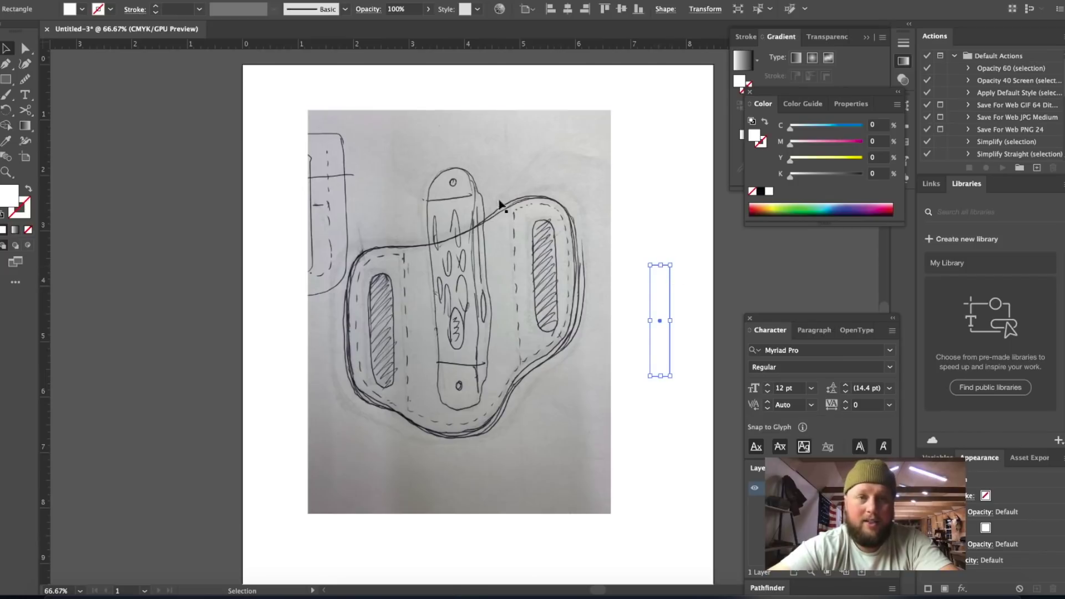
{"action": "left_click", "coordinate": [110, 9]}
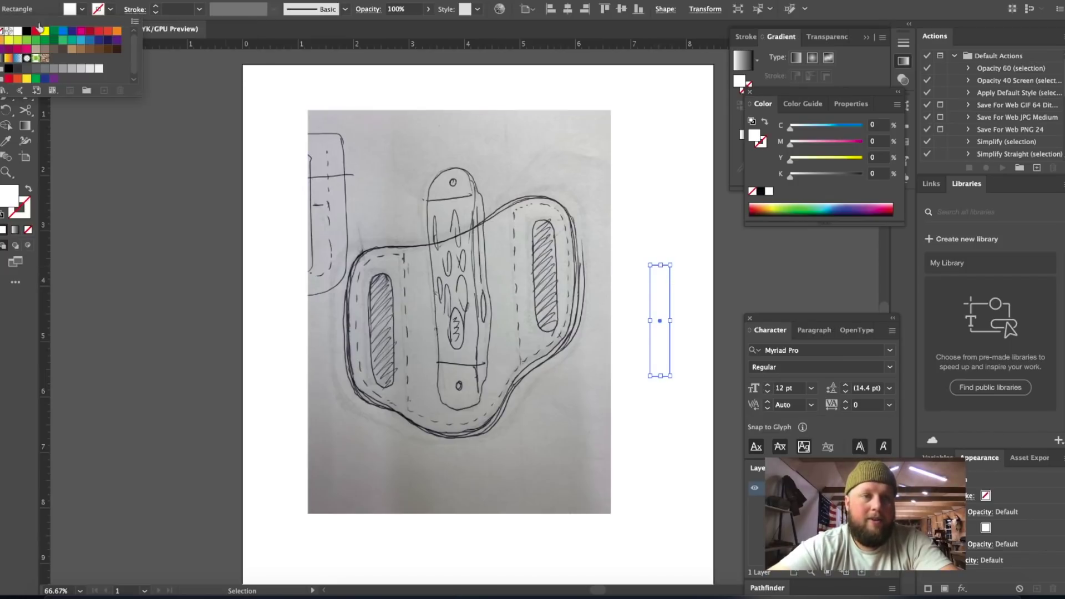
{"action": "left_click", "coordinate": [27, 32]}
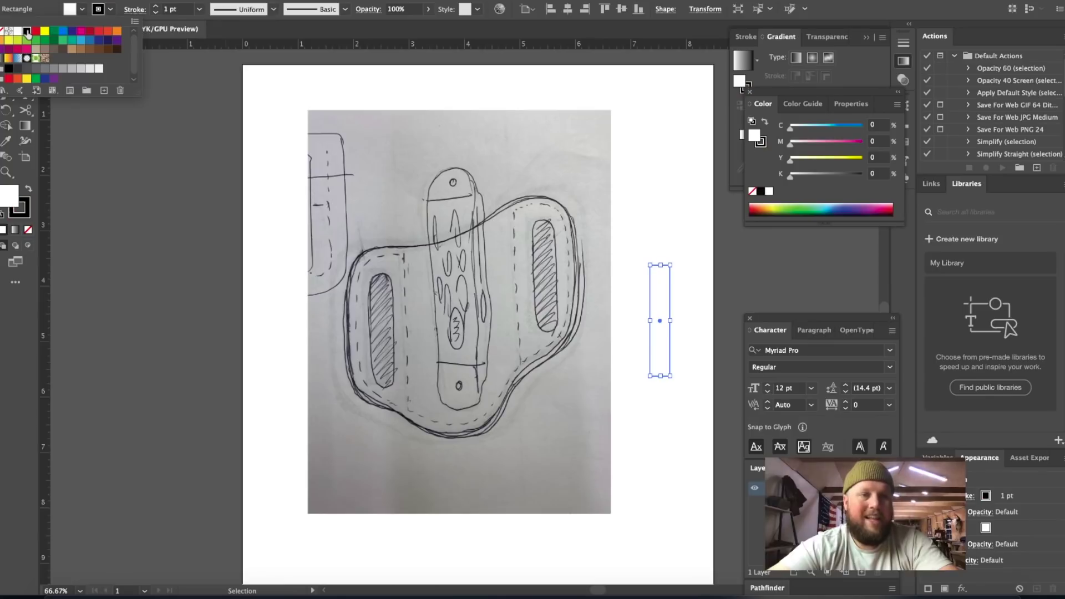
{"action": "left_click", "coordinate": [157, 10]}
{"action": "key", "text": "super+equal"}
{"action": "key", "text": "super+equal"}
{"action": "key", "text": "super+equal"}
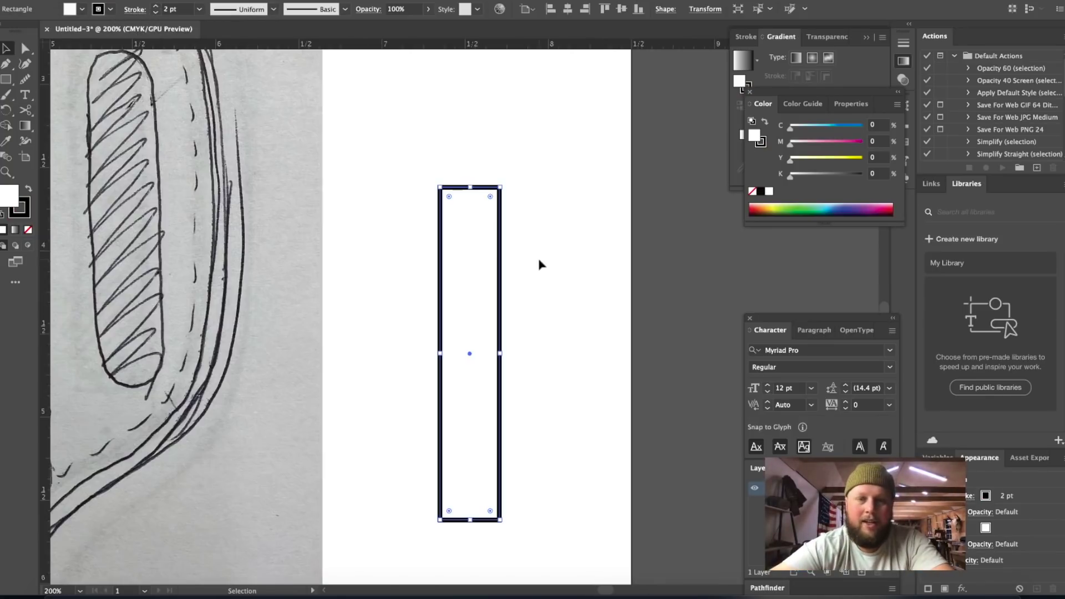
- Remove the rectangle's stroke and fill it with black
{"action": "left_click", "coordinate": [110, 10]}
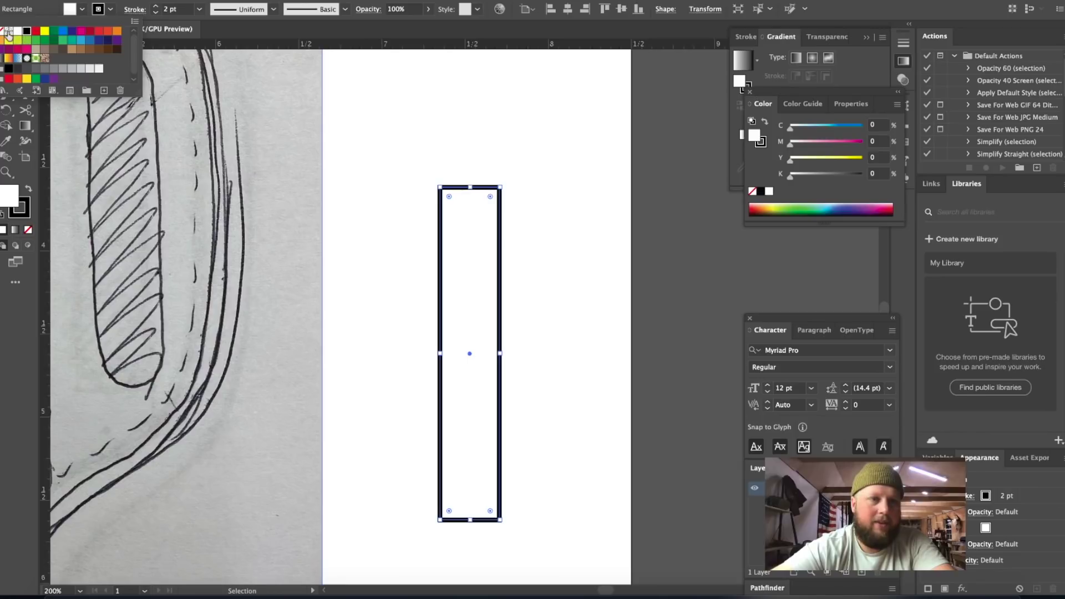
{"action": "left_click", "coordinate": [3, 31]}
{"action": "left_click", "coordinate": [81, 9]}
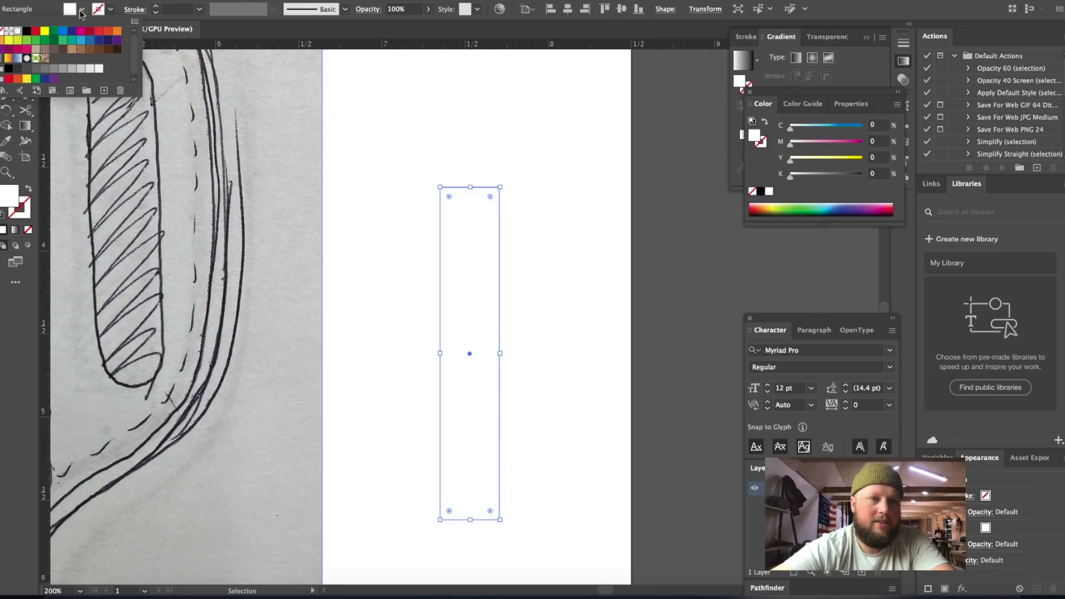
{"action": "left_click", "coordinate": [27, 31]}
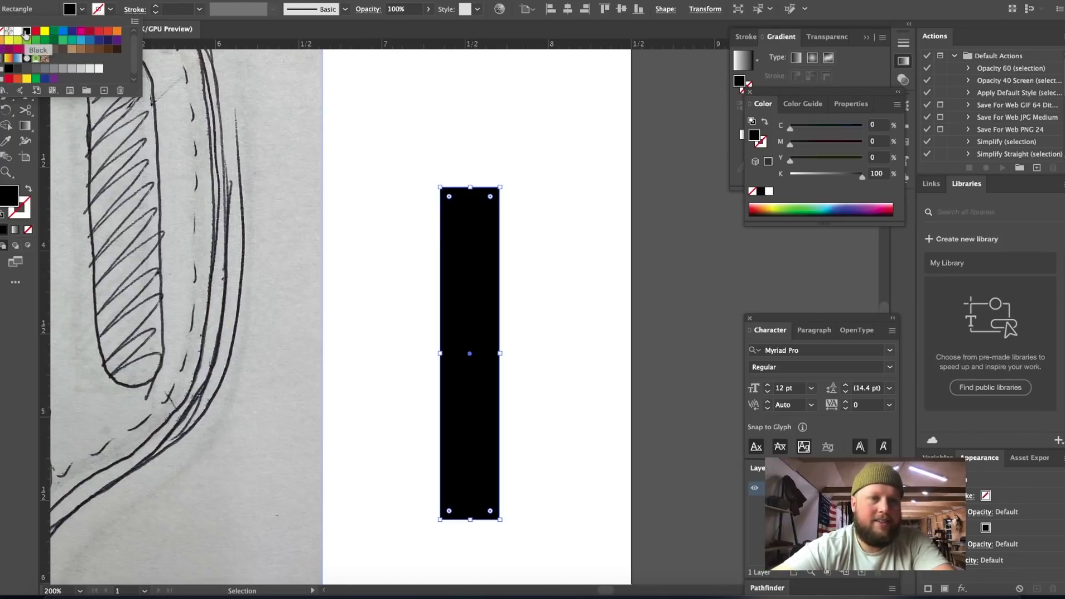
{"action": "left_click", "coordinate": [388, 161]}
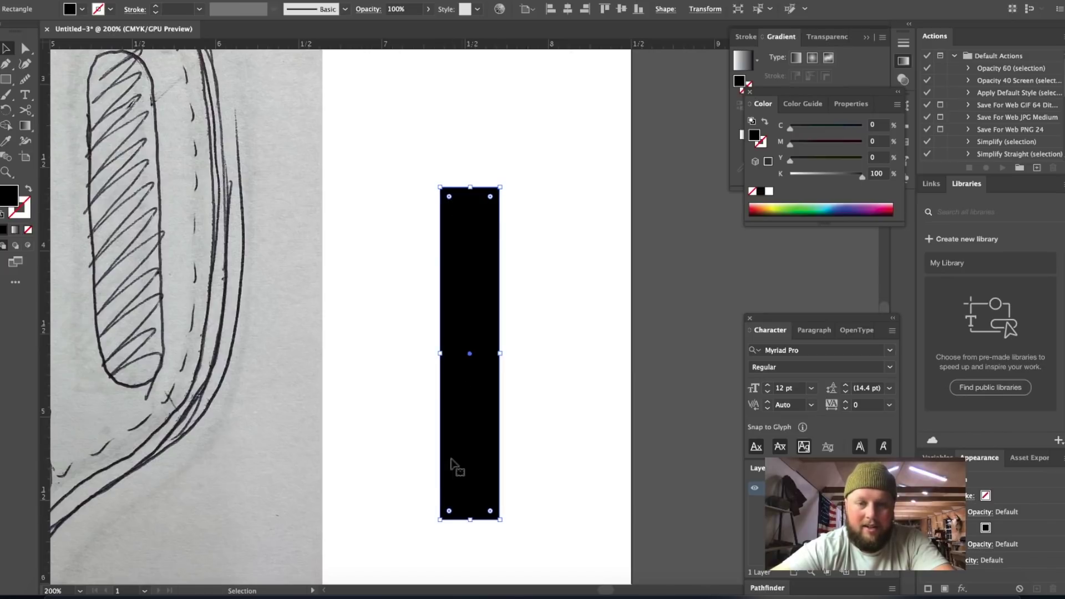
- Round all the black rectangle's corners to the maximum radius to form a slot with semicircular ends, and deselect it
{"action": "left_click_drag", "start_coordinate": [448, 197], "coordinate": [524, 247]}
{"action": "key", "text": "a"}
{"action": "scroll", "coordinate": [524, 248], "scroll_direction": "down", "scroll_amount": 2}
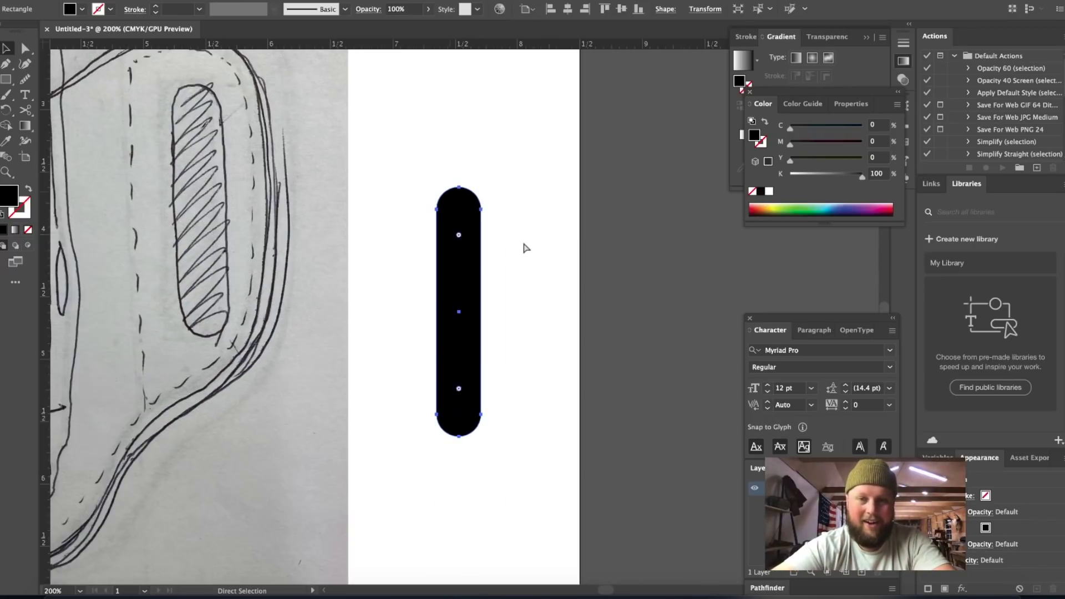
{"action": "scroll", "coordinate": [525, 248], "scroll_direction": "up", "scroll_amount": 2}
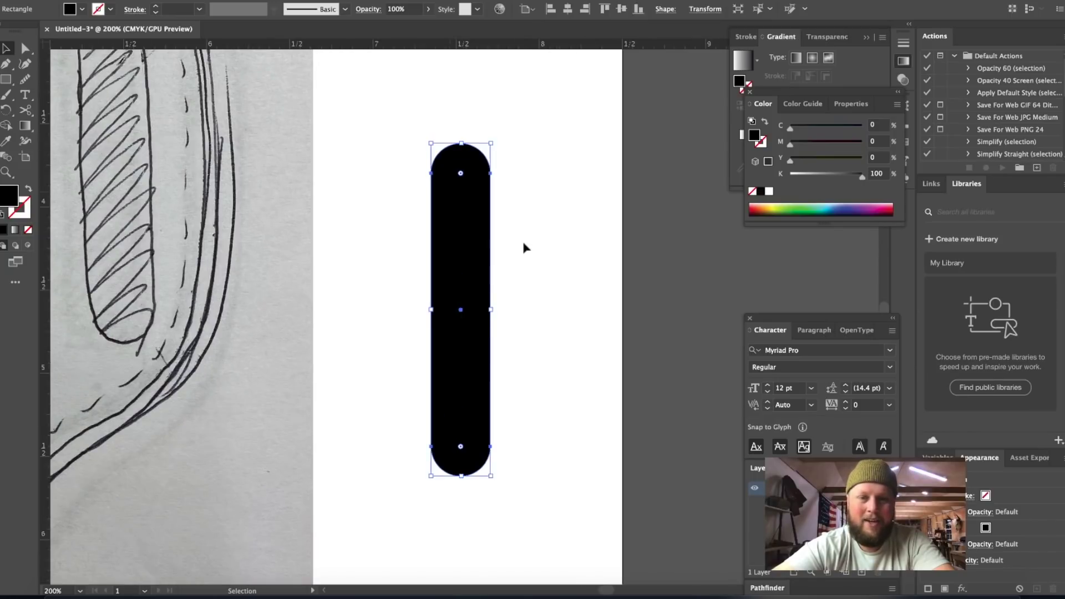
{"action": "key", "text": "v"}
{"action": "left_click", "coordinate": [543, 266]}
{"action": "scroll", "coordinate": [543, 267], "scroll_direction": "down", "scroll_amount": 2}
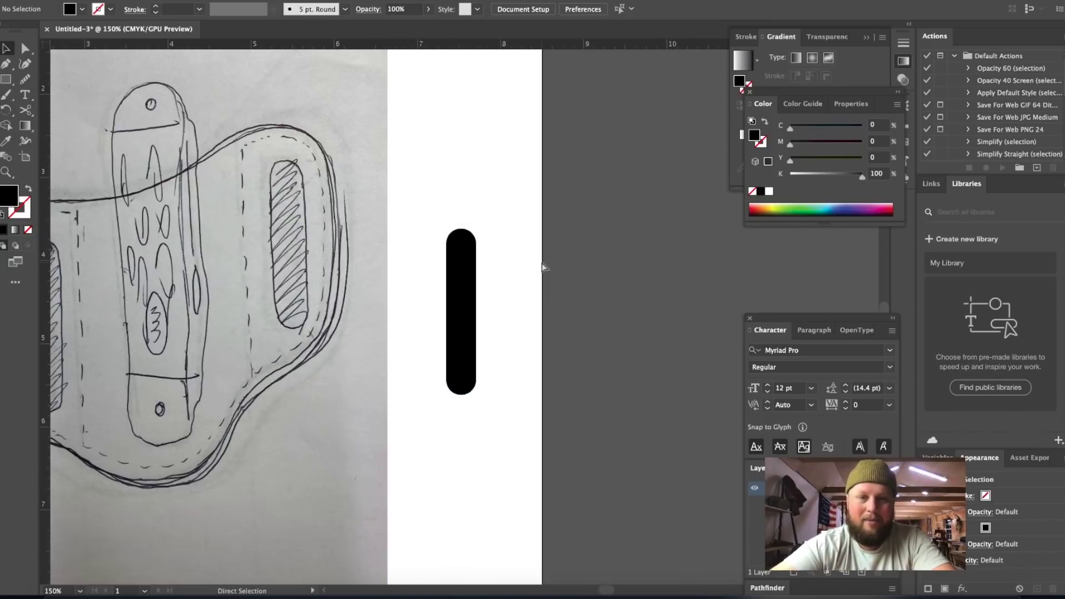
- Move the black slot over the hatched belt slot at the sketch's left end and deselect it
{"action": "scroll", "coordinate": [541, 260], "scroll_direction": "left", "scroll_amount": 3}
{"action": "left_click_drag", "start_coordinate": [574, 275], "coordinate": [153, 285]}
{"action": "key", "text": "super+equal"}
{"action": "key", "text": "super+equal"}
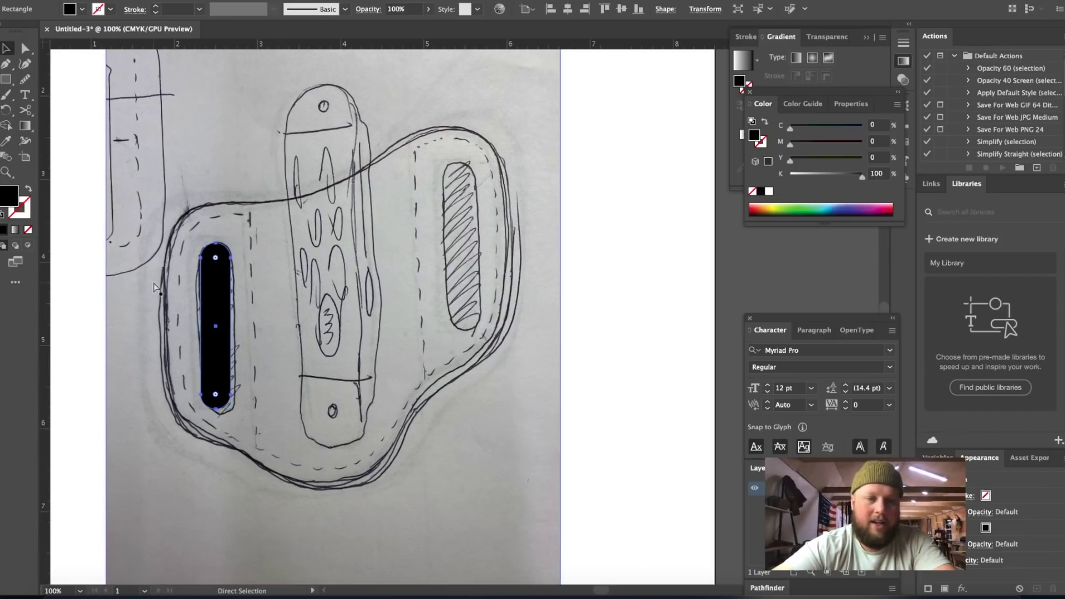
{"action": "key", "text": "a"}
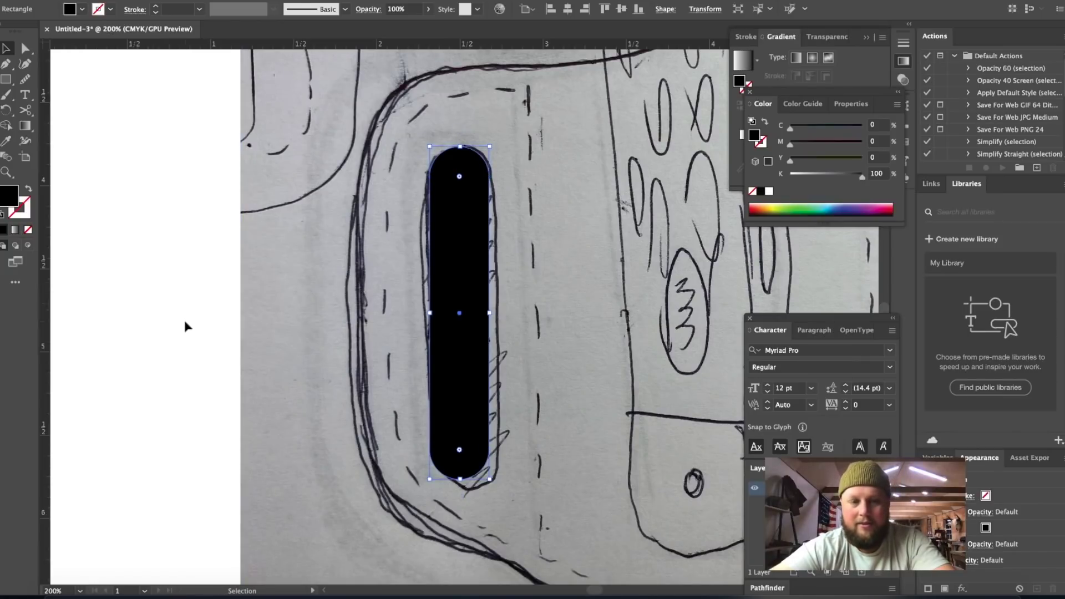
{"action": "left_click", "coordinate": [185, 325]}
- Reduce the sketch photo's opacity to 41% and deselect it
{"action": "key", "text": "super+minus"}
{"action": "key", "text": "super+minus"}
{"action": "key", "text": "super+minus"}
{"action": "key", "text": "super+minus"}
{"action": "key", "text": "super+minus"}
{"action": "key", "text": "v"}
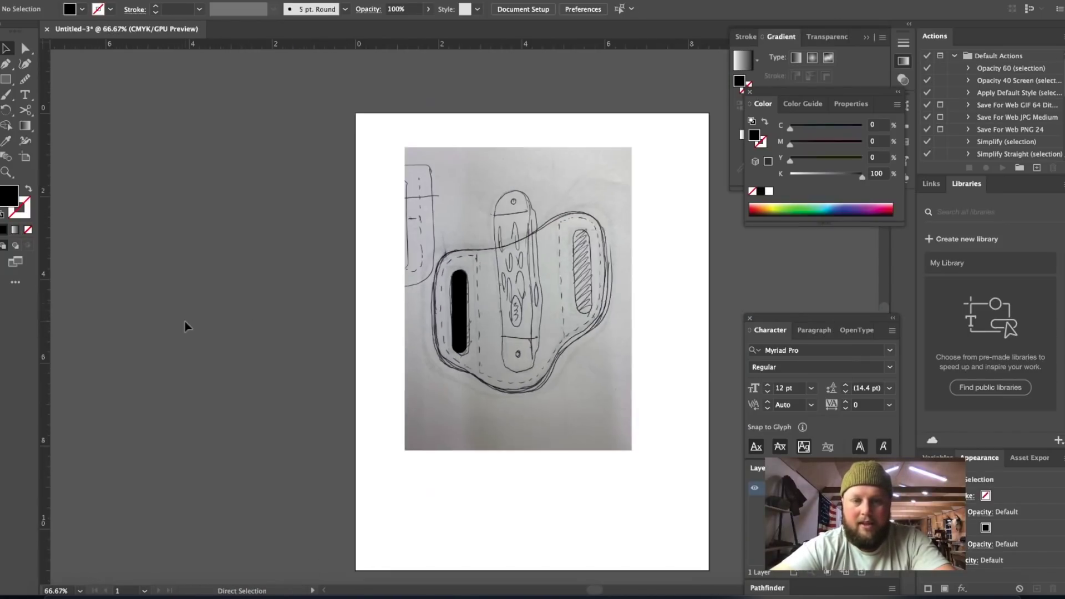
{"action": "left_click", "coordinate": [461, 205]}
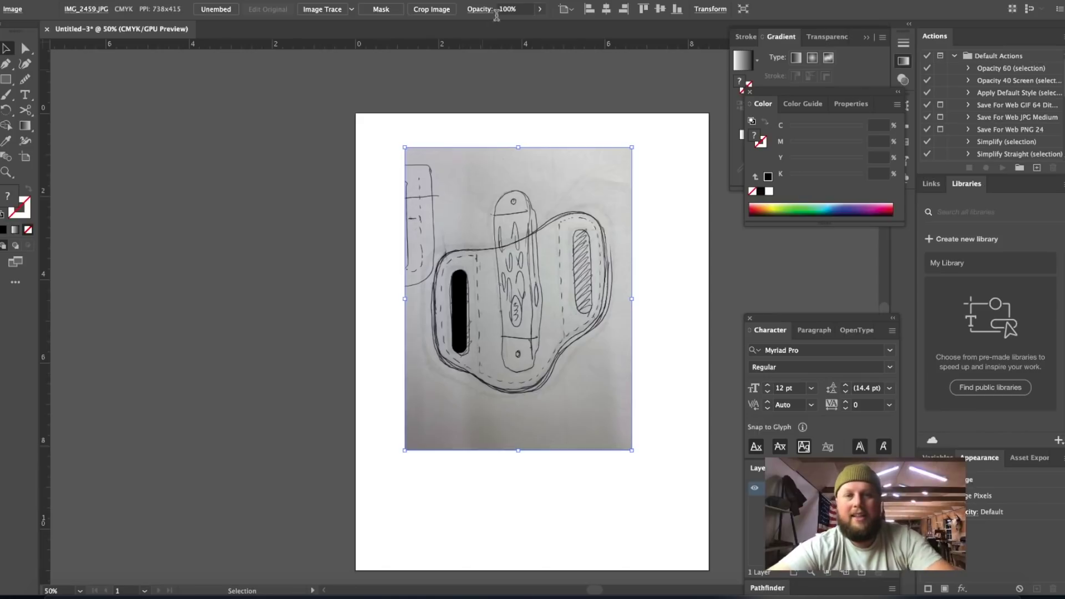
{"action": "left_click", "coordinate": [540, 9]}
{"action": "left_click_drag", "start_coordinate": [540, 26], "coordinate": [511, 28]}
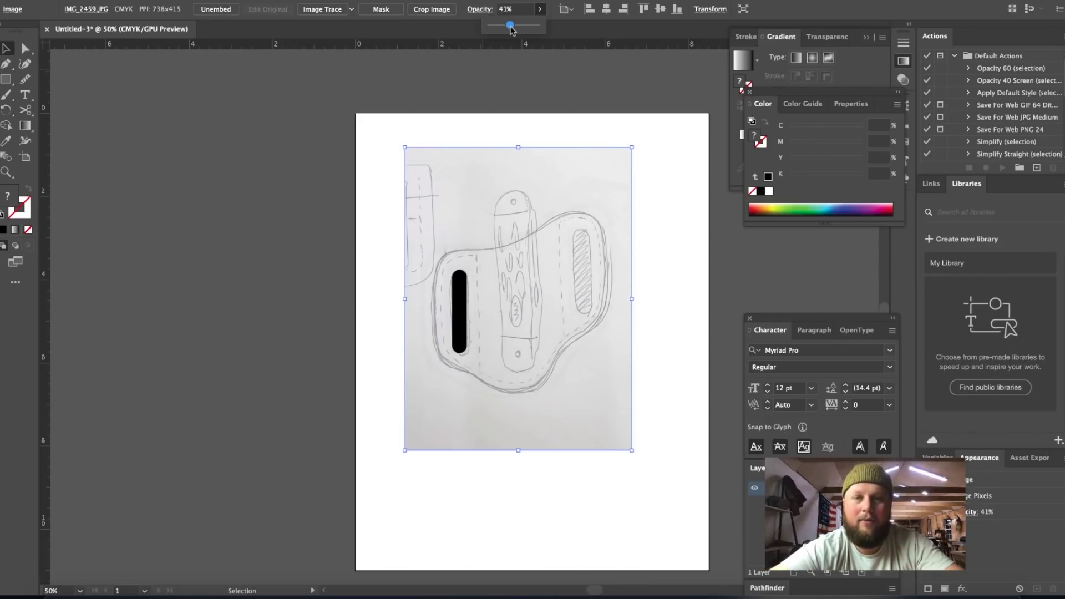
{"action": "left_click", "coordinate": [520, 108]}
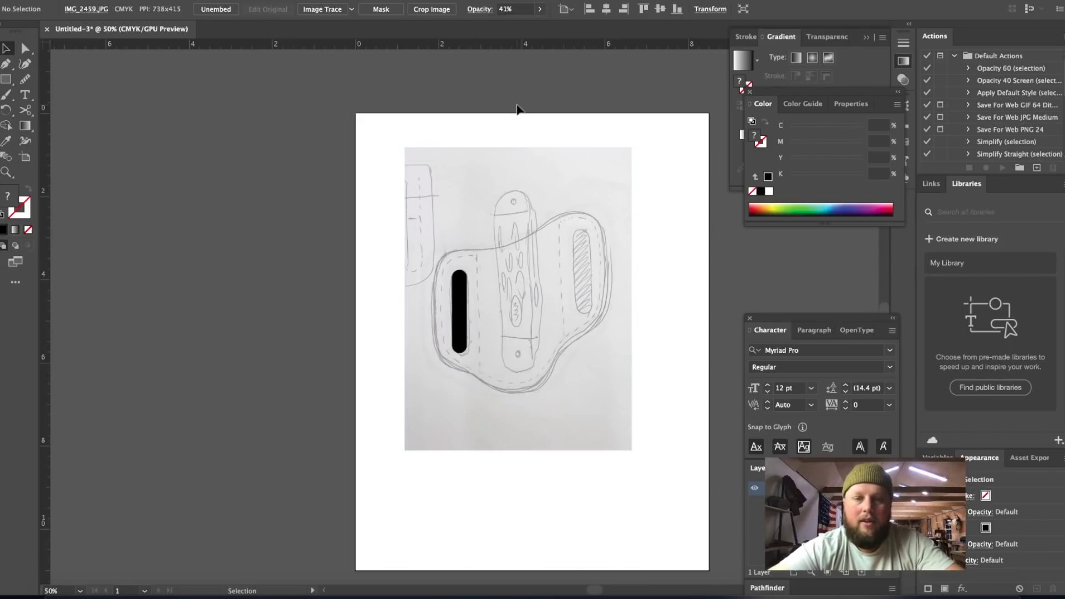
- Draw a horizontal black rectangle about 2 in wide and 0.36 in tall between the sketch's two dashed vertical stitch lines
{"action": "left_click", "coordinate": [503, 281]}
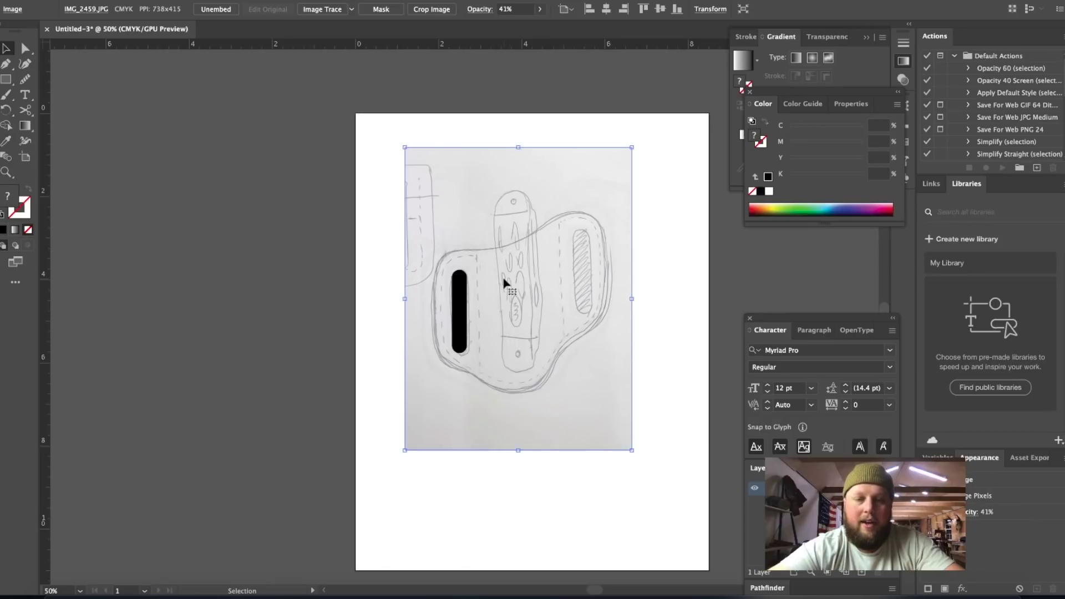
{"action": "key", "text": "ctrl+equal"}
{"action": "key", "text": "ctrl+equal"}
{"action": "key", "text": "ctrl+equal"}
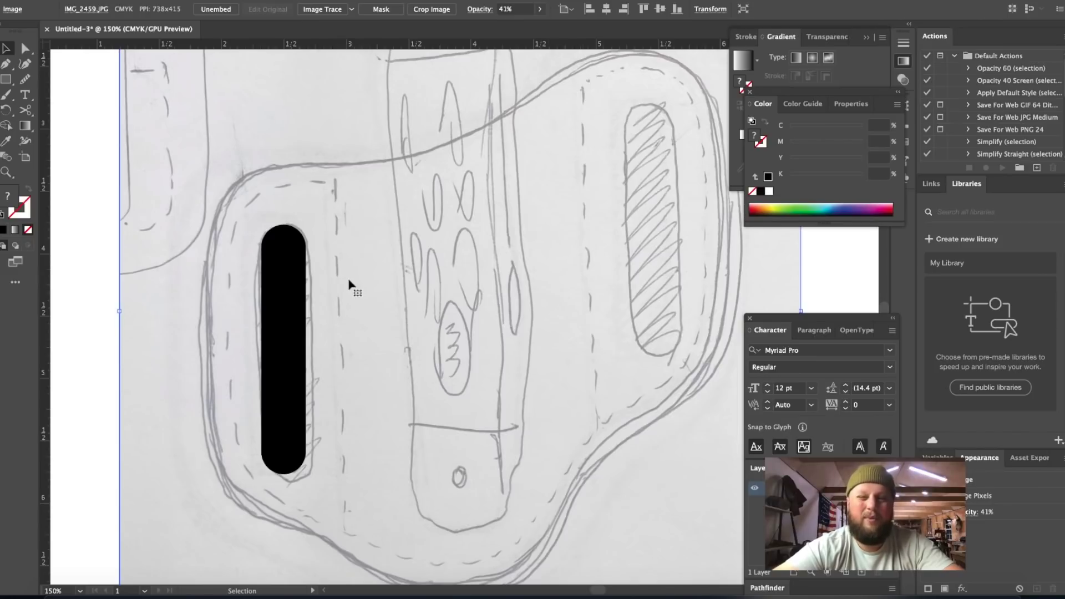
{"action": "key", "text": "m"}
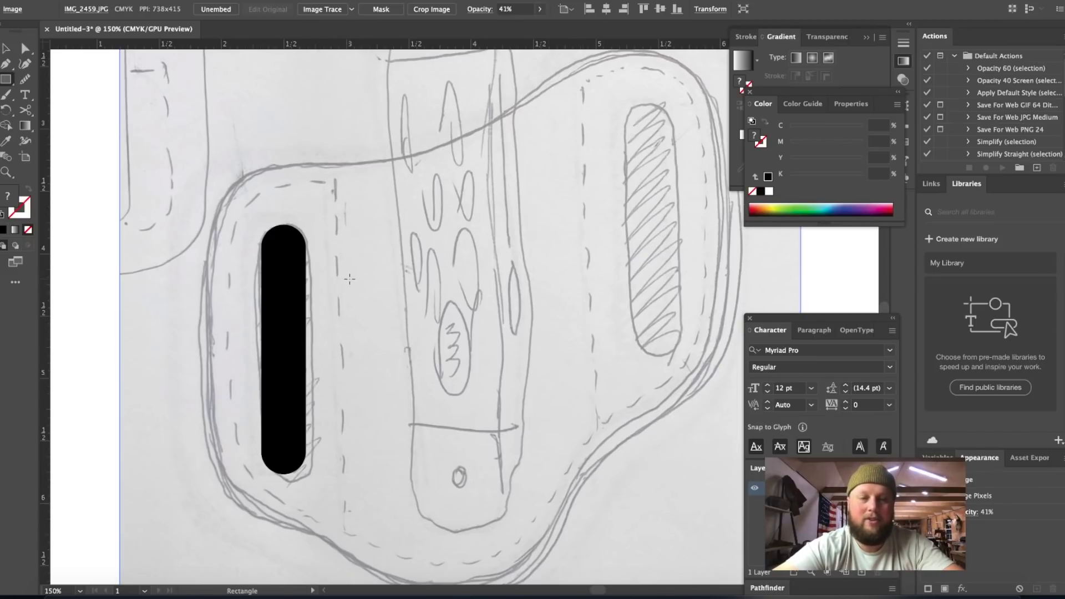
{"action": "left_click_drag", "start_coordinate": [335, 247], "coordinate": [585, 292]}
{"action": "left_click", "coordinate": [552, 337], "text": "super"}
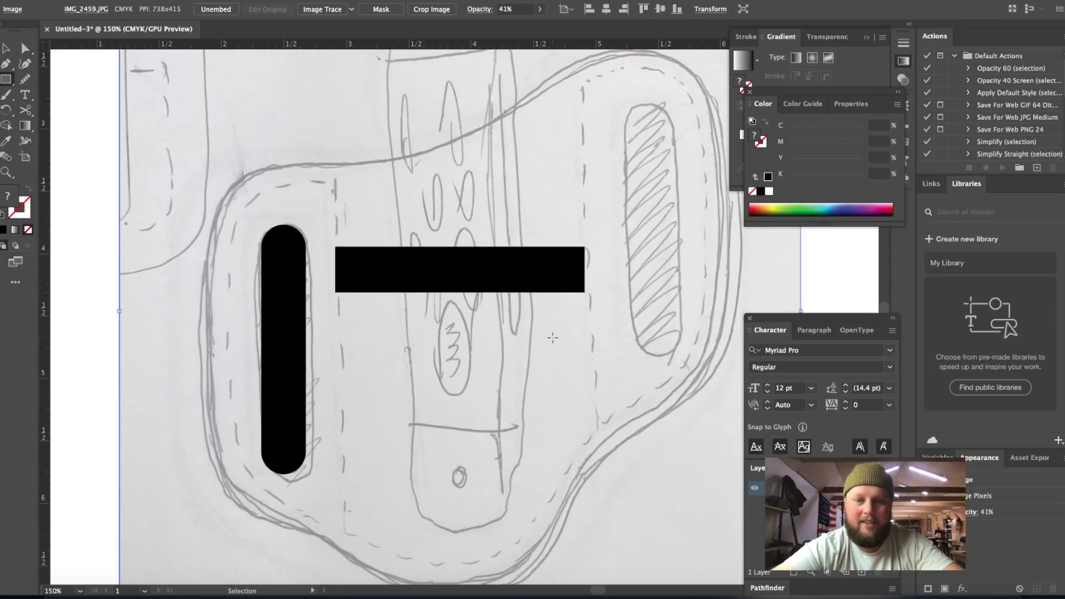
- Scale the sketch photo down slightly so the gap between its dashed vertical lines matches the horizontal rectangle's width
{"action": "key", "text": "super+minus"}
{"action": "key", "text": "super+minus"}
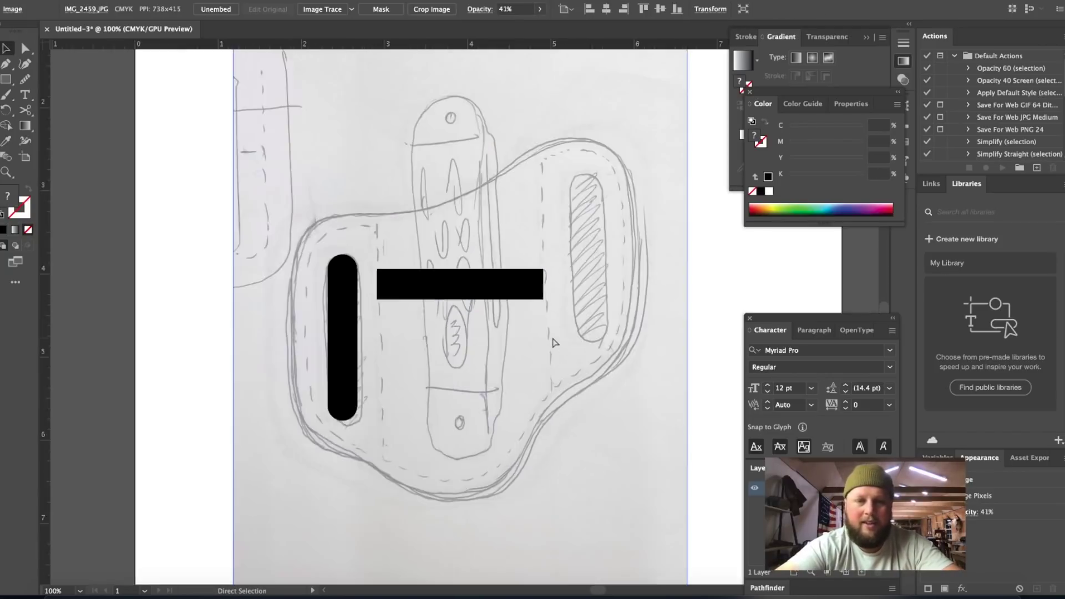
{"action": "left_click_drag", "start_coordinate": [612, 312], "coordinate": [606, 311]}
{"action": "key", "text": "ctrl+plus"}
{"action": "key", "text": "ctrl+plus"}
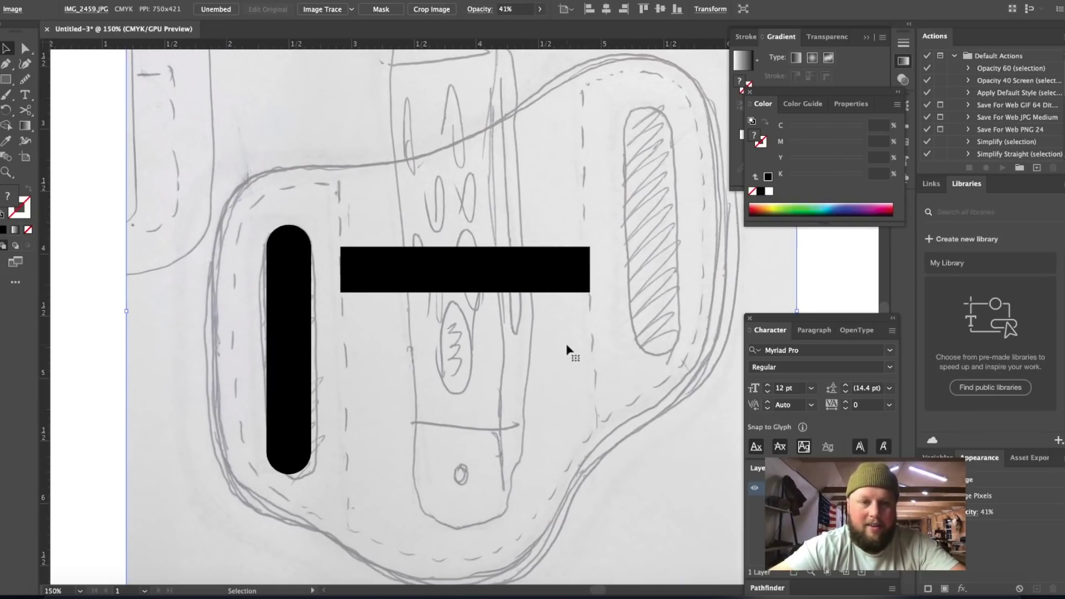
{"action": "left_click", "coordinate": [300, 390]}
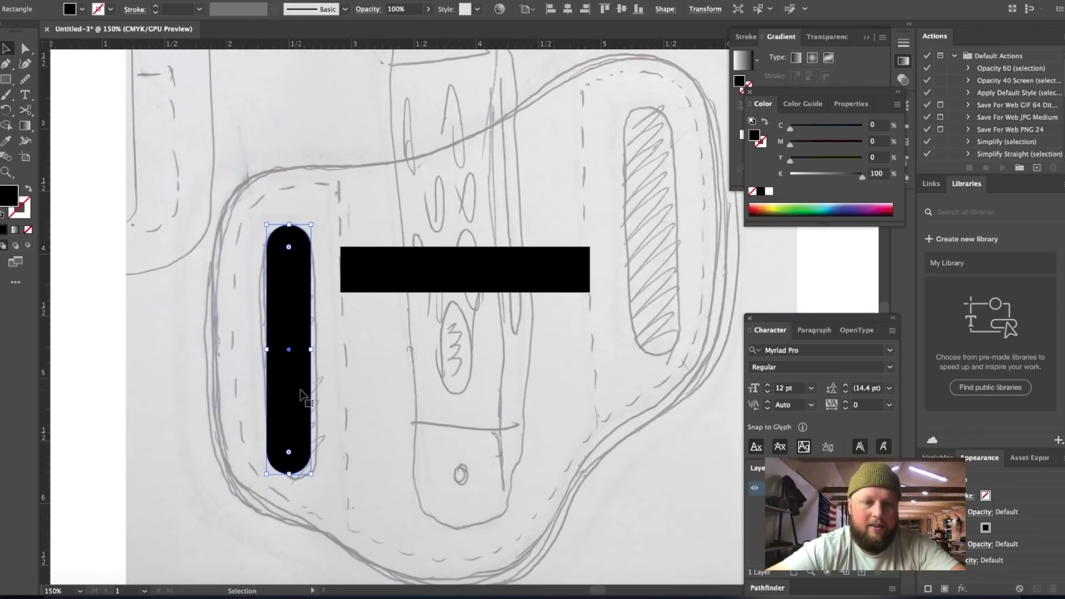
{"action": "left_click", "coordinate": [469, 444]}
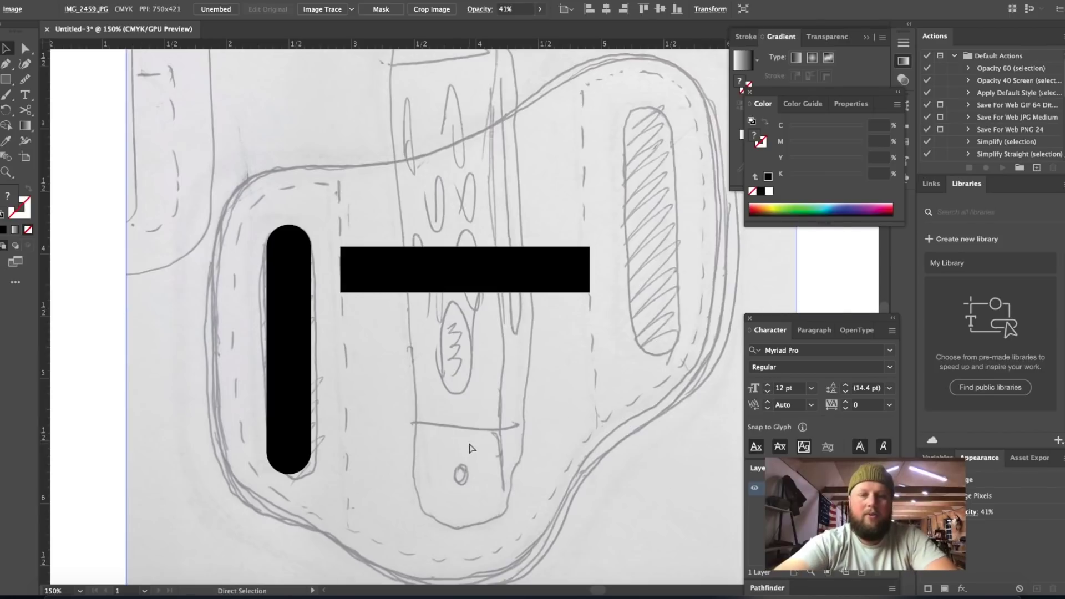
- Delete the horizontal black rectangle between the stitch lines and leave nothing selected
{"action": "key", "text": "ctrl+minus"}
{"action": "key", "text": "ctrl+minus"}
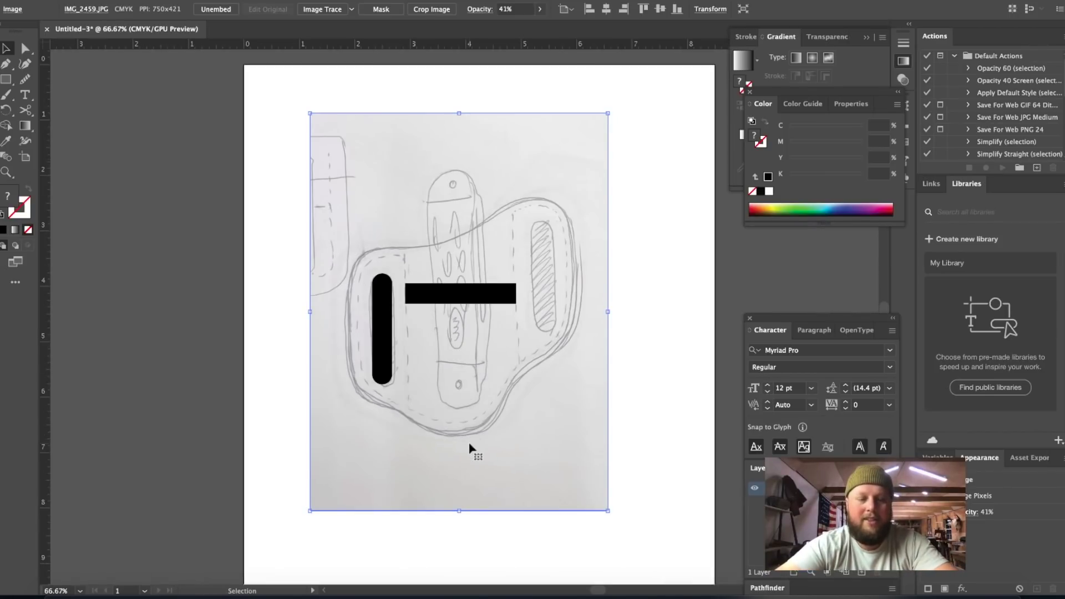
{"action": "left_click", "coordinate": [485, 298]}
{"action": "key", "text": "Delete"}
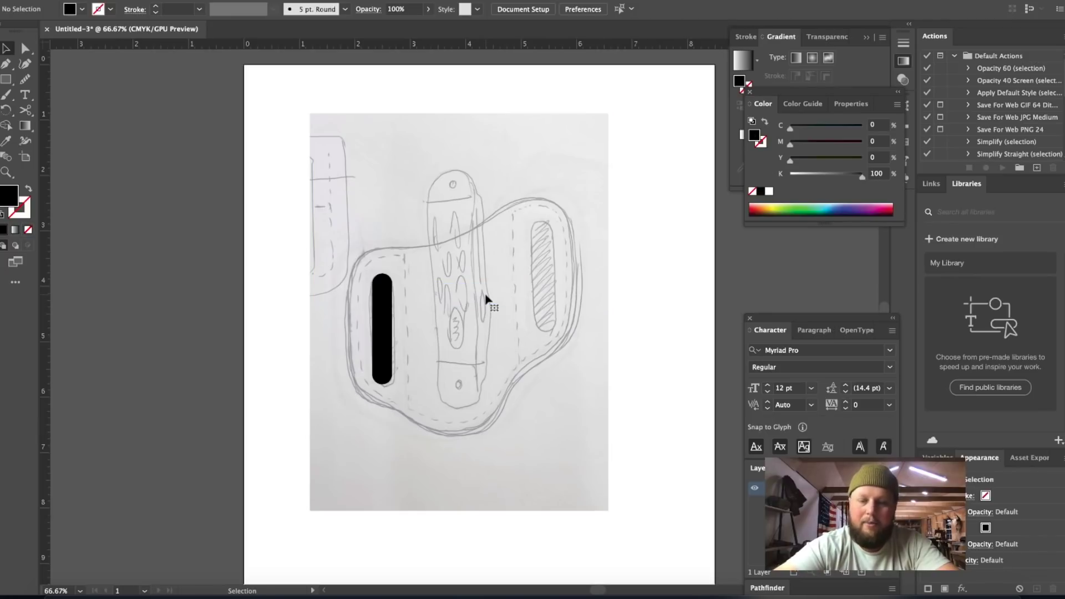
{"action": "left_click", "coordinate": [459, 198]}
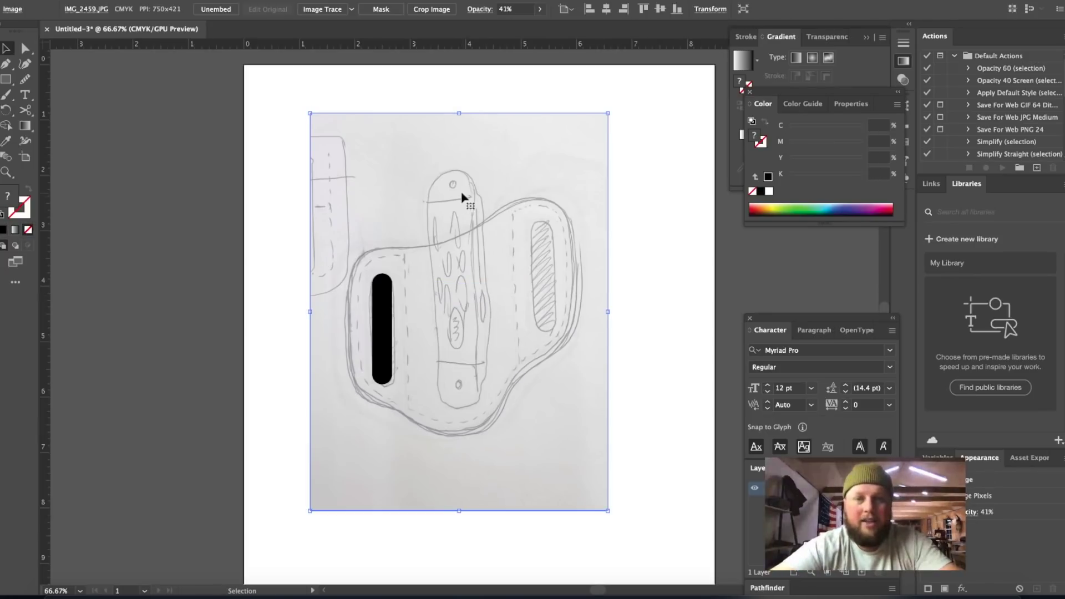
{"action": "key", "text": "super+shift+a"}
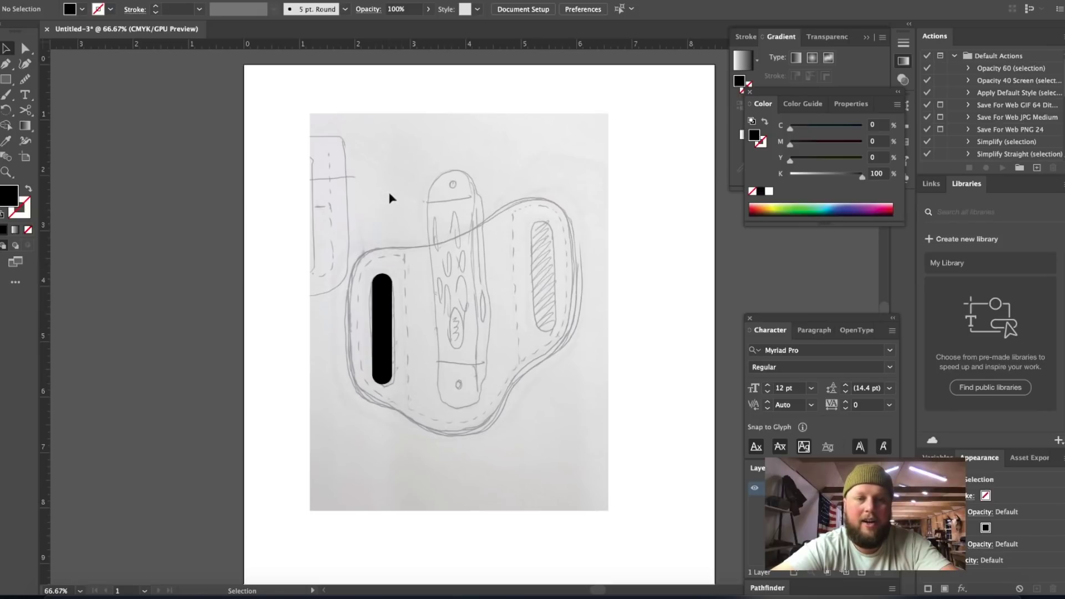
- Try placing a copy of the black slot over the hatched slot at the sheath's right end
{"action": "key", "text": "super+equal"}
{"action": "key", "text": "super+equal"}
{"action": "key", "text": "super+minus"}
{"action": "left_click", "coordinate": [350, 294]}
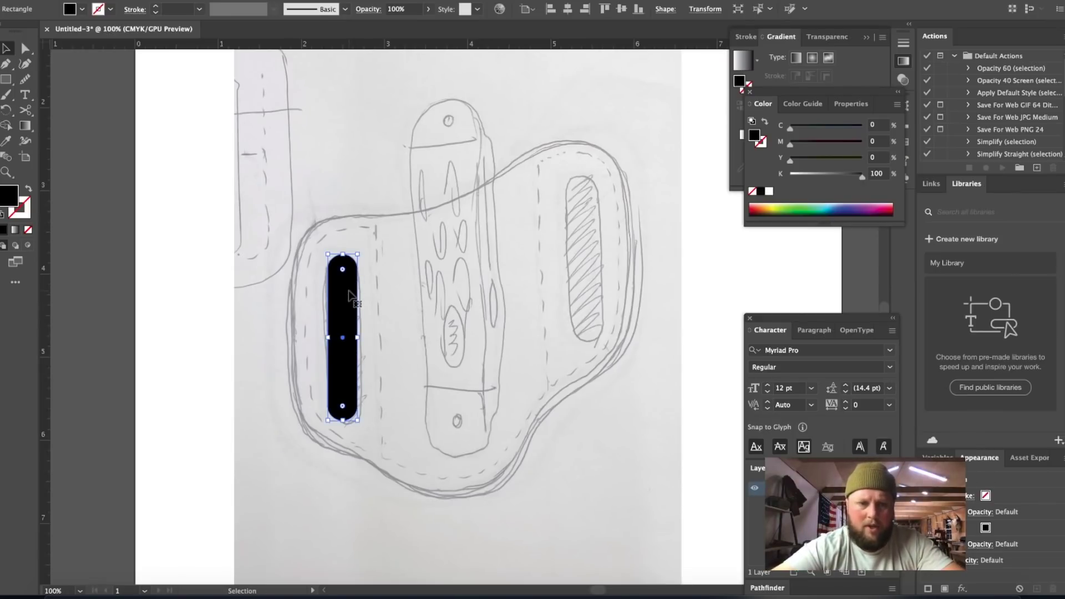
{"action": "left_click_drag", "start_coordinate": [350, 294], "coordinate": [592, 215]}
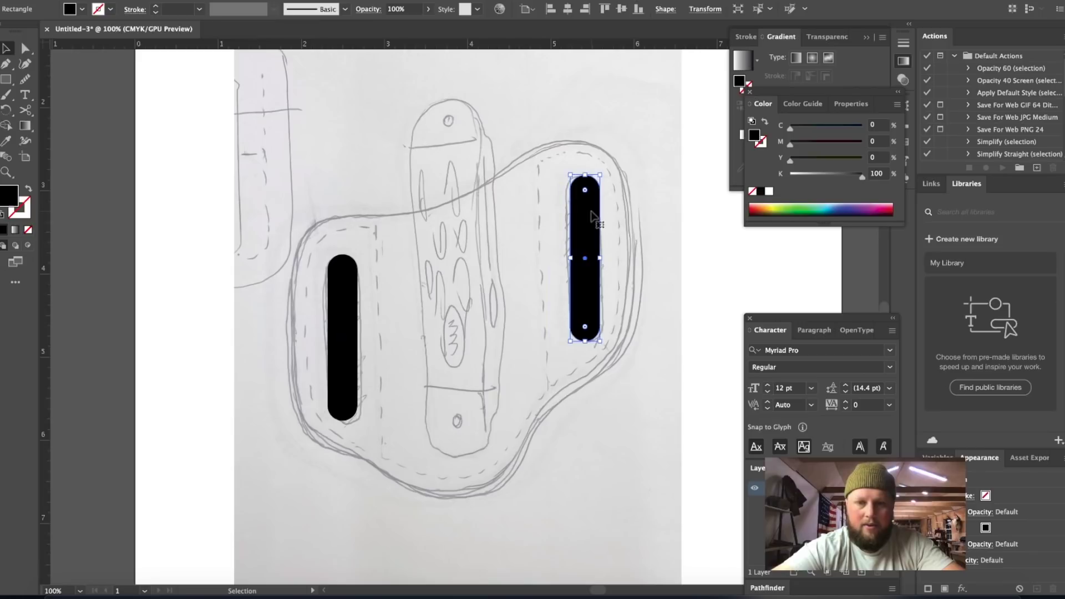
{"action": "key", "text": "BackSpace"}
{"action": "key", "text": "a"}
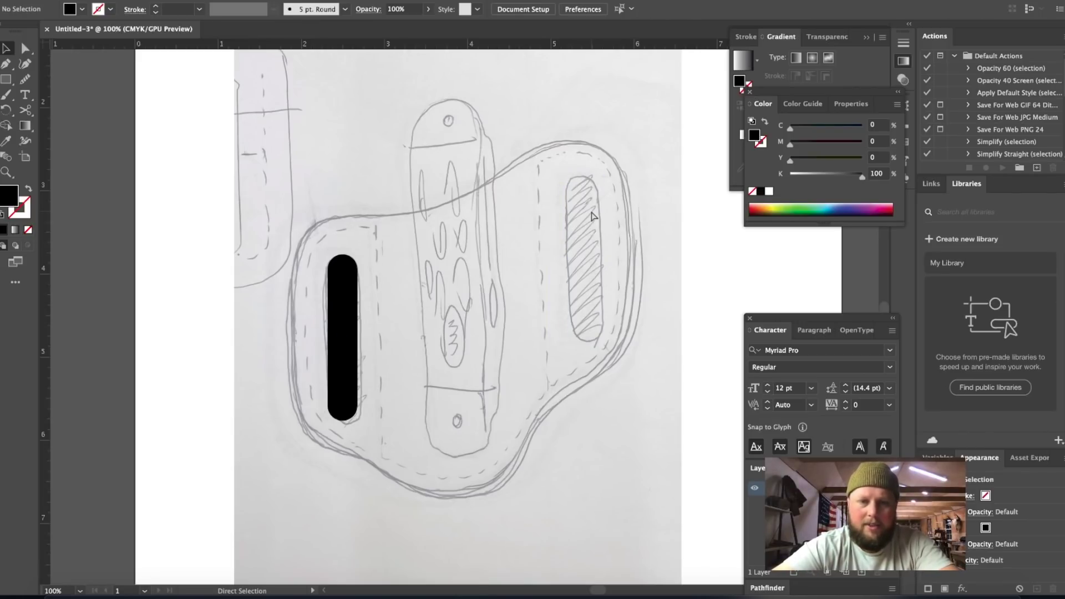
- Draw a straight vertical line about 2.7 in long with the Pen tool along the sketch's left dashed stitch line, and deselect it
{"action": "key", "text": "ctrl+equal"}
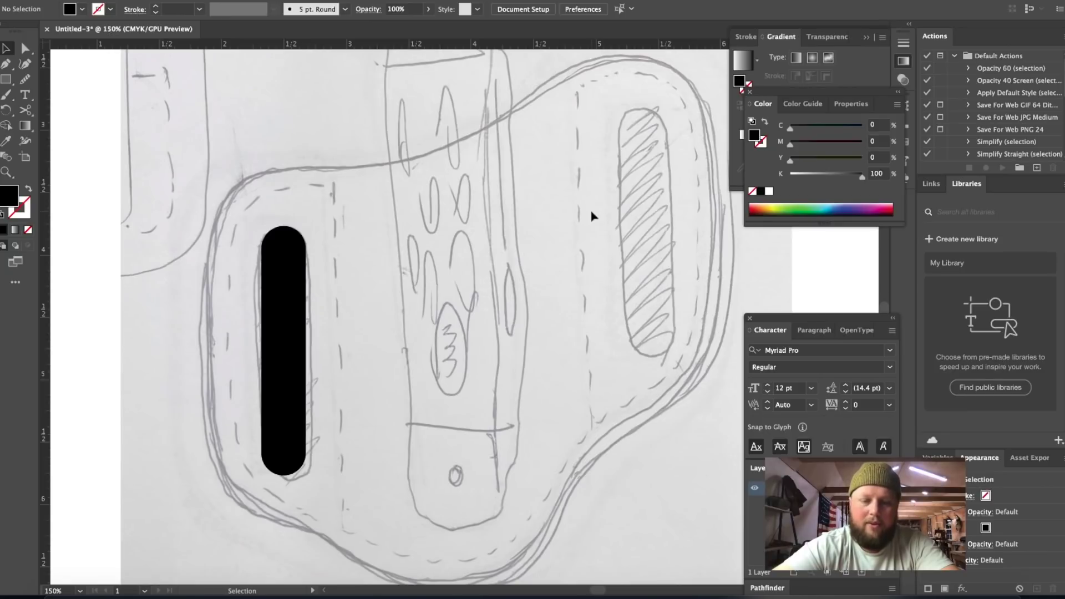
{"action": "key", "text": "p"}
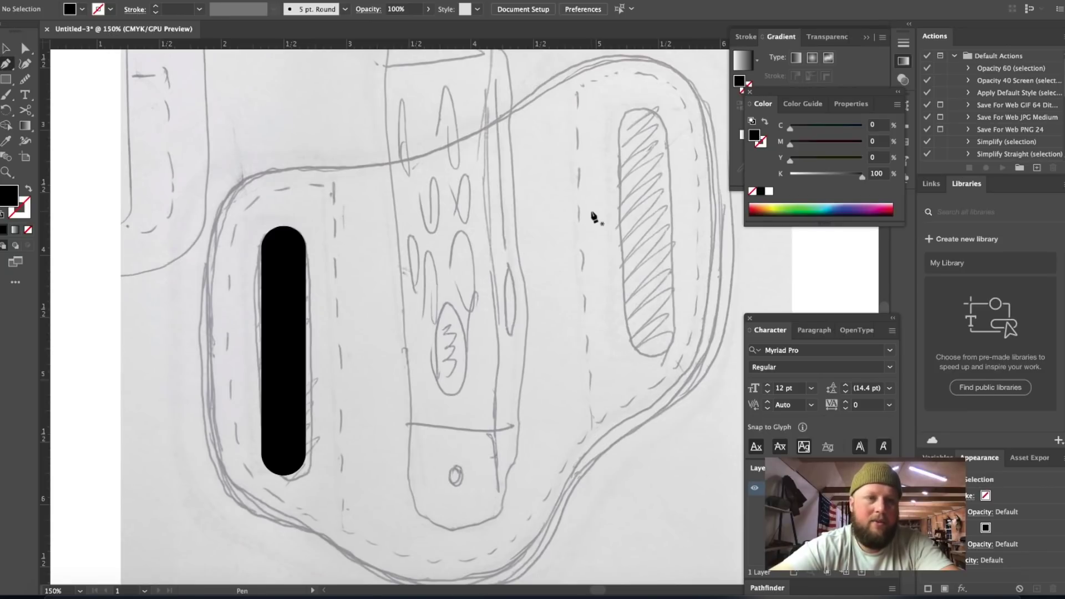
{"action": "left_click", "coordinate": [334, 187]}
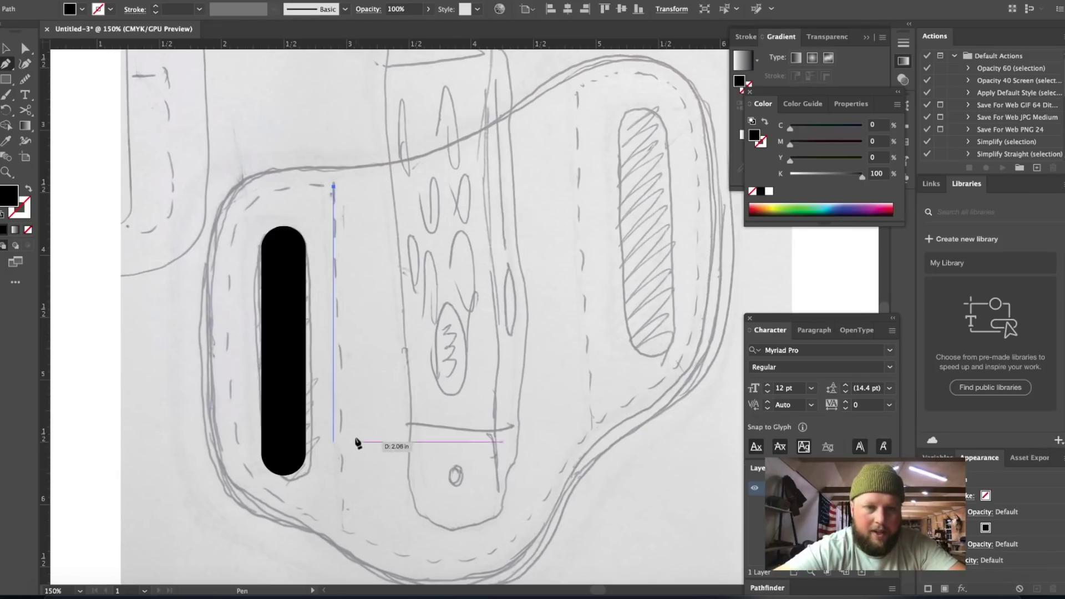
{"action": "left_click", "coordinate": [343, 527], "text": "shift"}
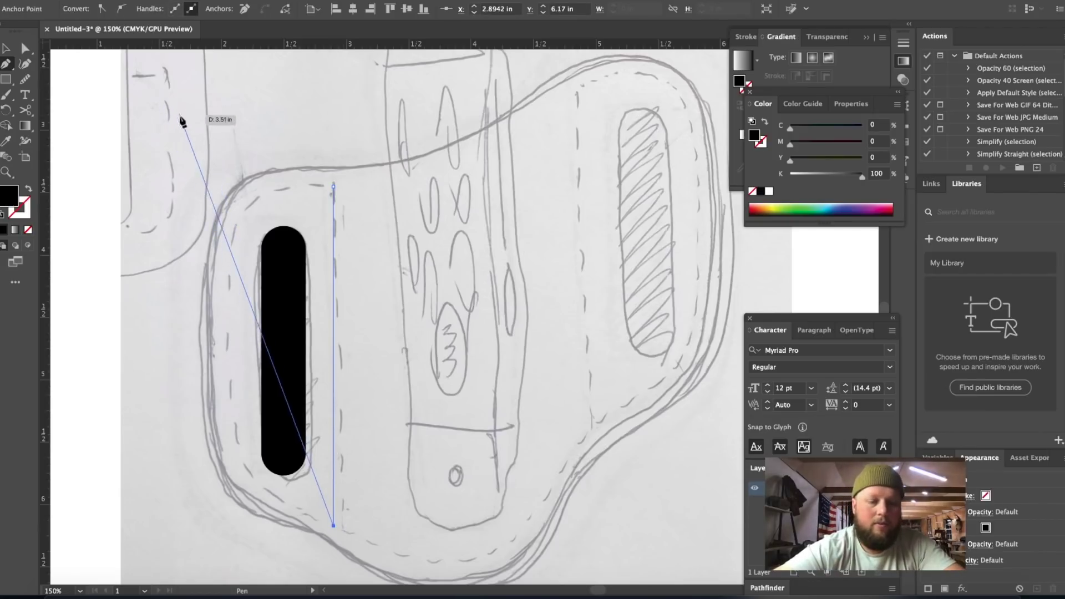
{"action": "key", "text": "super+shift+a"}
{"action": "key", "text": "v"}
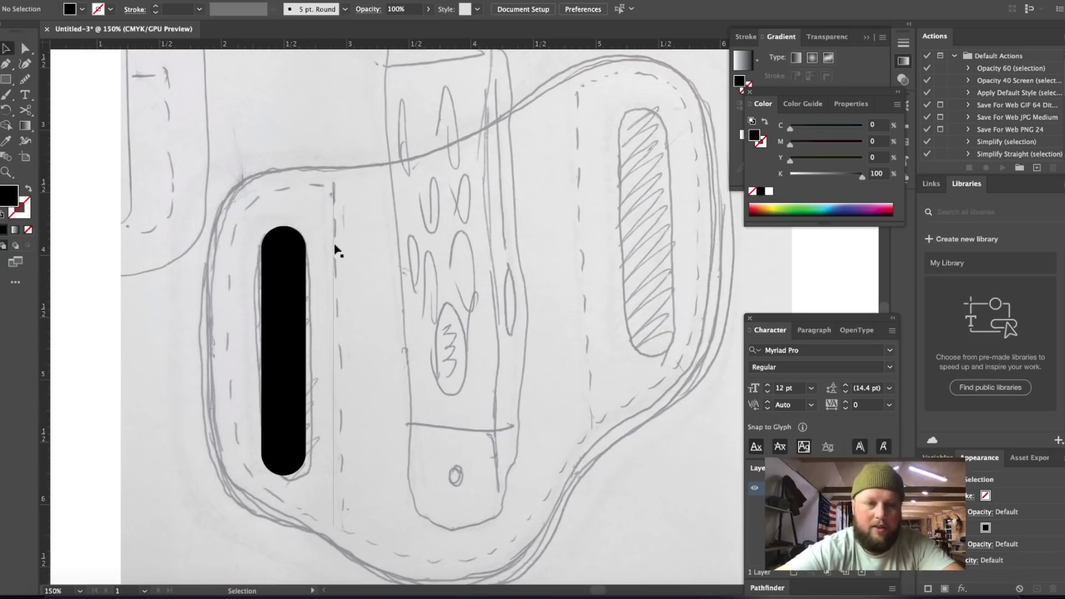
- Give the vertical line a 1 pt black dashed stroke with 12 pt dashes and 5 pt gaps, and deselect it
{"action": "left_click", "coordinate": [335, 262]}
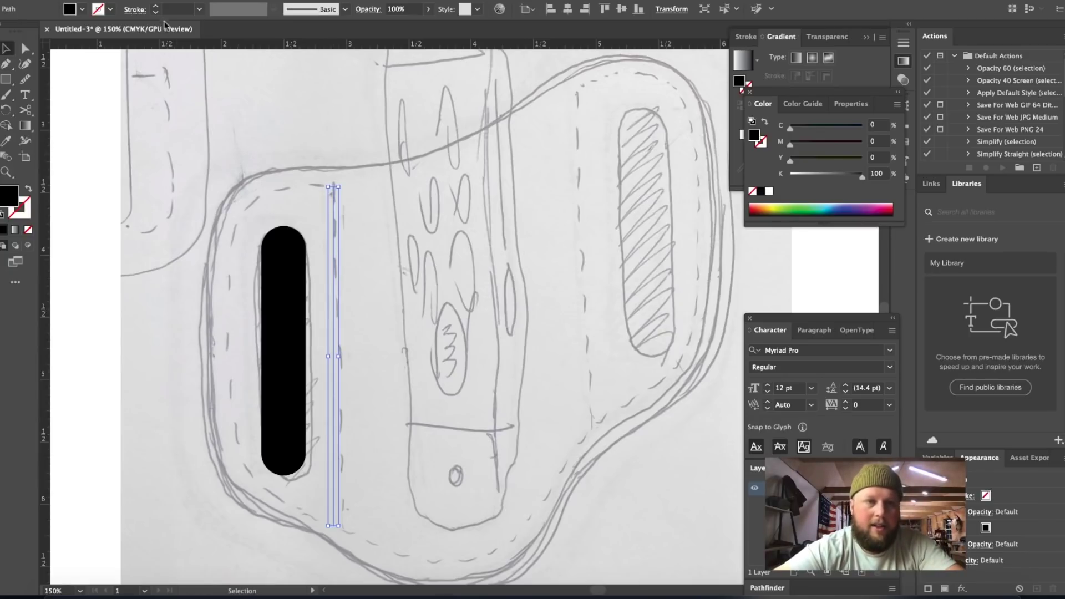
{"action": "left_click", "coordinate": [156, 7]}
{"action": "left_click", "coordinate": [157, 6]}
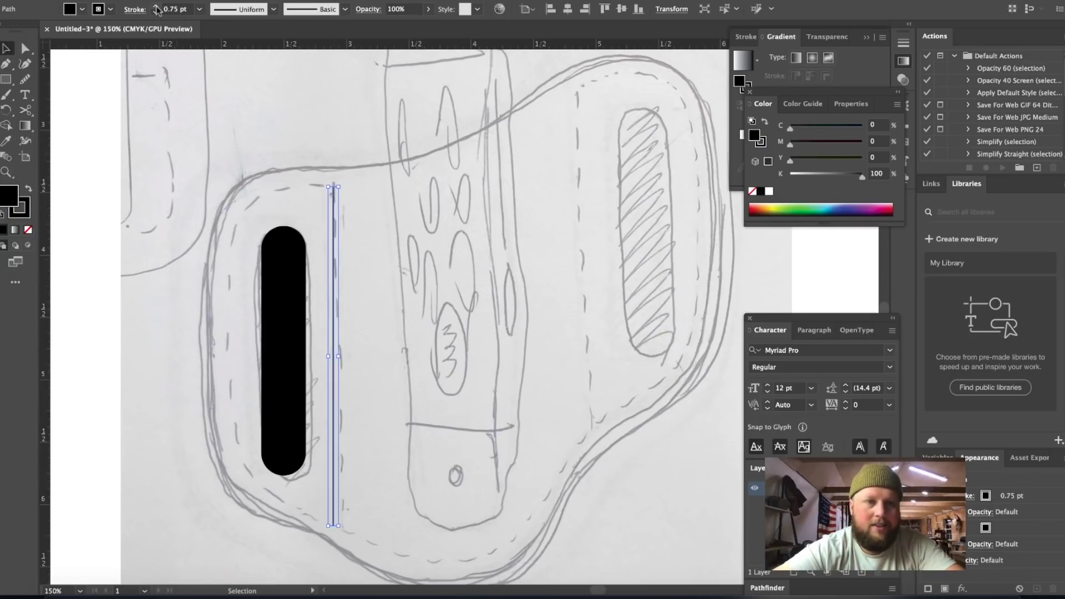
{"action": "left_click", "coordinate": [156, 6]}
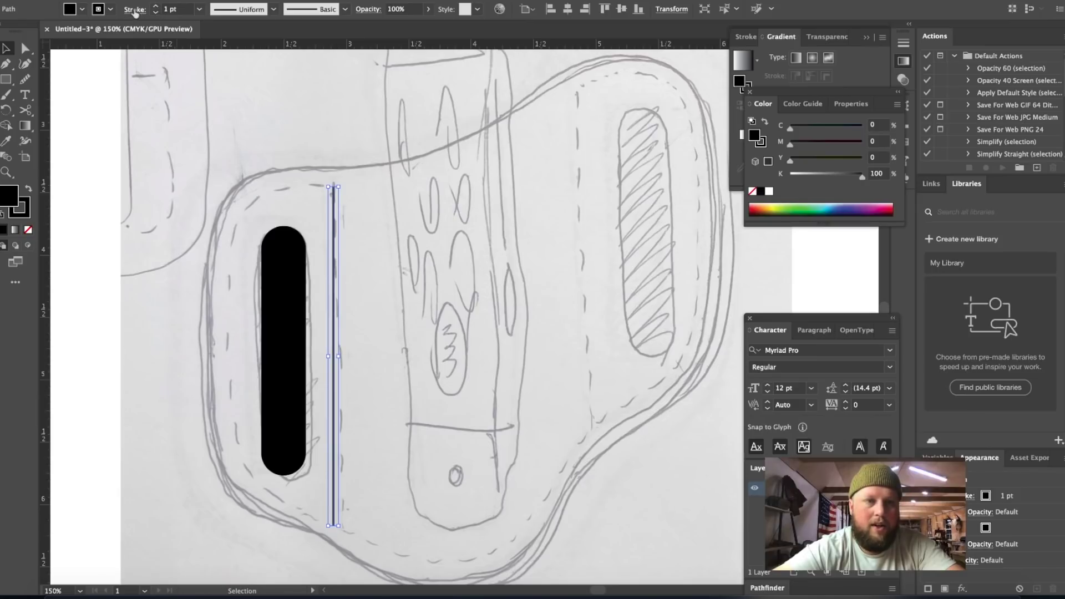
{"action": "left_click", "coordinate": [134, 9]}
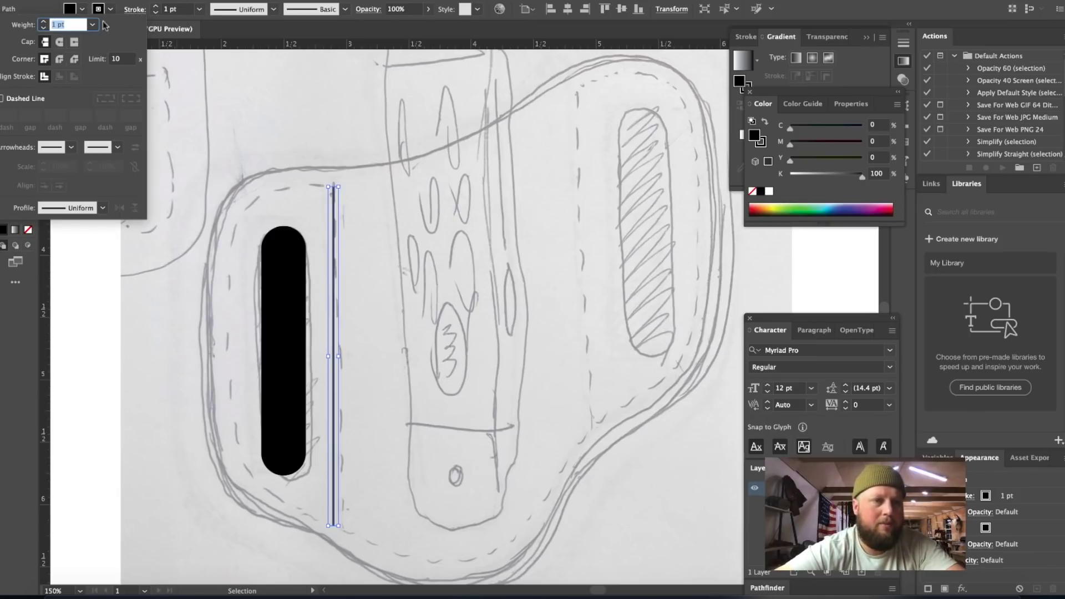
{"action": "left_click", "coordinate": [1, 99]}
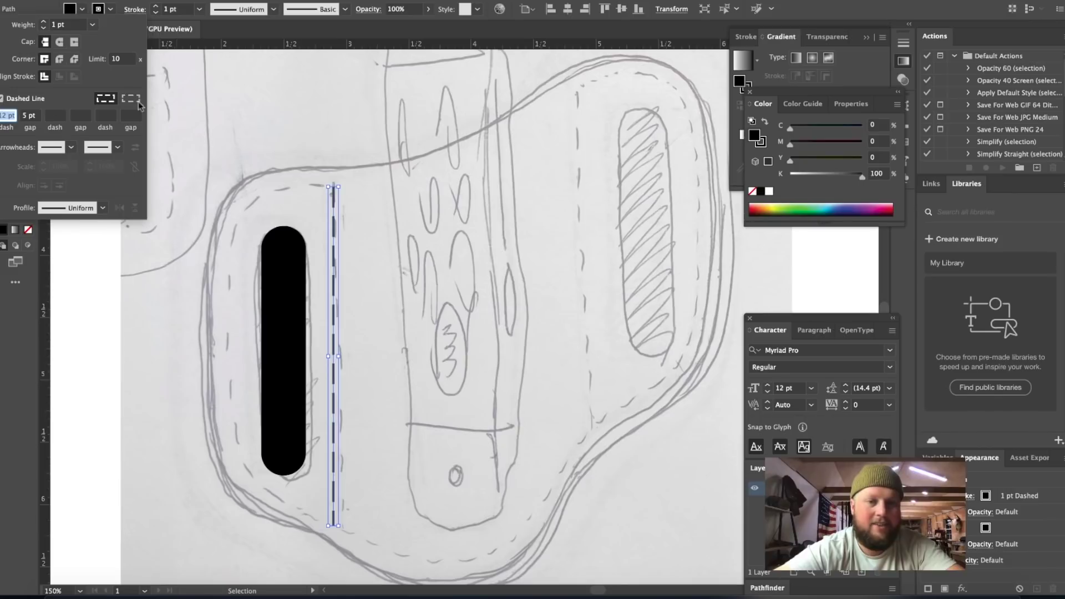
{"action": "left_click", "coordinate": [278, 102]}
{"action": "left_click", "coordinate": [279, 103]}
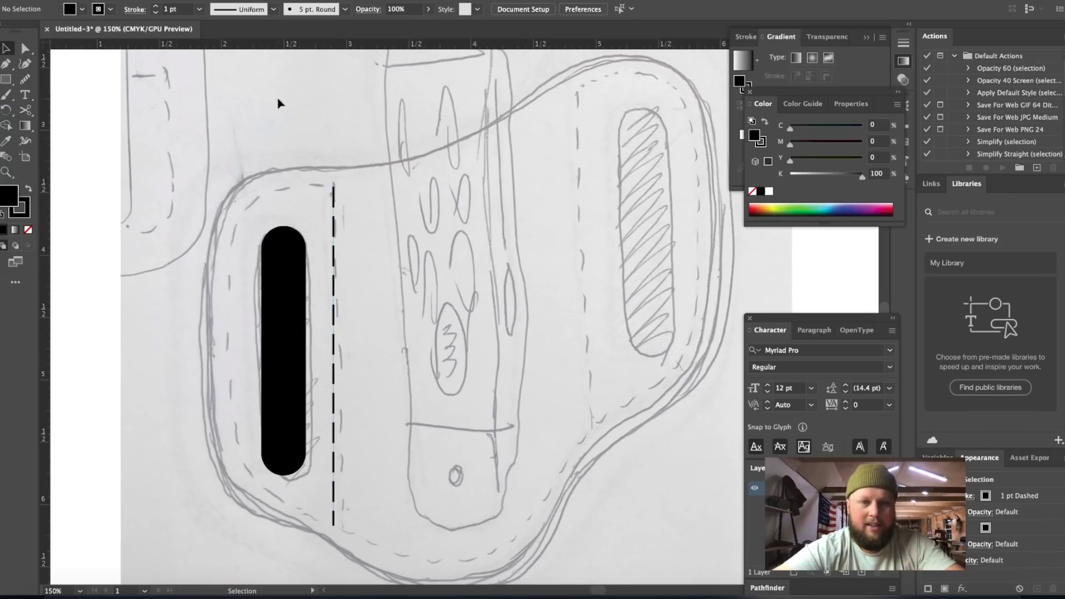
- Copy the dashed line onto the sketch's right vertical stitch line, about 2 in from the original, and fine-tune its position
{"action": "left_click", "coordinate": [332, 244]}
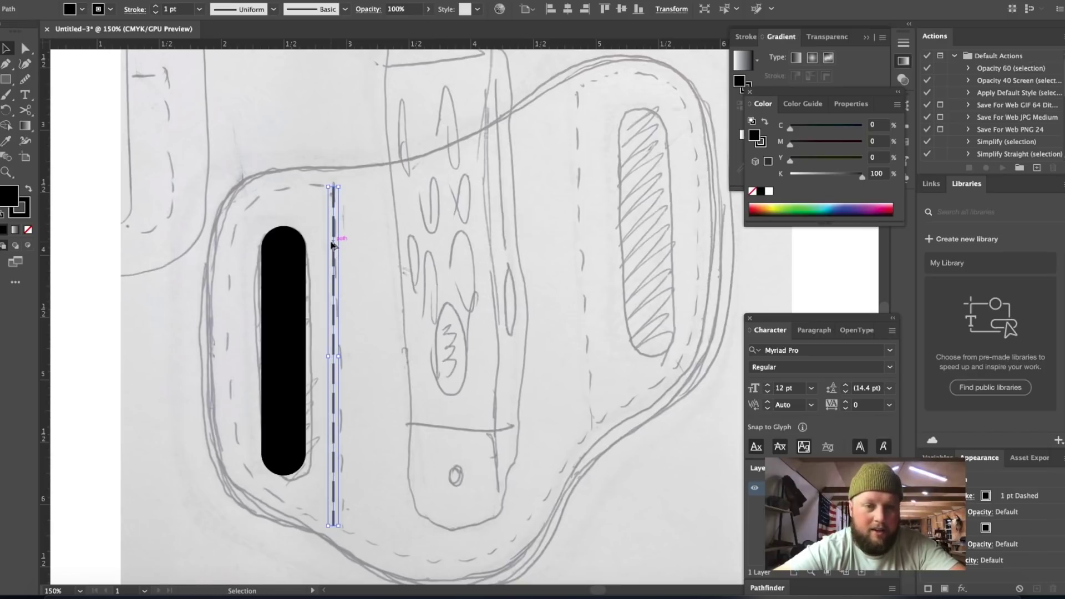
{"action": "left_click_drag", "start_coordinate": [334, 248], "coordinate": [580, 157]}
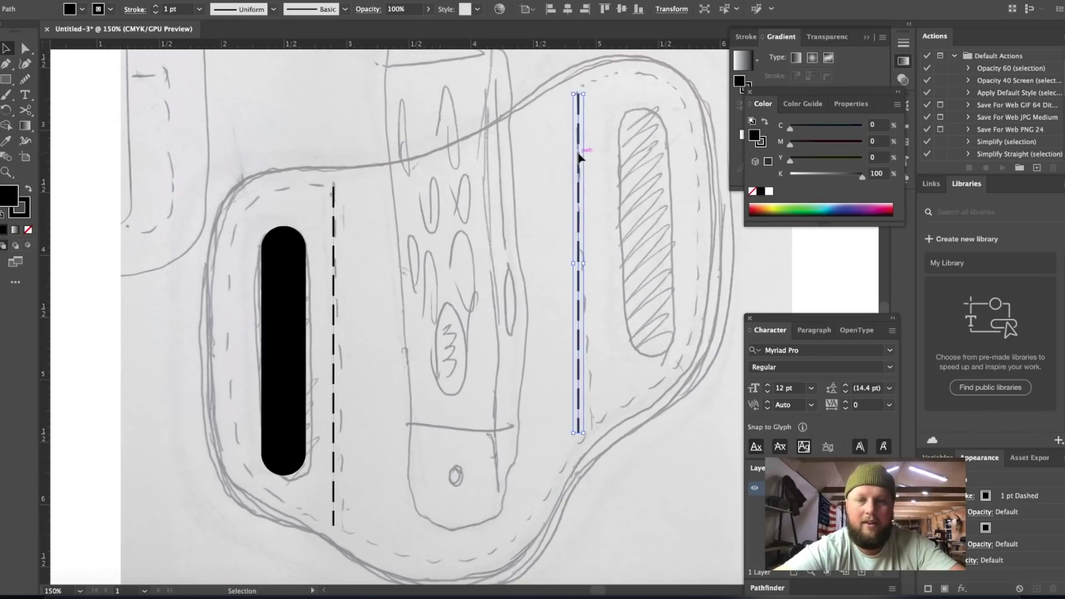
{"action": "left_click", "coordinate": [521, 227]}
{"action": "left_click_drag", "start_coordinate": [580, 215], "coordinate": [577, 218]}
{"action": "key", "text": "ctrl+minus"}
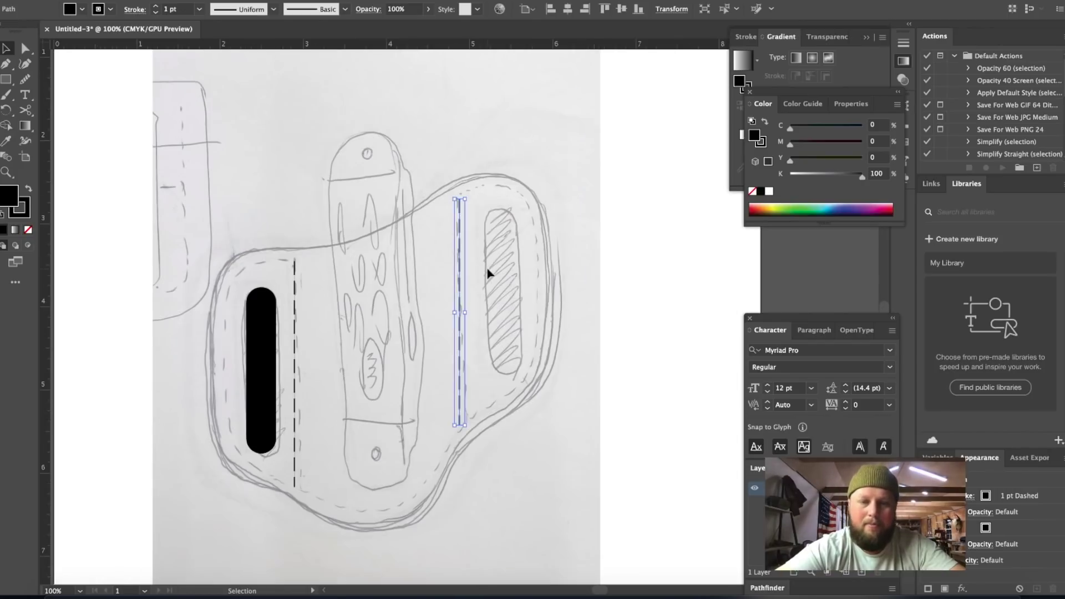
{"action": "key", "text": "ctrl+plus"}
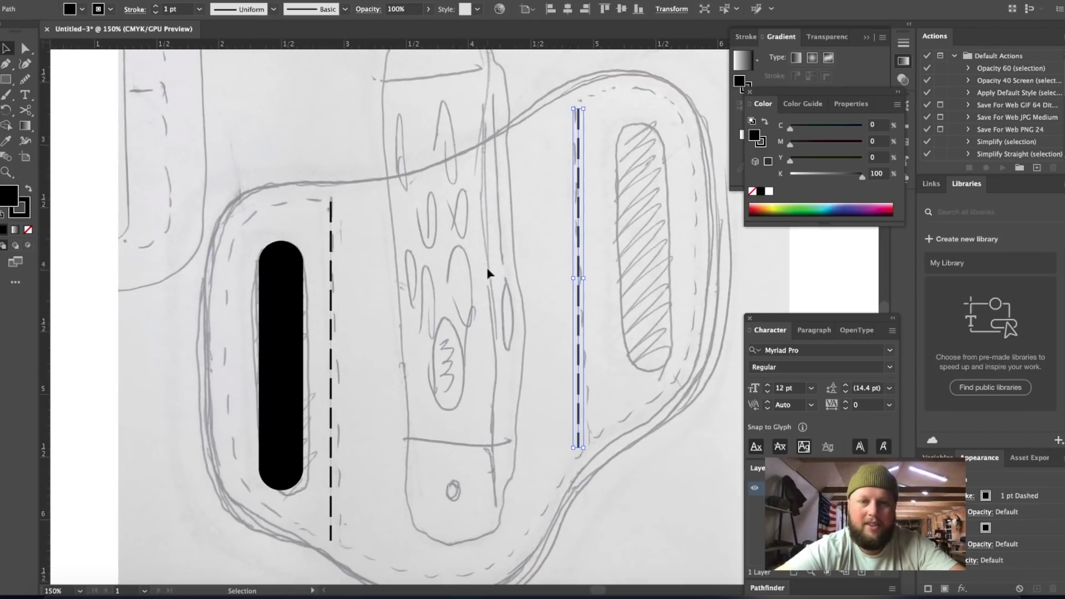
{"action": "key", "text": "ctrl+minus"}
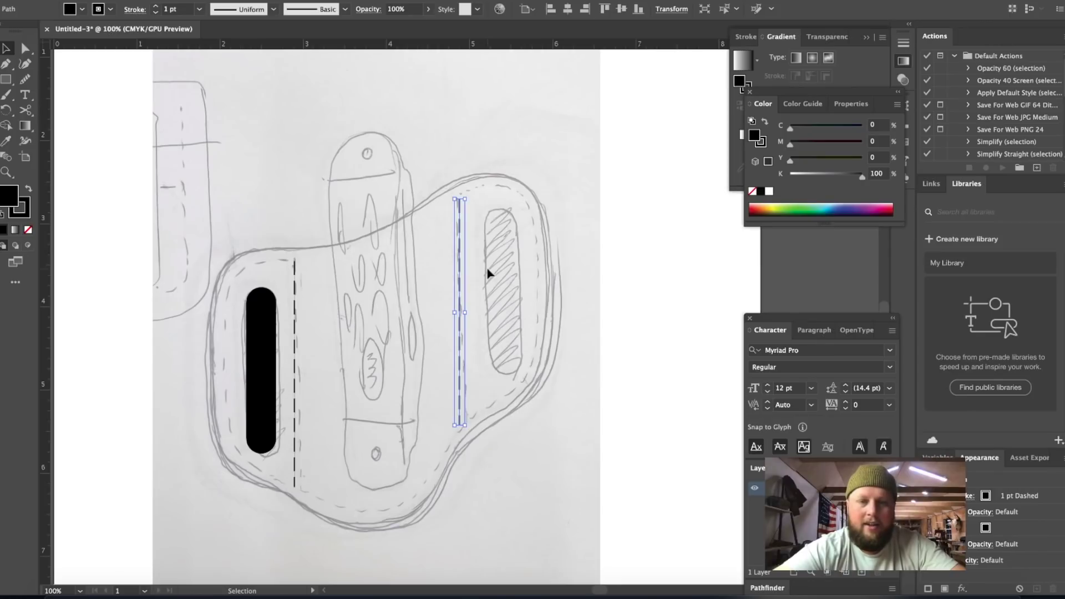
{"action": "left_click", "coordinate": [546, 242]}
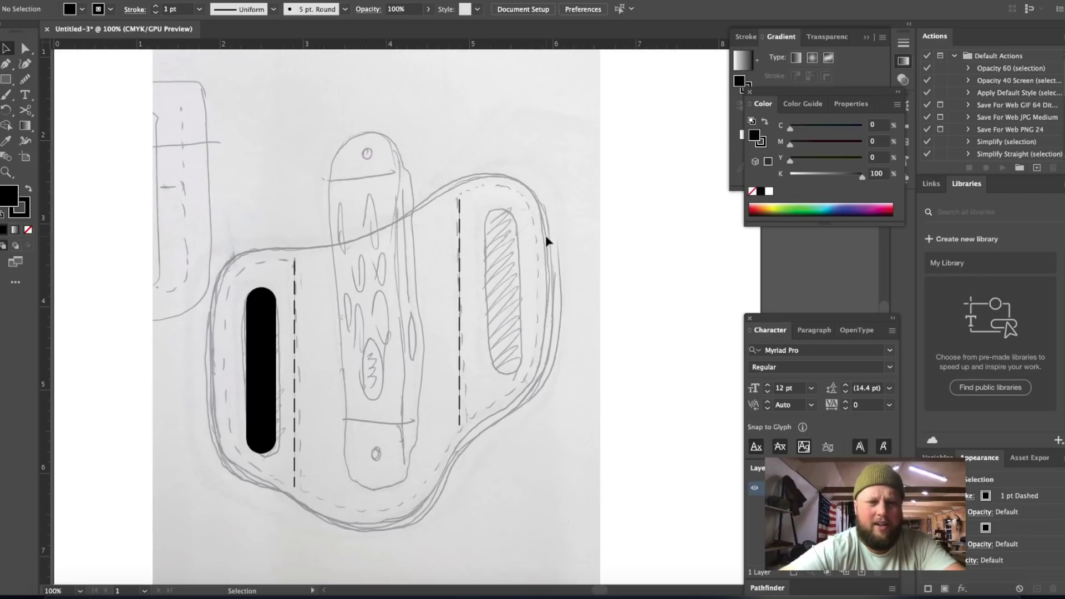
{"action": "key", "text": "ctrl+plus"}
{"action": "key", "text": "ctrl+plus"}
{"action": "key", "text": "ctrl+minus"}
{"action": "key", "text": "ctrl+minus"}
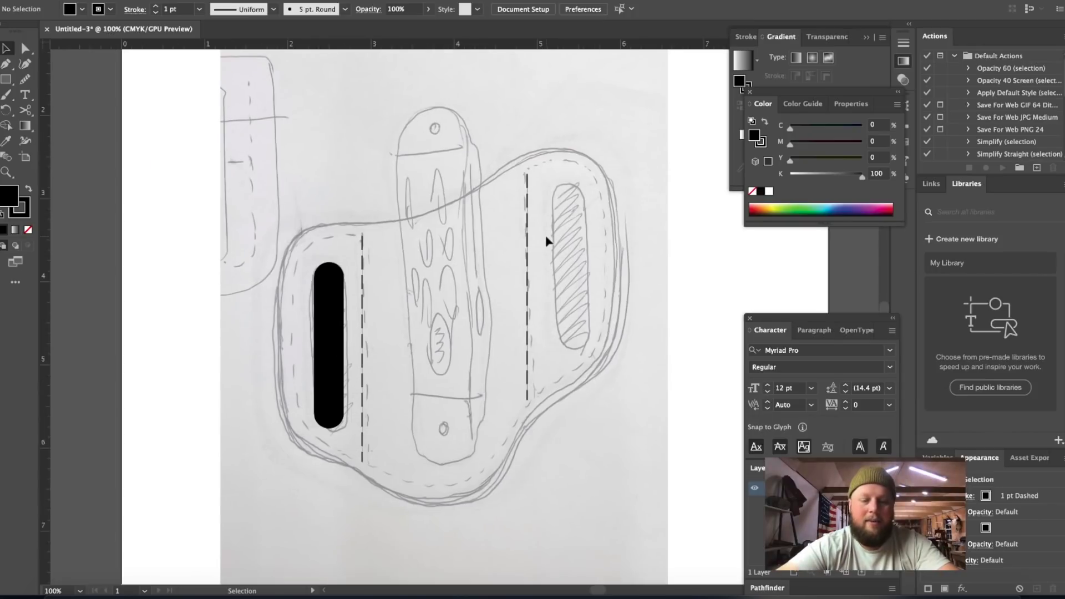
- Draw a rectangle about 1.98 in wide and 4.19 in high between the two dashed vertical lines, and remove its fill
{"action": "key", "text": "m"}
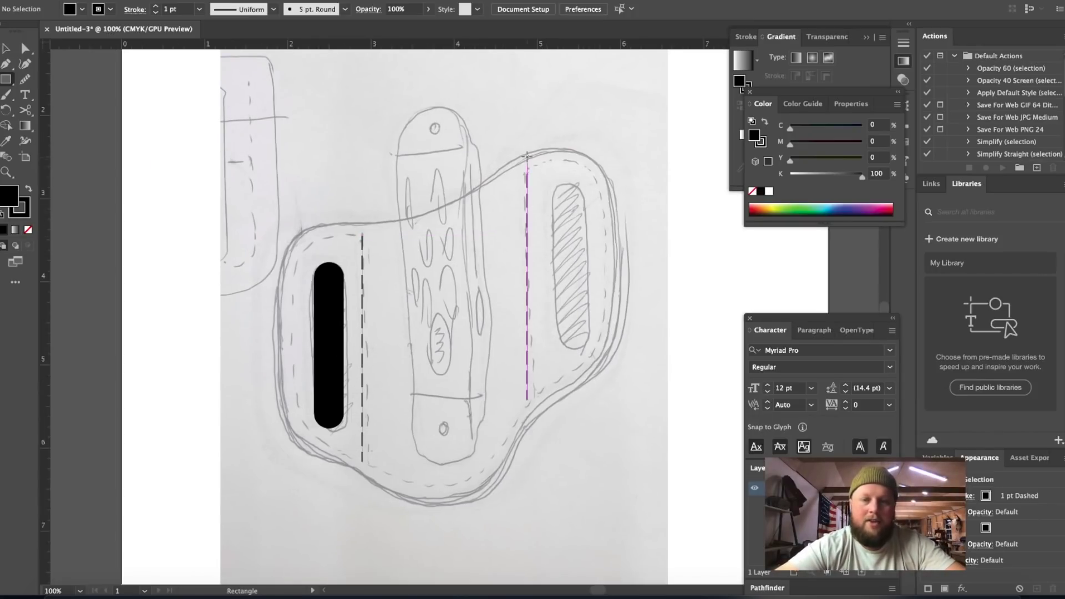
{"action": "left_click_drag", "start_coordinate": [527, 158], "coordinate": [361, 507]}
{"action": "key", "text": "v"}
{"action": "key", "text": "ctrl+="}
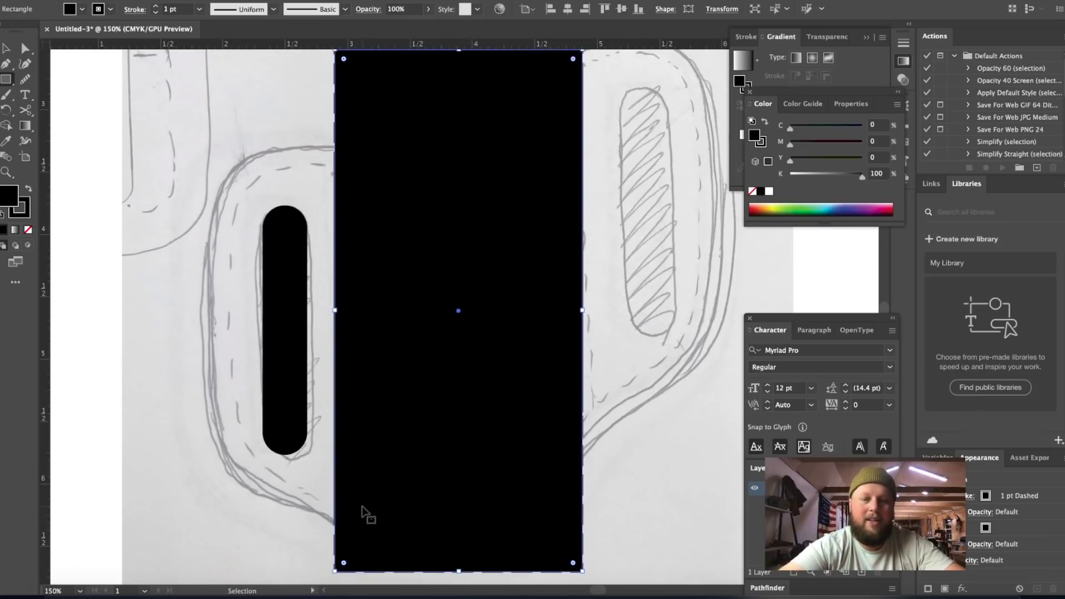
{"action": "key", "text": "ctrl+minus"}
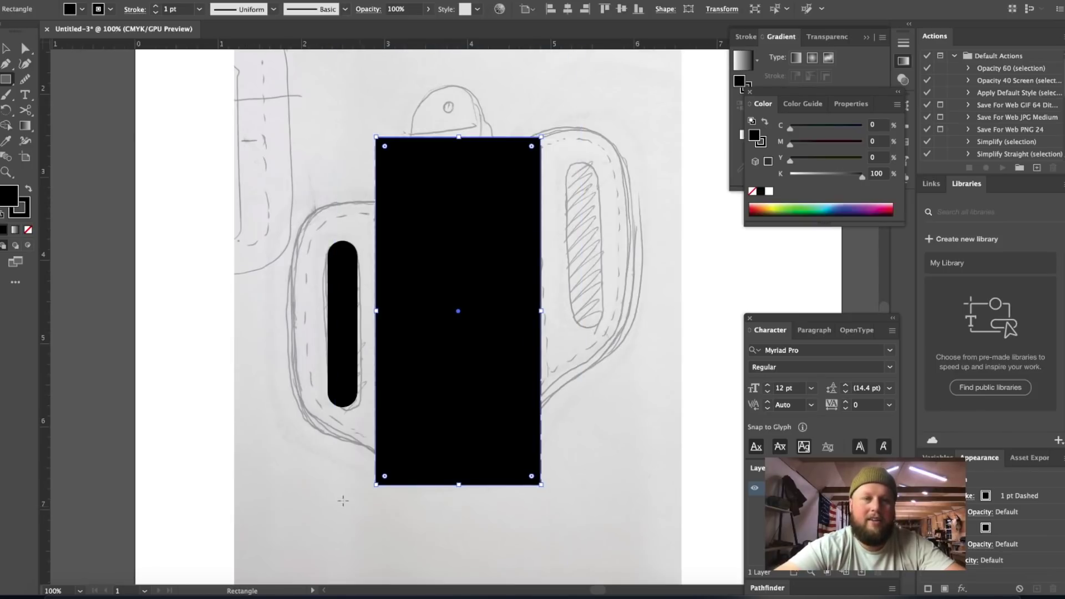
{"action": "left_click", "coordinate": [83, 12]}
{"action": "left_click", "coordinate": [4, 31]}
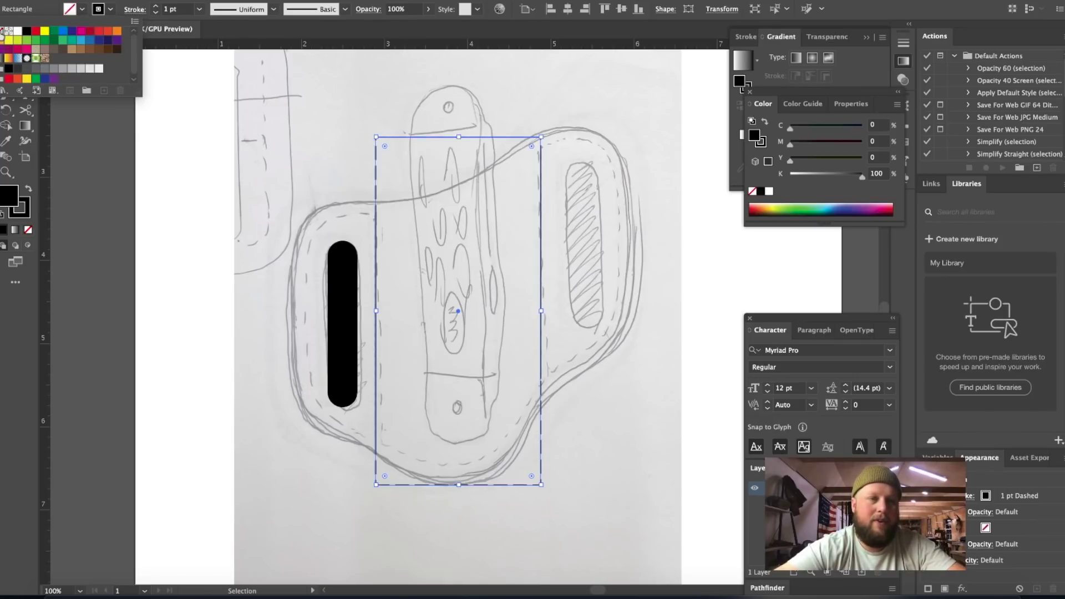
- Give the rectangle a 2 pt solid stroke by raising the weight and turning off the dashed line
{"action": "left_click", "coordinate": [156, 10]}
{"action": "left_click", "coordinate": [155, 6]}
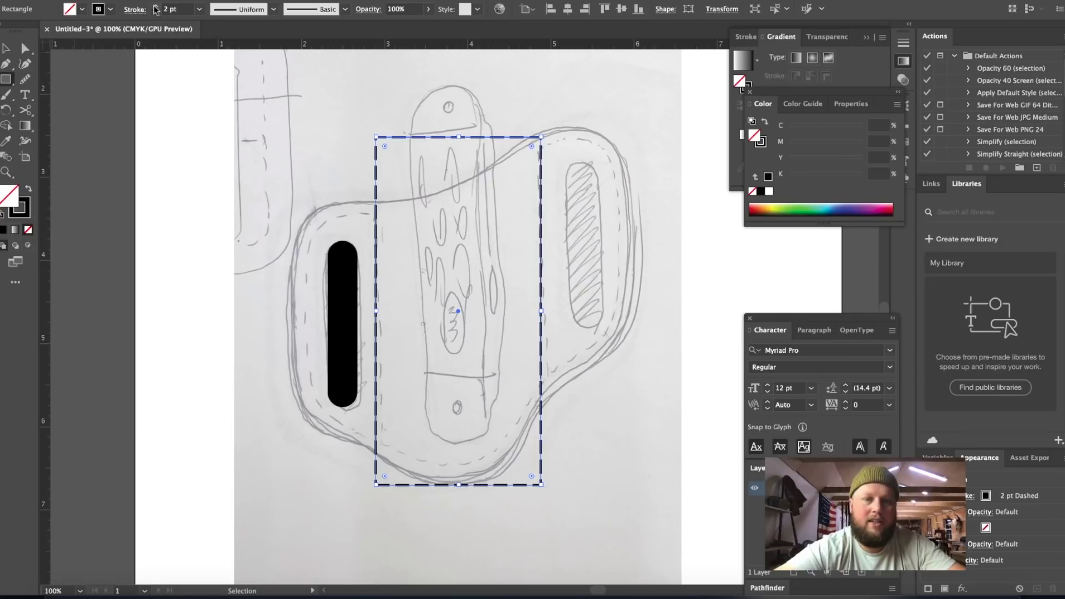
{"action": "left_click", "coordinate": [134, 11]}
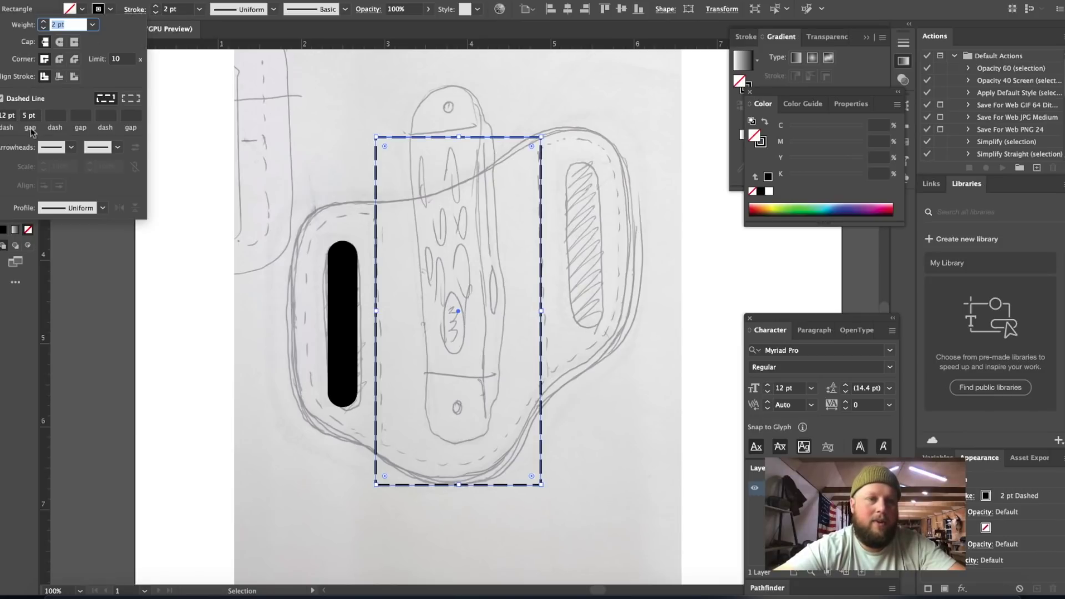
{"action": "left_click", "coordinate": [2, 98]}
- Round the rectangle's lower left corner to about 0.79 in and its lower right corner more broadly, following the sheath's bottom curve
{"action": "key", "text": "a"}
{"action": "scroll", "coordinate": [451, 475], "scroll_direction": "up", "scroll_amount": 1}
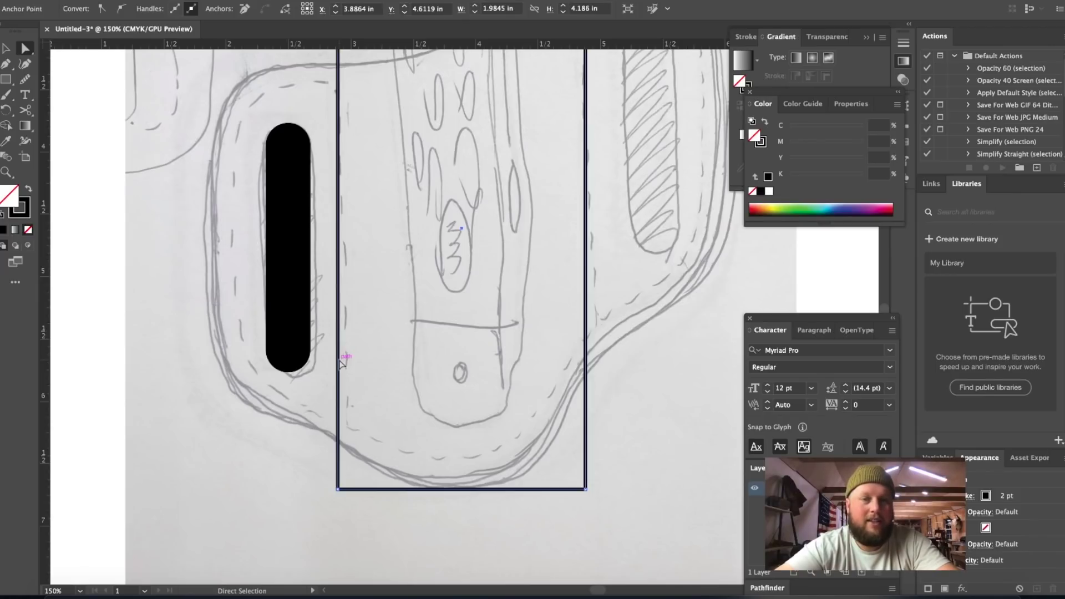
{"action": "left_click", "coordinate": [338, 488]}
{"action": "left_click_drag", "start_coordinate": [346, 480], "coordinate": [410, 369]}
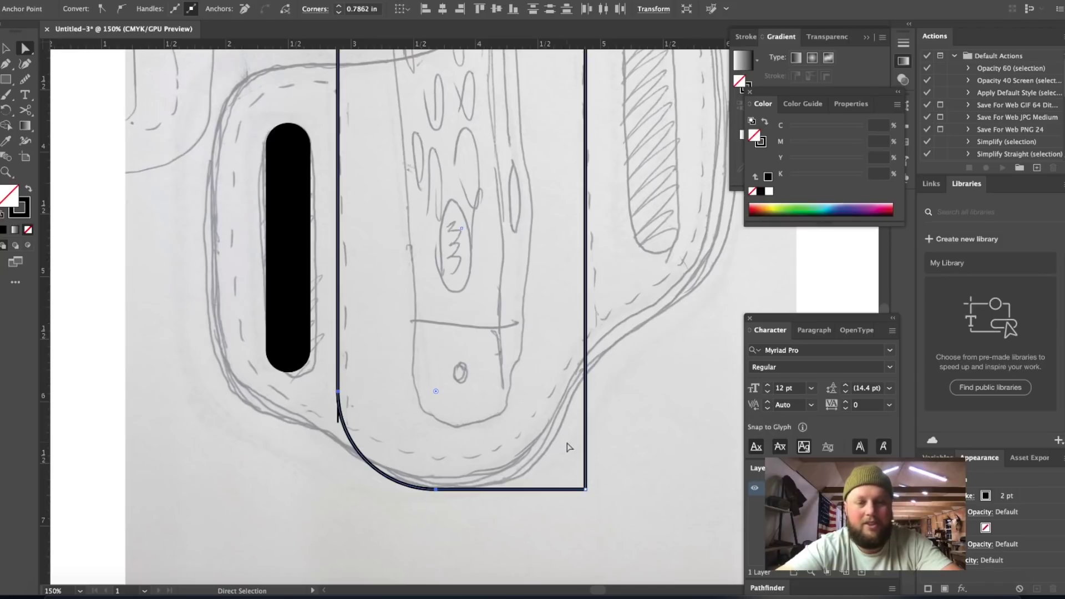
{"action": "left_click", "coordinate": [585, 490]}
{"action": "left_click_drag", "start_coordinate": [579, 482], "coordinate": [452, 331]}
{"action": "left_click", "coordinate": [452, 332]}
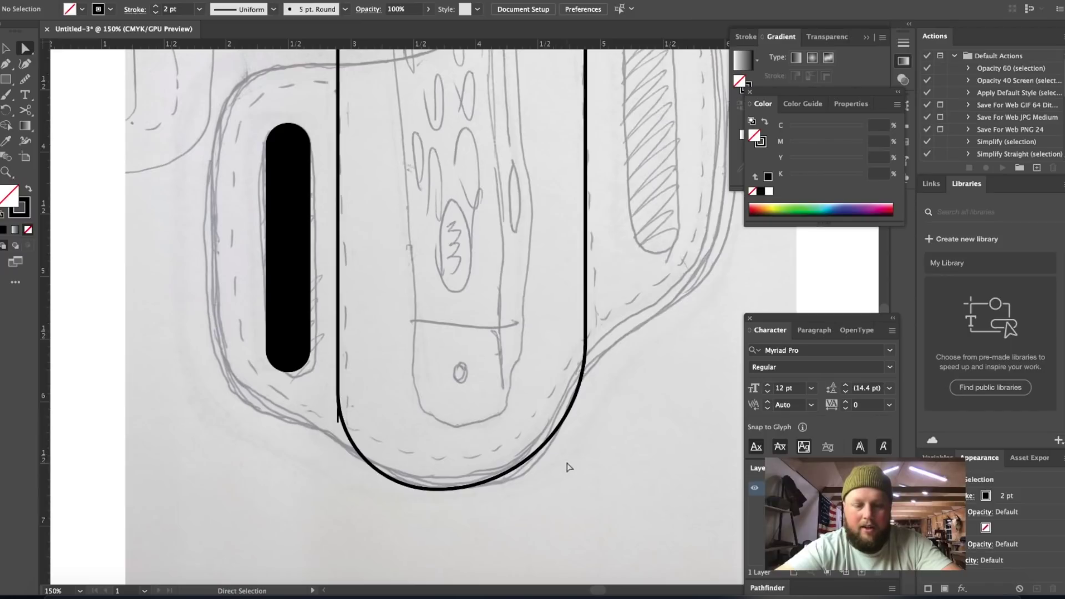
- Cut the rectangle with the Scissors where the sketch's upper edge crosses its left side and at its upper right corner, and delete the top section
{"action": "scroll", "coordinate": [568, 467], "scroll_direction": "up", "scroll_amount": 3}
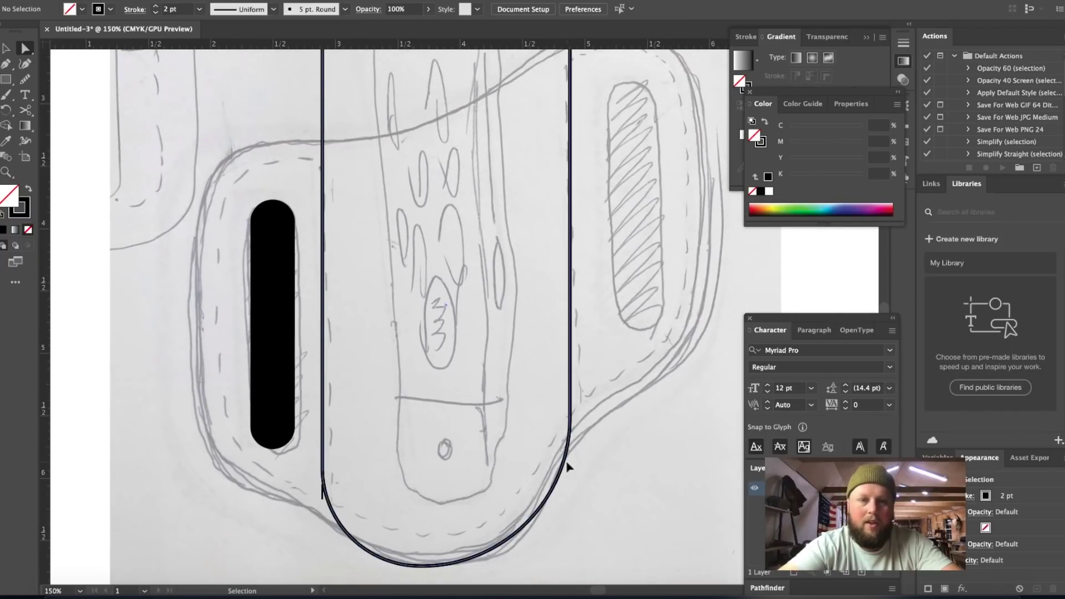
{"action": "key", "text": "ctrl+minus"}
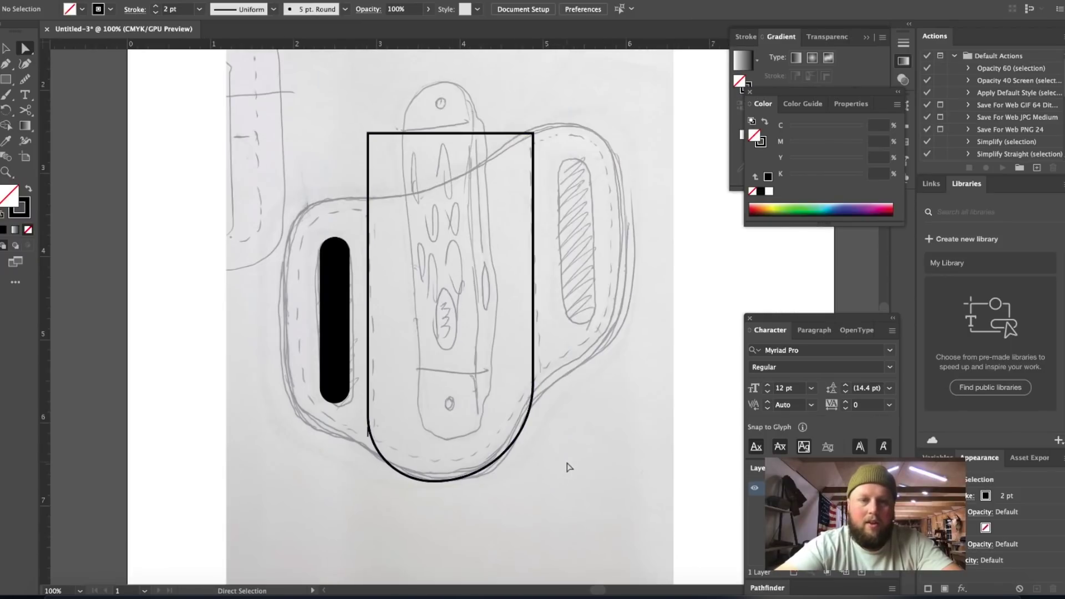
{"action": "left_click", "coordinate": [369, 258]}
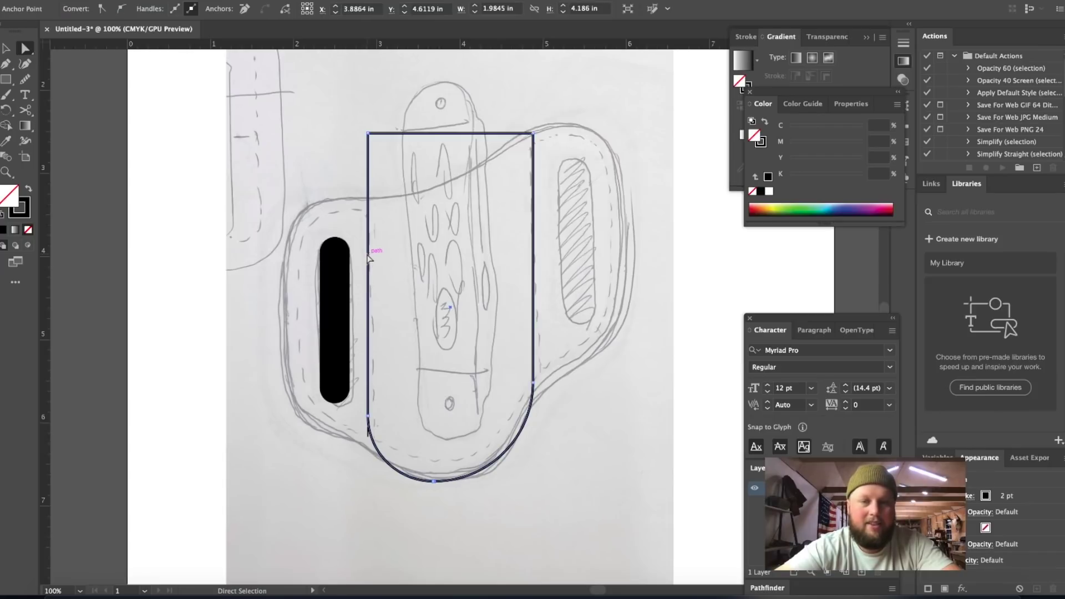
{"action": "key", "text": "ctrl+plus"}
{"action": "scroll", "coordinate": [567, 308], "scroll_direction": "right", "scroll_amount": 3}
{"action": "scroll", "coordinate": [567, 307], "scroll_direction": "up", "scroll_amount": 1}
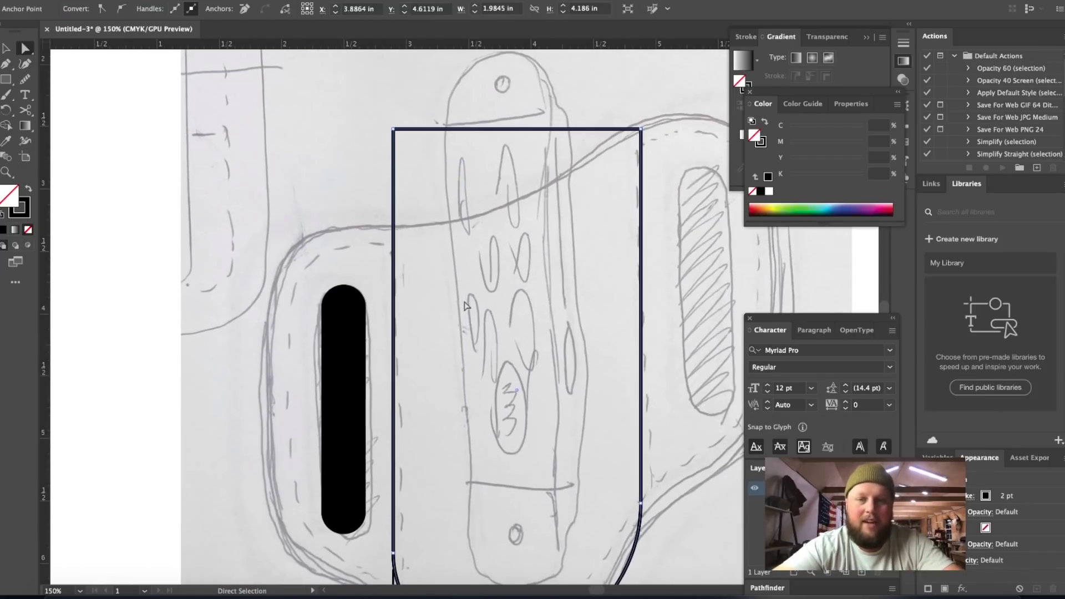
{"action": "key", "text": "c"}
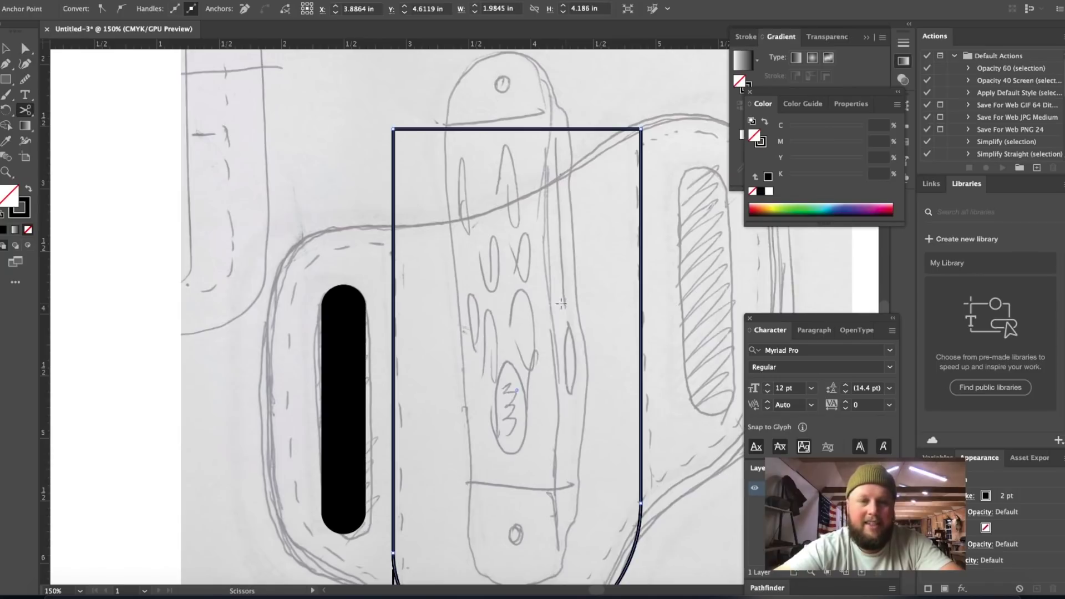
{"action": "left_click", "coordinate": [394, 224]}
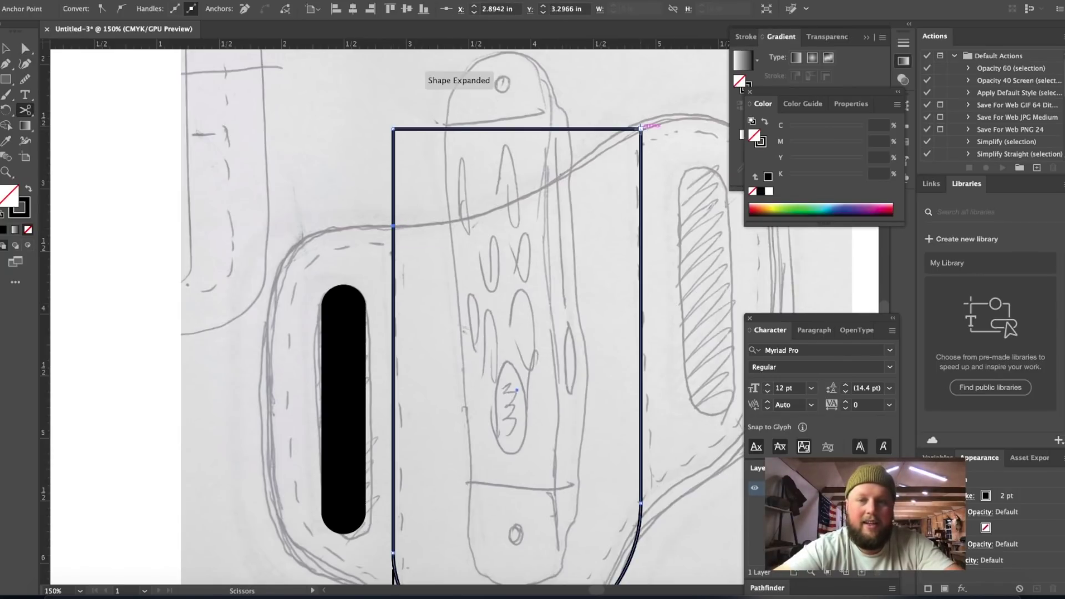
{"action": "left_click", "coordinate": [641, 128]}
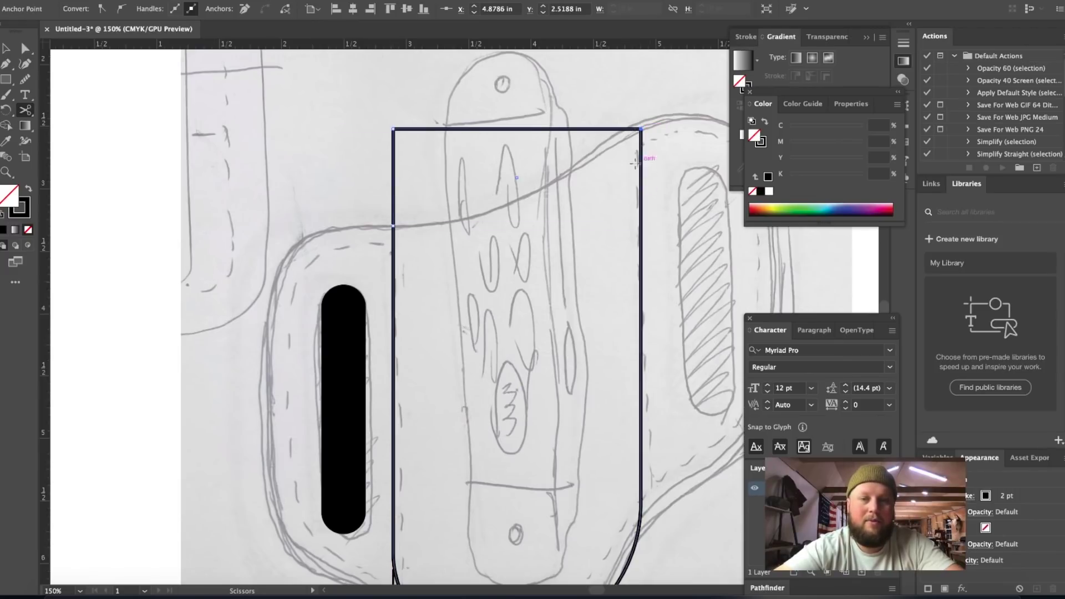
{"action": "key", "text": "Delete"}
{"action": "key", "text": "Delete"}
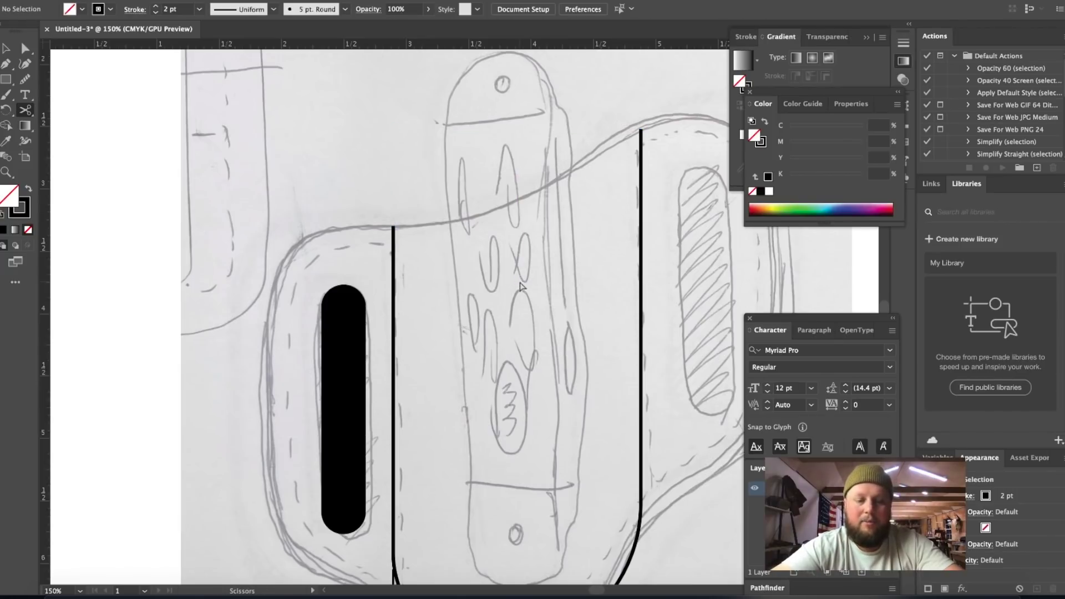
{"action": "key", "text": "ctrl+minus"}
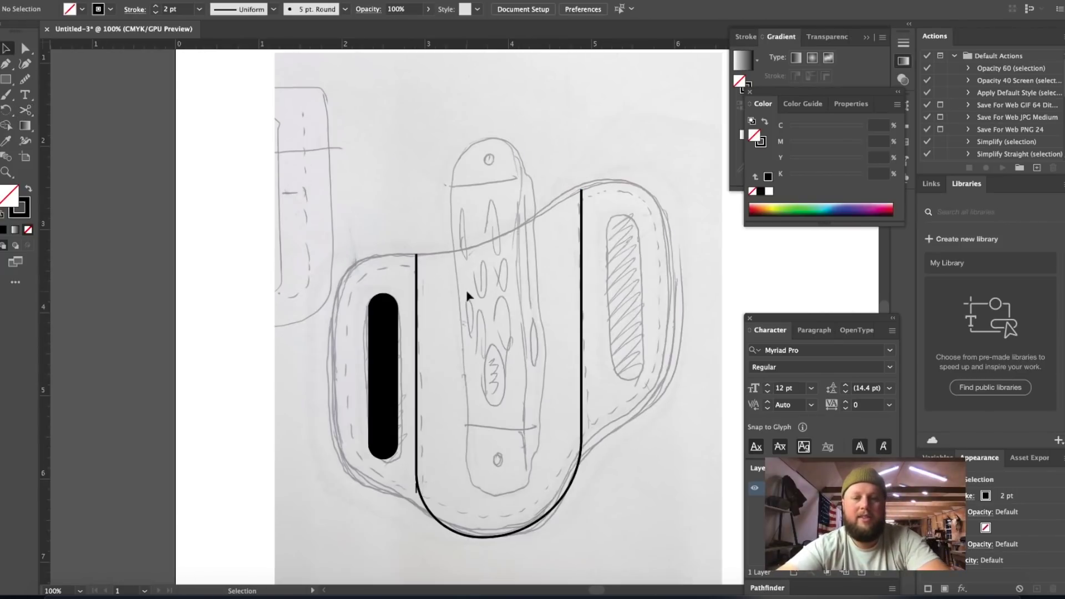
- Draw a small unfilled rectangle about 0.2 in wide and 0.27 in high just outside the sheath's left edge
{"action": "scroll", "coordinate": [467, 297], "scroll_direction": "down", "scroll_amount": 4}
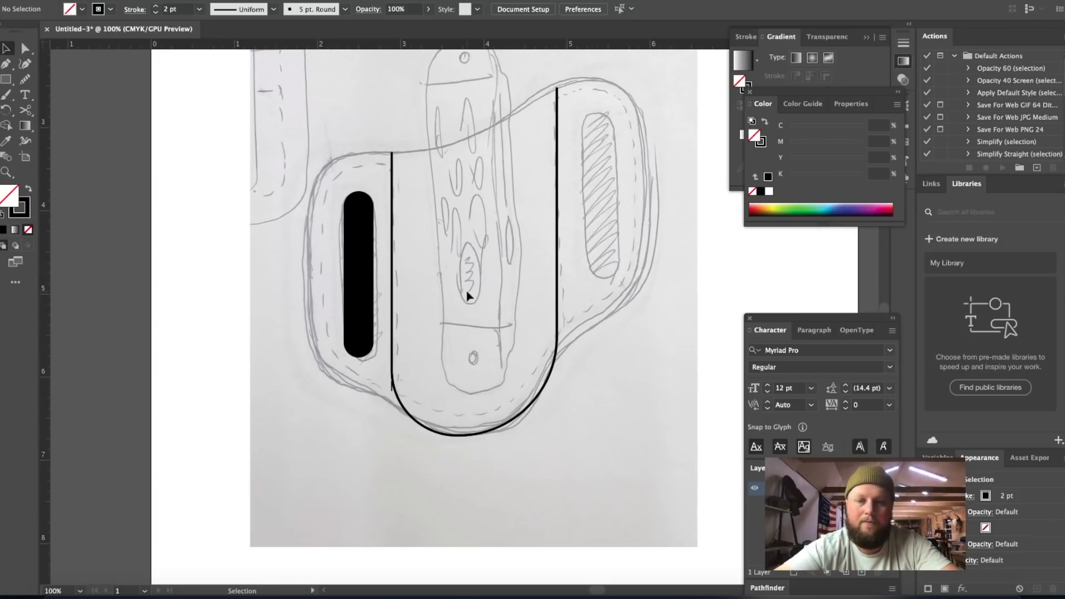
{"action": "key", "text": "ctrl+equal"}
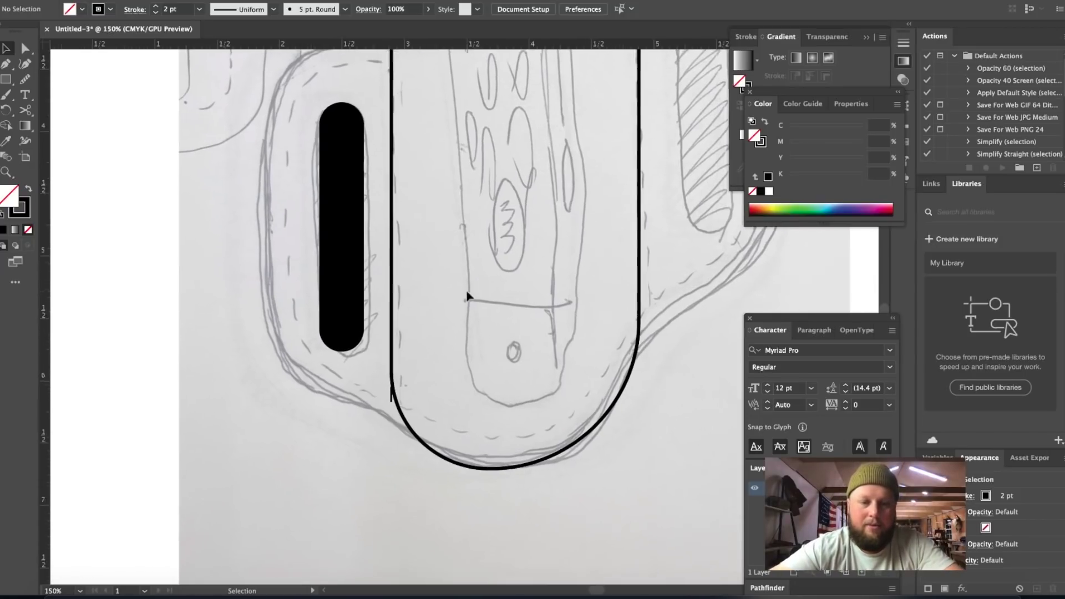
{"action": "scroll", "coordinate": [466, 294], "scroll_direction": "up", "scroll_amount": 4}
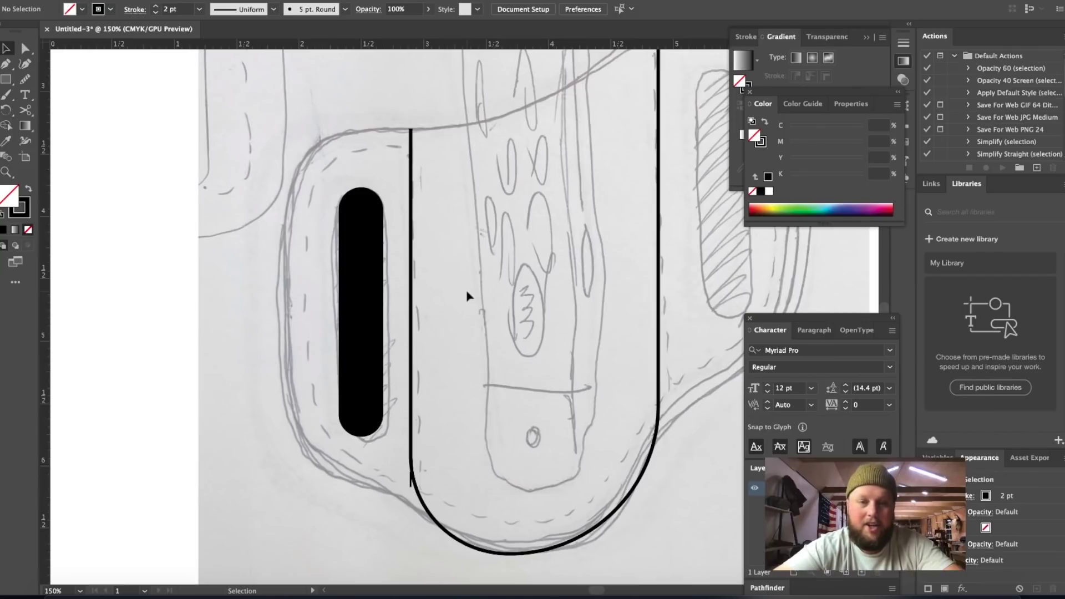
{"action": "key", "text": "ctrl+minus"}
{"action": "key", "text": "ctrl+equal"}
{"action": "key", "text": "ctrl+equal"}
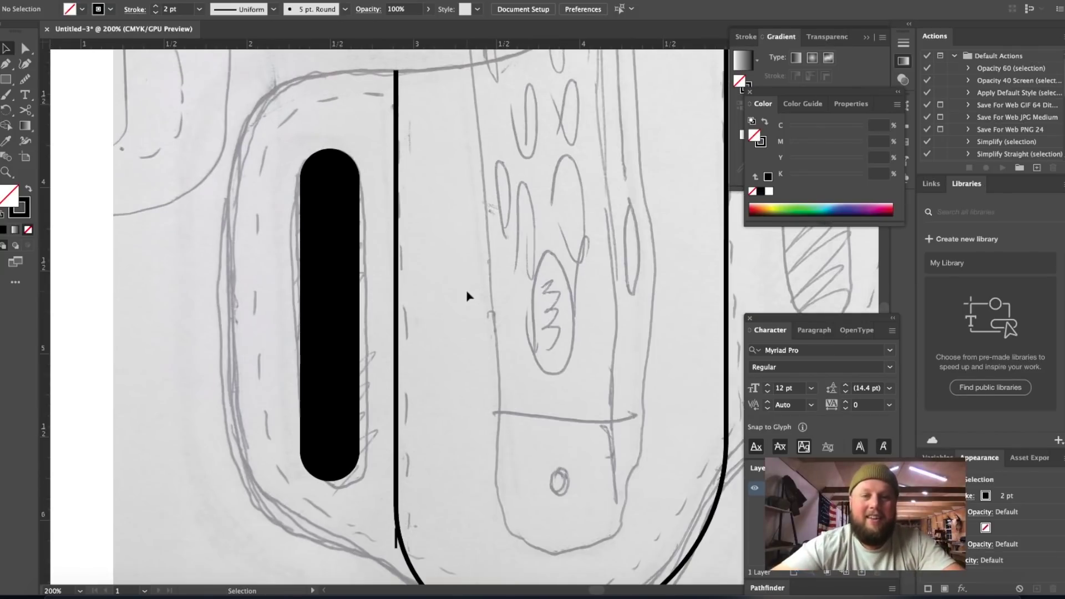
{"action": "key", "text": "m"}
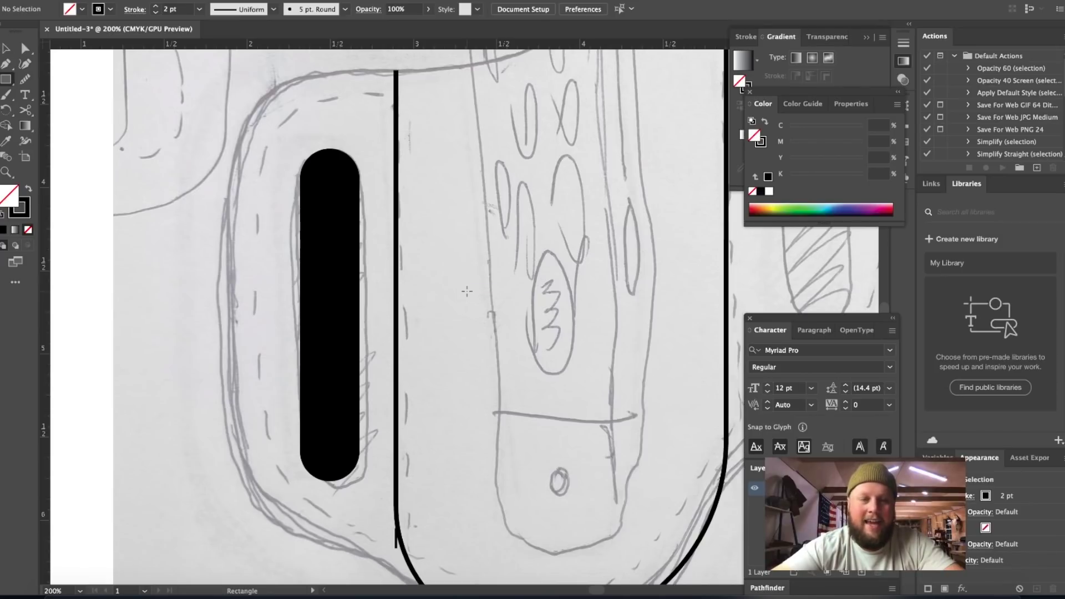
{"action": "left_click_drag", "start_coordinate": [191, 267], "coordinate": [222, 308]}
{"action": "key", "text": "v"}
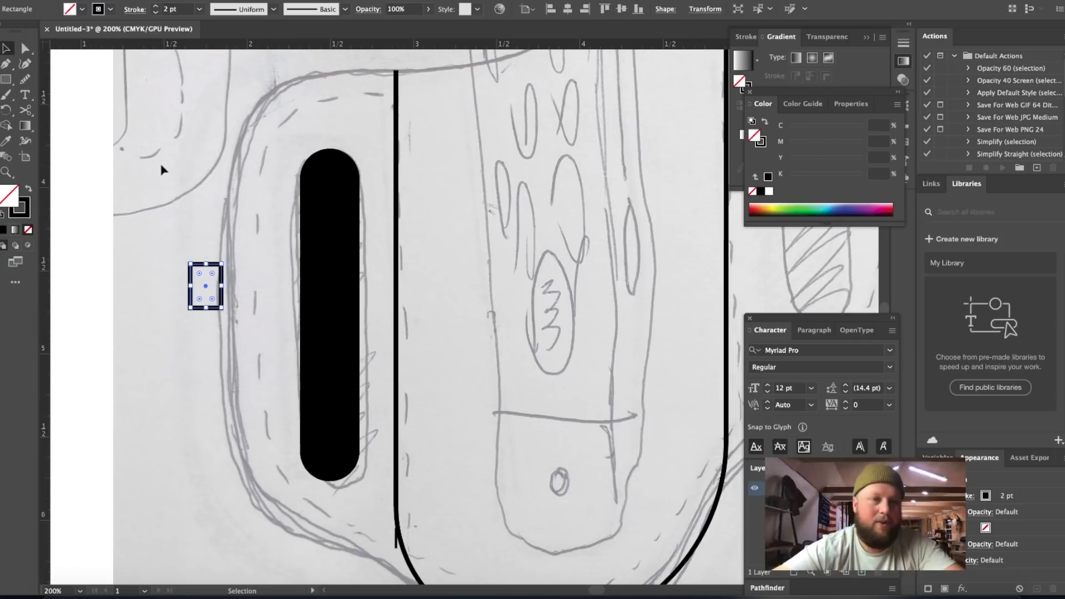
- Give the small rectangle a red 0.75 pt stroke
{"action": "left_click", "coordinate": [111, 9]}
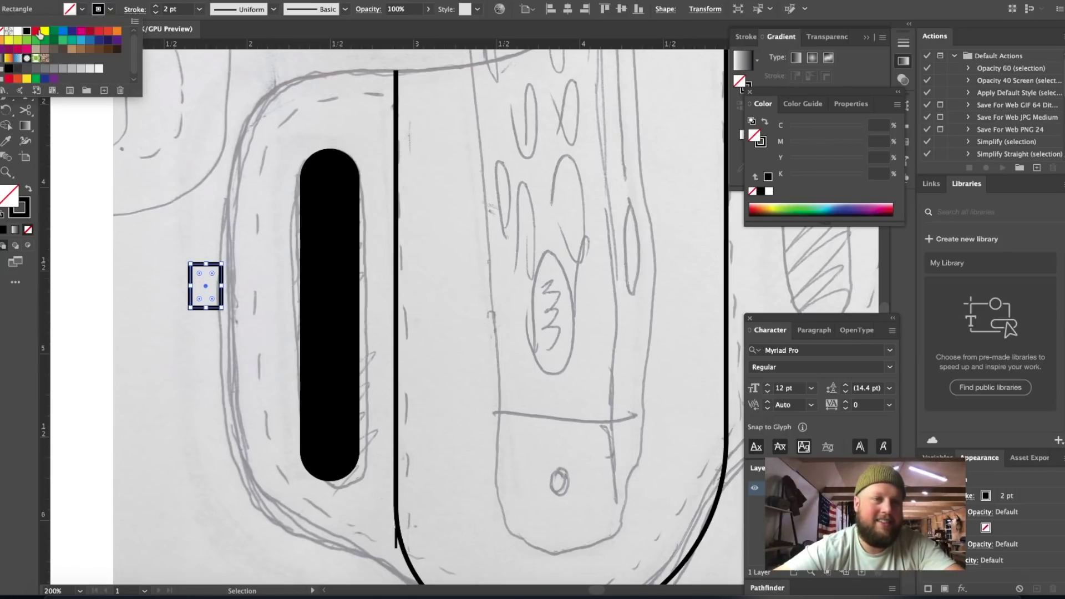
{"action": "left_click", "coordinate": [35, 31]}
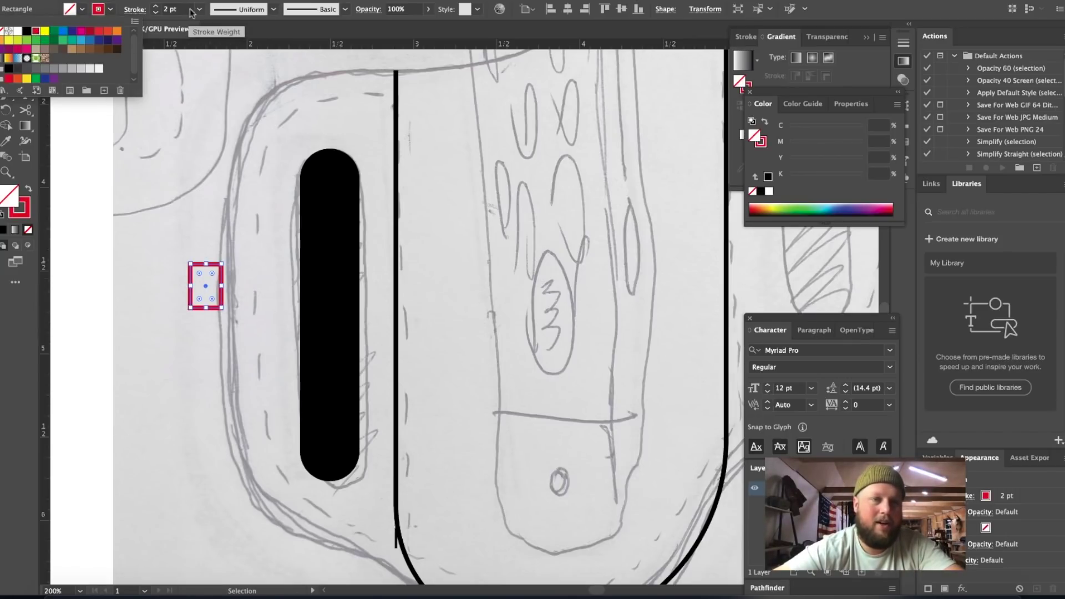
{"action": "left_click", "coordinate": [155, 14]}
{"action": "left_click", "coordinate": [155, 14]}
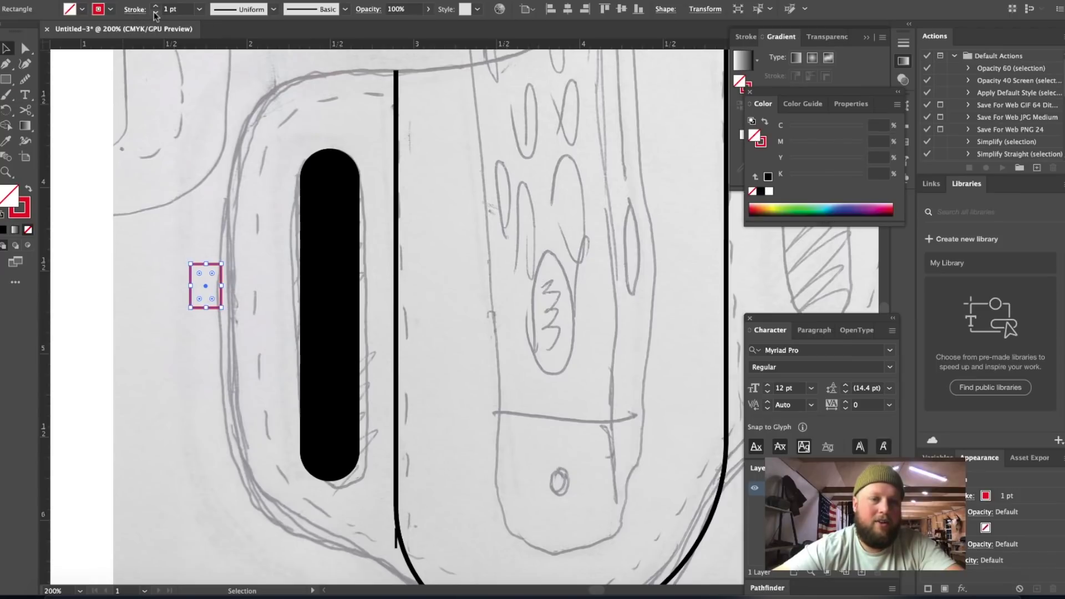
{"action": "left_click", "coordinate": [156, 13]}
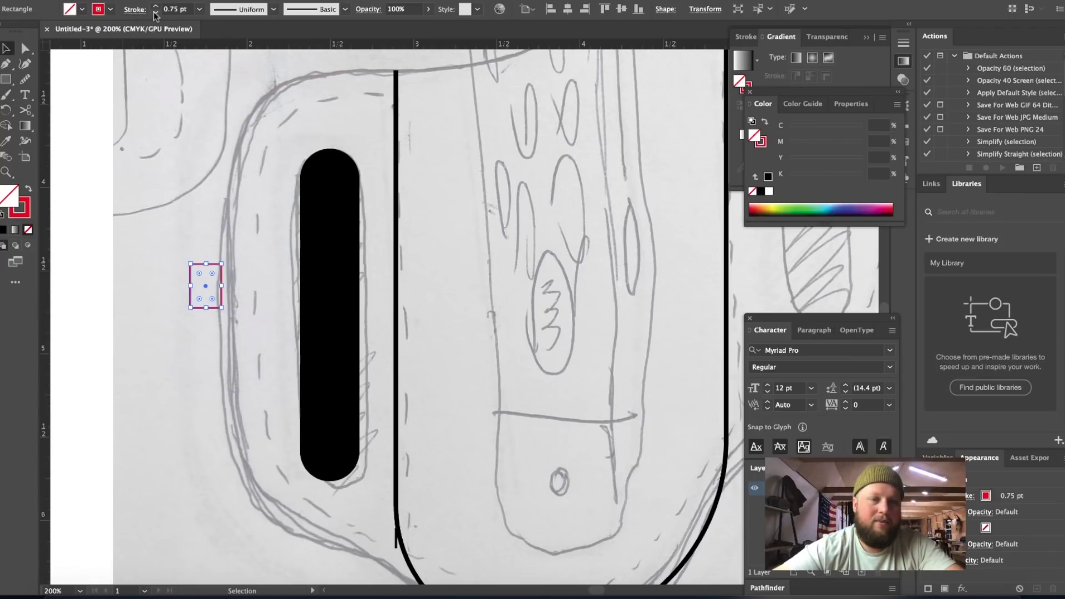
- Move the small red rectangle into the gap beside the black slot, with its right edge against the left vertical line
{"action": "left_click", "coordinate": [172, 216]}
{"action": "left_click_drag", "start_coordinate": [195, 298], "coordinate": [217, 336]}
{"action": "key", "text": "super+equal"}
{"action": "scroll", "coordinate": [214, 337], "scroll_direction": "right", "scroll_amount": 5}
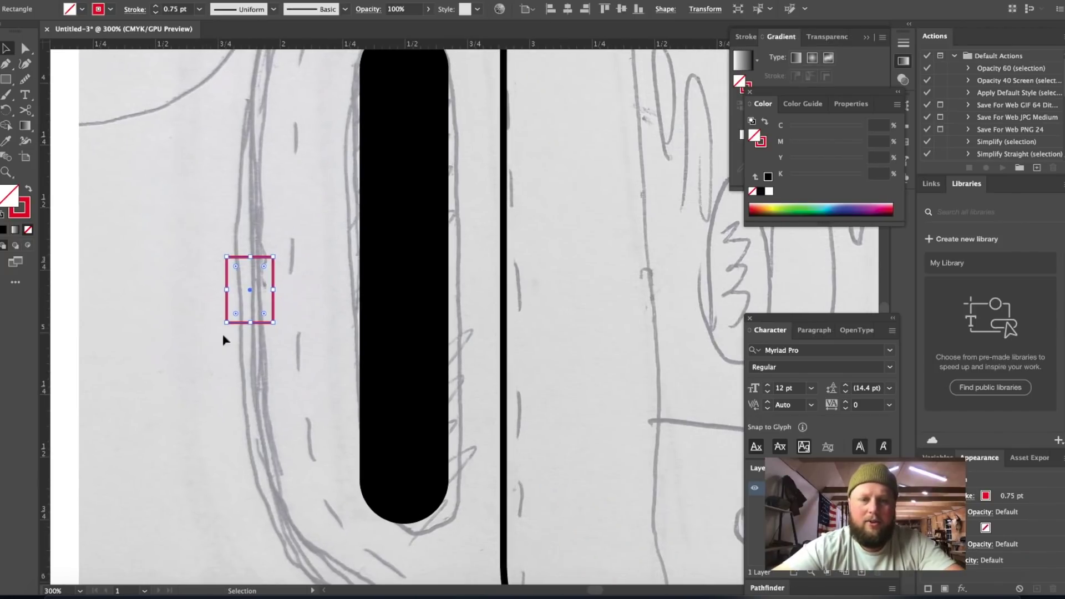
{"action": "left_click", "coordinate": [258, 352]}
{"action": "left_click_drag", "start_coordinate": [264, 322], "coordinate": [488, 272]}
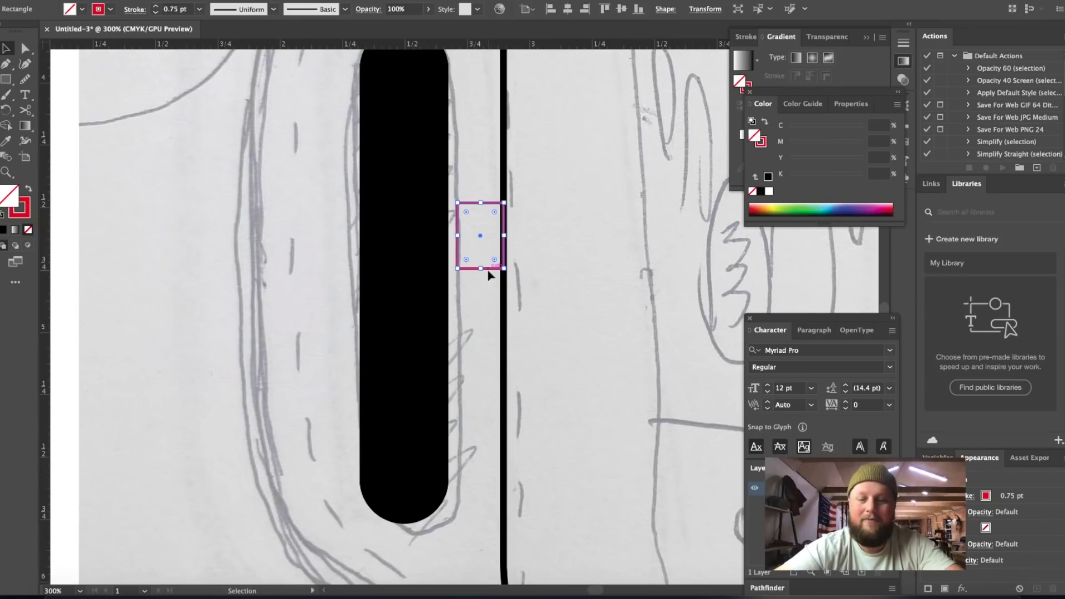
{"action": "key", "text": "ctrl+minus"}
{"action": "key", "text": "ctrl+minus"}
{"action": "scroll", "coordinate": [488, 276], "scroll_direction": "right", "scroll_amount": 3}
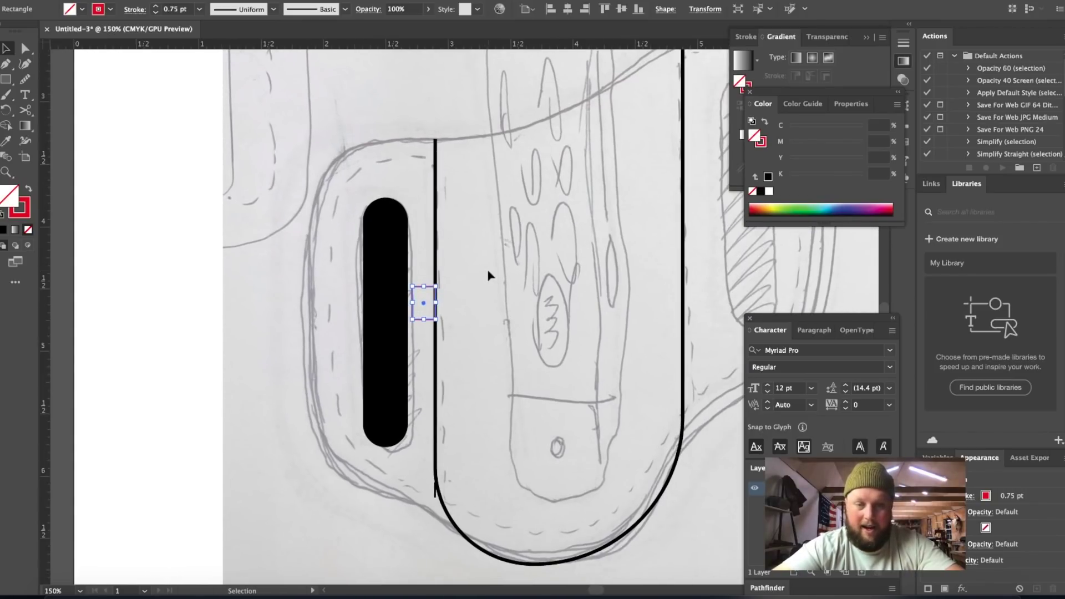
- Widen the small red rectangle to about 0.25 in by extending its left edge over the black slot
{"action": "key", "text": "ctrl+plus"}
{"action": "key", "text": "ctrl+plus"}
{"action": "key", "text": "ctrl+plus"}
{"action": "key", "text": "ctrl+plus"}
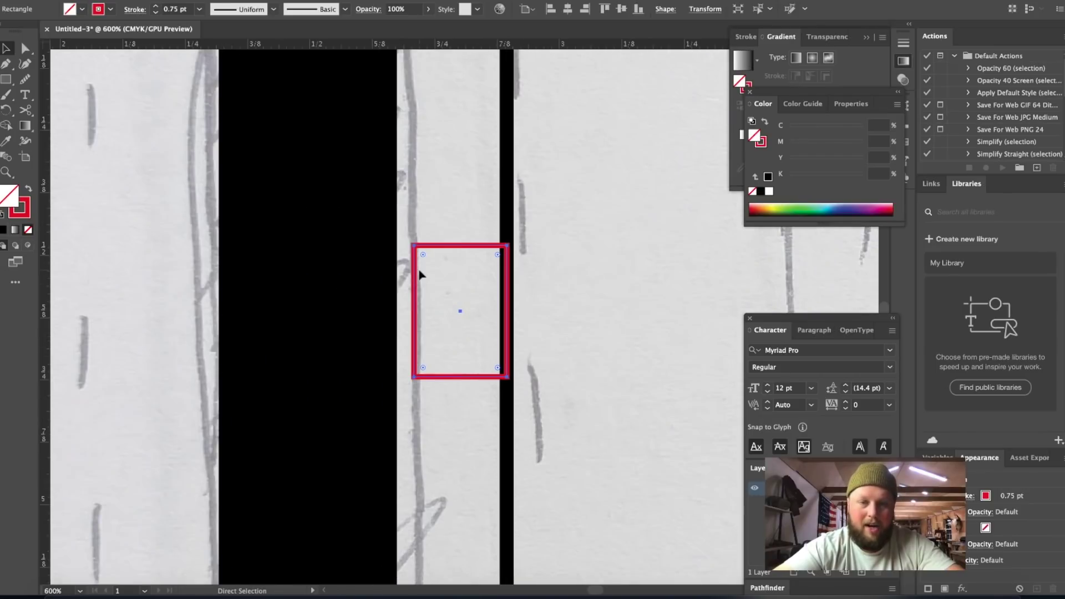
{"action": "left_click_drag", "start_coordinate": [415, 313], "coordinate": [380, 312]}
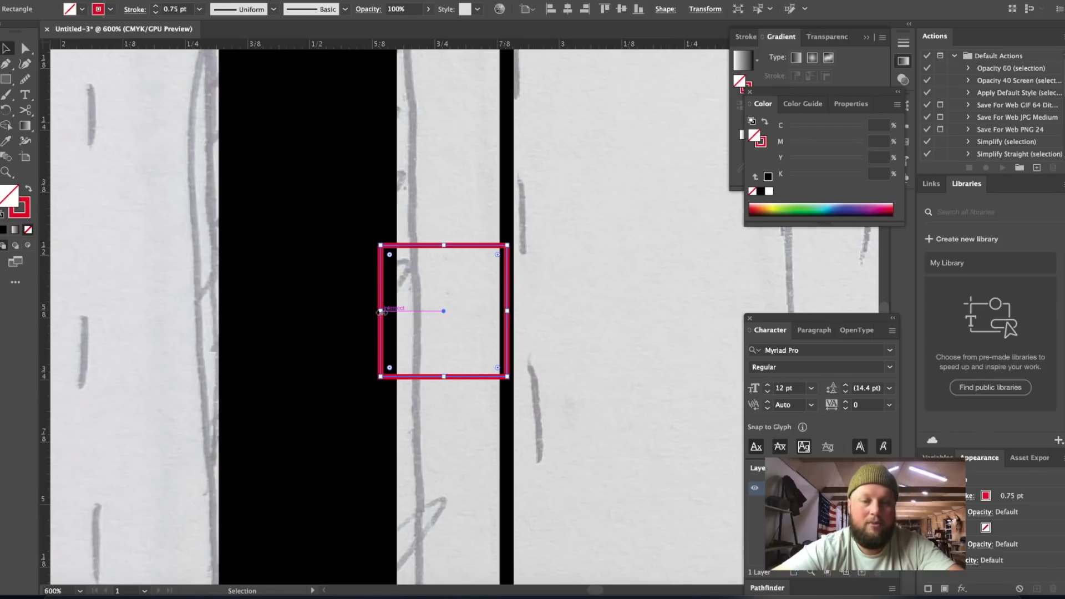
{"action": "left_click", "coordinate": [438, 221]}
- Move the black slot left until its right edge meets the red spacer rectangle's left edge
{"action": "key", "text": "super+minus"}
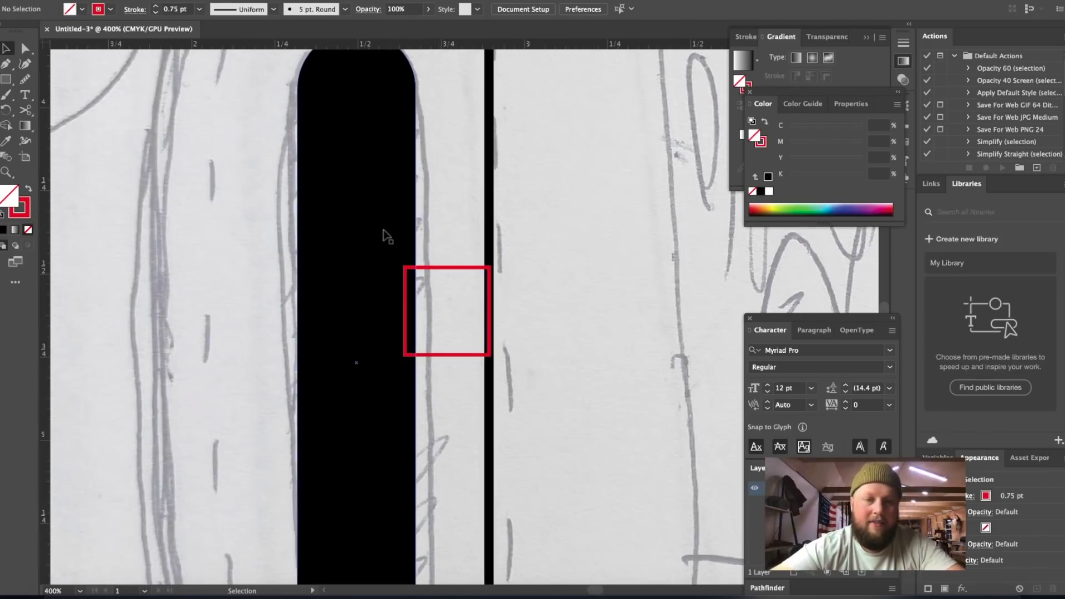
{"action": "left_click", "coordinate": [383, 235]}
{"action": "left_click_drag", "start_coordinate": [380, 230], "coordinate": [370, 233]}
{"action": "left_click", "coordinate": [437, 215]}
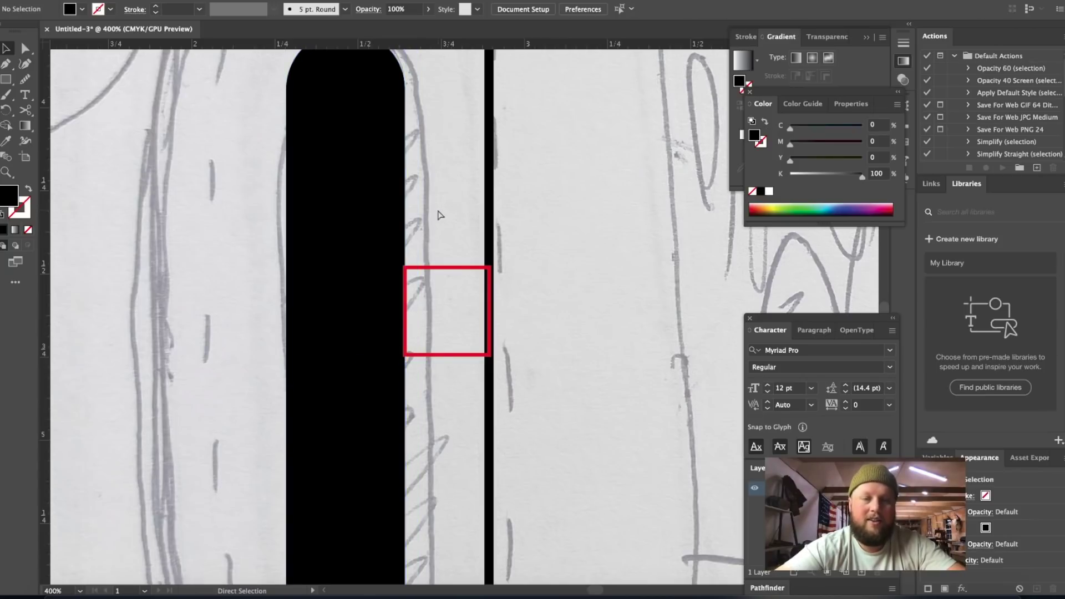
- Cut the solid outline with the Scissors on its lower left curve, where the sketch joins, and at the lower end of its straight right side
{"action": "key", "text": "super+minus"}
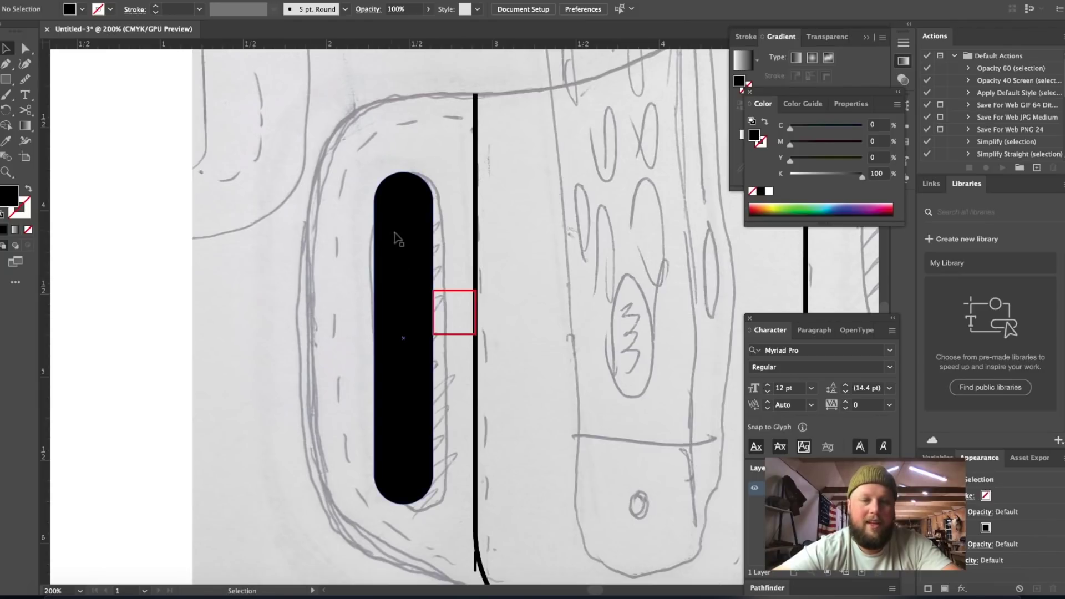
{"action": "key", "text": "ctrl+minus"}
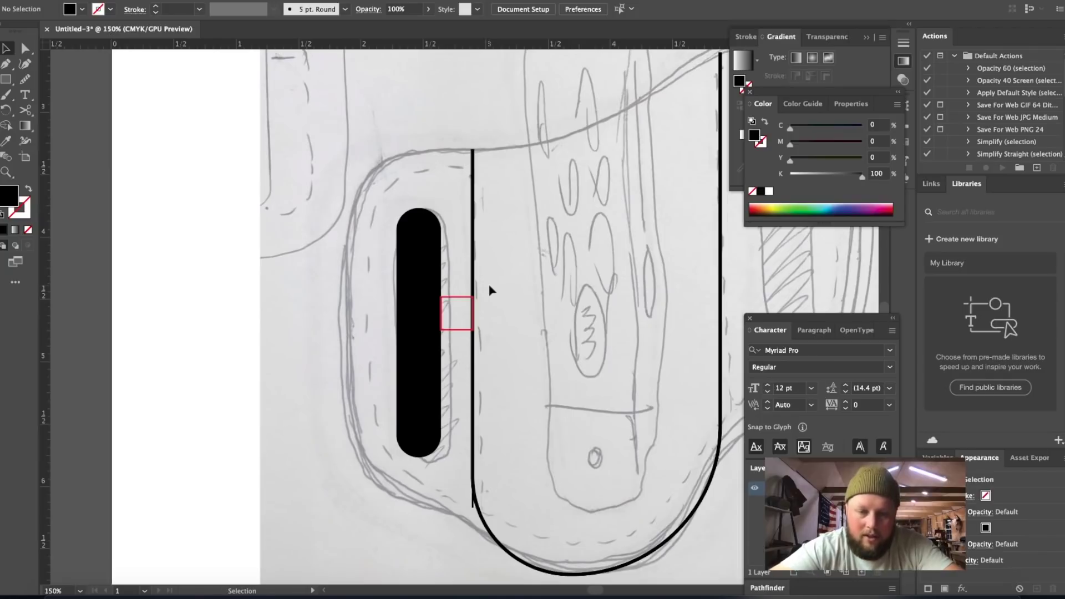
{"action": "left_click", "coordinate": [472, 441]}
{"action": "key", "text": "a"}
{"action": "key", "text": "ctrl+plus"}
{"action": "key", "text": "ctrl+plus"}
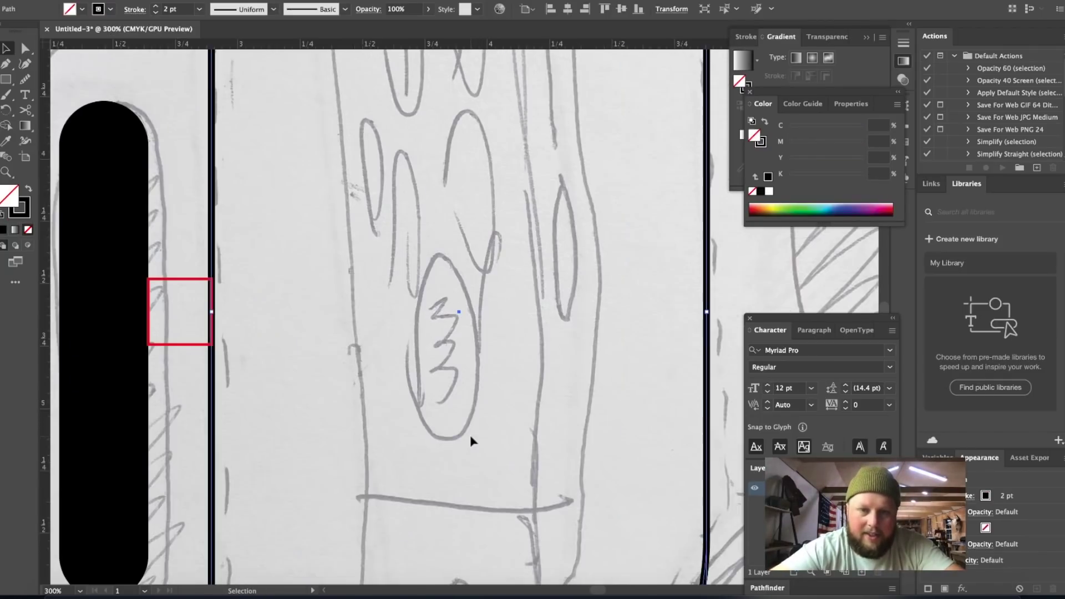
{"action": "scroll", "coordinate": [364, 471], "scroll_direction": "down", "scroll_amount": 1}
{"action": "scroll", "coordinate": [363, 466], "scroll_direction": "down", "scroll_amount": 1}
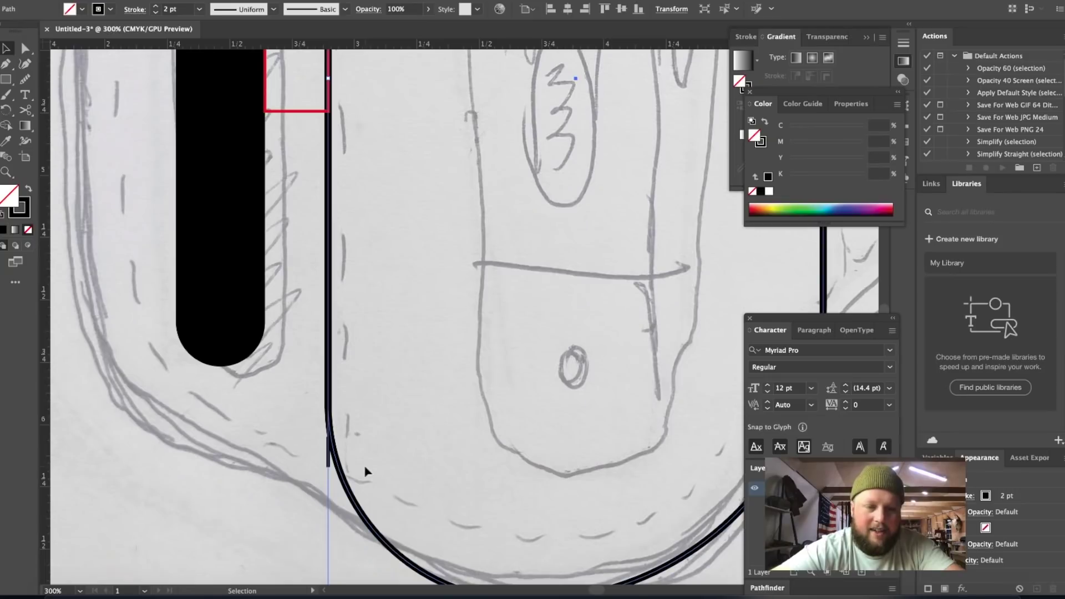
{"action": "key", "text": "c"}
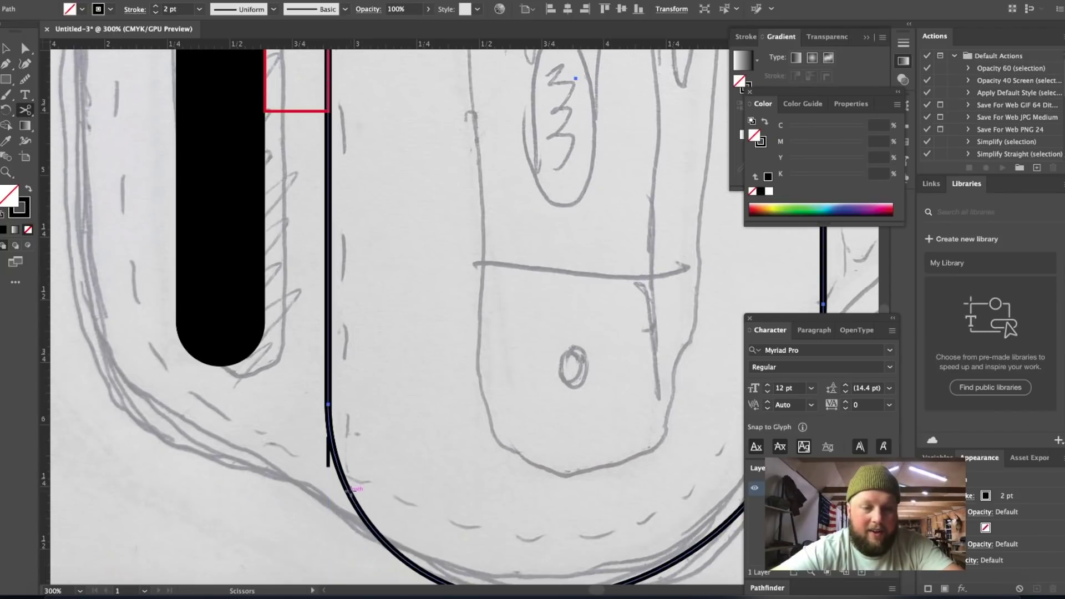
{"action": "left_click", "coordinate": [348, 490]}
{"action": "scroll", "coordinate": [349, 490], "scroll_direction": "right", "scroll_amount": 5}
{"action": "scroll", "coordinate": [350, 490], "scroll_direction": "down", "scroll_amount": 2}
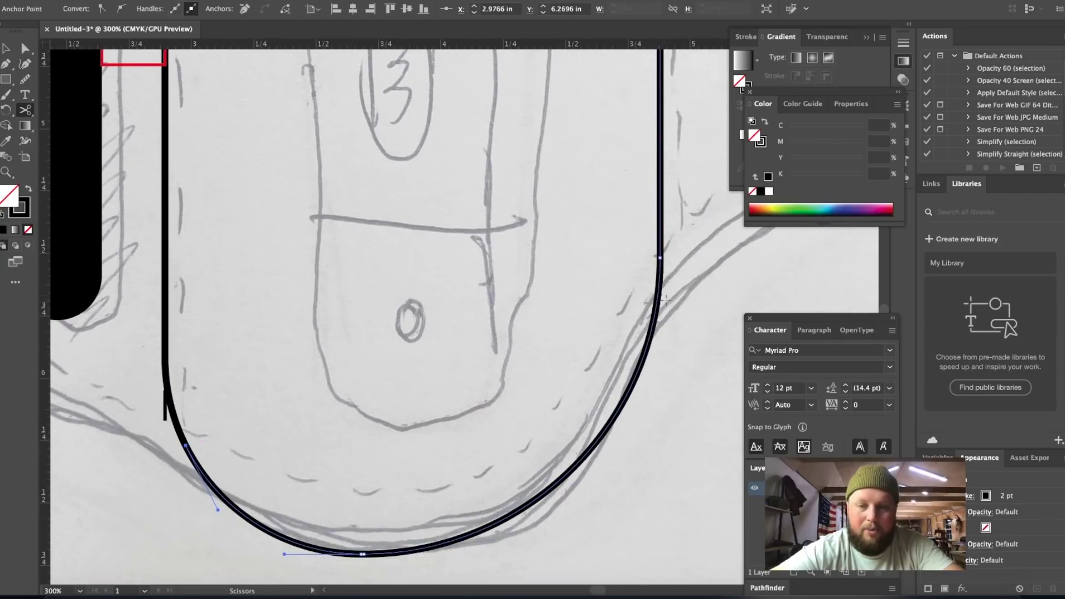
{"action": "left_click", "coordinate": [660, 256]}
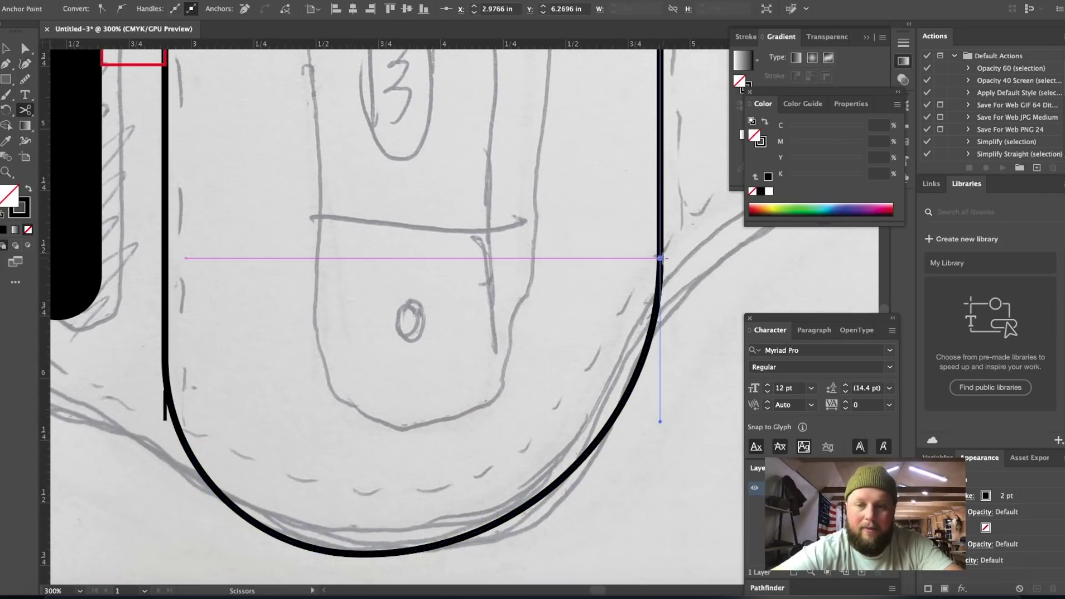
- Delete the outline's solid right and left sides above the cuts, keeping the bottom curve and the dashed vertical lines
{"action": "scroll", "coordinate": [561, 247], "scroll_direction": "up", "scroll_amount": 4}
{"action": "scroll", "coordinate": [561, 247], "scroll_direction": "left", "scroll_amount": 1}
{"action": "key", "text": "ctrl+z"}
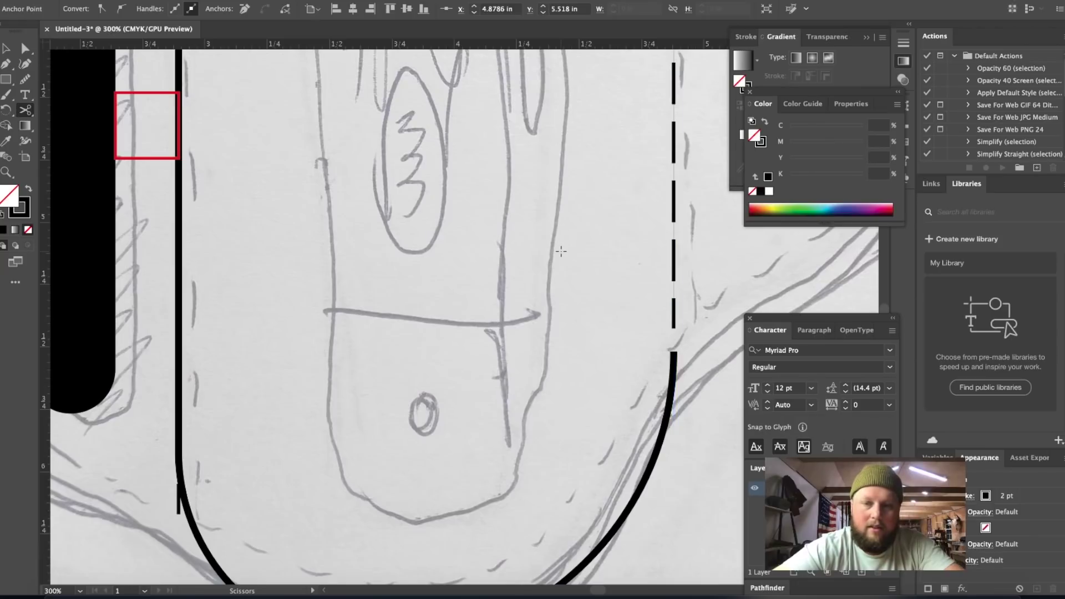
{"action": "key", "text": "a"}
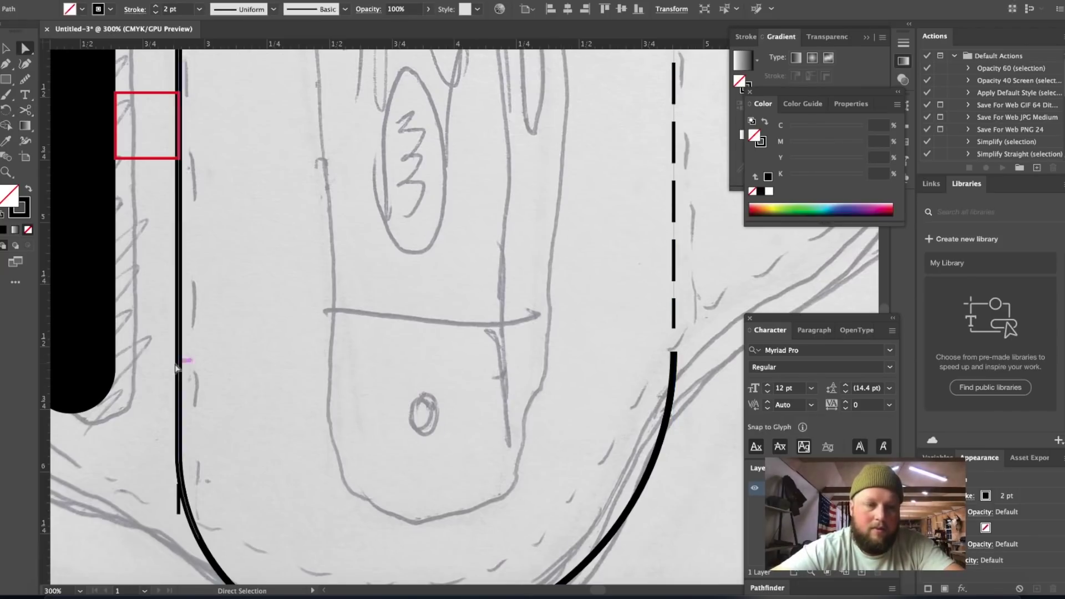
{"action": "left_click", "coordinate": [179, 369]}
{"action": "key", "text": "ctrl+shift+a"}
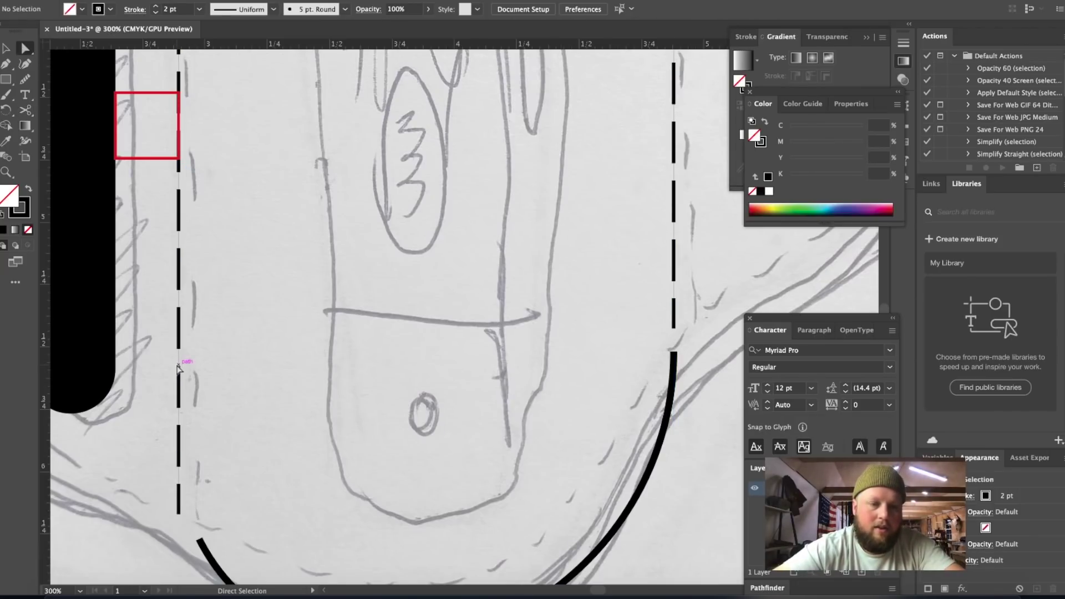
- Copy the red spacer rectangle to the black slot's other side, with its right edge against the slot's left edge
{"action": "key", "text": "ctrl+minus"}
{"action": "key", "text": "ctrl+minus"}
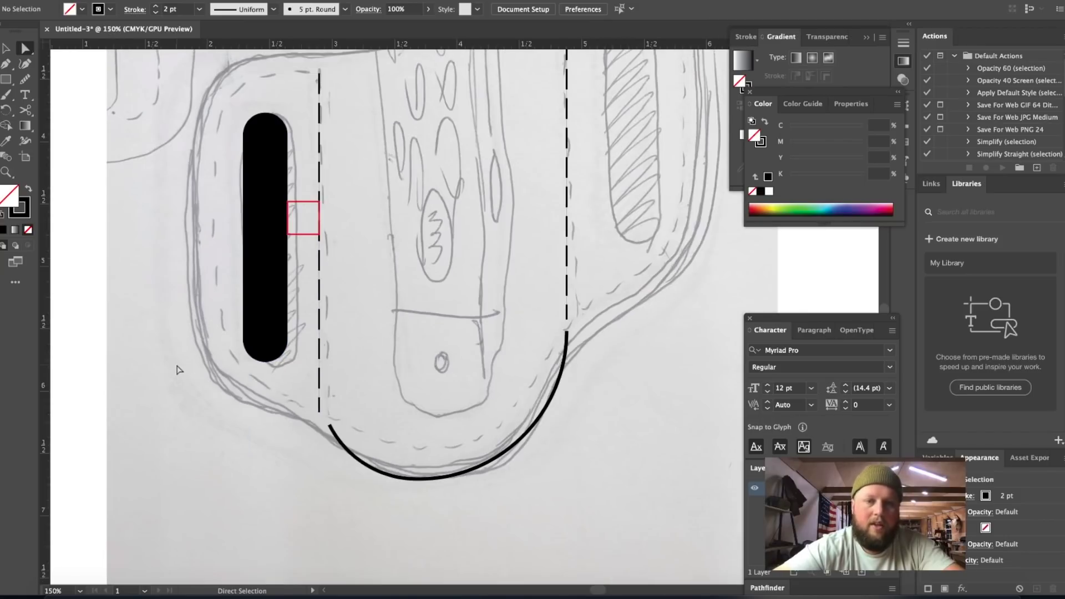
{"action": "key", "text": "ctrl+plus"}
{"action": "key", "text": "ctrl+minus"}
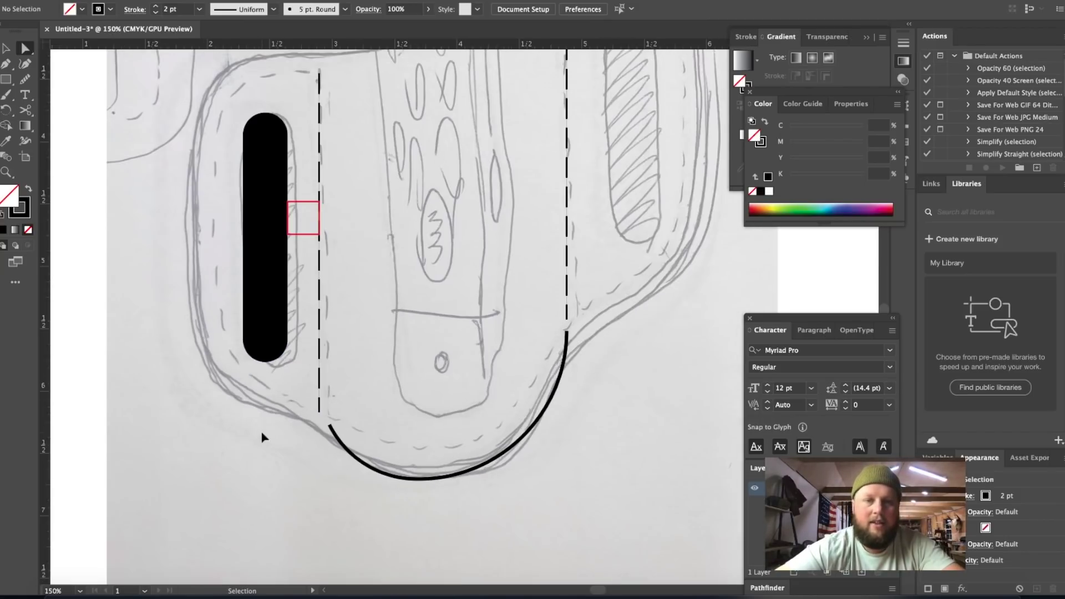
{"action": "key", "text": "ctrl+plus"}
{"action": "key", "text": "ctrl+plus"}
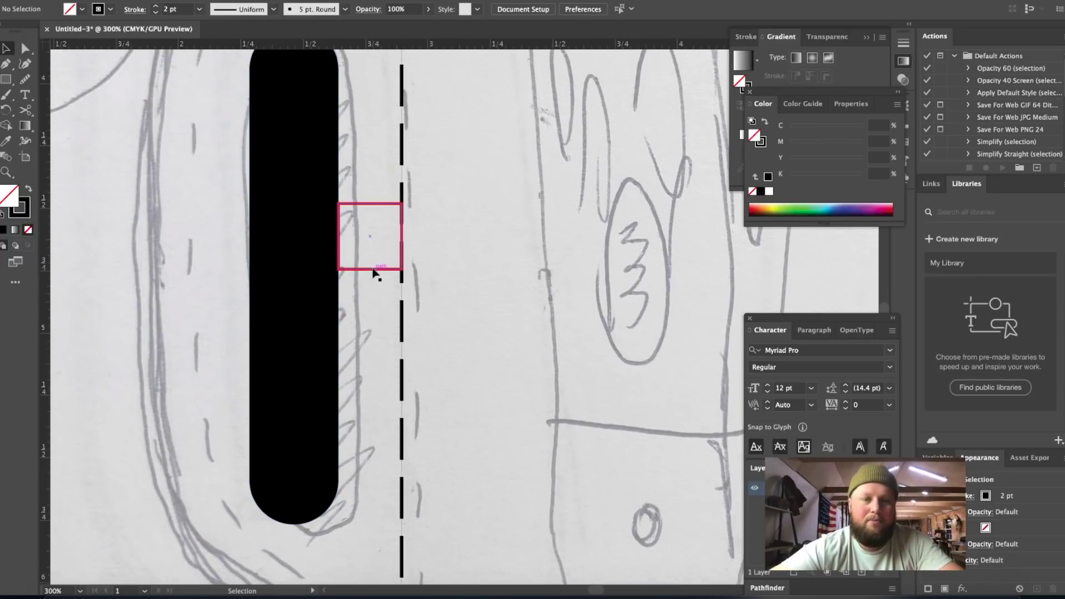
{"action": "left_click_drag", "start_coordinate": [372, 272], "coordinate": [239, 270]}
{"action": "key", "text": "ctrl+z"}
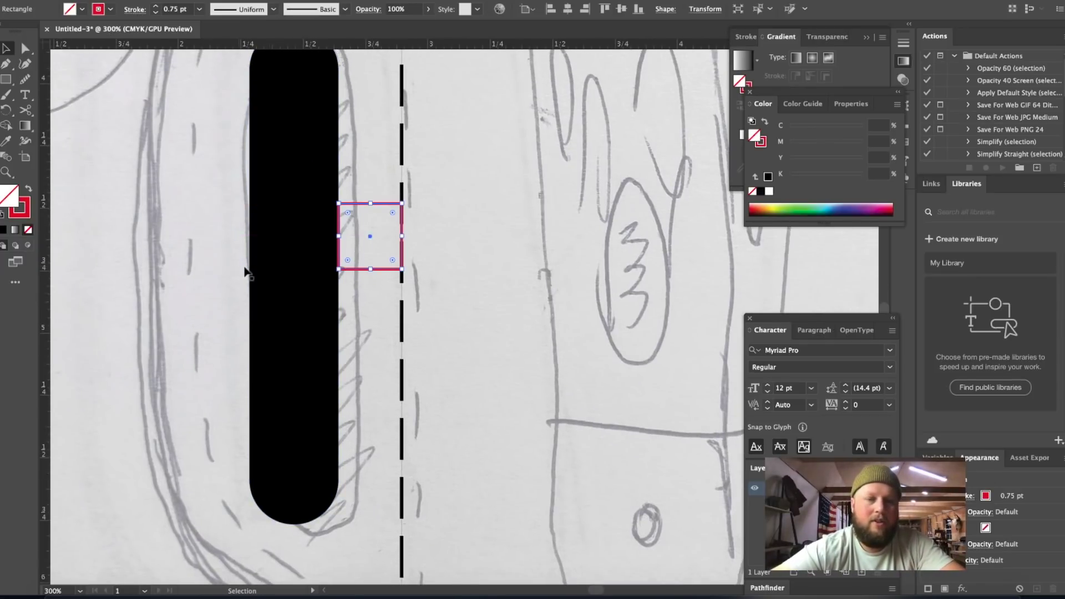
{"action": "left_click_drag", "start_coordinate": [359, 274], "coordinate": [209, 279]}
- Copy the left red spacer just below itself and widen the copy leftward to about 0.5 in
{"action": "scroll", "coordinate": [218, 292], "scroll_direction": "down", "scroll_amount": 3}
{"action": "scroll", "coordinate": [218, 293], "scroll_direction": "left", "scroll_amount": 1}
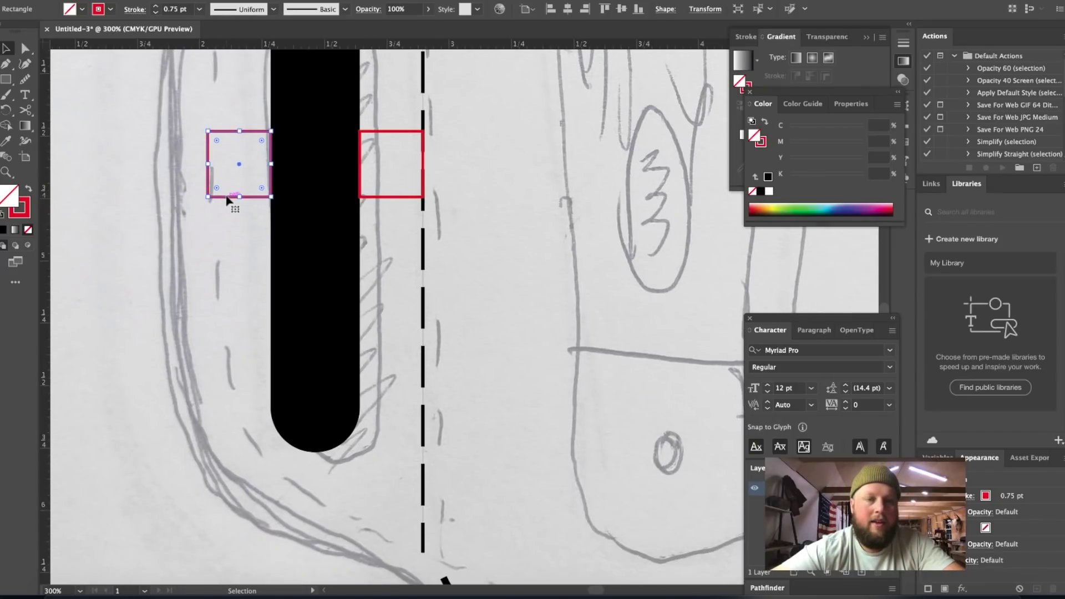
{"action": "left_click_drag", "start_coordinate": [227, 201], "coordinate": [226, 273]}
{"action": "left_click_drag", "start_coordinate": [207, 237], "coordinate": [147, 236]}
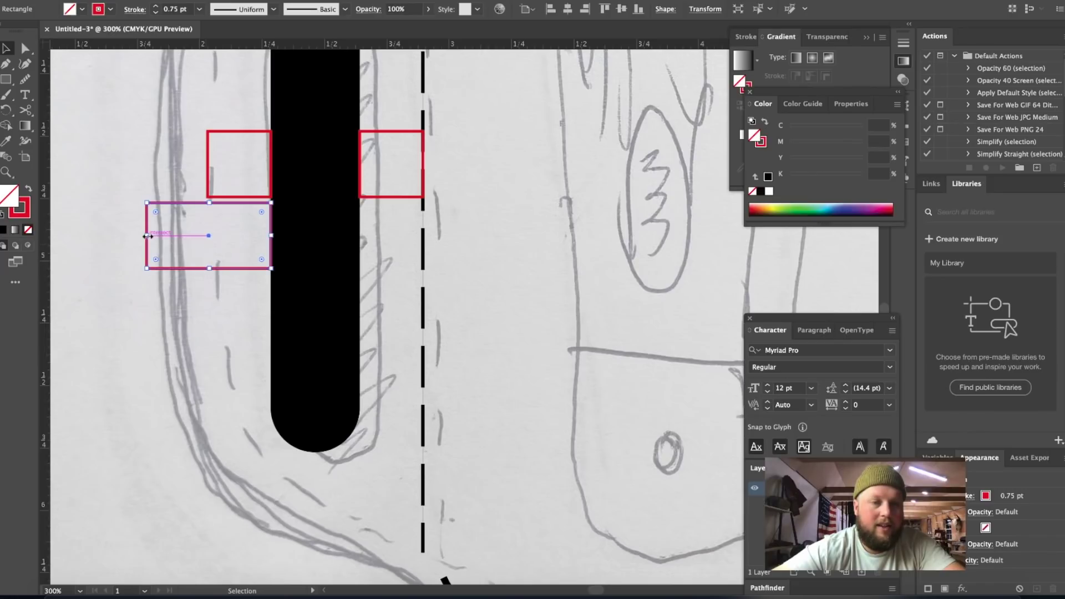
{"action": "left_click", "coordinate": [201, 338]}
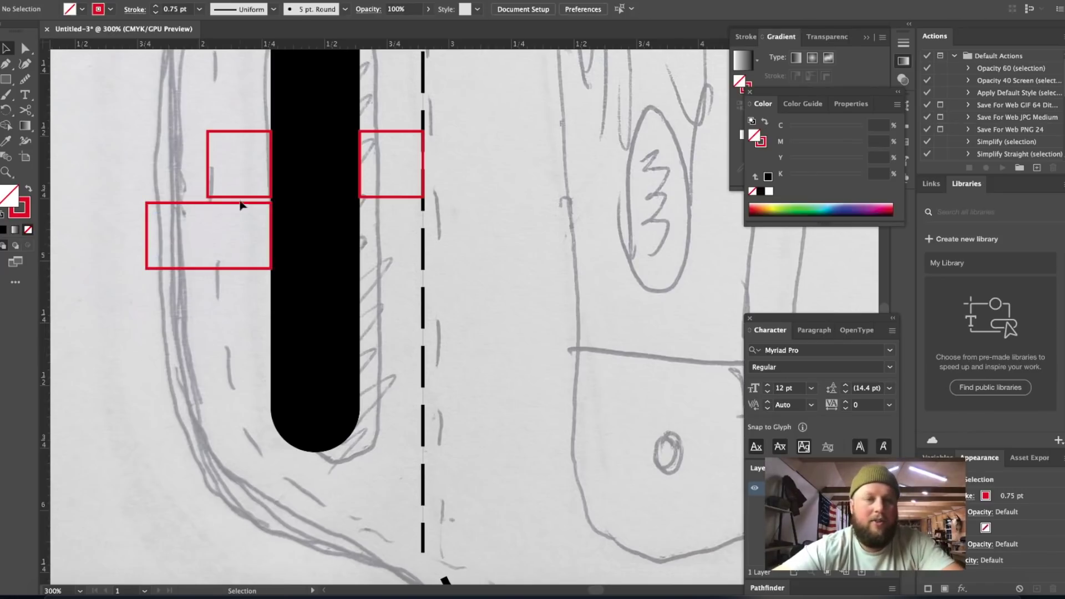
- Move the wide red rectangle up so it overlaps and lines up with the small spacer left of the slot
{"action": "left_click", "coordinate": [209, 175]}
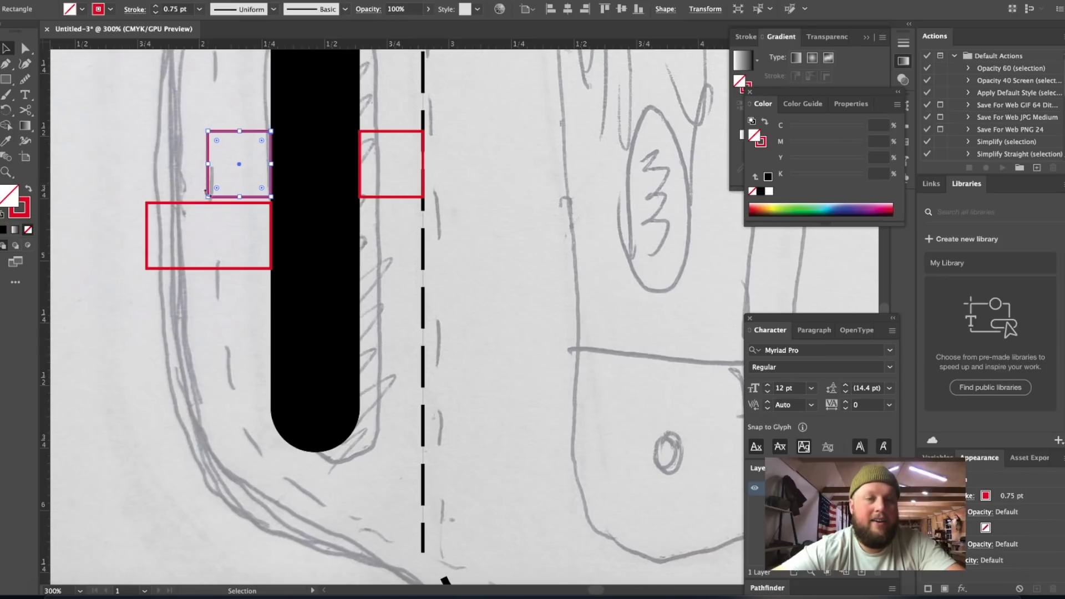
{"action": "key", "text": "ctrl+minus"}
{"action": "key", "text": "ctrl+minus"}
{"action": "left_click_drag", "start_coordinate": [433, 359], "coordinate": [433, 327]}
{"action": "left_click", "coordinate": [367, 265]}
- Place a copy of the left spacer pair, rotated 90°, centered against the black slot's top end
{"action": "key", "text": "ctrl+plus"}
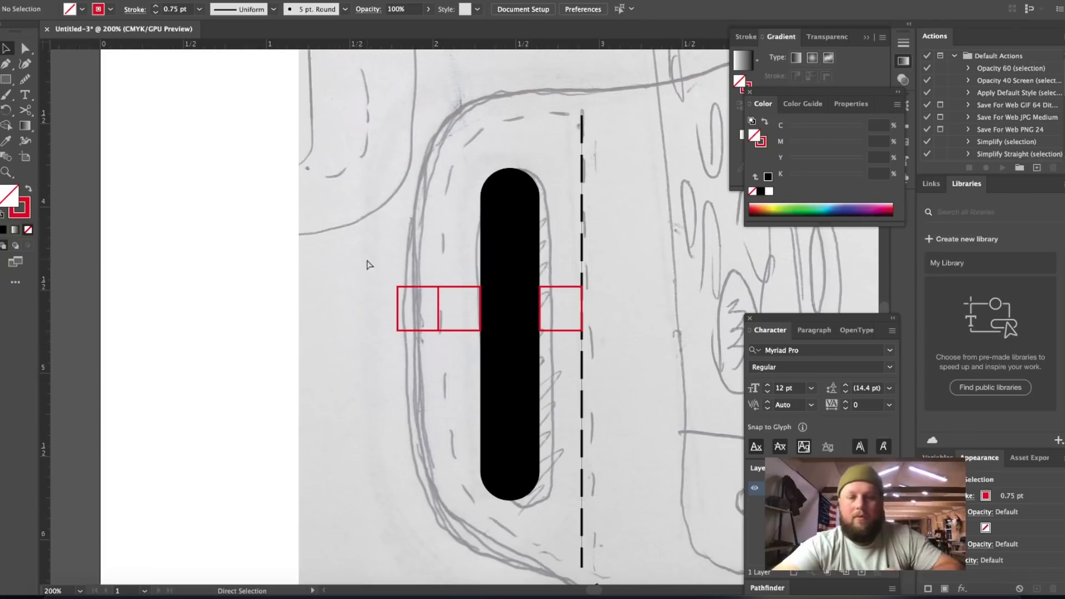
{"action": "left_click_drag", "start_coordinate": [392, 273], "coordinate": [459, 348]}
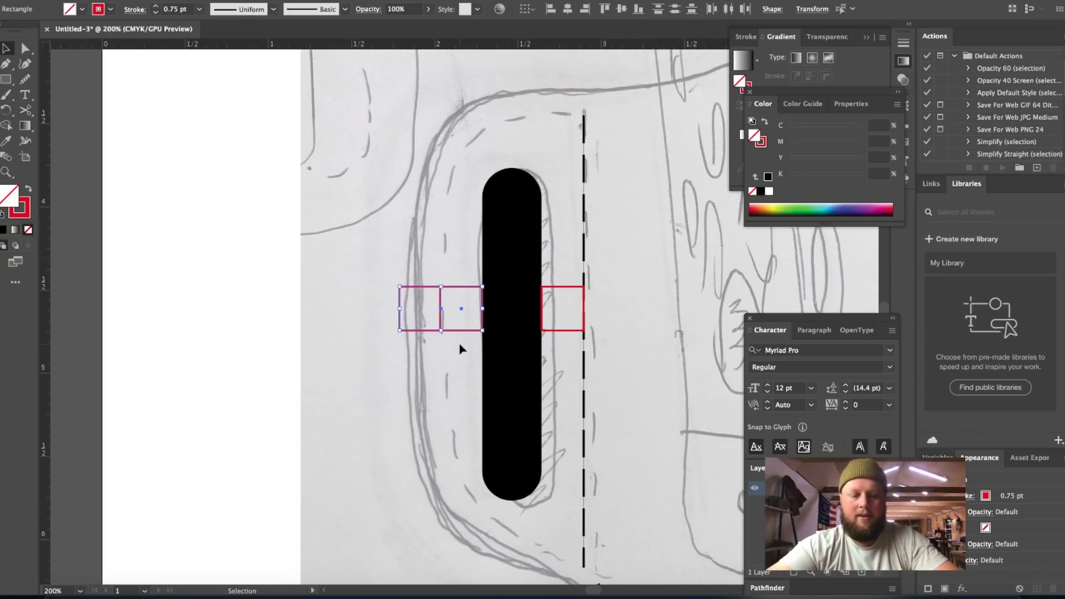
{"action": "left_click_drag", "start_coordinate": [449, 292], "coordinate": [450, 154]}
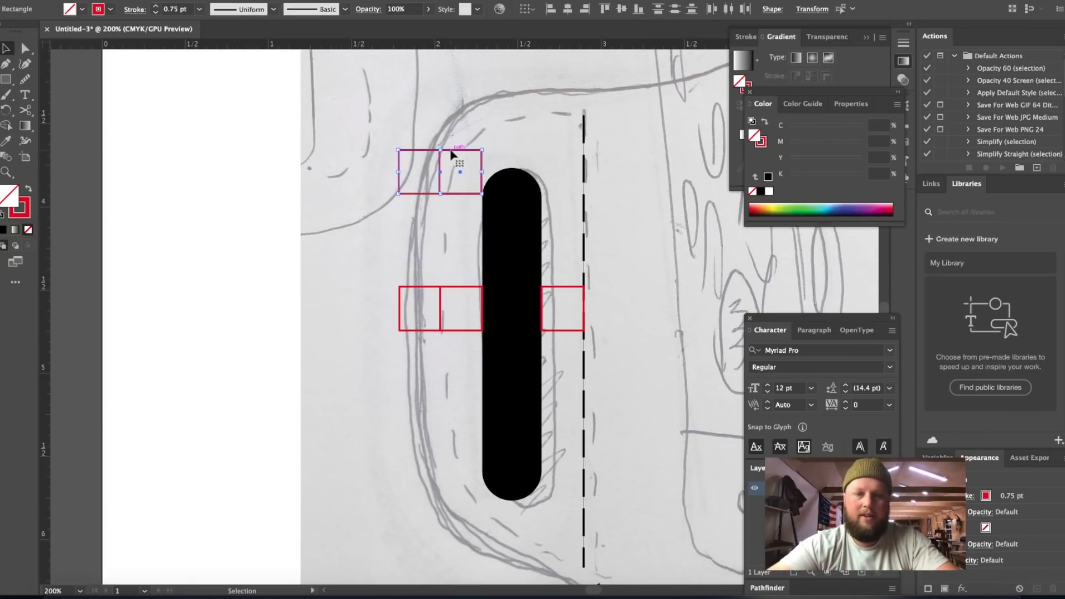
{"action": "key", "text": "r"}
{"action": "left_click_drag", "start_coordinate": [447, 254], "coordinate": [323, 230]}
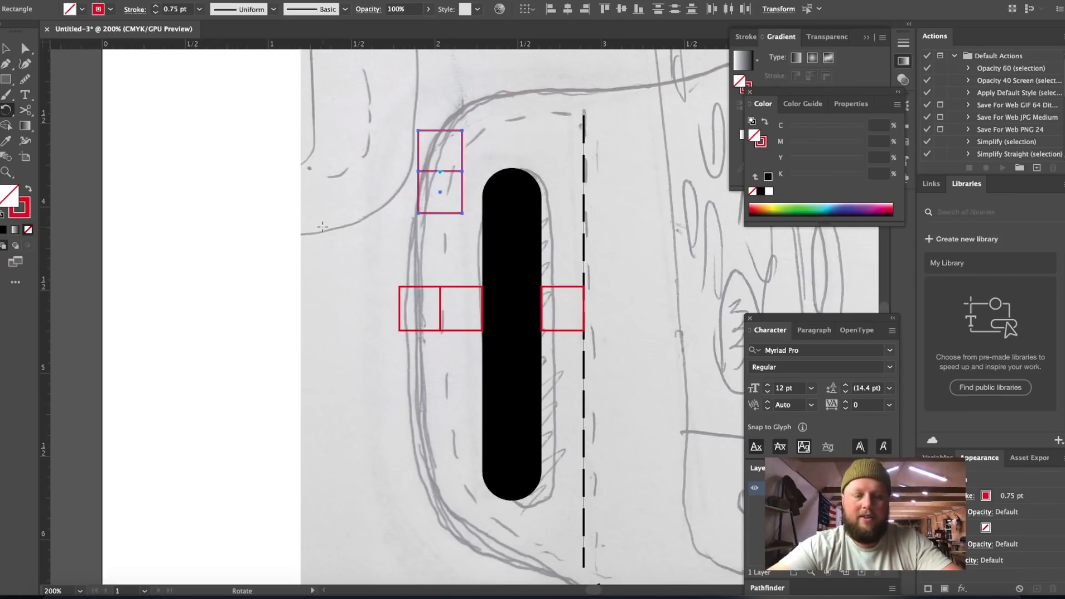
{"action": "key", "text": "v"}
{"action": "left_click_drag", "start_coordinate": [418, 147], "coordinate": [486, 103]}
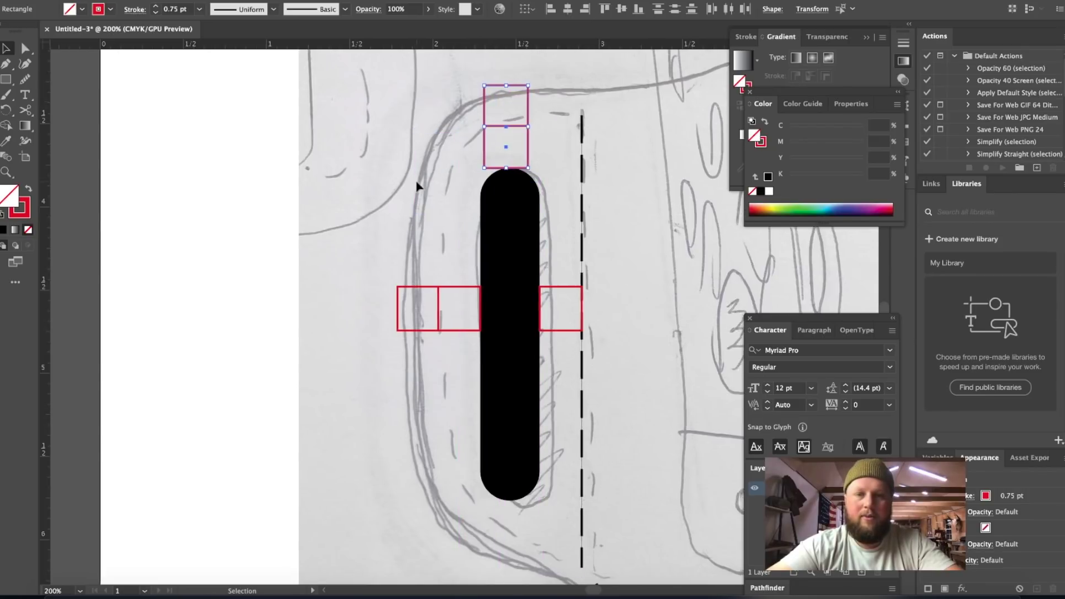
{"action": "scroll", "coordinate": [417, 185], "scroll_direction": "right", "scroll_amount": 3}
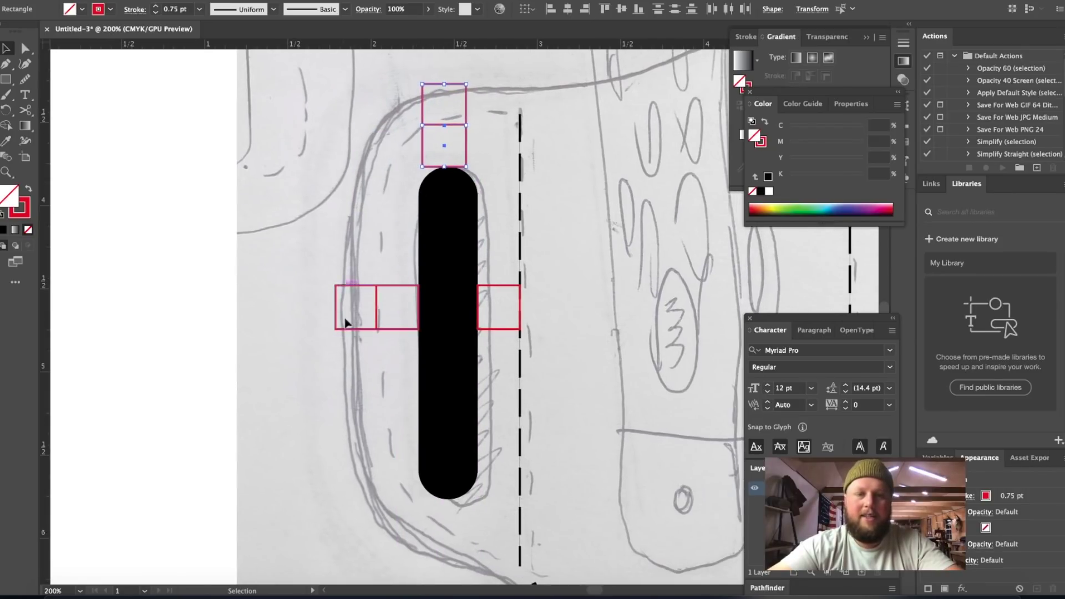
{"action": "scroll", "coordinate": [410, 544], "scroll_direction": "down", "scroll_amount": 3}
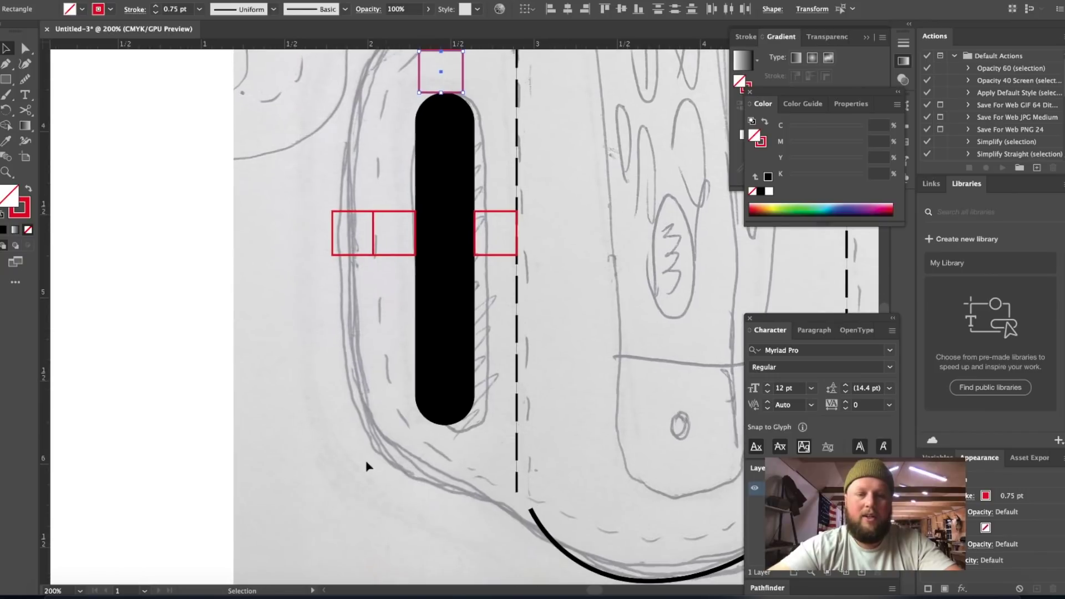
{"action": "scroll", "coordinate": [366, 460], "scroll_direction": "up", "scroll_amount": 3}
{"action": "scroll", "coordinate": [366, 459], "scroll_direction": "down", "scroll_amount": 2}
{"action": "scroll", "coordinate": [366, 460], "scroll_direction": "up", "scroll_amount": 2}
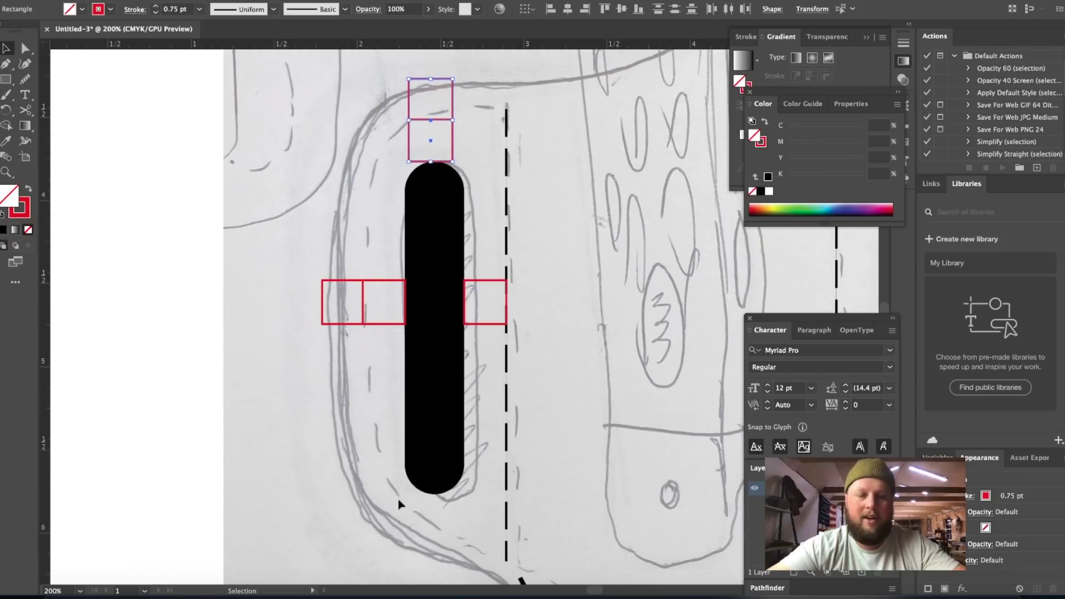
{"action": "scroll", "coordinate": [337, 444], "scroll_direction": "down", "scroll_amount": 3}
{"action": "scroll", "coordinate": [445, 483], "scroll_direction": "up", "scroll_amount": 2}
{"action": "key", "text": "ctrl+d"}
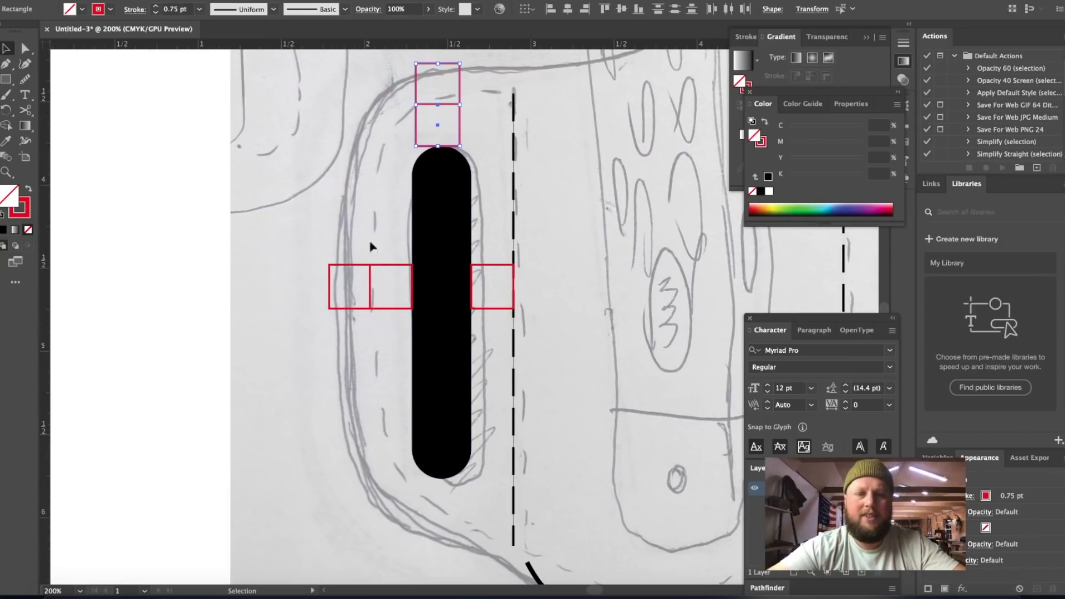
- Place an angled copy of the spacer pair against the slot's lower left end, crossing the sketch's slanted outer edge
{"action": "left_click_drag", "start_coordinate": [378, 341], "coordinate": [496, 507]}
{"action": "scroll", "coordinate": [413, 538], "scroll_direction": "down", "scroll_amount": 2}
{"action": "scroll", "coordinate": [412, 539], "scroll_direction": "down", "scroll_amount": 2}
{"action": "key", "text": "r"}
{"action": "key", "text": "v"}
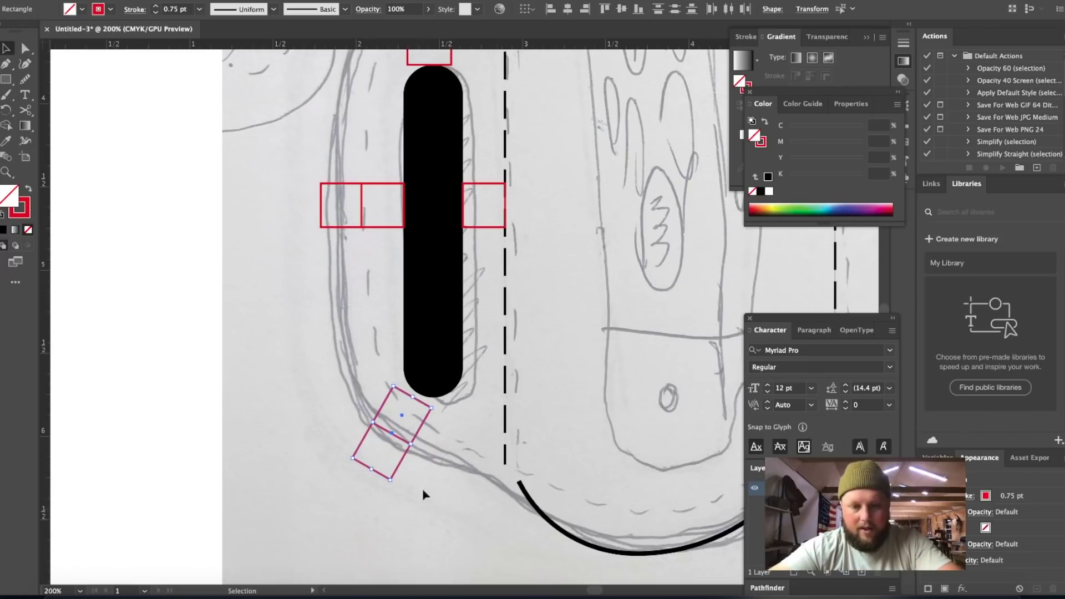
{"action": "left_click_drag", "start_coordinate": [404, 441], "coordinate": [414, 438]}
{"action": "left_click", "coordinate": [456, 508]}
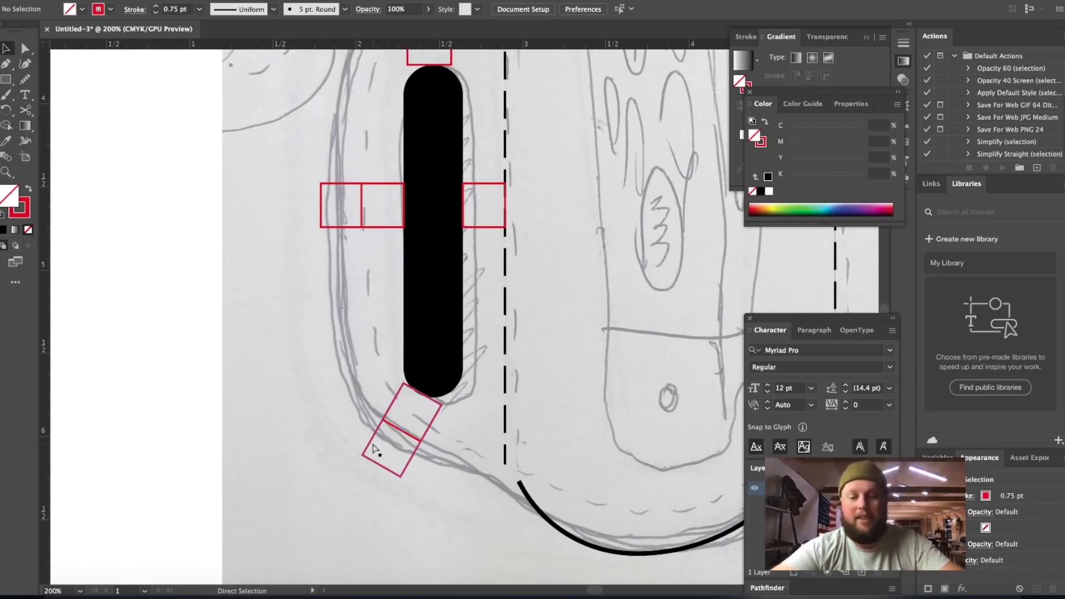
{"action": "key", "text": "super+minus"}
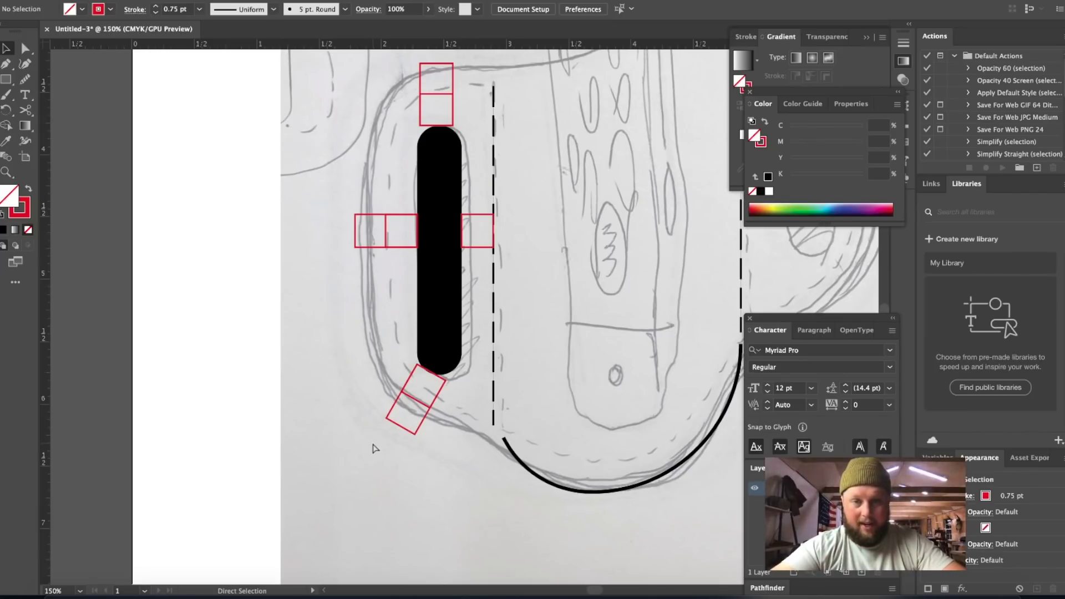
{"action": "key", "text": "super+plus"}
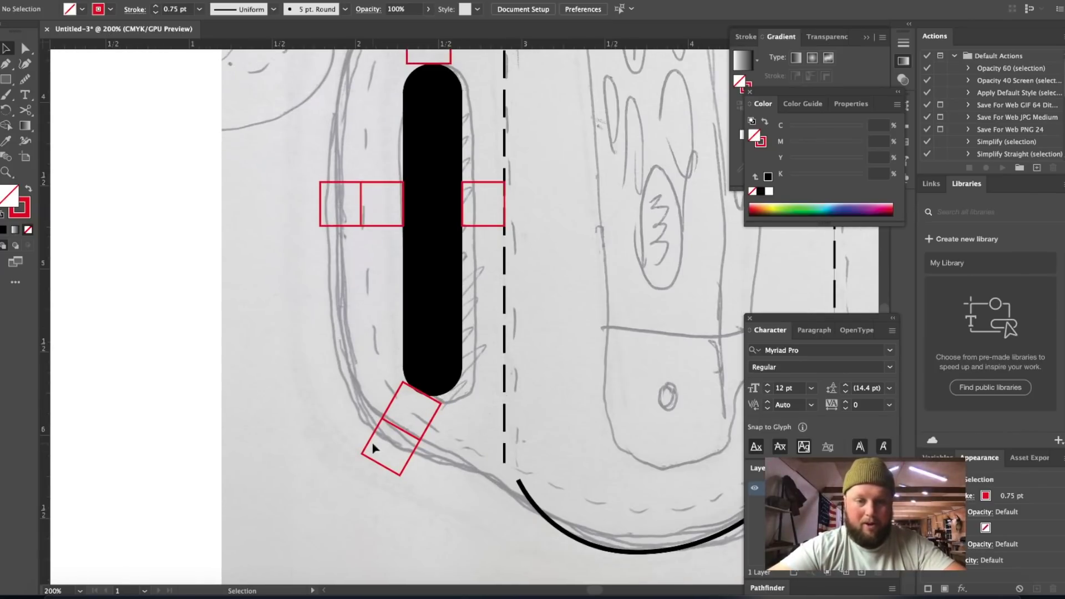
- Copy the left black slot with all its red spacers onto the sketched belt slot at the right
{"action": "key", "text": "super+minus"}
{"action": "scroll", "coordinate": [373, 448], "scroll_direction": "up", "scroll_amount": 2}
{"action": "scroll", "coordinate": [373, 448], "scroll_direction": "right", "scroll_amount": 2}
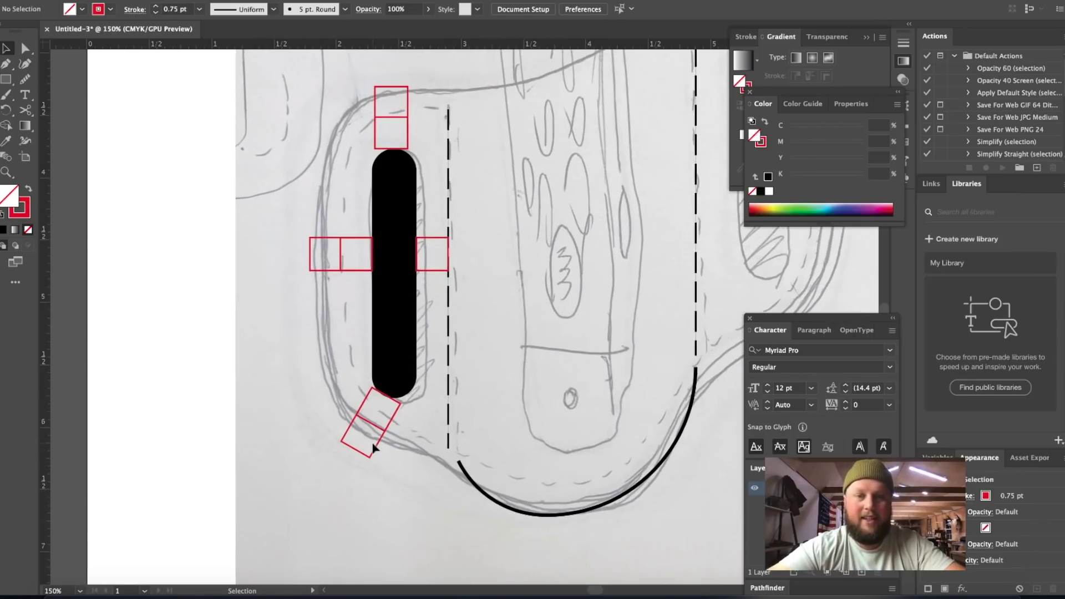
{"action": "scroll", "coordinate": [372, 448], "scroll_direction": "up", "scroll_amount": 1}
{"action": "scroll", "coordinate": [372, 448], "scroll_direction": "right", "scroll_amount": 1}
{"action": "scroll", "coordinate": [296, 391], "scroll_direction": "up", "scroll_amount": 2}
{"action": "scroll", "coordinate": [296, 392], "scroll_direction": "right", "scroll_amount": 2}
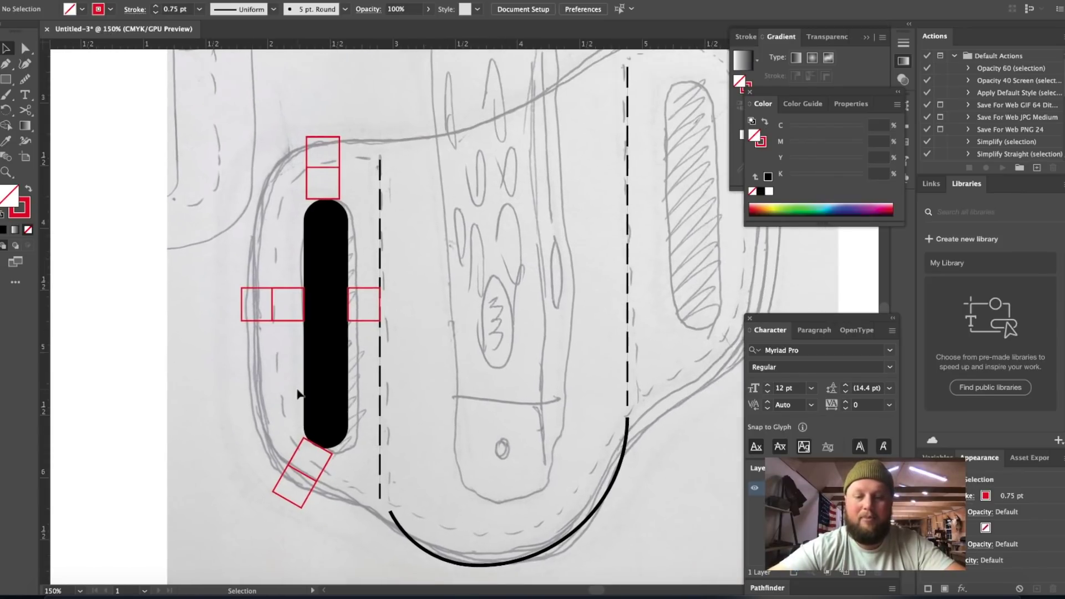
{"action": "key", "text": "super+minus"}
{"action": "scroll", "coordinate": [296, 392], "scroll_direction": "right", "scroll_amount": 1}
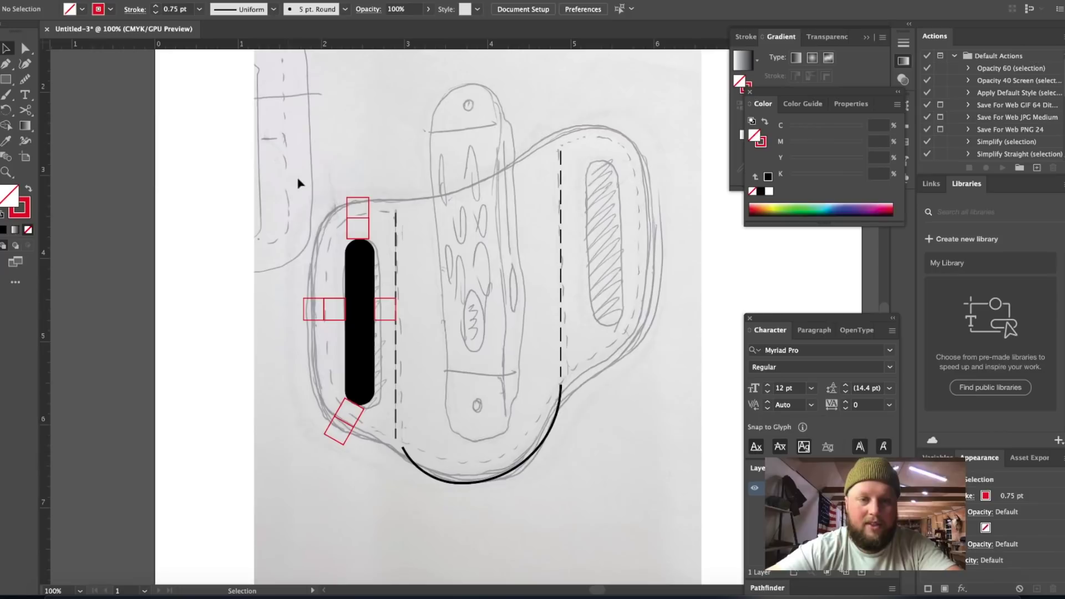
{"action": "left_click_drag", "start_coordinate": [300, 173], "coordinate": [383, 466]}
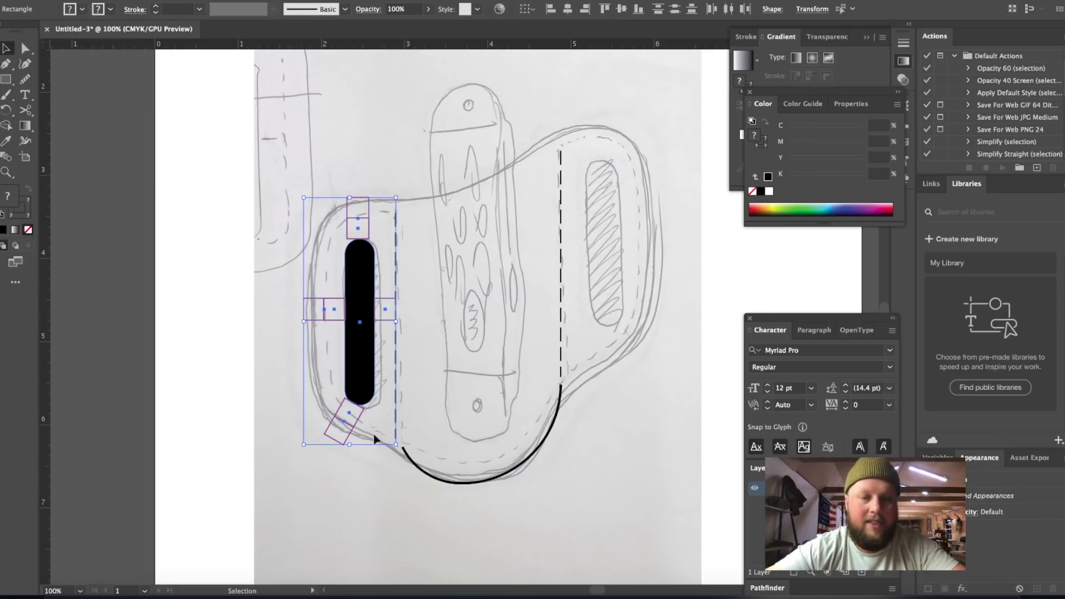
{"action": "left_click_drag", "start_coordinate": [359, 372], "coordinate": [607, 321]}
{"action": "left_click_drag", "start_coordinate": [603, 300], "coordinate": [601, 292]}
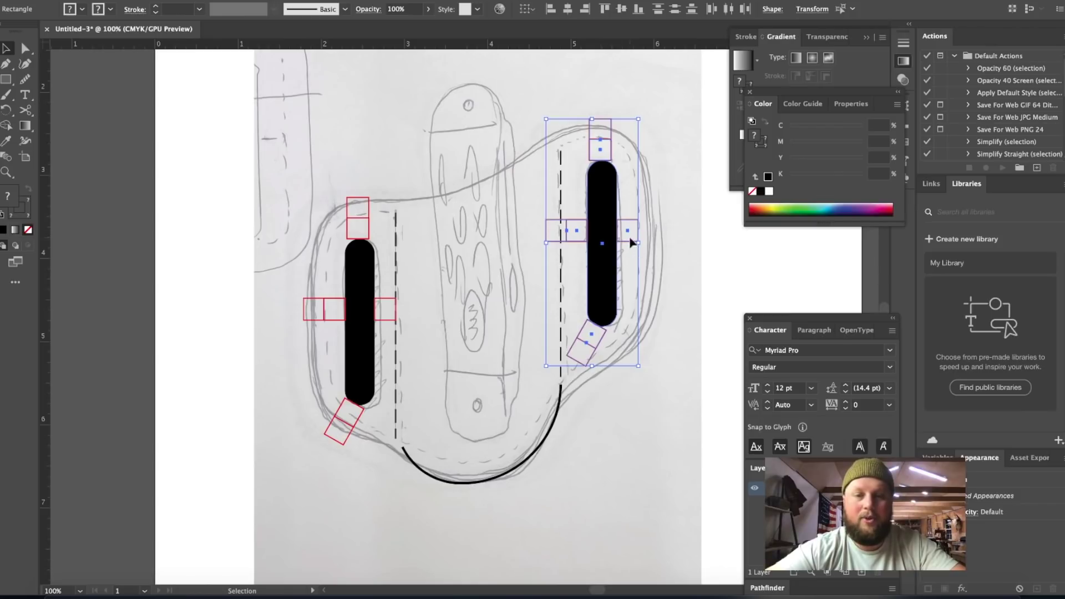
- Reflect the copied slot and spacers across the vertical axis and group them
{"action": "right_click", "coordinate": [599, 250]}
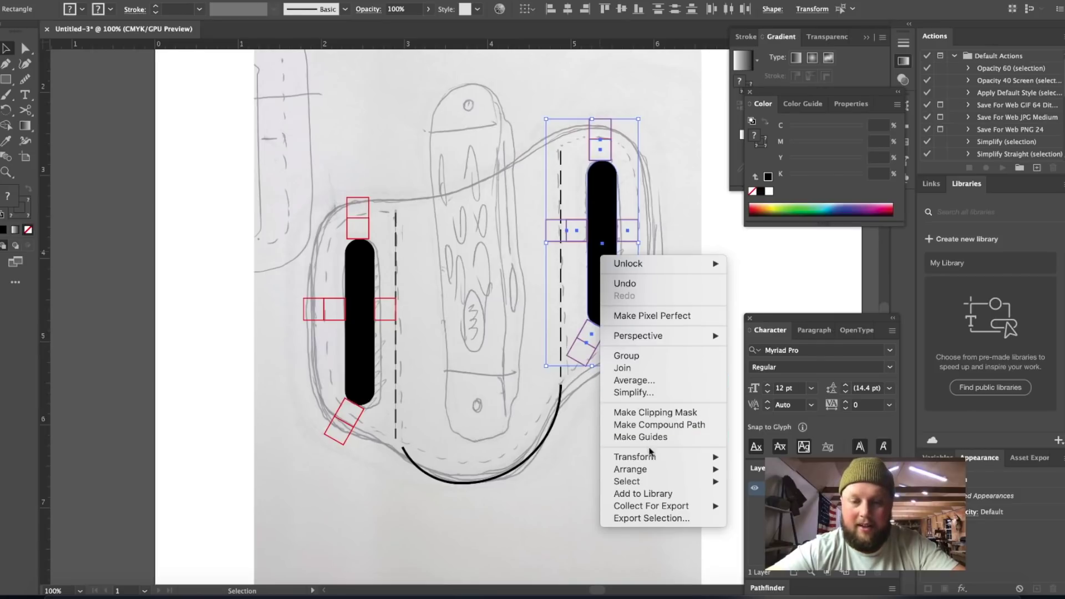
{"action": "mouse_move", "coordinate": [652, 455]}
{"action": "left_click", "coordinate": [760, 503]}
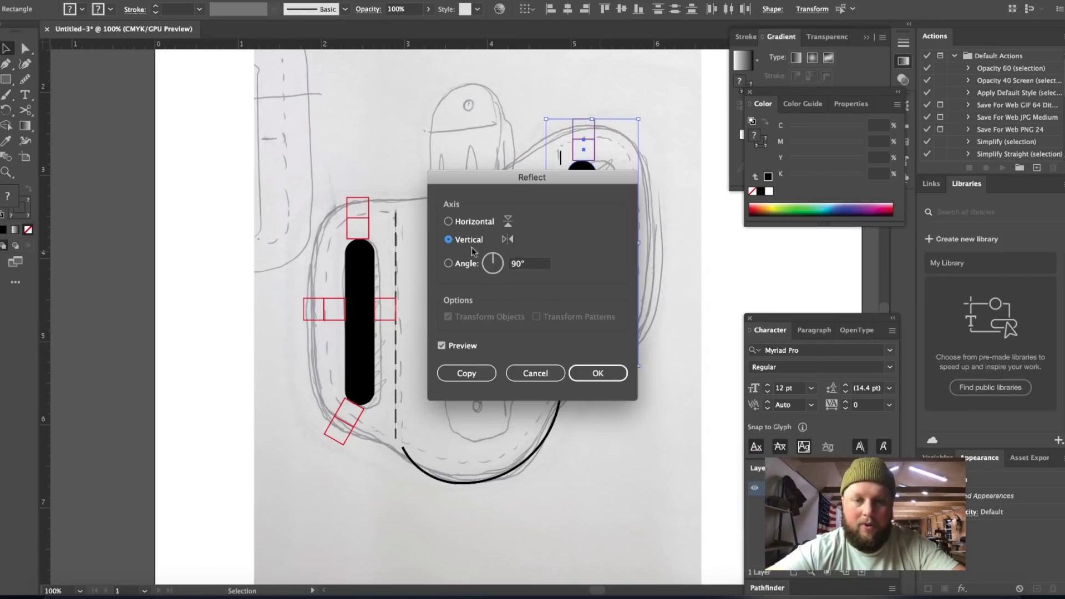
{"action": "left_click", "coordinate": [592, 373]}
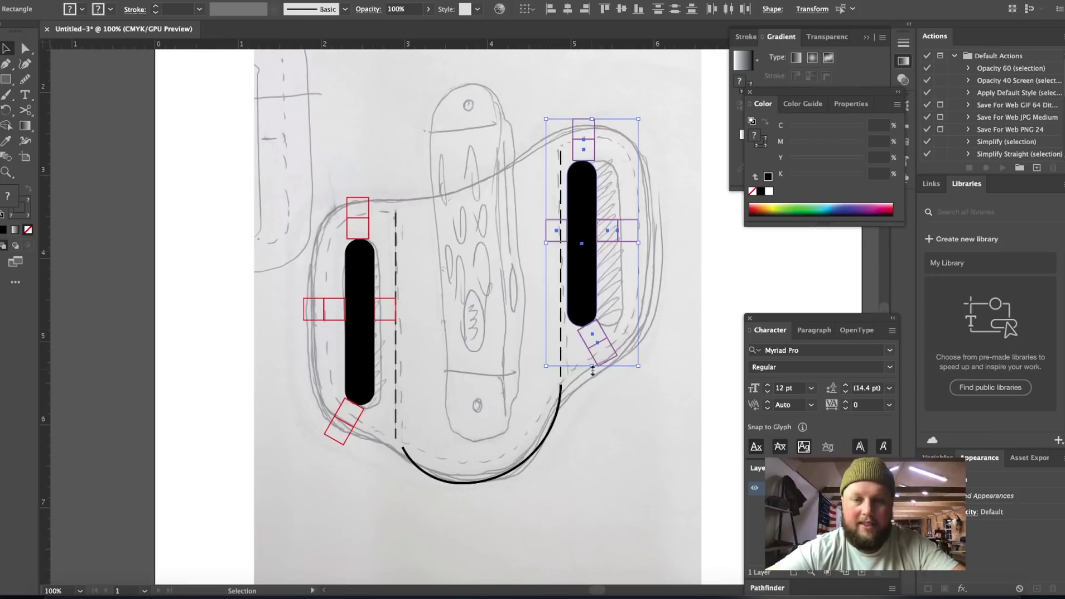
{"action": "left_click", "coordinate": [594, 410]}
{"action": "left_click", "coordinate": [593, 319]}
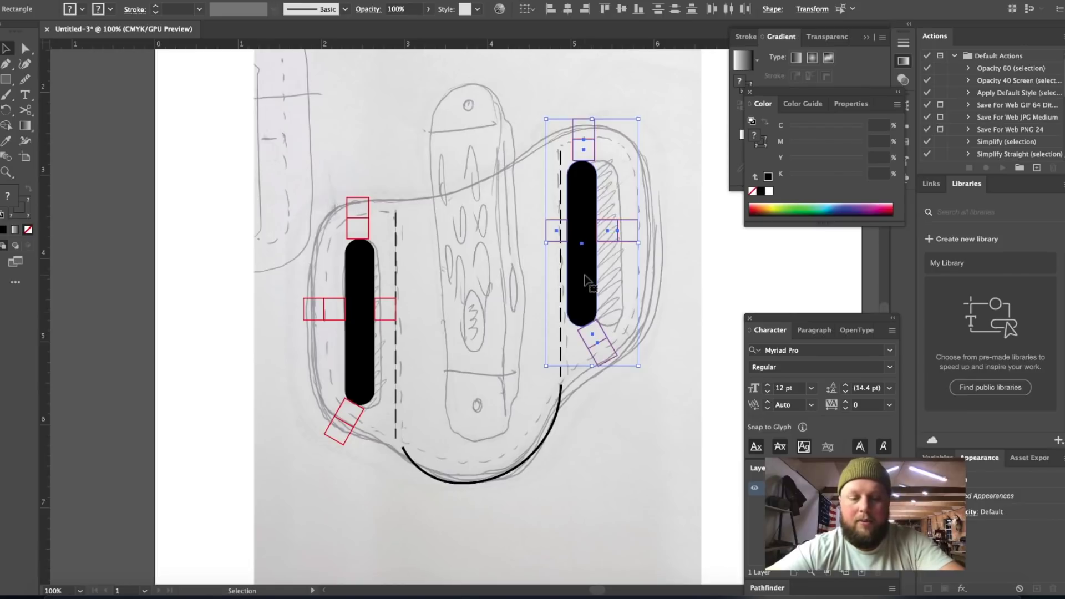
{"action": "key", "text": "ctrl+g"}
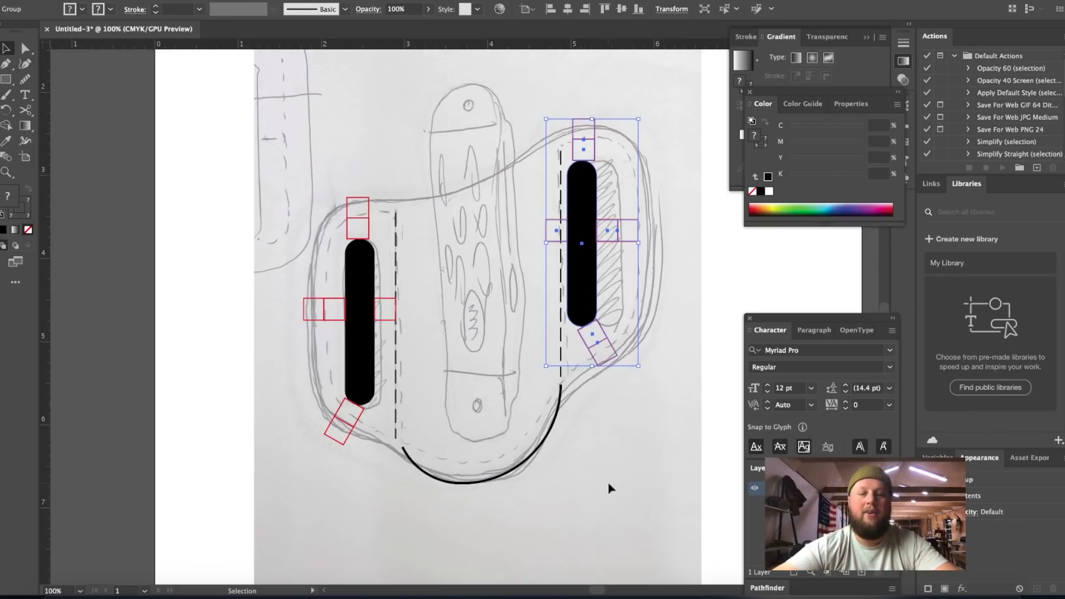
- Nudge the right slot group horizontally until its inner spacer's edge lines up with the right dashed line
{"action": "left_click", "coordinate": [609, 488]}
{"action": "left_click", "coordinate": [581, 281]}
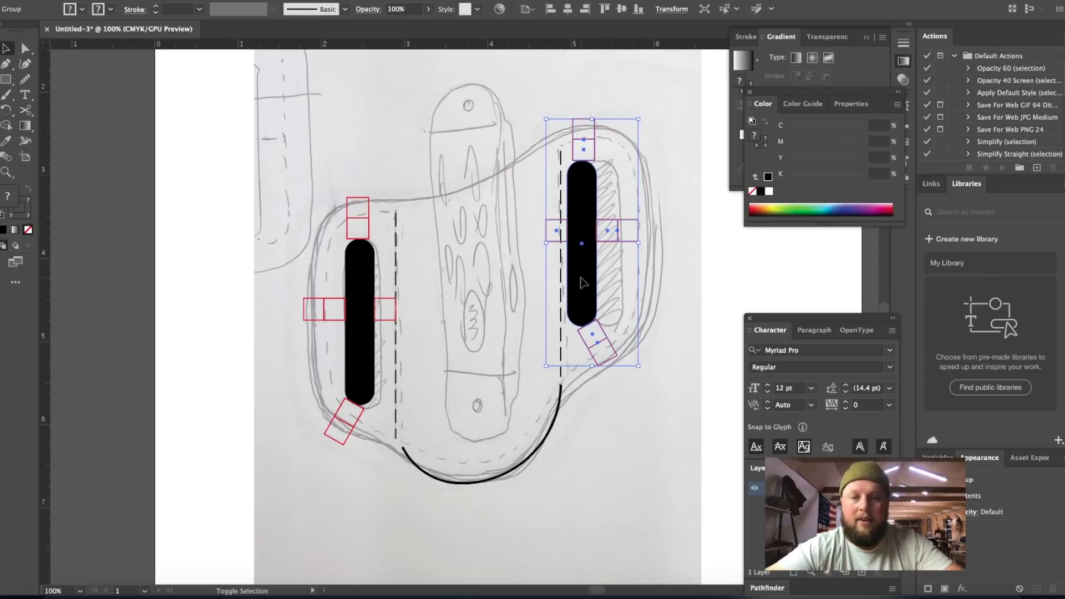
{"action": "key", "text": "shift+Right"}
{"action": "key", "text": "shift+Right"}
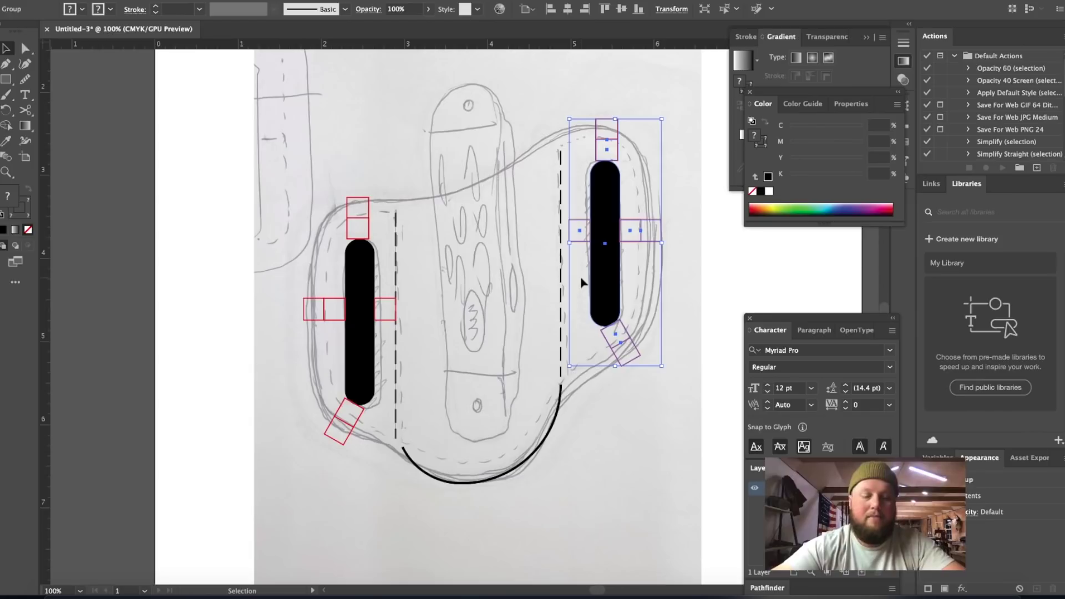
{"action": "key", "text": "Left"}
{"action": "key", "text": "Left"}
{"action": "key", "text": "Left"}
{"action": "key", "text": "Left"}
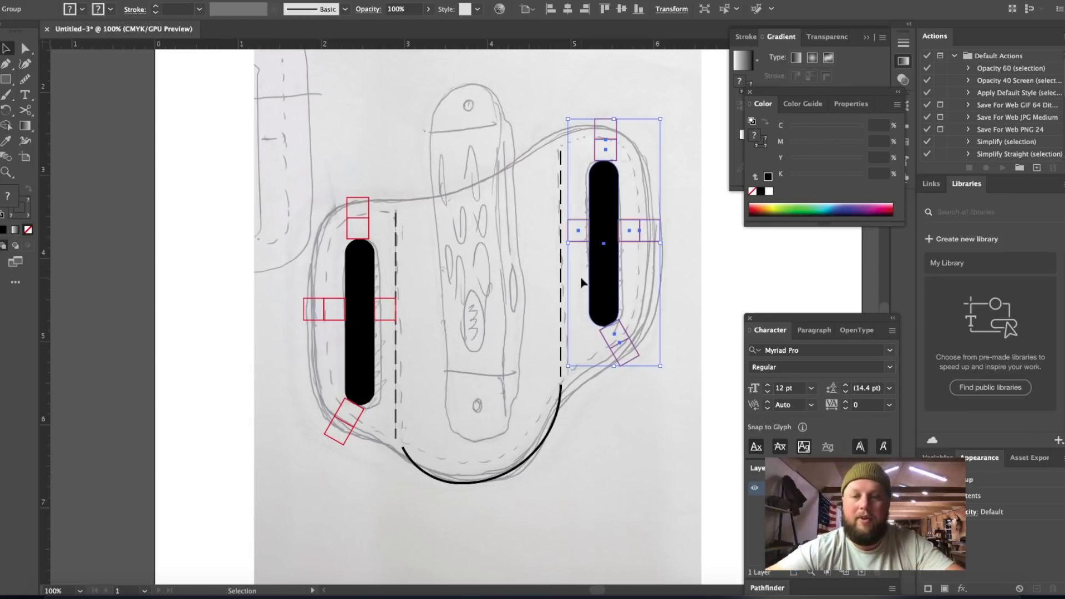
{"action": "key", "text": "Left"}
{"action": "key", "text": "Left"}
{"action": "key", "text": "ctrl+equal"}
{"action": "key", "text": "ctrl+equal"}
{"action": "key", "text": "ctrl+equal"}
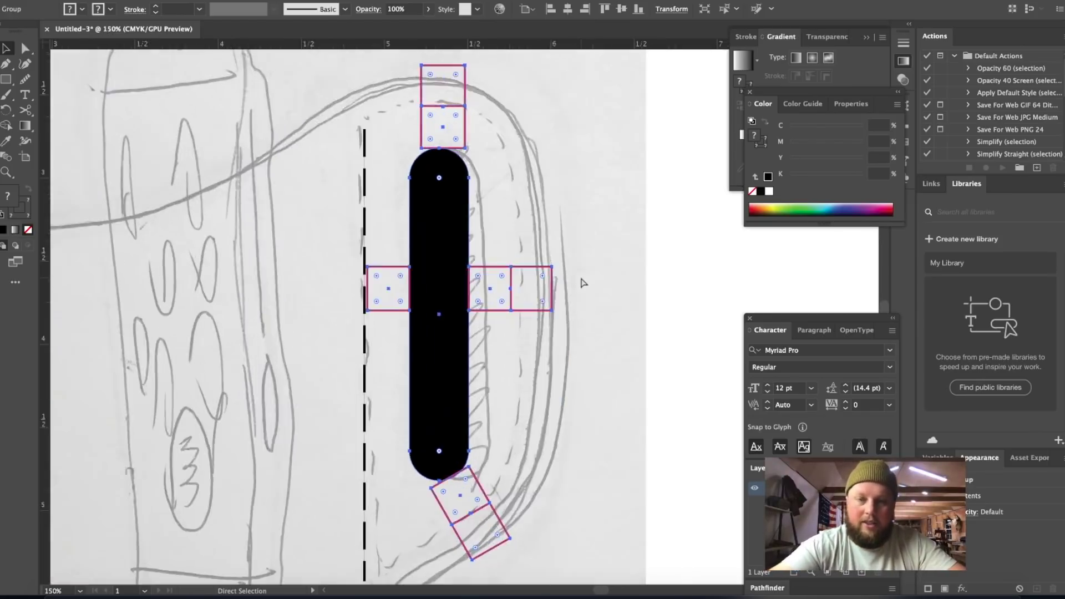
{"action": "key", "text": "Left"}
{"action": "key", "text": "Left"}
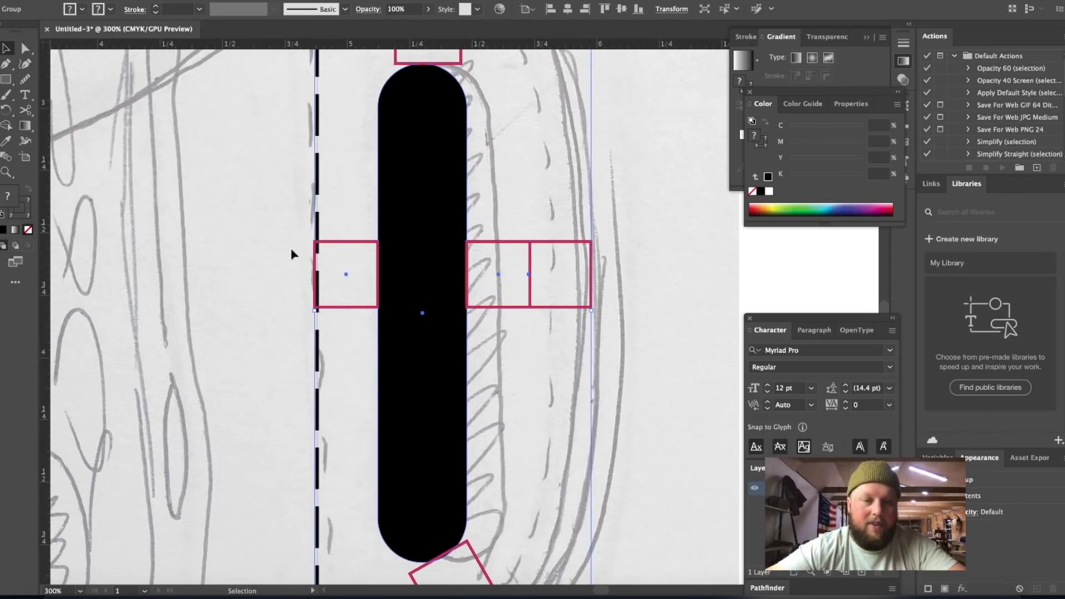
{"action": "key", "text": "Right"}
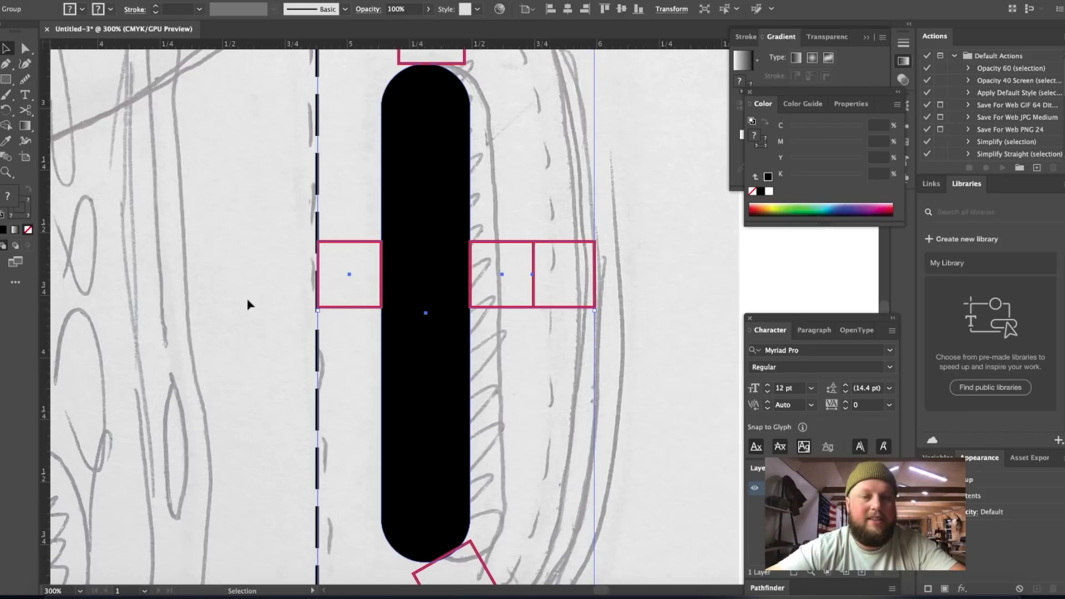
{"action": "left_click", "coordinate": [636, 328]}
{"action": "key", "text": "ctrl+minus"}
{"action": "key", "text": "ctrl+minus"}
{"action": "key", "text": "ctrl+minus"}
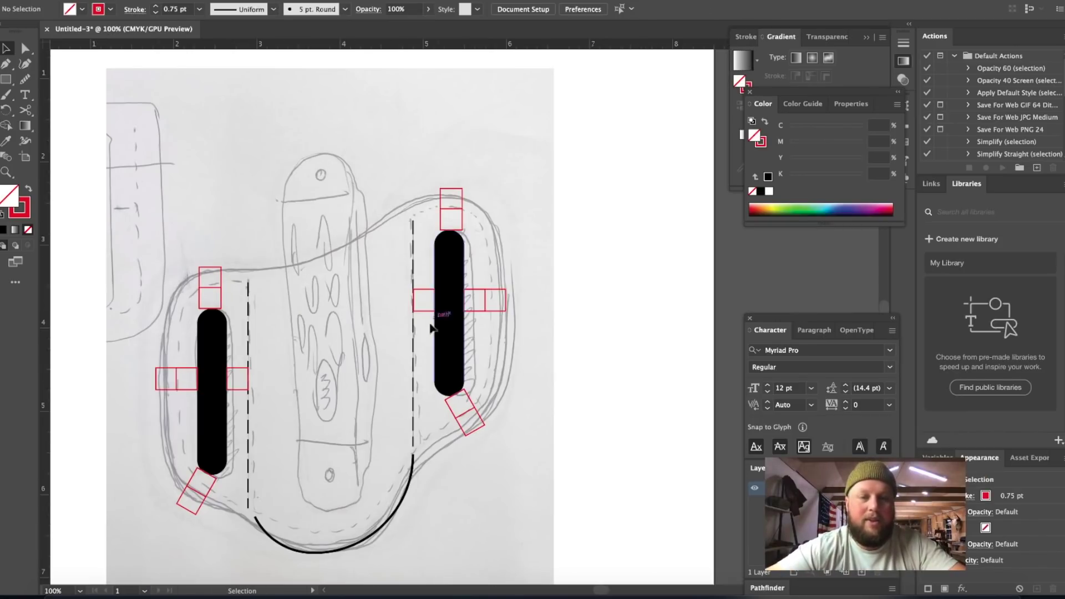
- Try tracing the outer edge with the Pen tool from above the left dashed line around the right slot to the black bottom curve
{"action": "scroll", "coordinate": [429, 333], "scroll_direction": "down", "scroll_amount": 3}
{"action": "scroll", "coordinate": [430, 332], "scroll_direction": "left", "scroll_amount": 2}
{"action": "scroll", "coordinate": [430, 329], "scroll_direction": "left", "scroll_amount": 2}
{"action": "scroll", "coordinate": [429, 329], "scroll_direction": "up", "scroll_amount": 1}
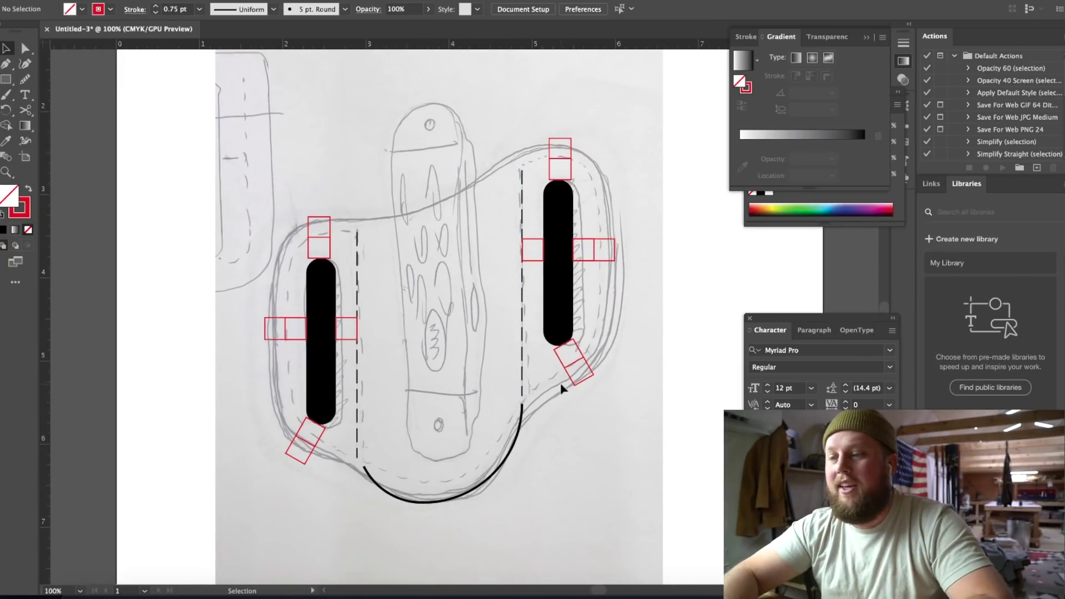
{"action": "scroll", "coordinate": [532, 306], "scroll_direction": "down", "scroll_amount": 2}
{"action": "scroll", "coordinate": [532, 306], "scroll_direction": "left", "scroll_amount": 2}
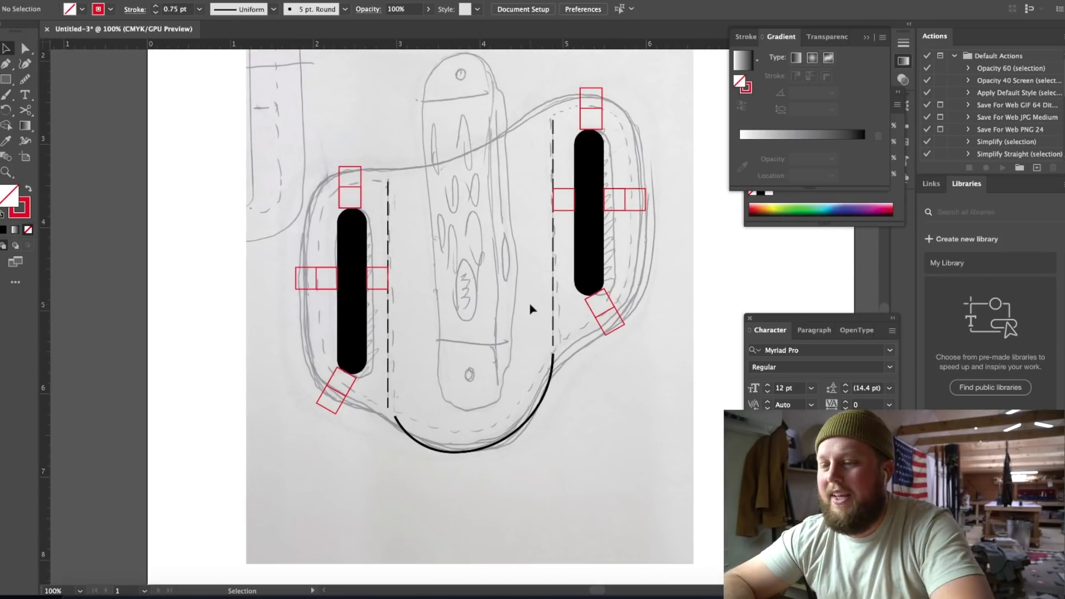
{"action": "key", "text": "p"}
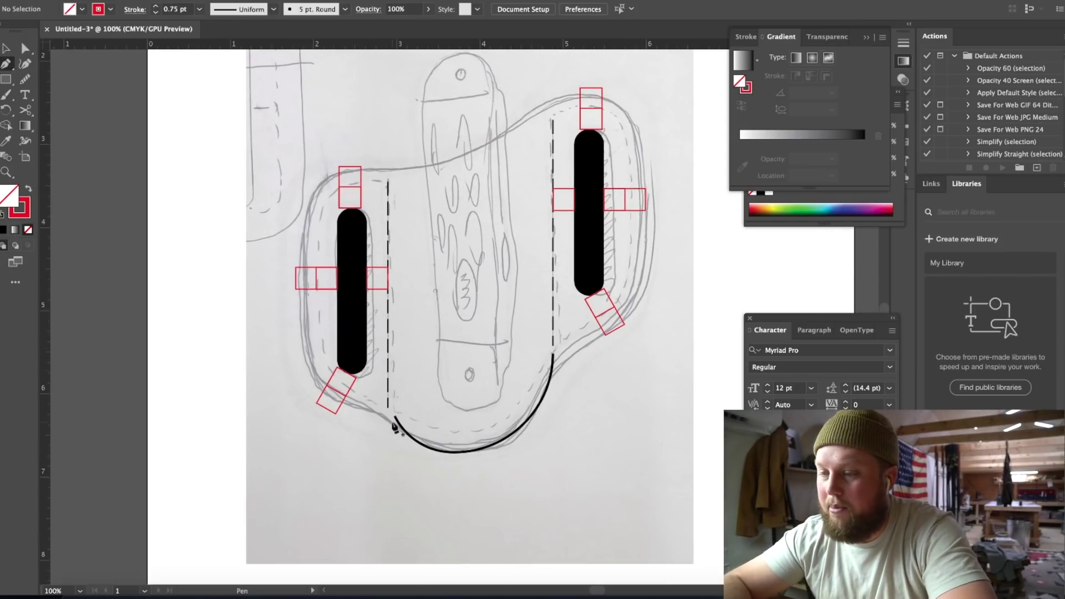
{"action": "left_click", "coordinate": [388, 170]}
{"action": "left_click_drag", "start_coordinate": [468, 153], "coordinate": [500, 135]}
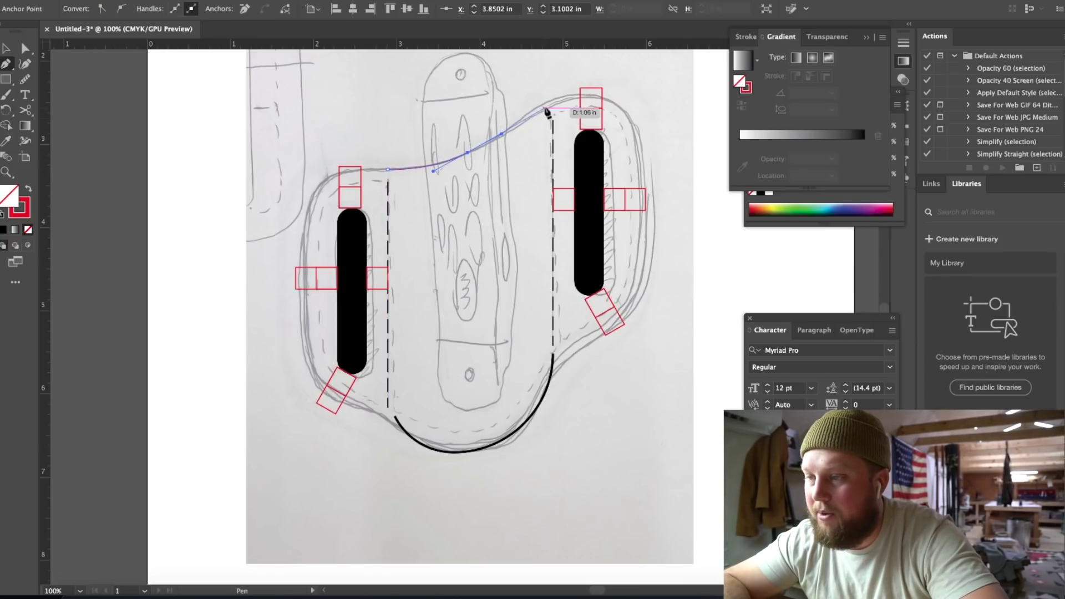
{"action": "left_click_drag", "start_coordinate": [553, 103], "coordinate": [641, 114]}
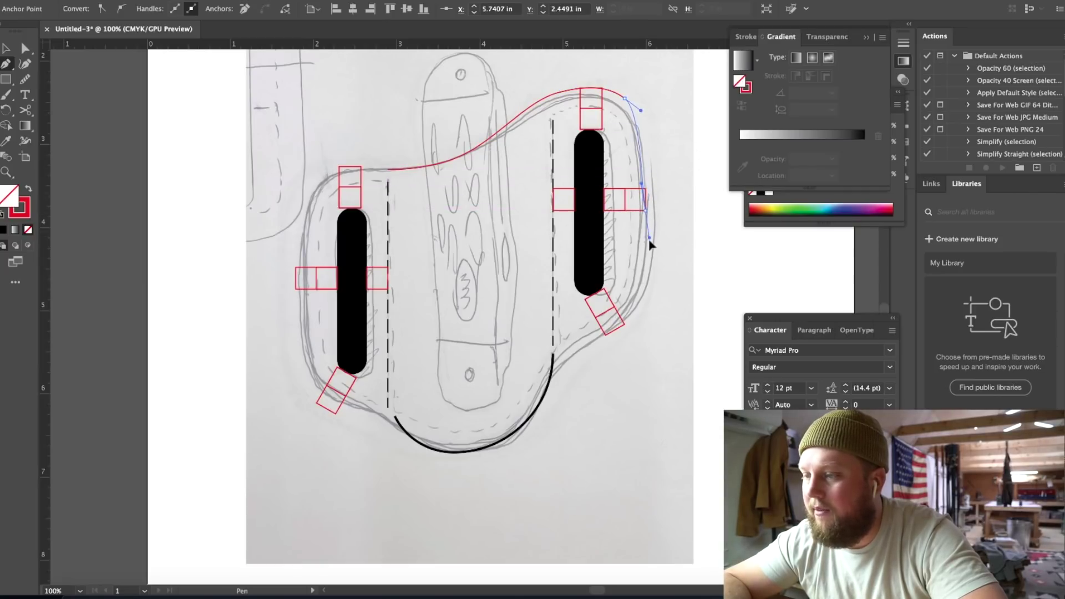
{"action": "left_click_drag", "start_coordinate": [647, 255], "coordinate": [647, 255]}
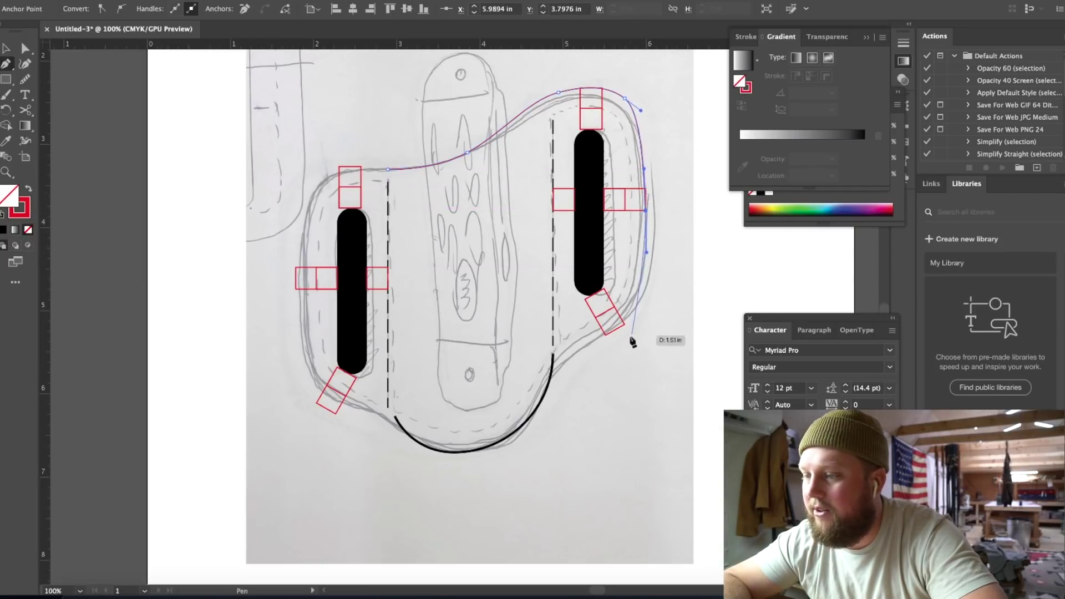
{"action": "left_click_drag", "start_coordinate": [605, 335], "coordinate": [592, 344]}
{"action": "left_click", "coordinate": [553, 353]}
{"action": "key", "text": "v"}
{"action": "left_click", "coordinate": [219, 268]}
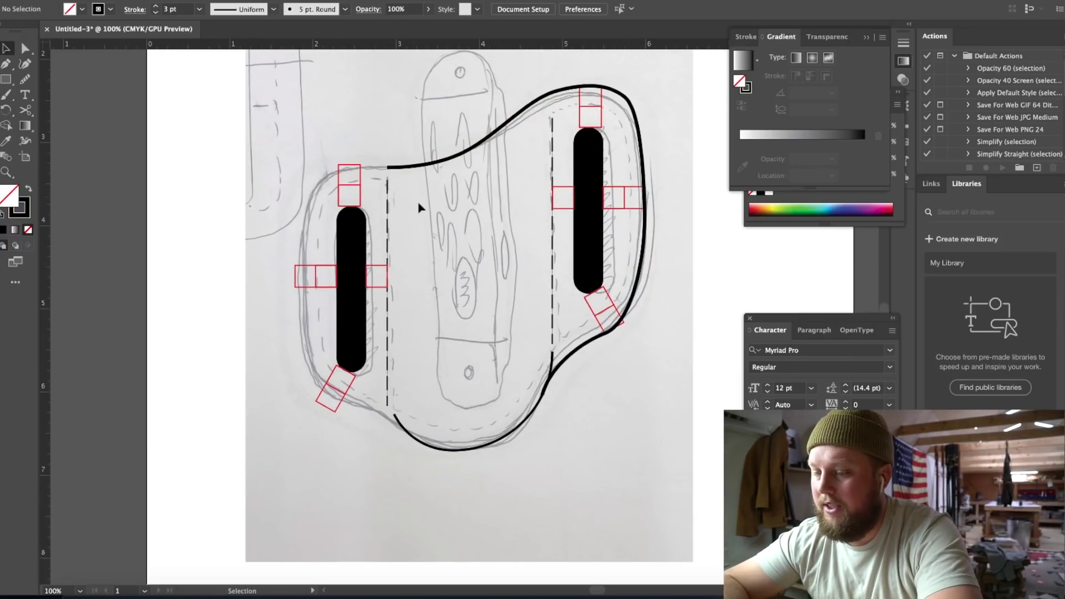
- Delete the pen-traced outer outline
{"action": "left_click", "coordinate": [465, 155]}
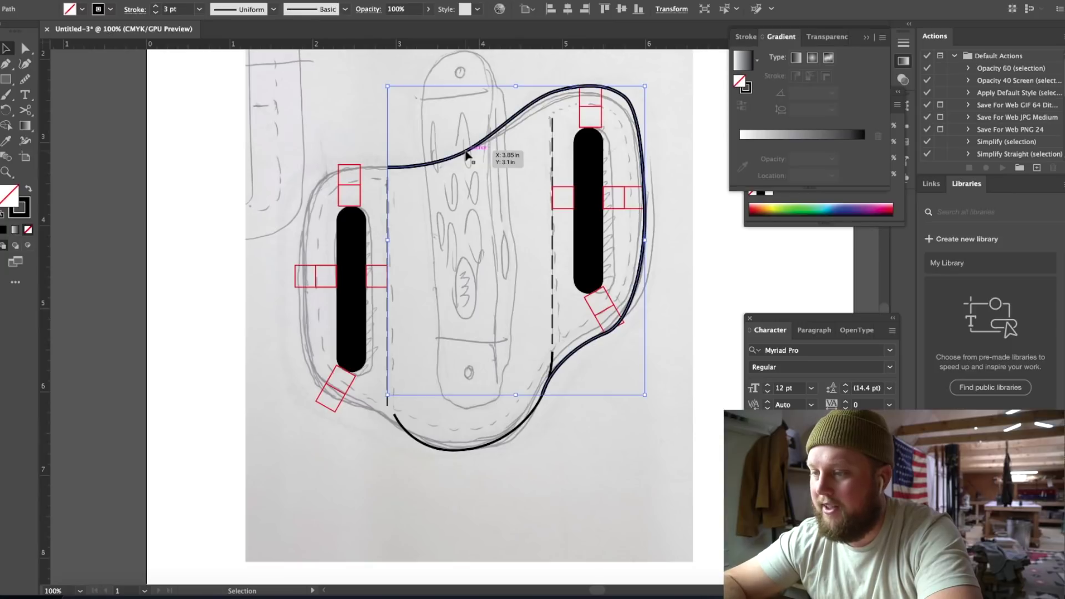
{"action": "key", "text": "Delete"}
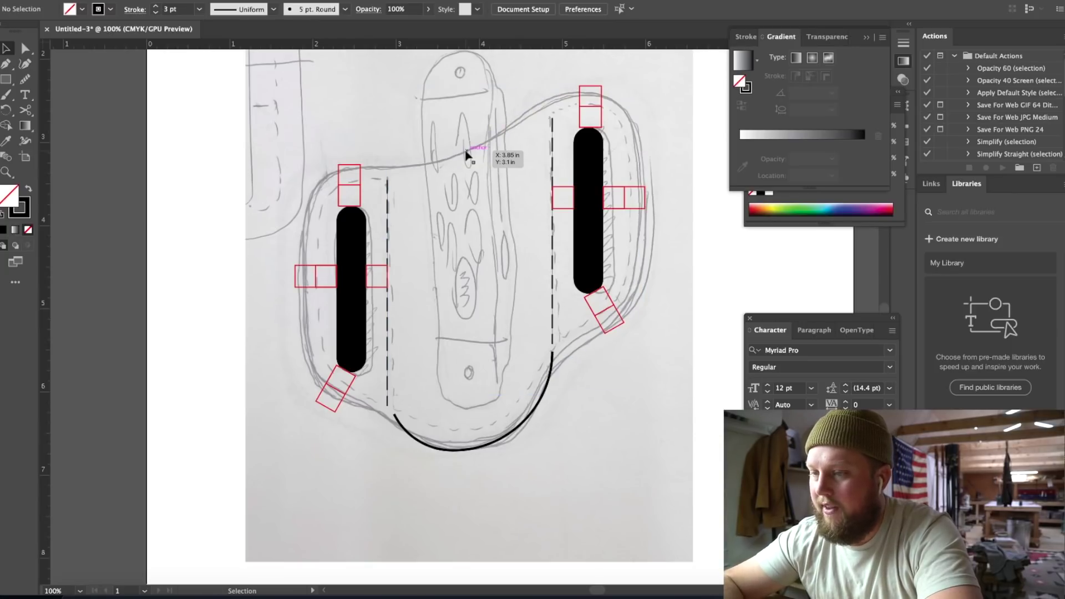
- Draw a rectangle about 1.11 by 2.99 in around the left slot, from its outer spacer edges to the dashed line's lower end
{"action": "scroll", "coordinate": [465, 155], "scroll_direction": "left", "scroll_amount": 2}
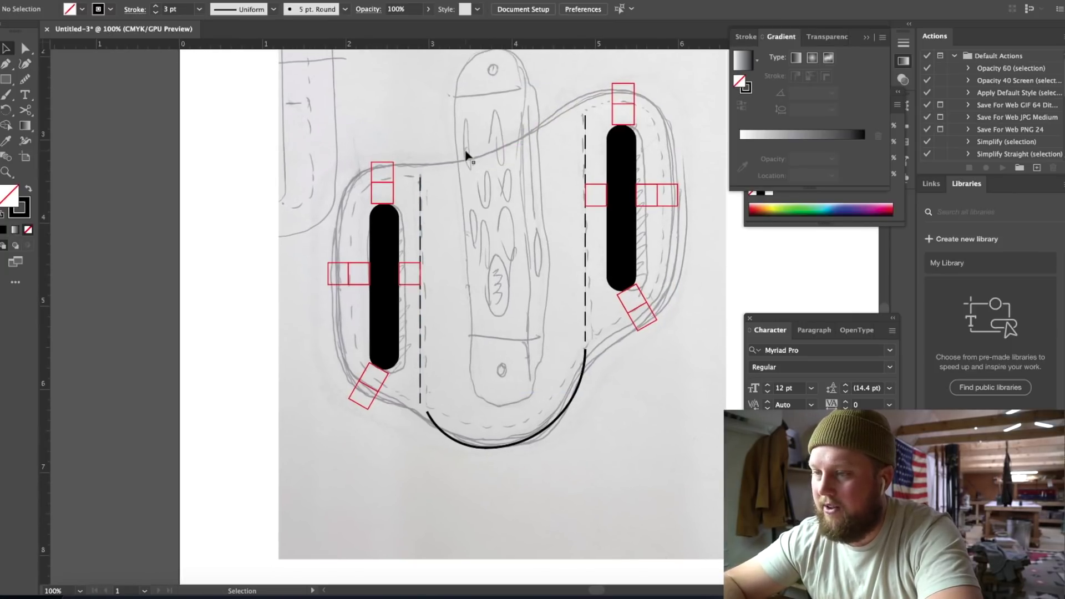
{"action": "key", "text": "m"}
{"action": "scroll", "coordinate": [466, 153], "scroll_direction": "left", "scroll_amount": 2}
{"action": "scroll", "coordinate": [466, 153], "scroll_direction": "down", "scroll_amount": 1}
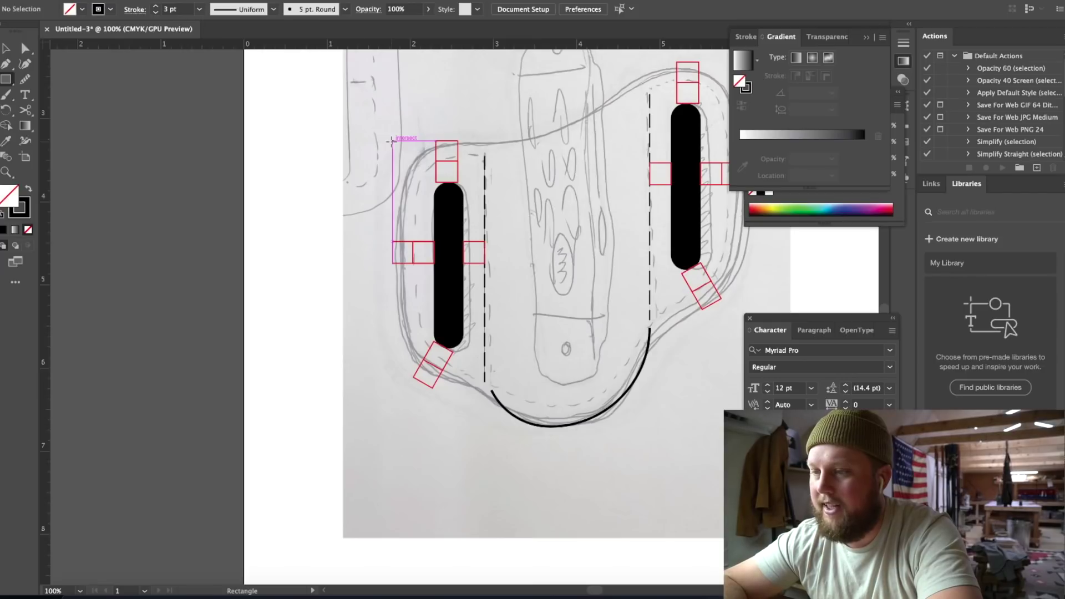
{"action": "left_click_drag", "start_coordinate": [392, 141], "coordinate": [485, 389]}
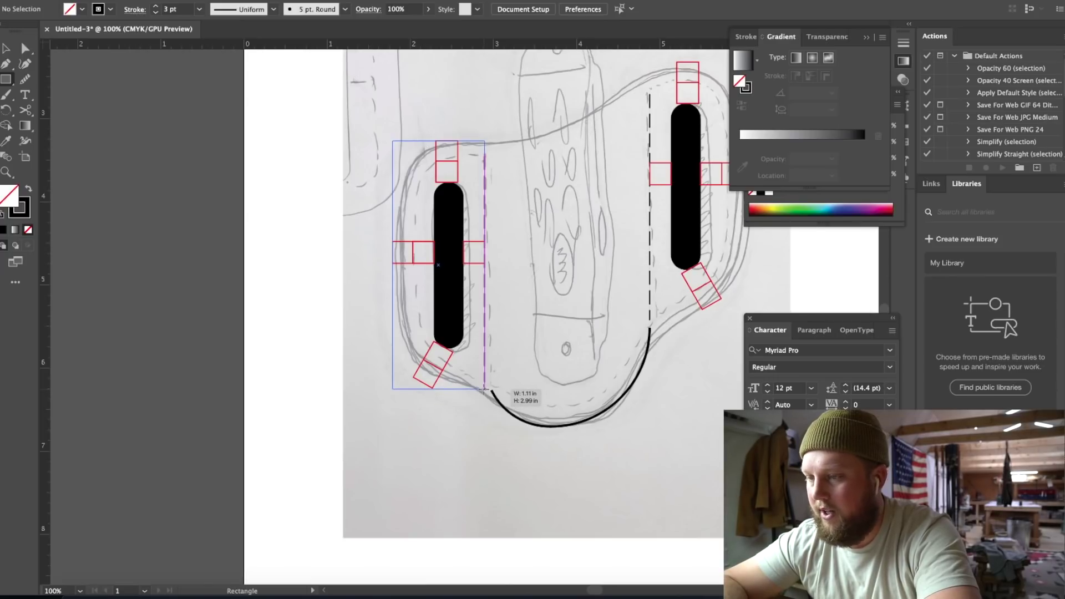
{"action": "left_click_drag", "start_coordinate": [484, 389], "coordinate": [484, 389]}
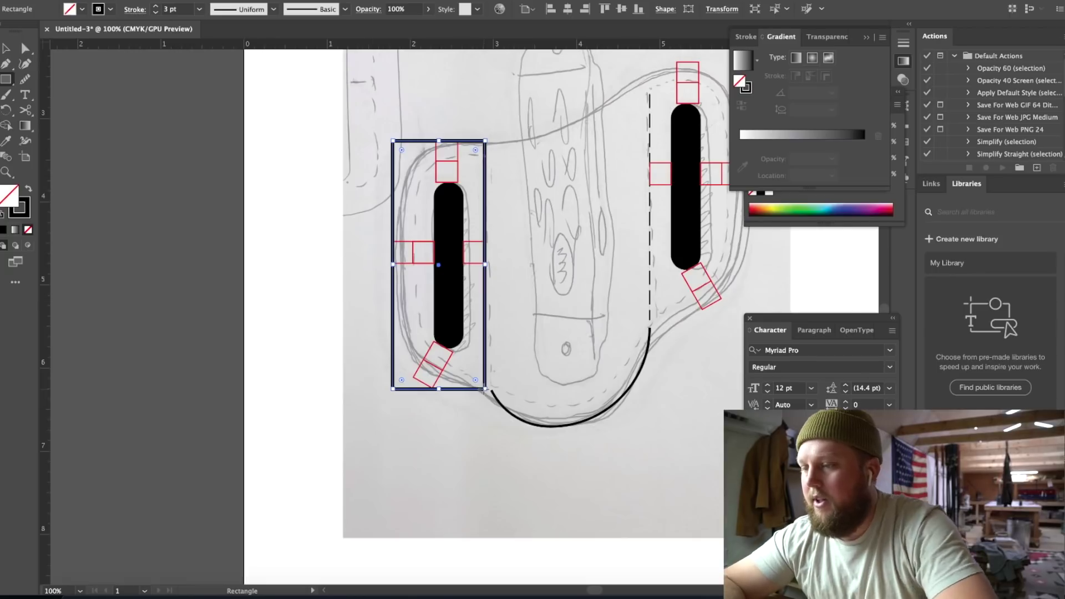
- Round the new rectangle's upper left corner to a radius of about 0.83 in
{"action": "key", "text": "ctrl+="}
{"action": "key", "text": "a"}
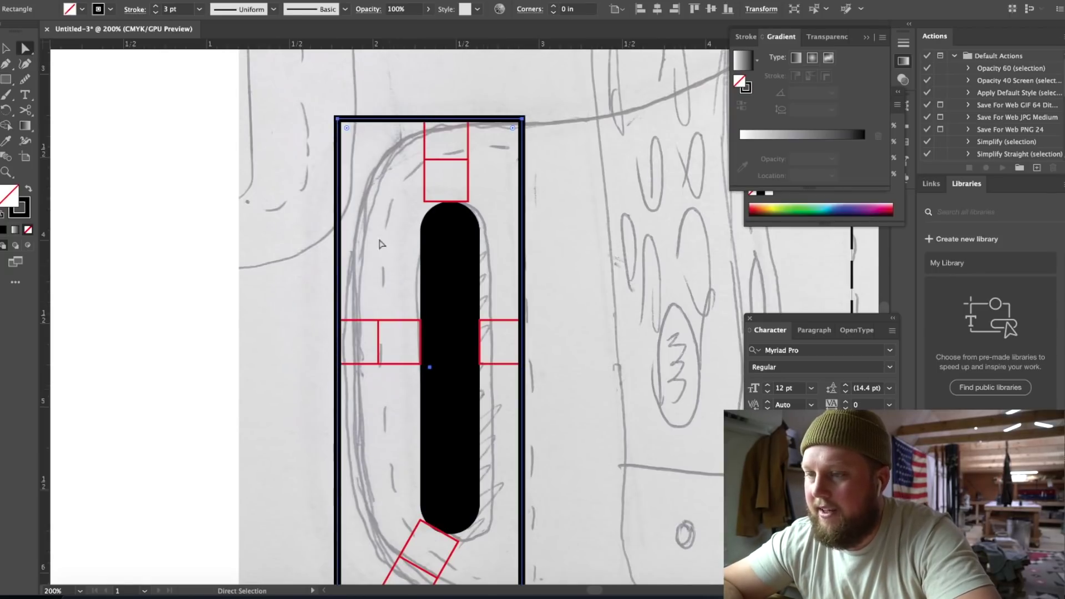
{"action": "left_click_drag", "start_coordinate": [339, 120], "coordinate": [524, 214]}
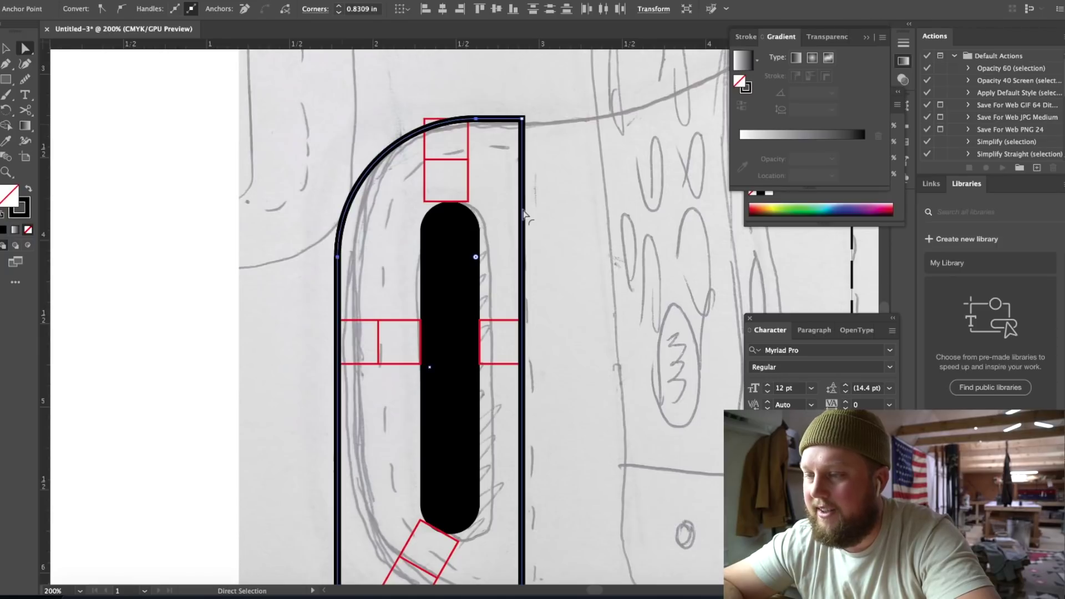
{"action": "left_click", "coordinate": [358, 141]}
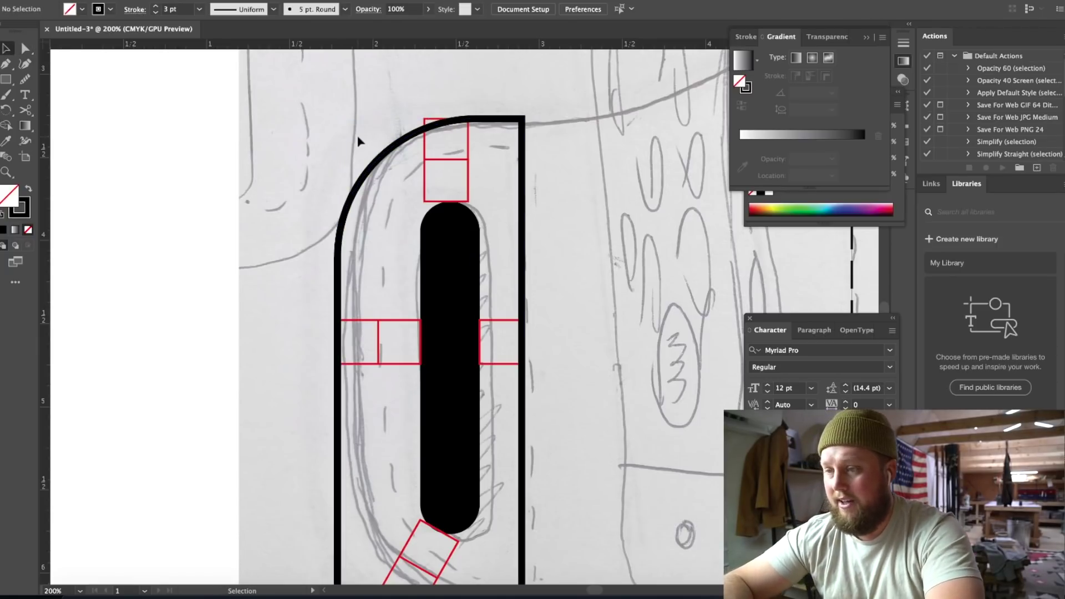
- Round the lower left corner of the outline around the left slot to a radius of about 0.68 in
{"action": "key", "text": "ctrl+minus"}
{"action": "scroll", "coordinate": [357, 142], "scroll_direction": "right", "scroll_amount": 2}
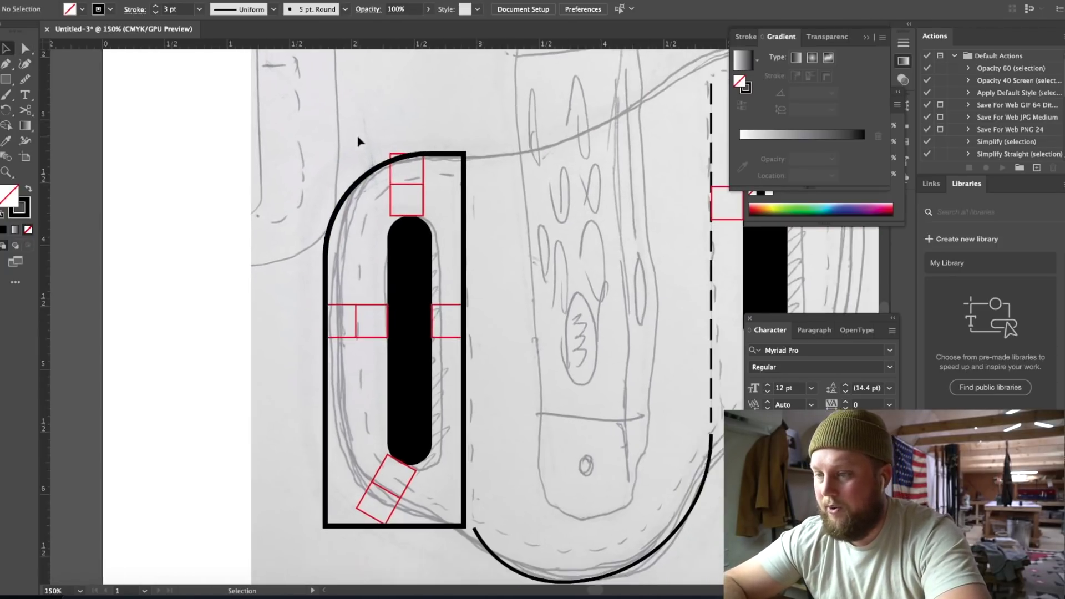
{"action": "key", "text": "a"}
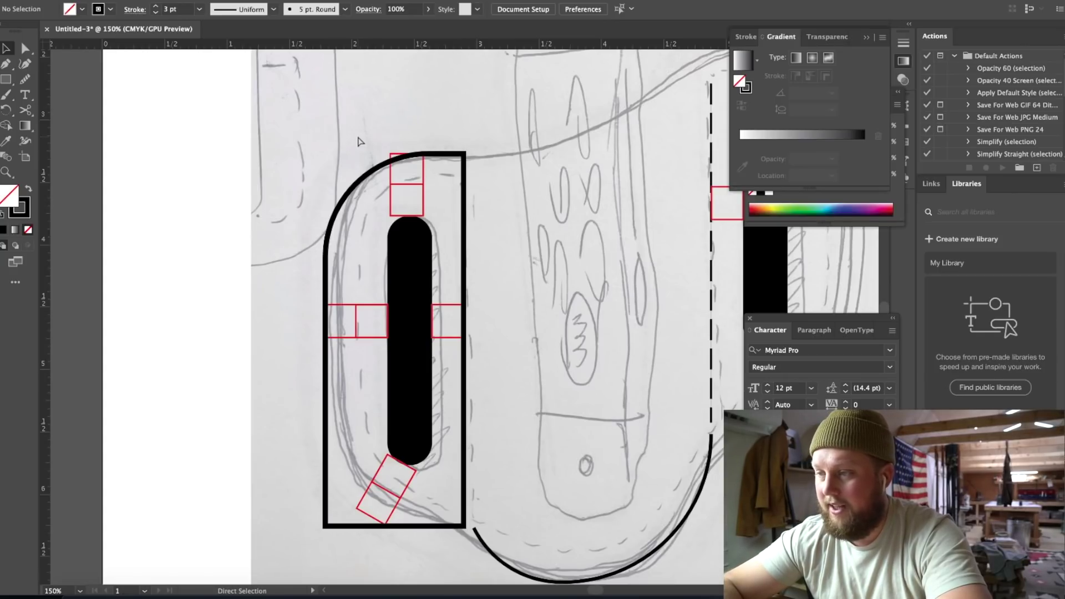
{"action": "key", "text": "ctrl+minus"}
{"action": "key", "text": "ctrl+plus"}
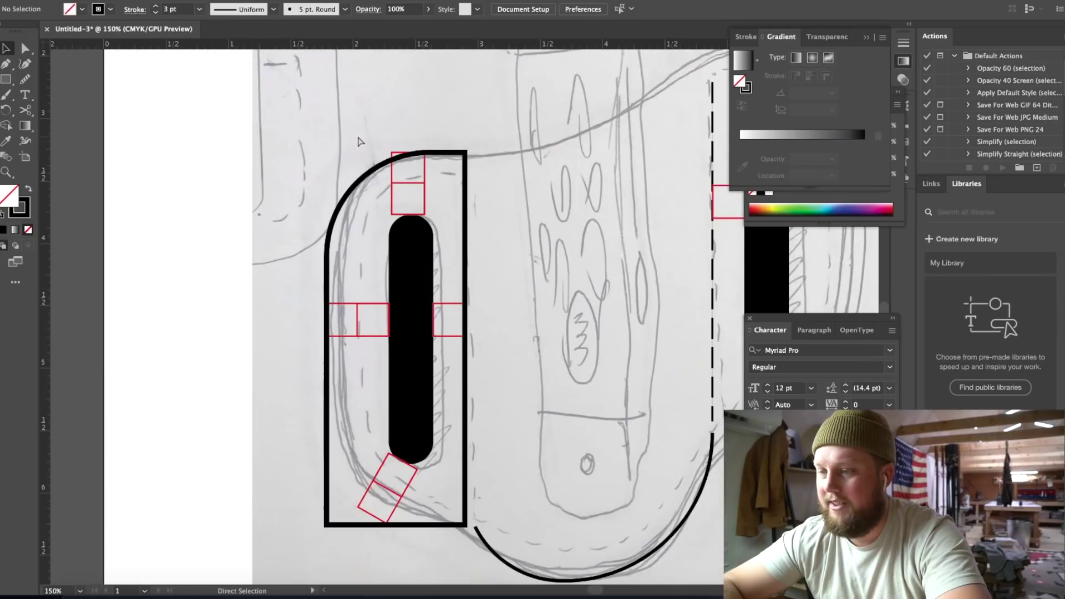
{"action": "scroll", "coordinate": [358, 142], "scroll_direction": "down", "scroll_amount": 2}
{"action": "scroll", "coordinate": [357, 141], "scroll_direction": "right", "scroll_amount": 2}
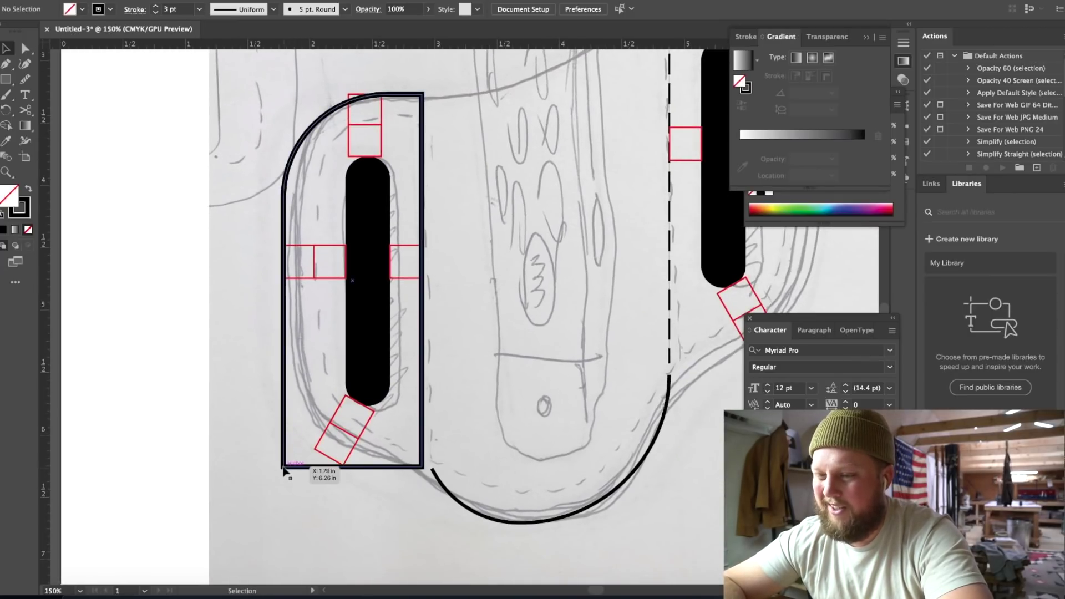
{"action": "key", "text": "a"}
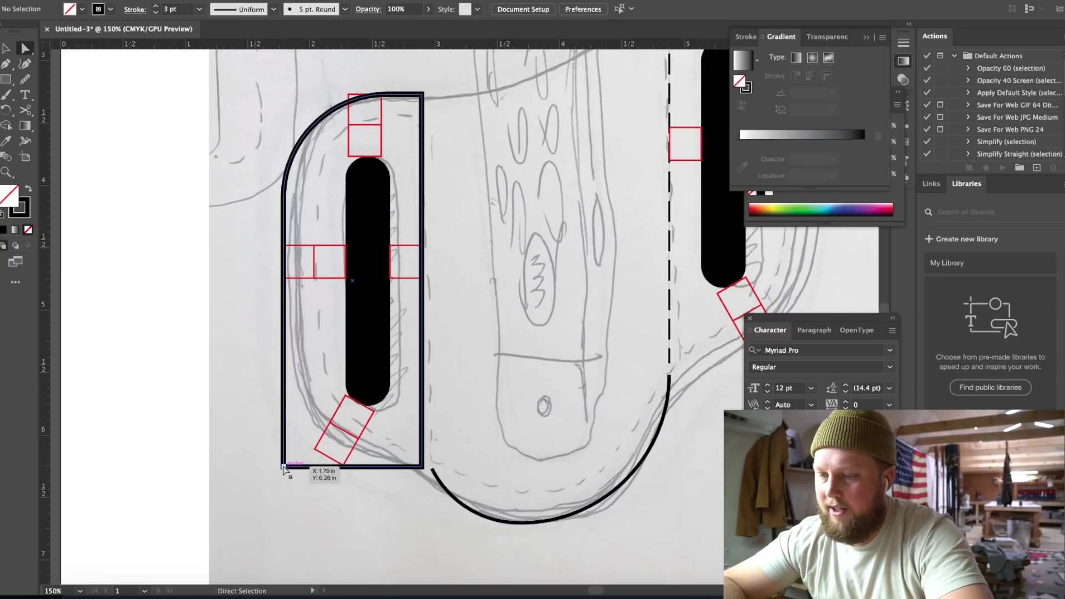
{"action": "left_click", "coordinate": [284, 467]}
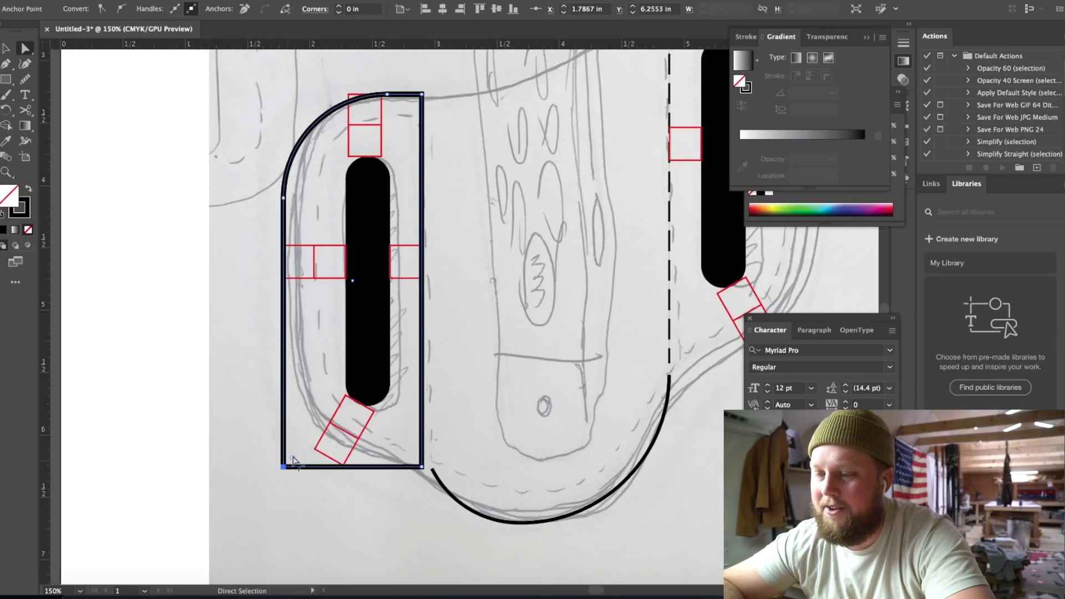
{"action": "left_click_drag", "start_coordinate": [292, 459], "coordinate": [371, 390]}
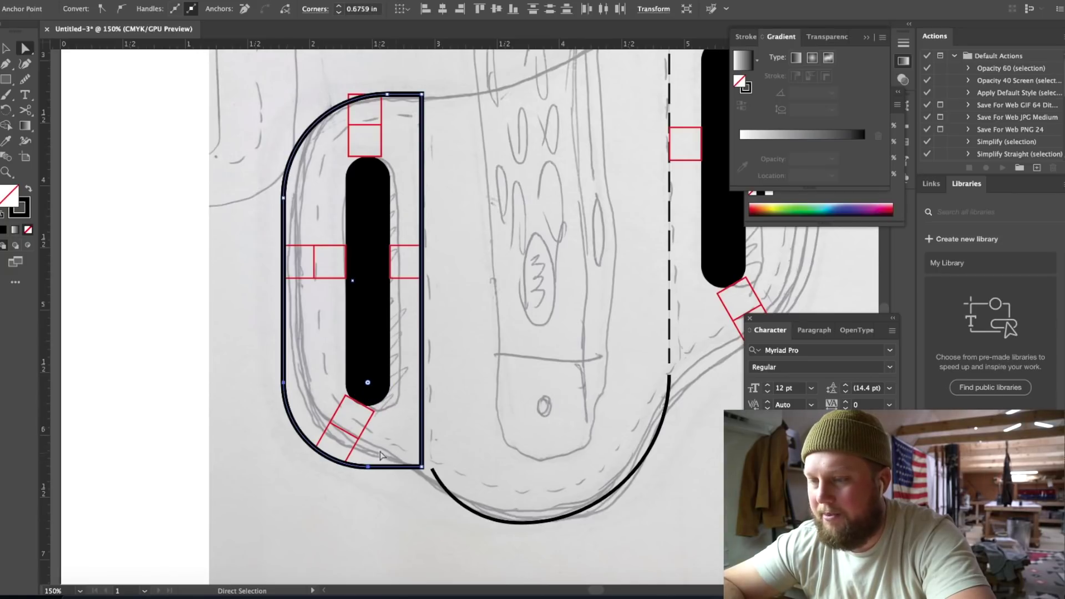
{"action": "key", "text": "v"}
{"action": "left_click", "coordinate": [222, 349]}
{"action": "scroll", "coordinate": [222, 352], "scroll_direction": "right", "scroll_amount": 1}
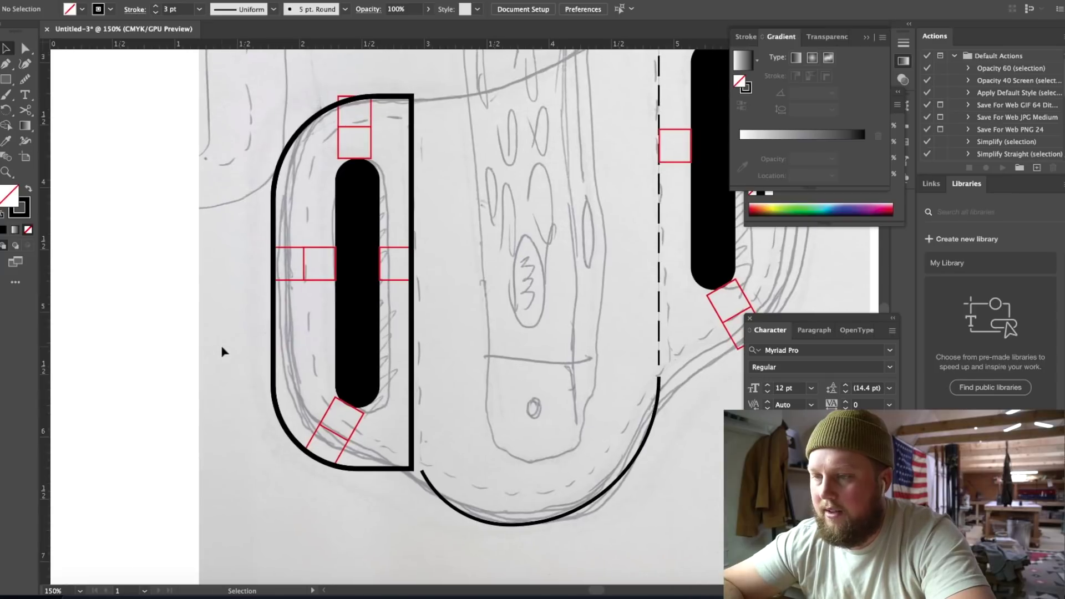
- Duplicate the rounded outline from the left slot over to the right slot and reflect the copy so its rounded side faces outward
{"action": "key", "text": "ctrl+minus"}
{"action": "key", "text": "ctrl+minus"}
{"action": "key", "text": "ctrl+minus"}
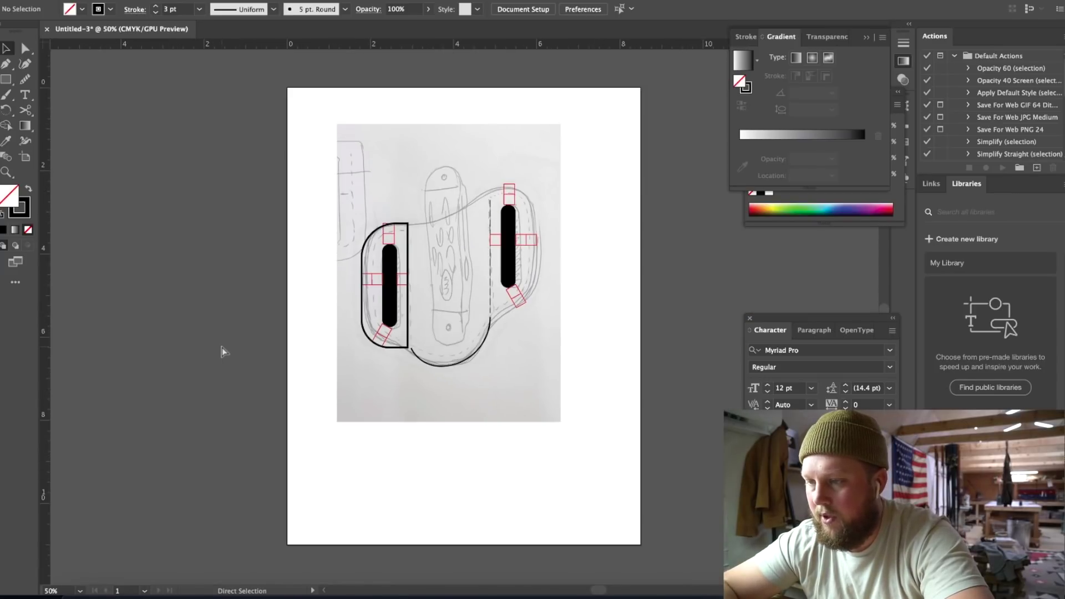
{"action": "key", "text": "ctrl+equal"}
{"action": "key", "text": "ctrl+equal"}
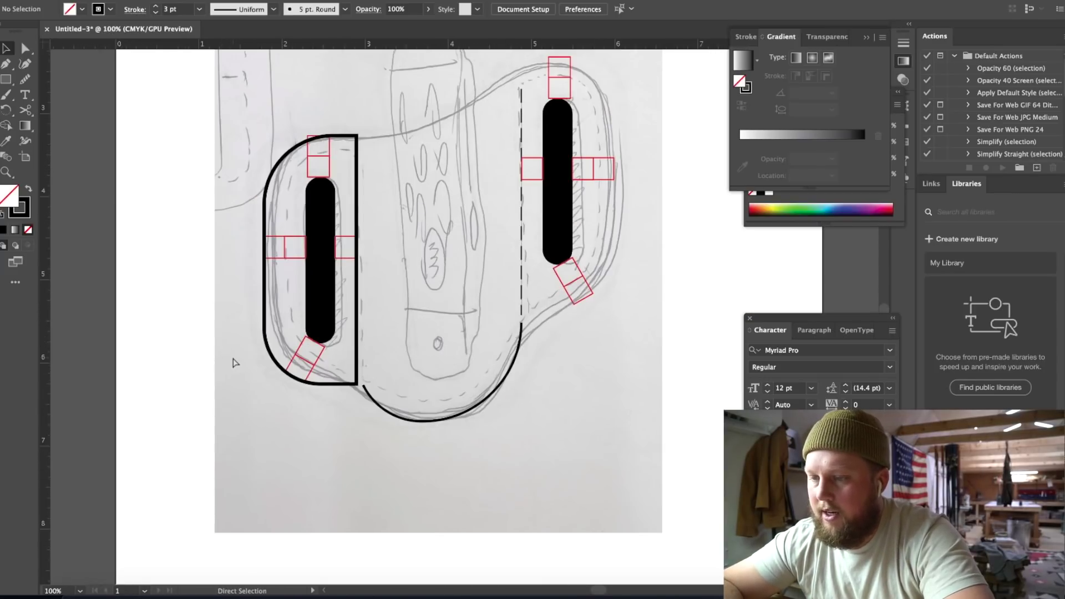
{"action": "left_click", "coordinate": [265, 340]}
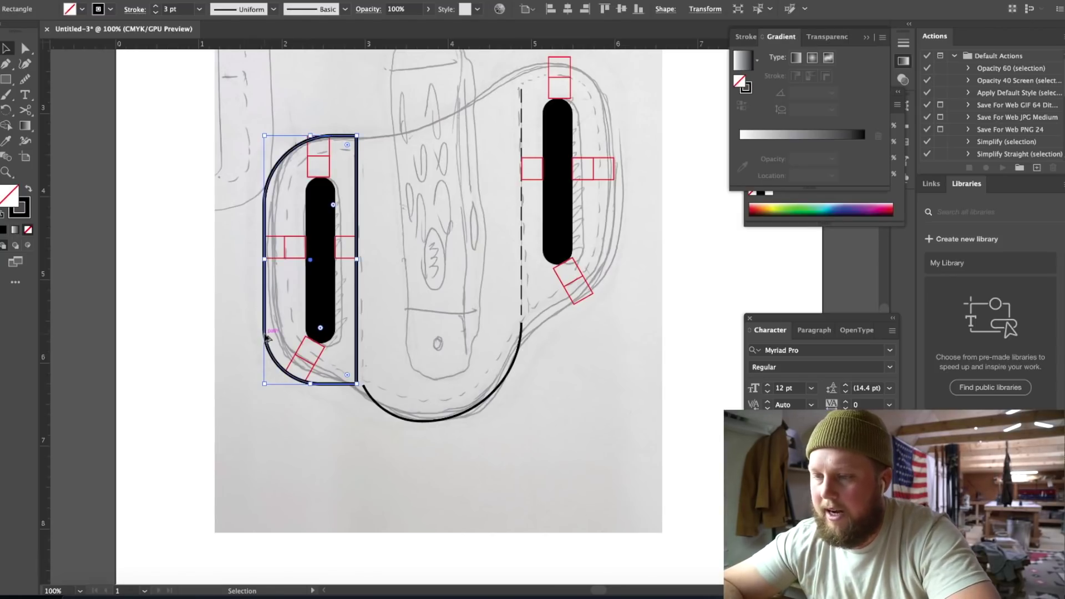
{"action": "left_click_drag", "start_coordinate": [266, 337], "coordinate": [520, 344]}
{"action": "right_click", "coordinate": [545, 384]}
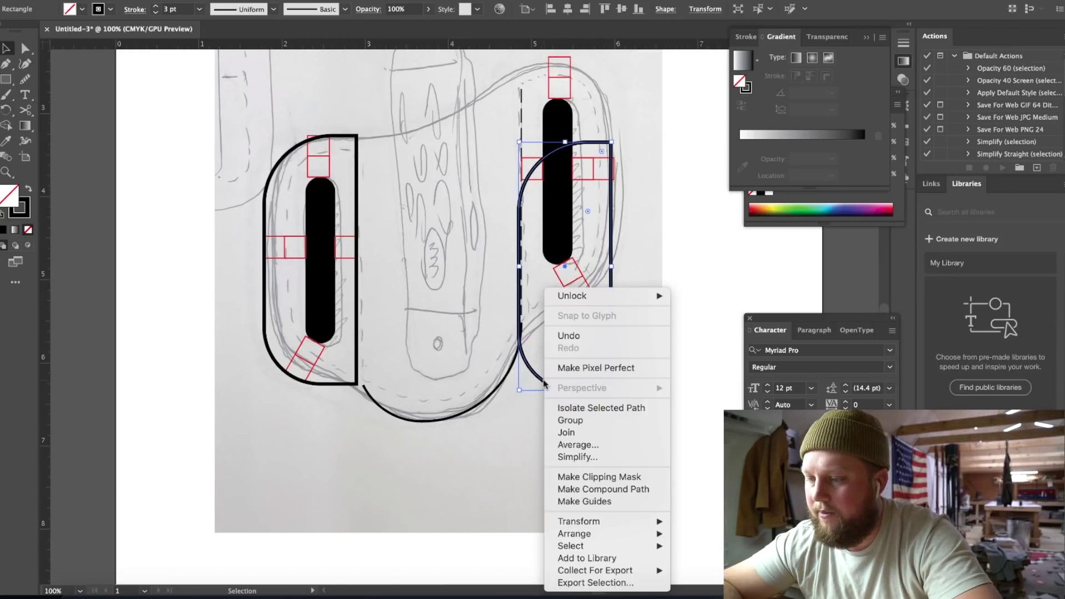
{"action": "mouse_move", "coordinate": [649, 522]}
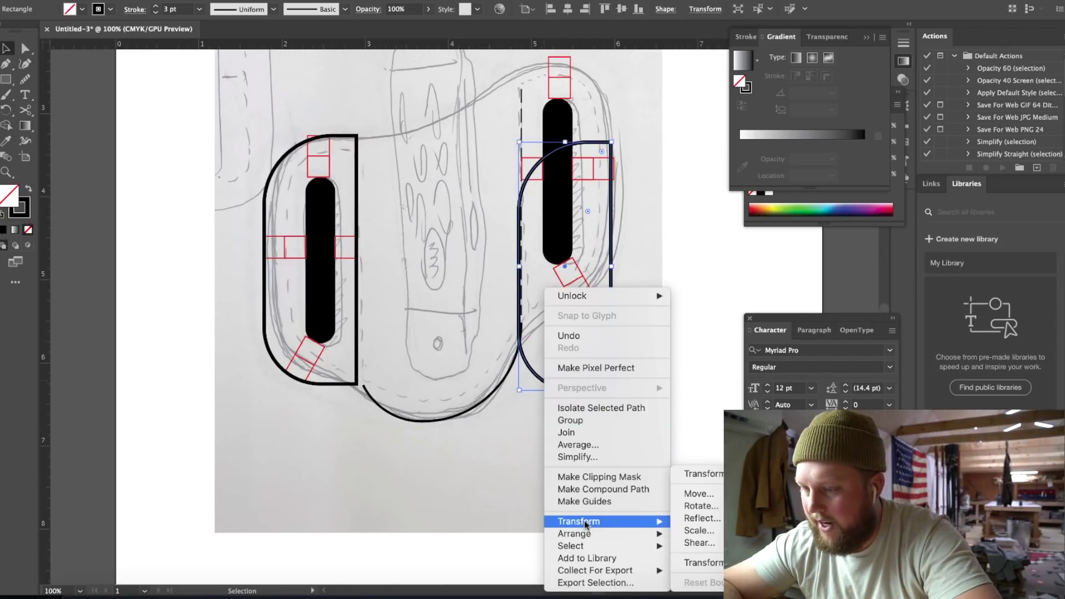
{"action": "left_click", "coordinate": [697, 518]}
{"action": "left_click", "coordinate": [589, 372]}
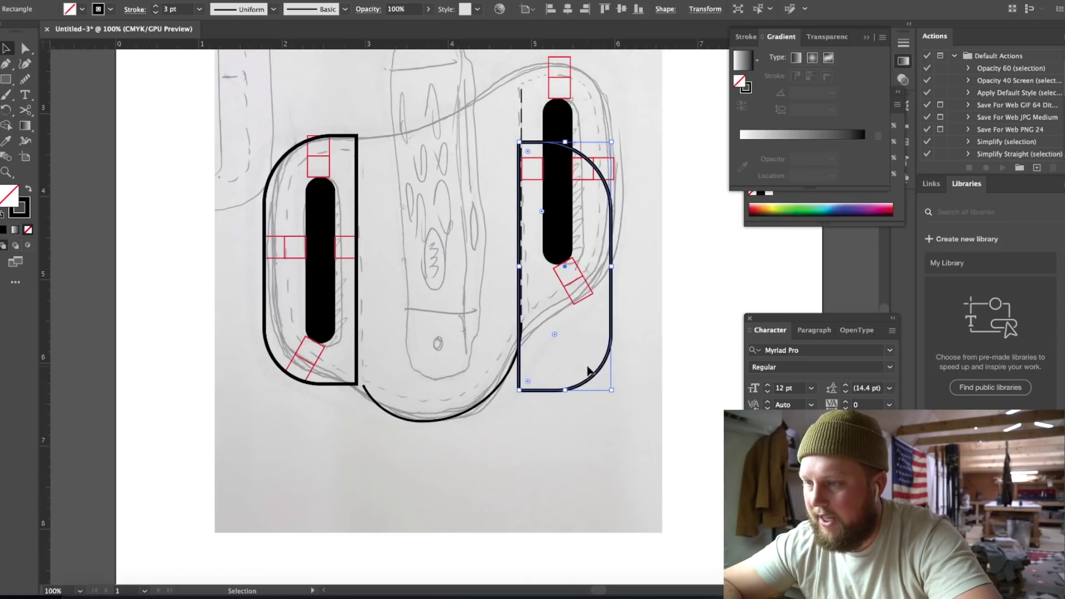
- Move the mirrored outline up around the right slot, aligning it with the outer edges of the red spacers
{"action": "left_click_drag", "start_coordinate": [592, 379], "coordinate": [596, 296]}
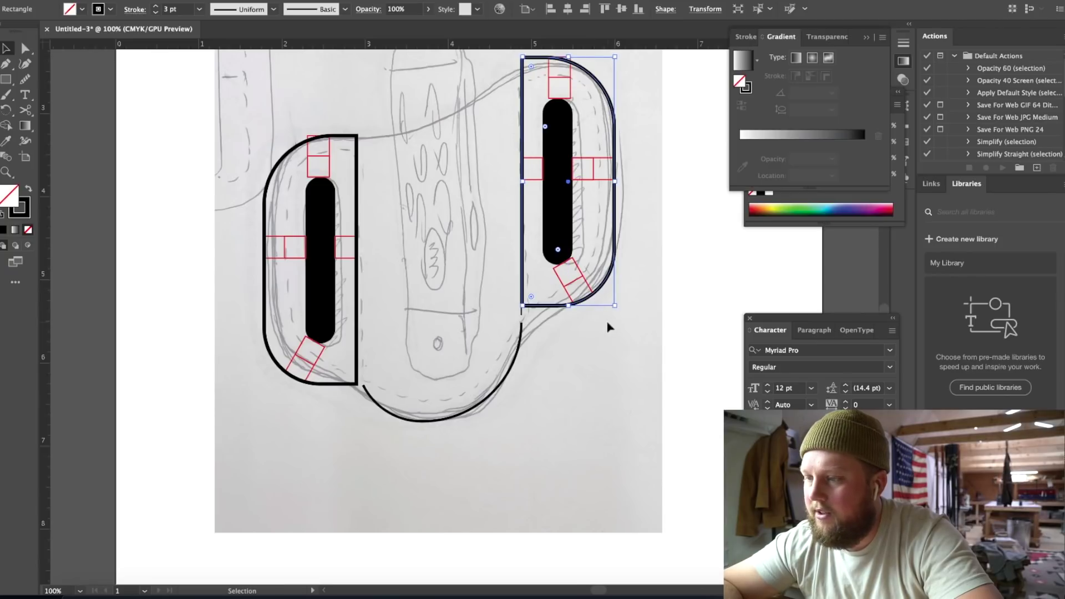
{"action": "scroll", "coordinate": [602, 325], "scroll_direction": "up", "scroll_amount": 2}
{"action": "scroll", "coordinate": [580, 332], "scroll_direction": "up", "scroll_amount": 5}
{"action": "scroll", "coordinate": [580, 332], "scroll_direction": "right", "scroll_amount": 1}
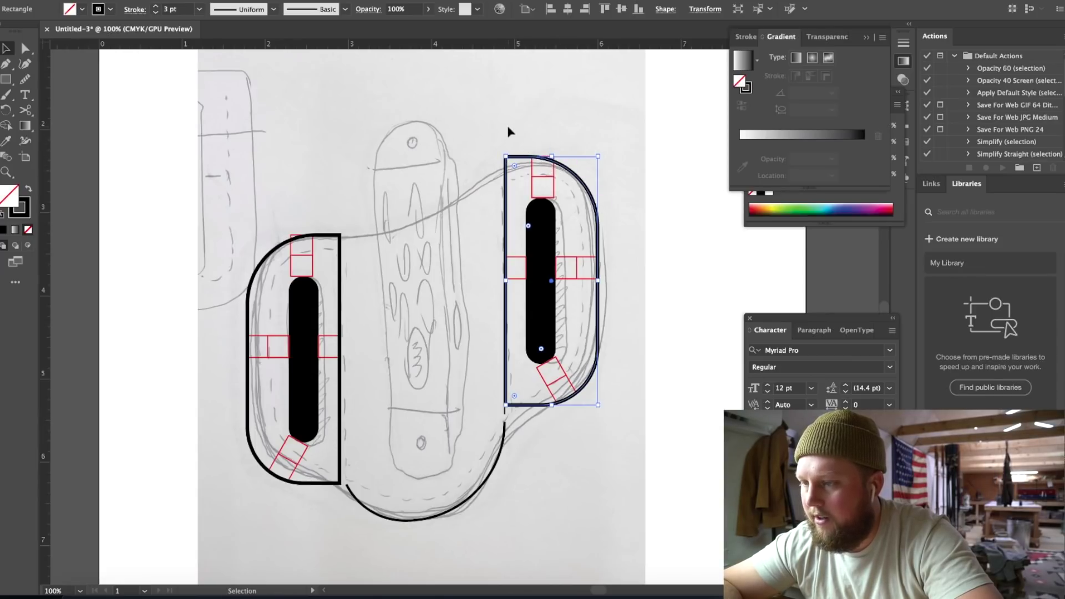
{"action": "left_click", "coordinate": [640, 257]}
{"action": "scroll", "coordinate": [638, 257], "scroll_direction": "down", "scroll_amount": 3}
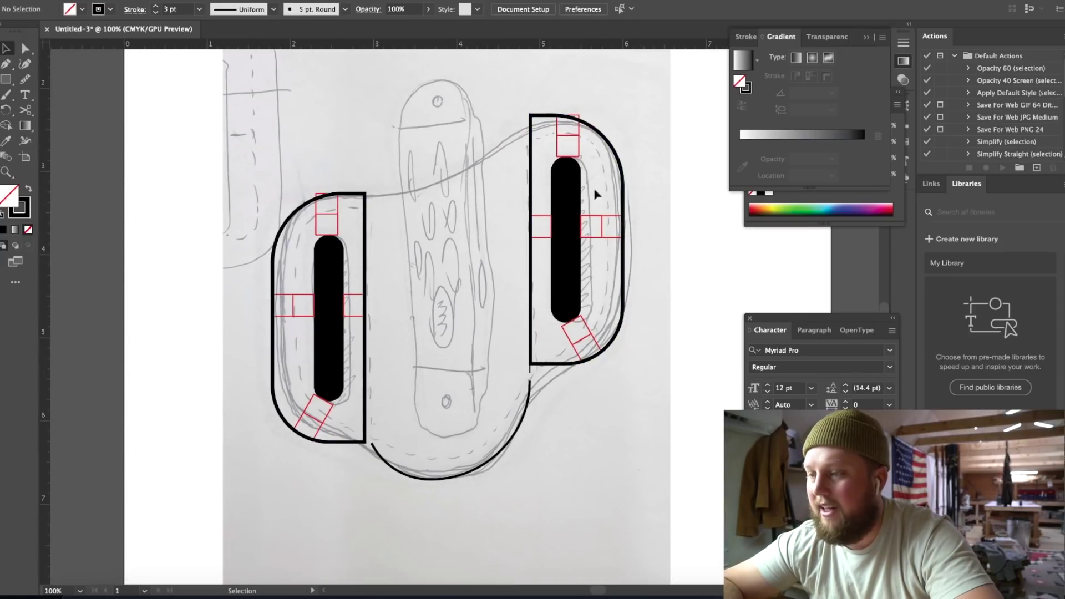
- Try drawing a Pen curve from the left outline's upper inner corner across the knife handle to the right outline's top
{"action": "key", "text": "ctrl+equal"}
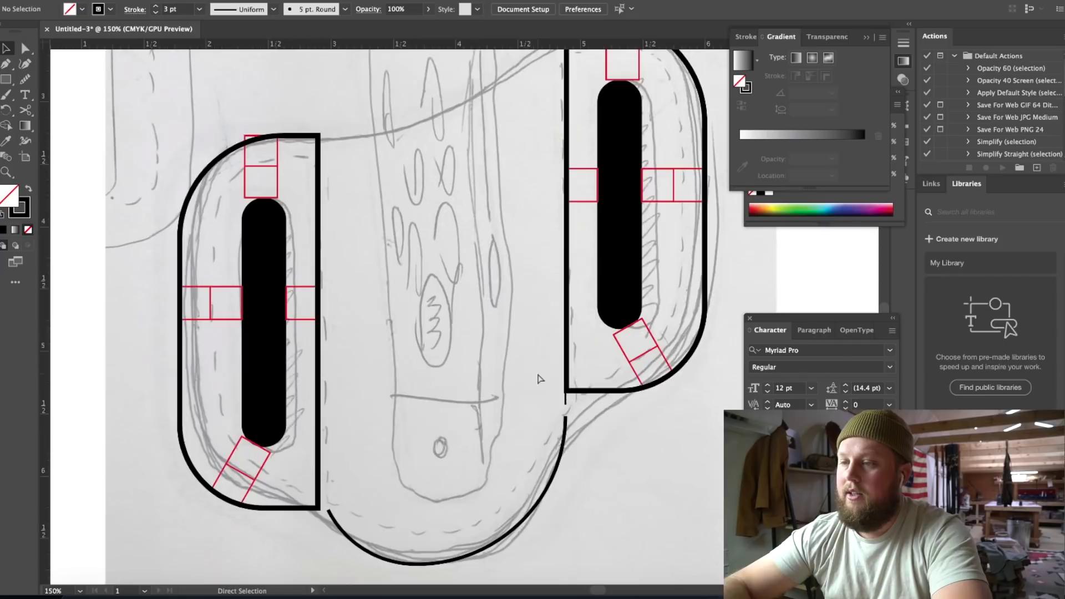
{"action": "scroll", "coordinate": [538, 379], "scroll_direction": "up", "scroll_amount": 5}
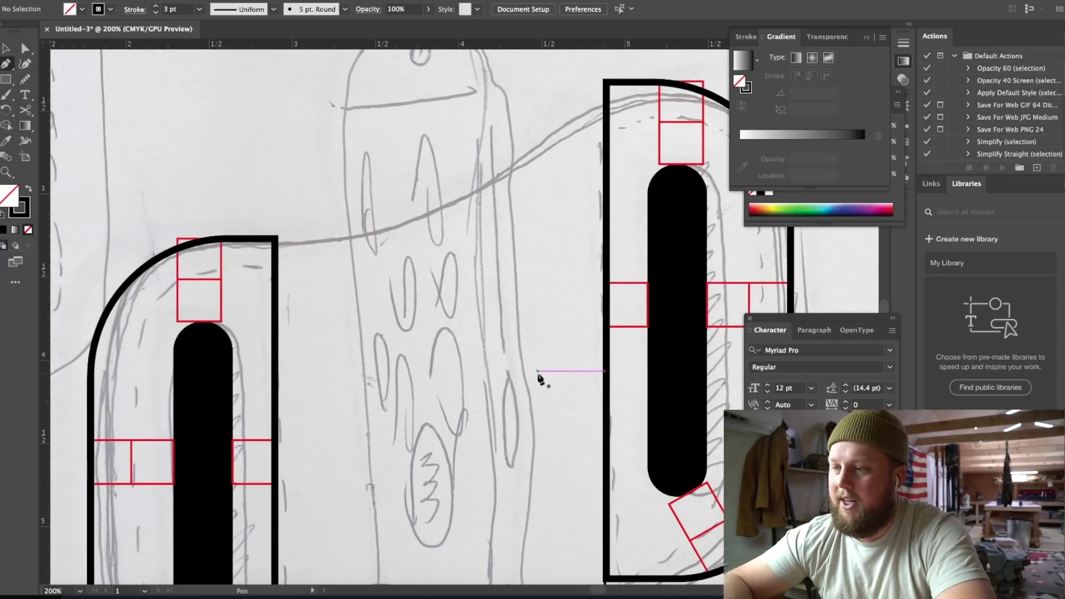
{"action": "key", "text": "p"}
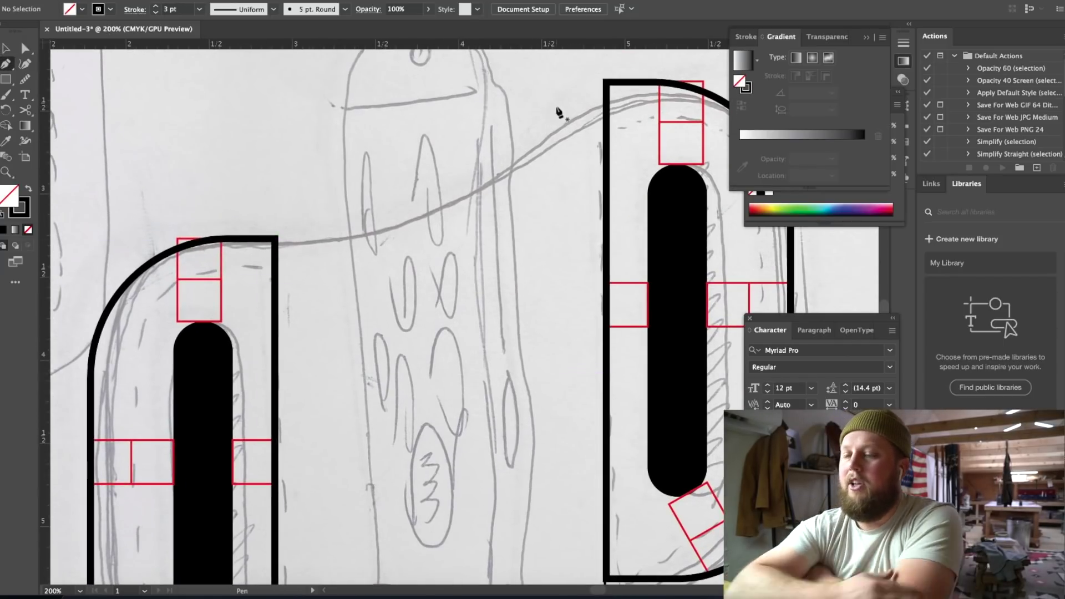
{"action": "left_click", "coordinate": [275, 239]}
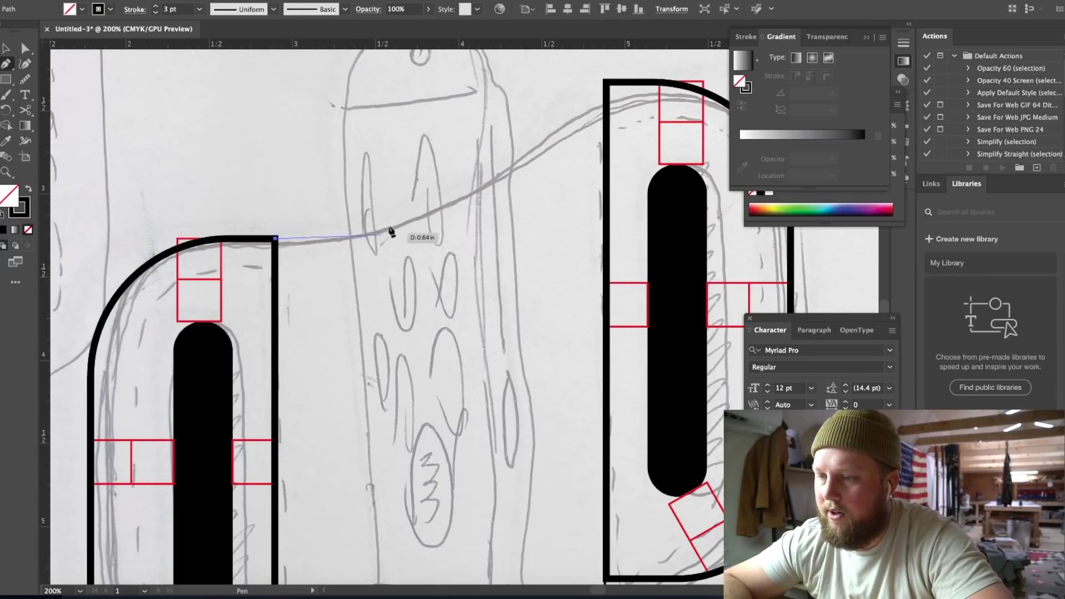
{"action": "left_click_drag", "start_coordinate": [427, 201], "coordinate": [471, 169]}
{"action": "mouse_move", "coordinate": [606, 82]}
{"action": "left_mouse_down"}
{"action": "mouse_move", "coordinate": [686, 78]}
{"action": "mouse_move", "coordinate": [560, 93]}
{"action": "mouse_move", "coordinate": [644, 84]}
{"action": "mouse_move", "coordinate": [670, 97]}
{"action": "left_mouse_up"}
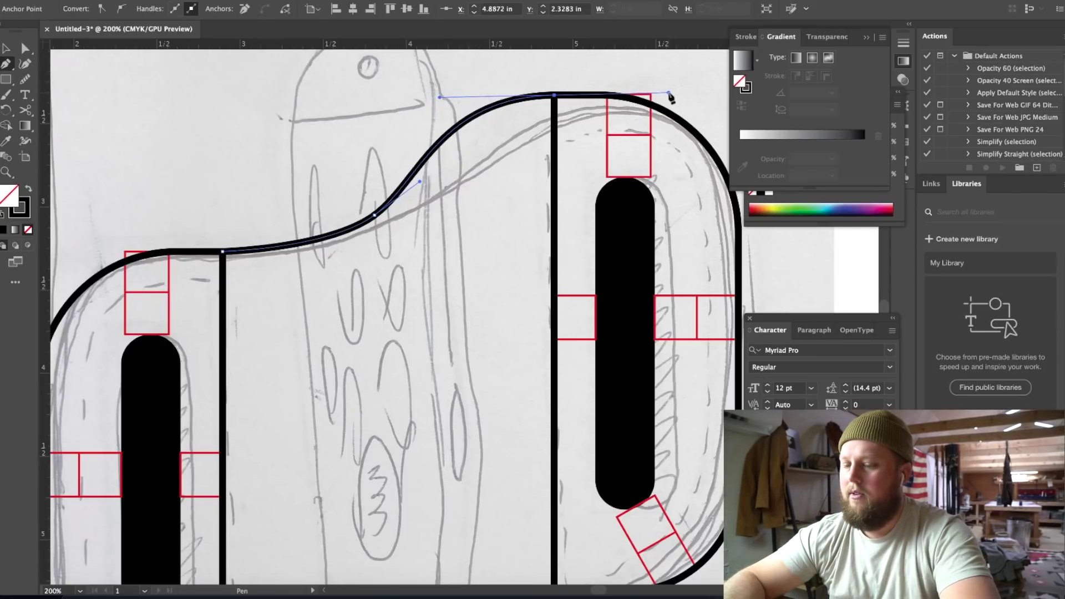
{"action": "key", "text": "ctrl+z"}
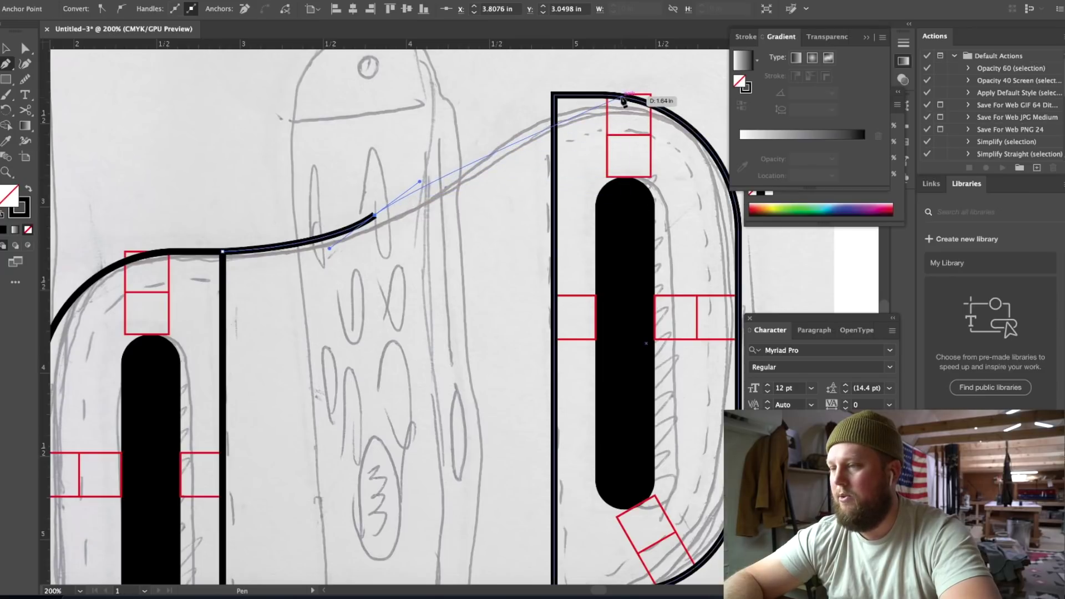
{"action": "left_click_drag", "start_coordinate": [621, 98], "coordinate": [709, 107]}
{"action": "key", "text": "ctrl+z"}
{"action": "left_click_drag", "start_coordinate": [428, 154], "coordinate": [499, 109]}
{"action": "key", "text": "ctrl+z"}
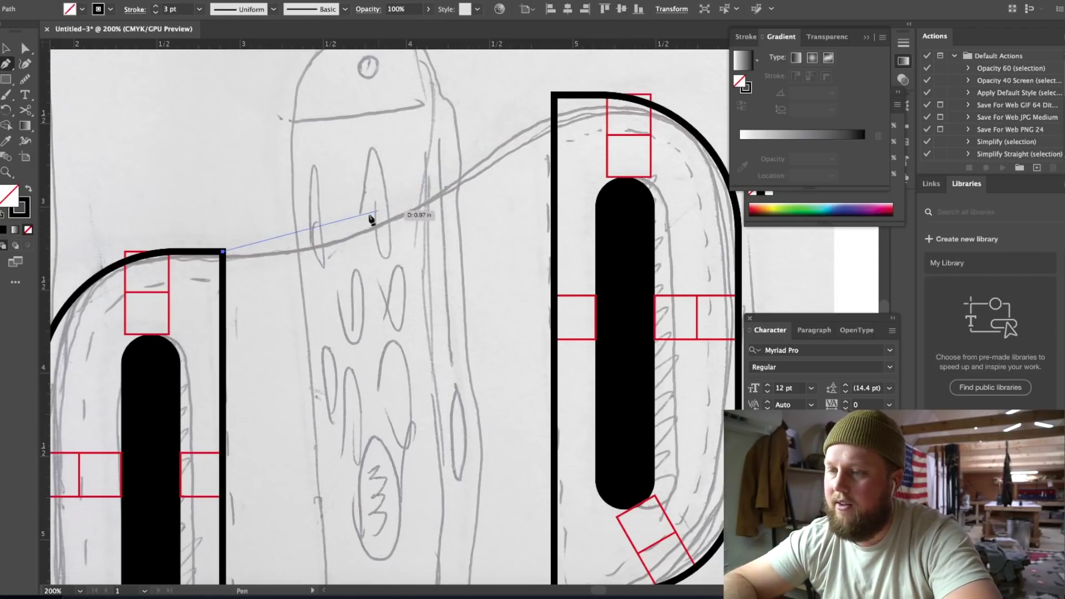
{"action": "left_click_drag", "start_coordinate": [411, 211], "coordinate": [487, 154]}
{"action": "key", "text": "ctrl+z"}
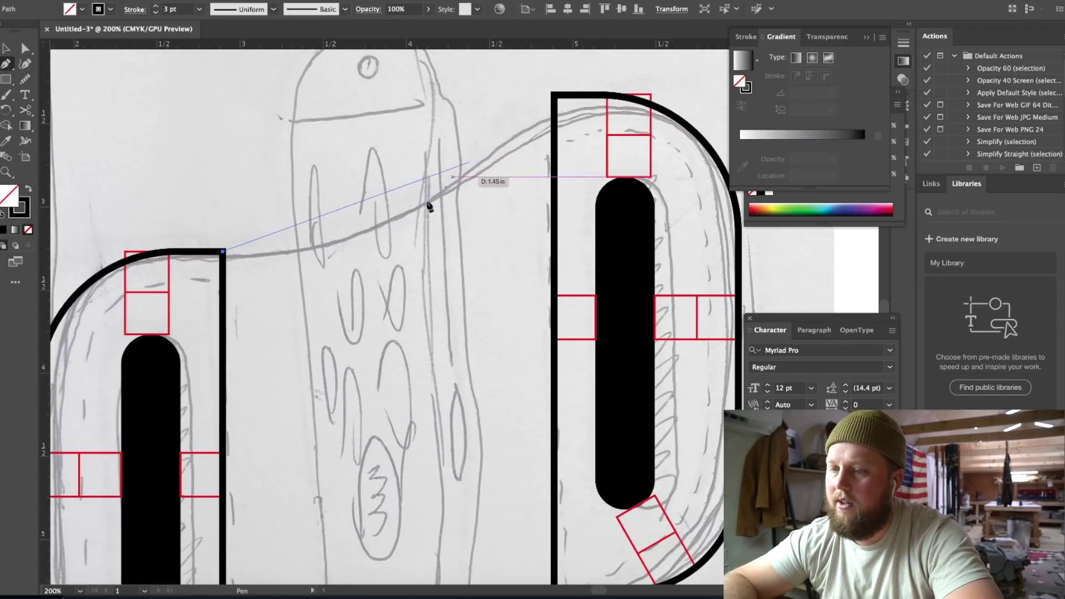
{"action": "key", "text": "Escape"}
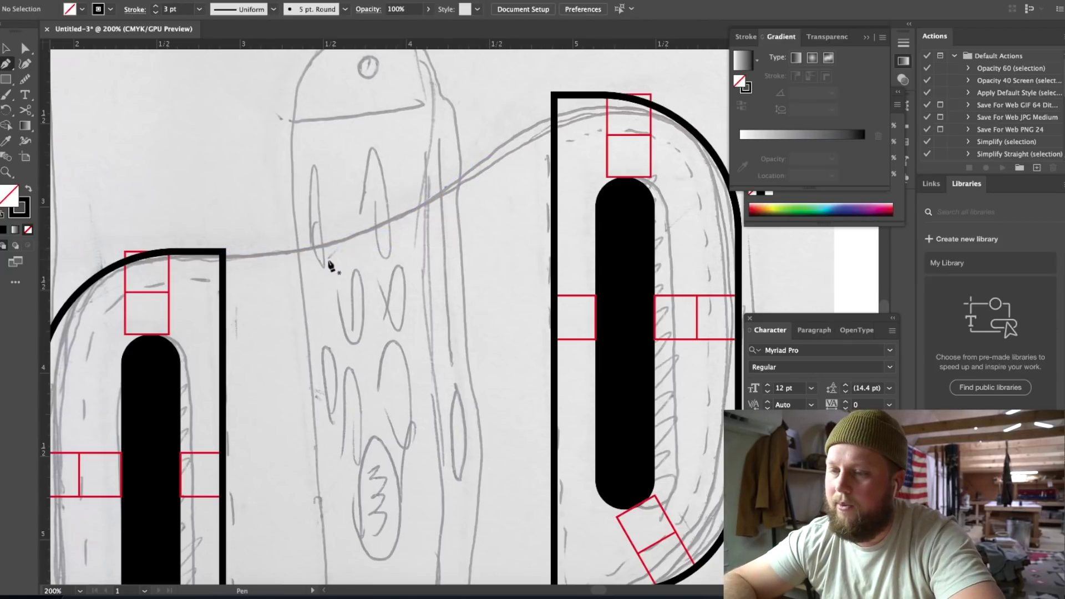
- Draw a Pen curve from the left outline's top edge, dipping across the knife handle and rising to the right outline's top edge
{"action": "scroll", "coordinate": [330, 265], "scroll_direction": "left", "scroll_amount": 5}
{"action": "scroll", "coordinate": [329, 266], "scroll_direction": "down", "scroll_amount": 2}
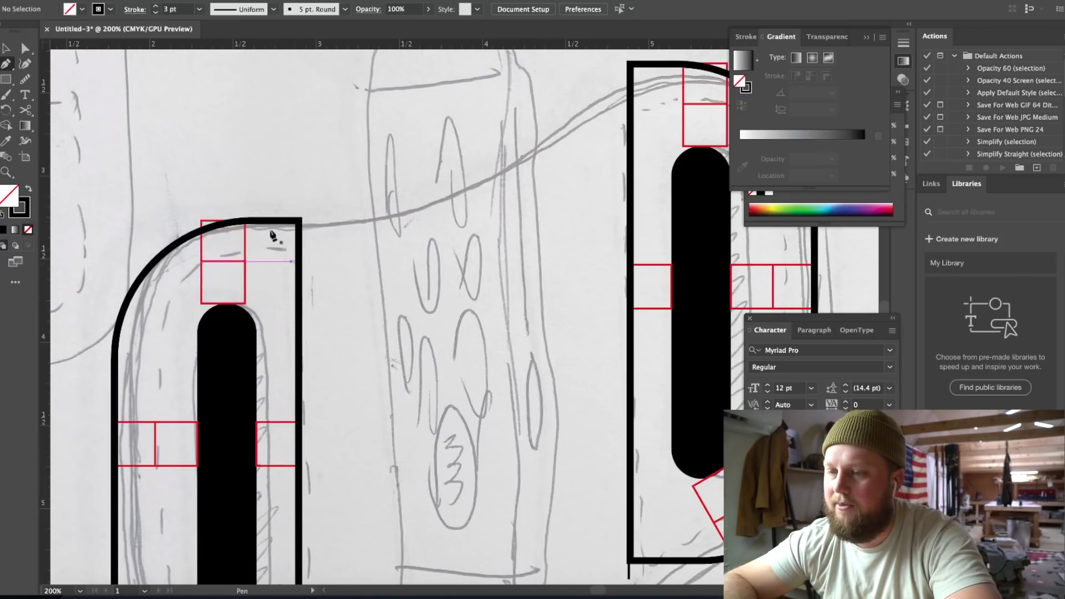
{"action": "left_click", "coordinate": [224, 223]}
{"action": "left_click_drag", "start_coordinate": [393, 284], "coordinate": [405, 285]}
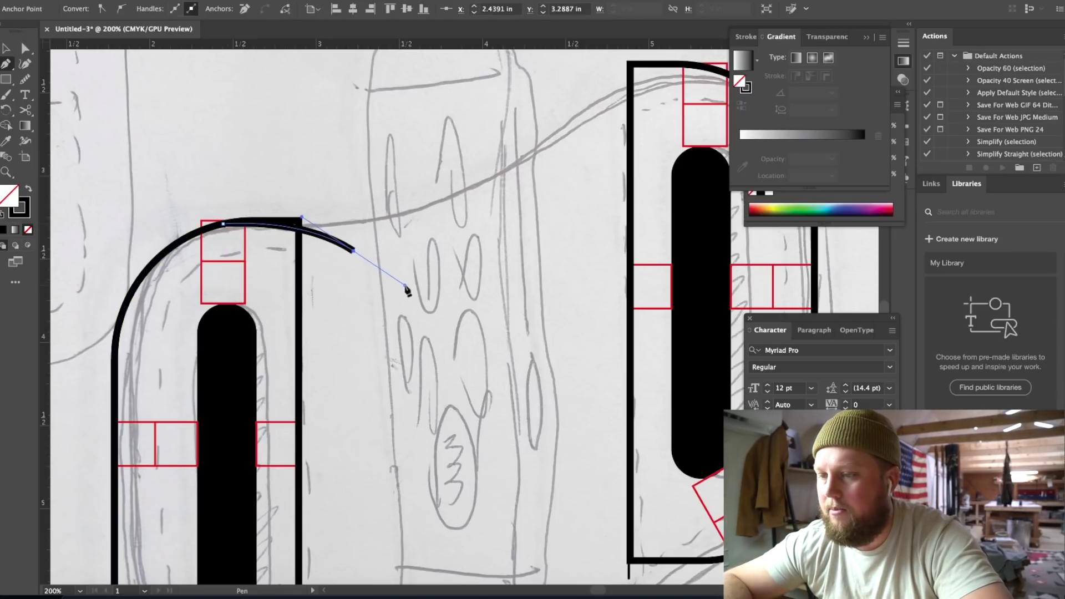
{"action": "left_click_drag", "start_coordinate": [489, 251], "coordinate": [514, 236]}
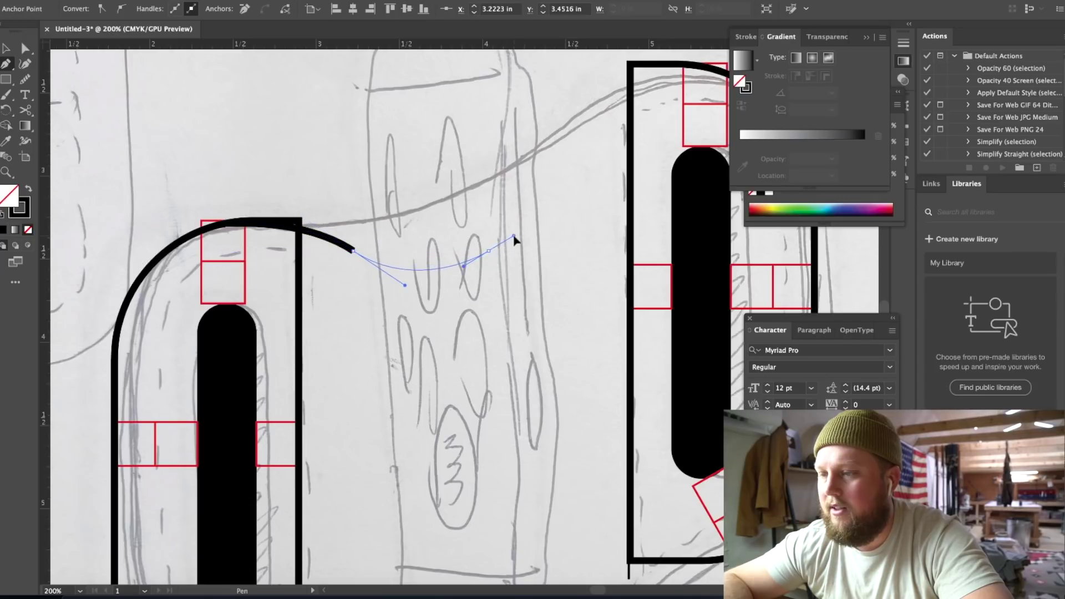
{"action": "left_click_drag", "start_coordinate": [562, 147], "coordinate": [580, 108]}
{"action": "scroll", "coordinate": [609, 107], "scroll_direction": "right", "scroll_amount": 2}
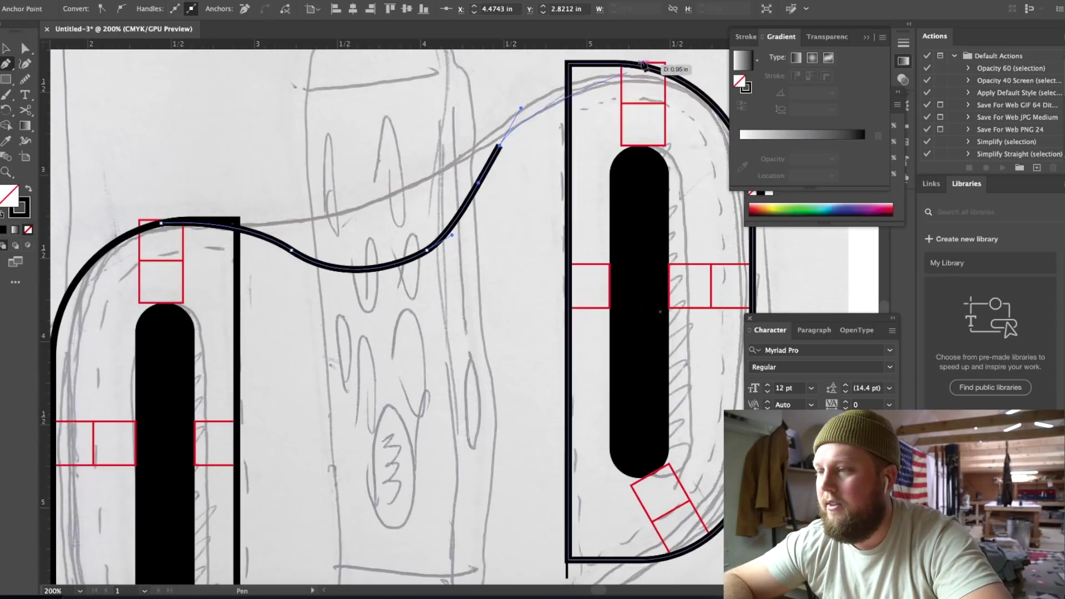
{"action": "left_click_drag", "start_coordinate": [643, 63], "coordinate": [724, 76]}
{"action": "scroll", "coordinate": [471, 100], "scroll_direction": "up", "scroll_amount": 3}
{"action": "scroll", "coordinate": [470, 100], "scroll_direction": "right", "scroll_amount": 1}
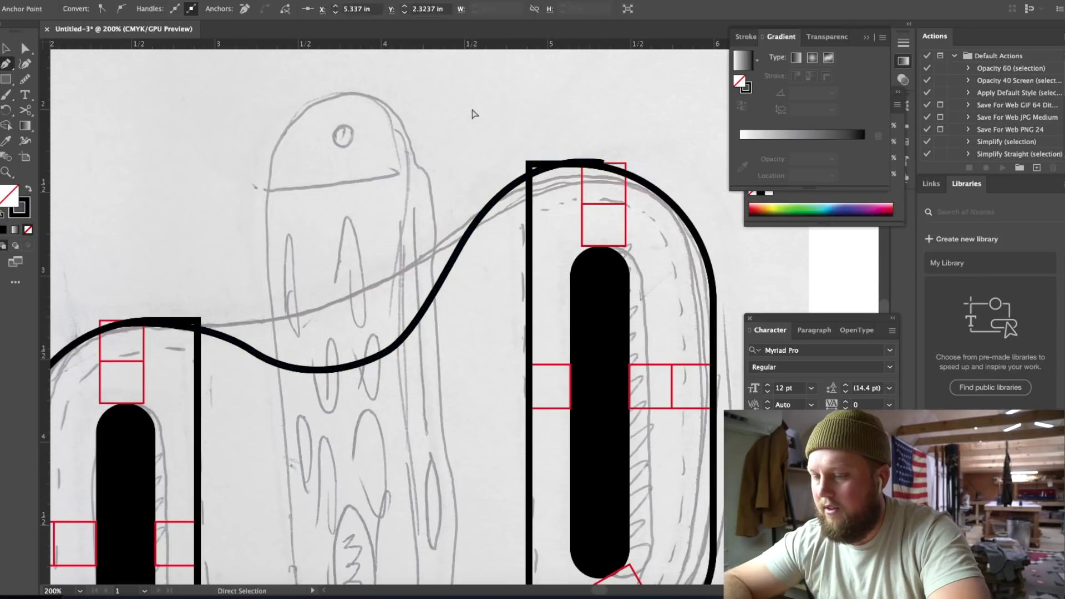
{"action": "left_click", "coordinate": [471, 107], "text": "ctrl"}
- Nudge the connecting curve's right end anchor down so it lines up with the right outline's rounded top edge
{"action": "key", "text": "v"}
{"action": "key", "text": "ctrl+="}
{"action": "key", "text": "ctrl+="}
{"action": "scroll", "coordinate": [471, 108], "scroll_direction": "up", "scroll_amount": 1}
{"action": "scroll", "coordinate": [471, 108], "scroll_direction": "right", "scroll_amount": 1}
{"action": "key", "text": "a"}
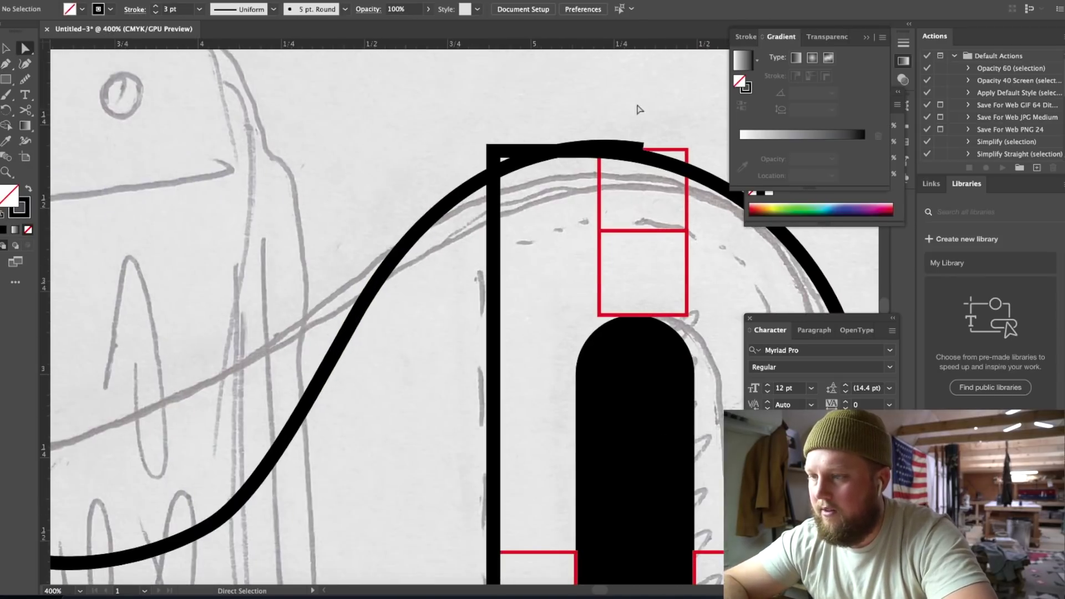
{"action": "left_click", "coordinate": [643, 148]}
{"action": "left_click_drag", "start_coordinate": [642, 148], "coordinate": [640, 156]}
{"action": "left_click", "coordinate": [618, 124]}
- Examine how the connecting top curve flows between the left and right slot outlines
{"action": "key", "text": "v"}
{"action": "key", "text": "ctrl+minus"}
{"action": "key", "text": "ctrl+minus"}
{"action": "key", "text": "a"}
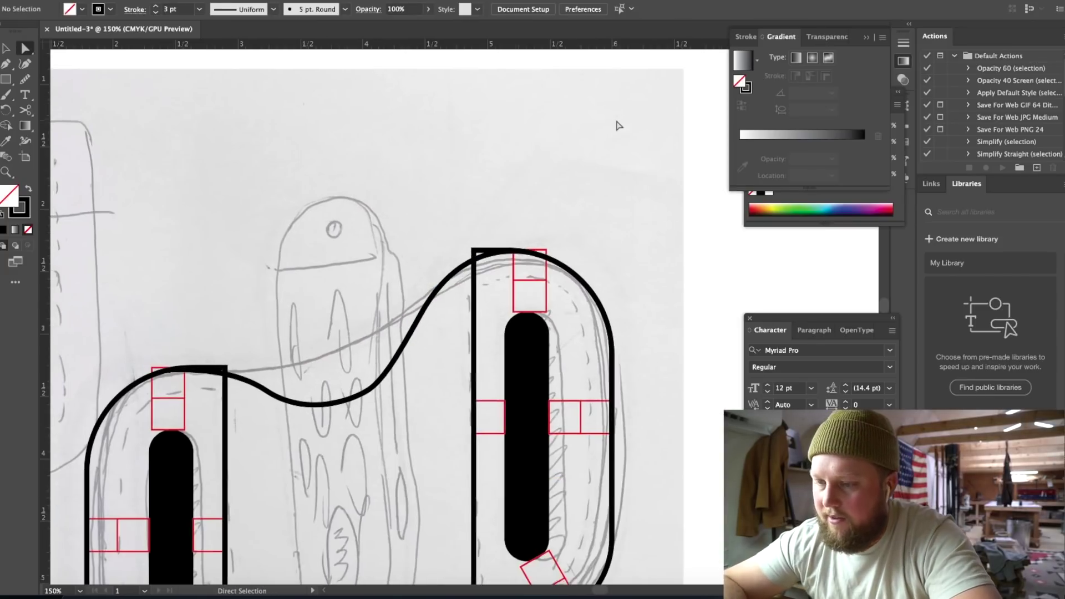
{"action": "scroll", "coordinate": [617, 126], "scroll_direction": "down", "scroll_amount": 3}
{"action": "scroll", "coordinate": [618, 125], "scroll_direction": "left", "scroll_amount": 3}
{"action": "key", "text": "ctrl+minus"}
{"action": "key", "text": "ctrl+minus"}
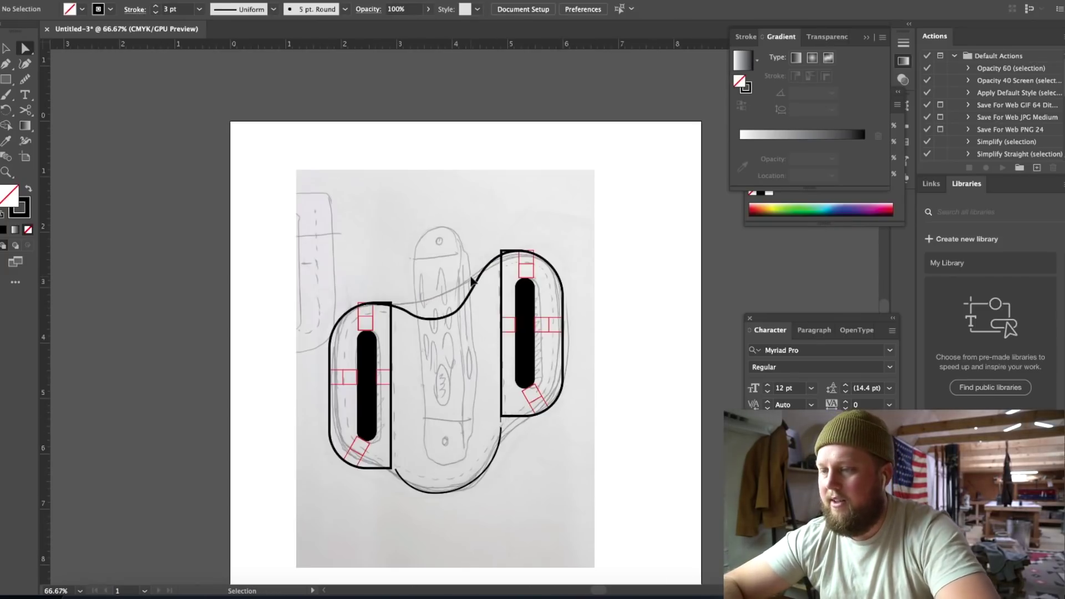
{"action": "key", "text": "ctrl+plus"}
{"action": "key", "text": "ctrl+plus"}
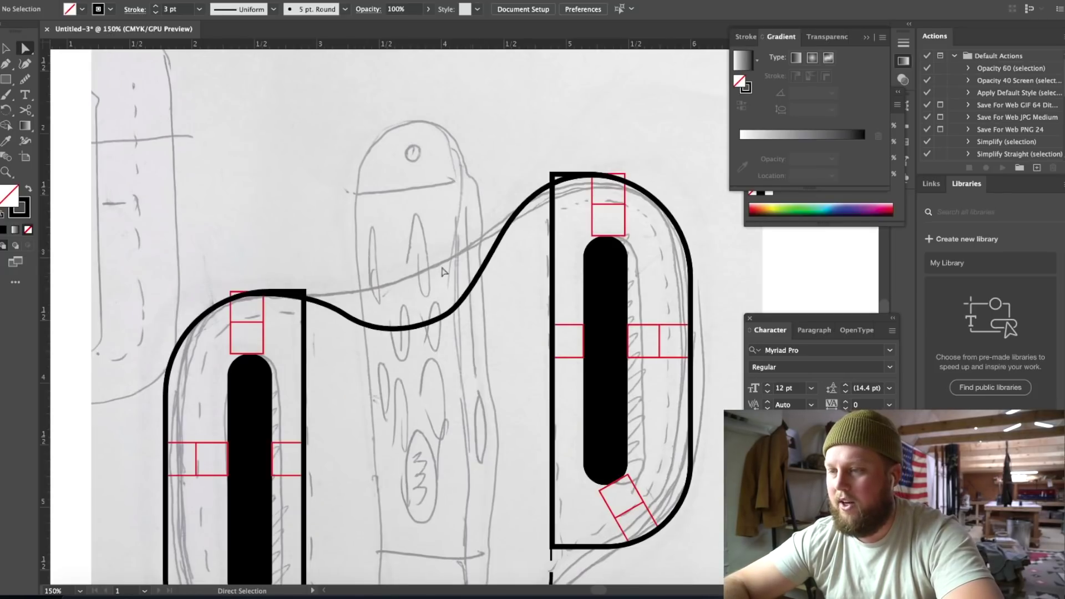
- Cut the left outline with the Scissors tool on its rounded top edge, where the connecting curve meets it
{"action": "scroll", "coordinate": [432, 212], "scroll_direction": "down", "scroll_amount": 2}
{"action": "scroll", "coordinate": [432, 212], "scroll_direction": "left", "scroll_amount": 2}
{"action": "key", "text": "ctrl+plus"}
{"action": "key", "text": "ctrl+plus"}
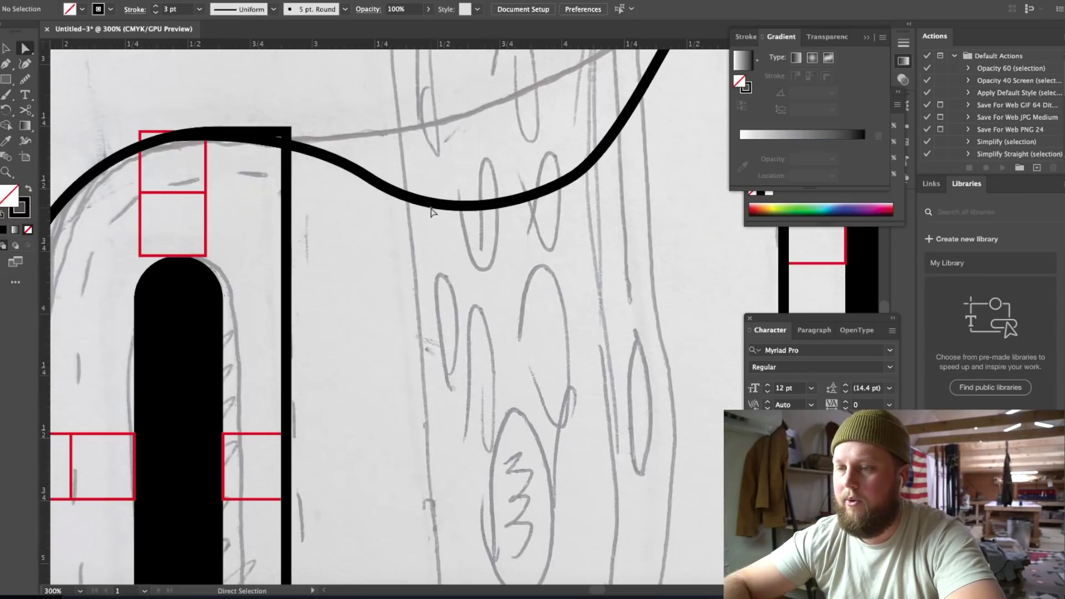
{"action": "scroll", "coordinate": [432, 212], "scroll_direction": "left", "scroll_amount": 4}
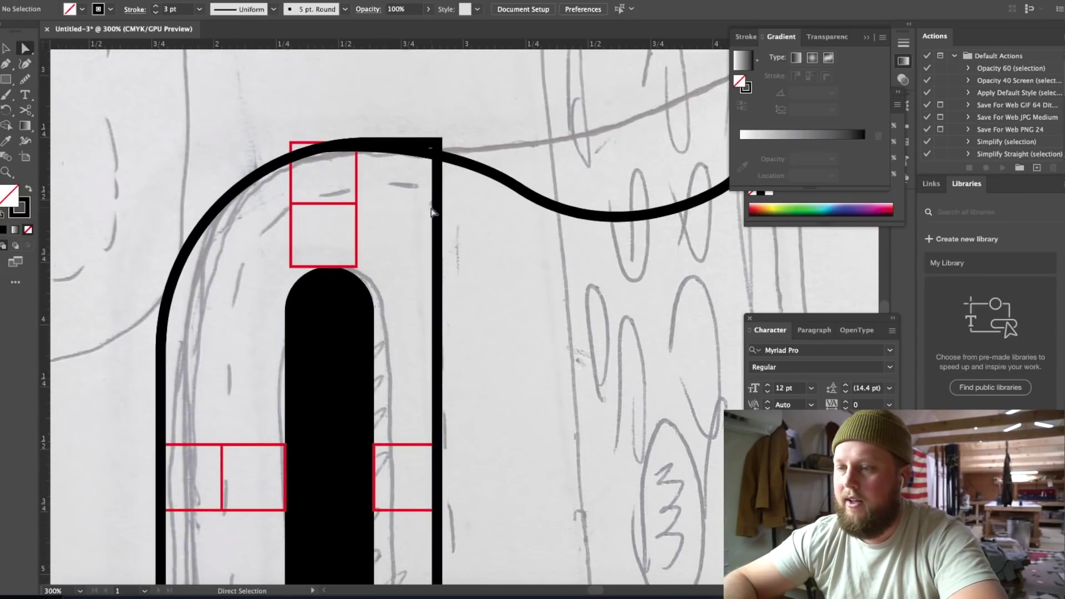
{"action": "key", "text": "v"}
{"action": "left_click", "coordinate": [440, 248]}
{"action": "key", "text": "ctrl+plus"}
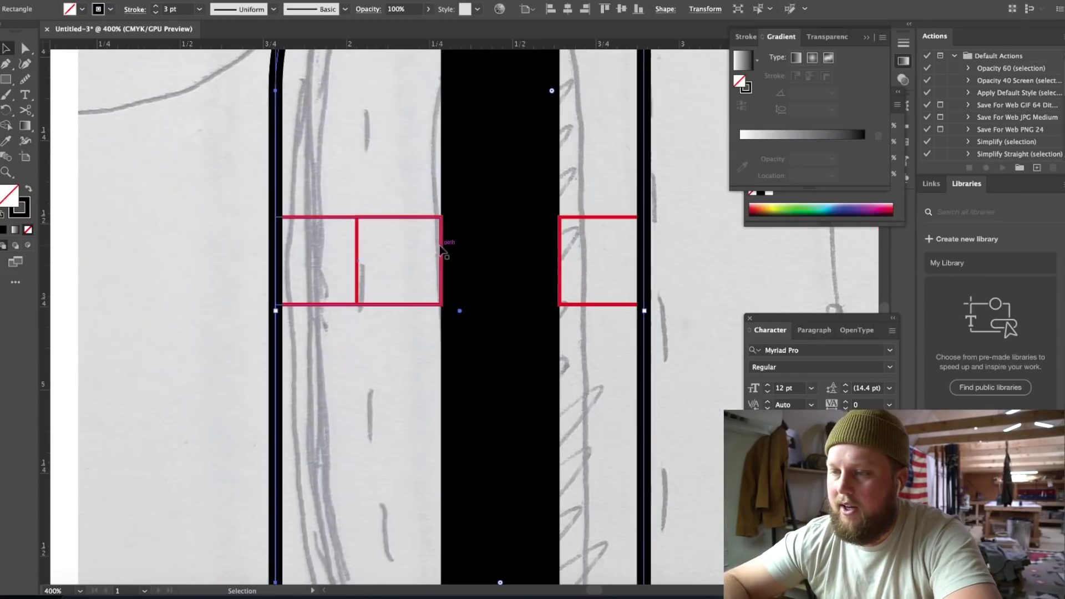
{"action": "scroll", "coordinate": [441, 250], "scroll_direction": "up", "scroll_amount": 10}
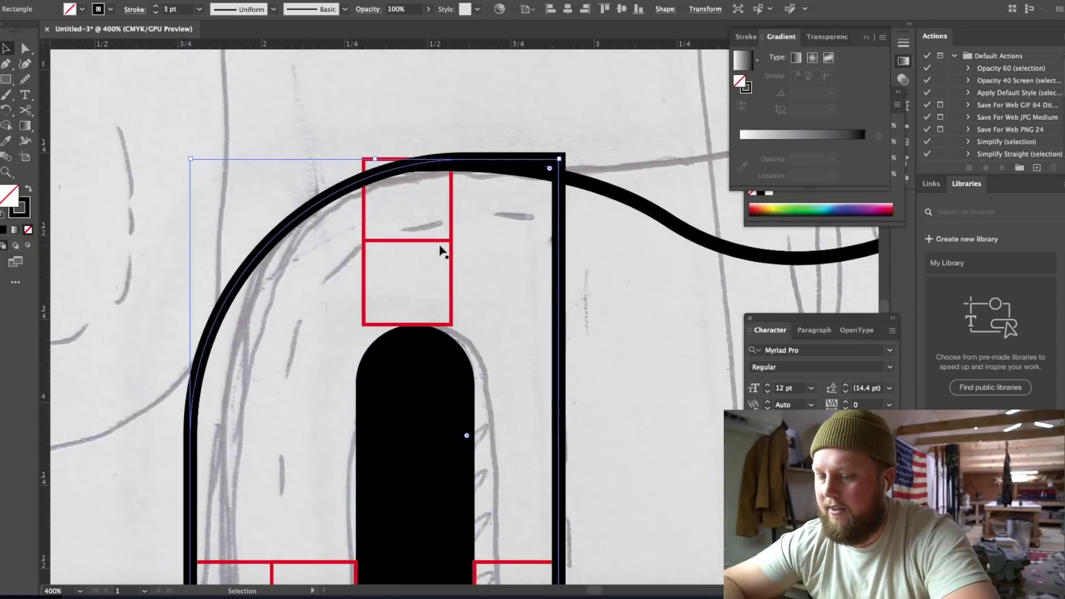
{"action": "key", "text": "a"}
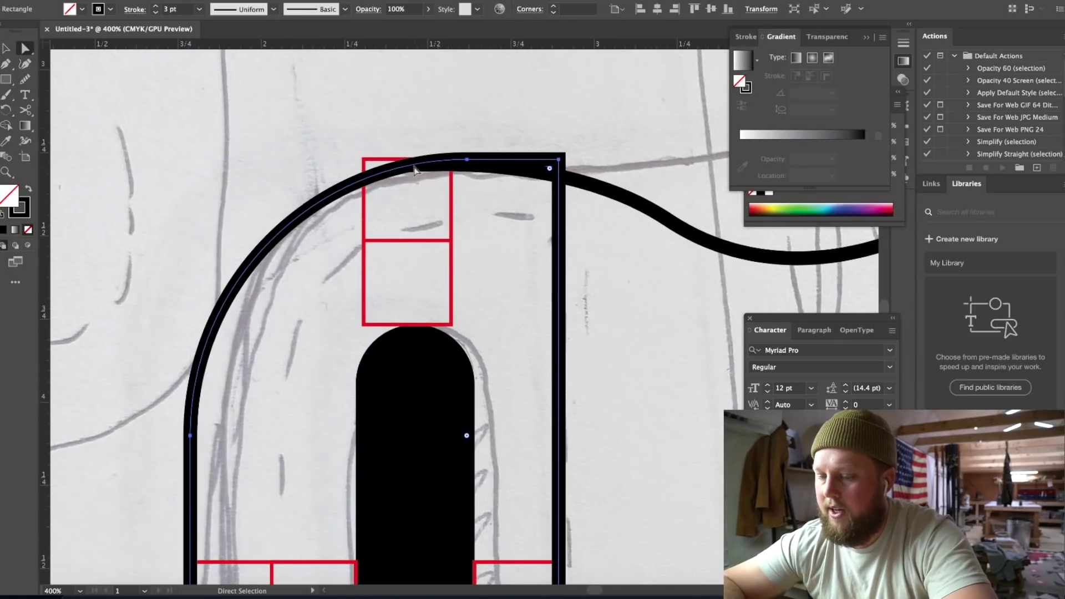
{"action": "key", "text": "c"}
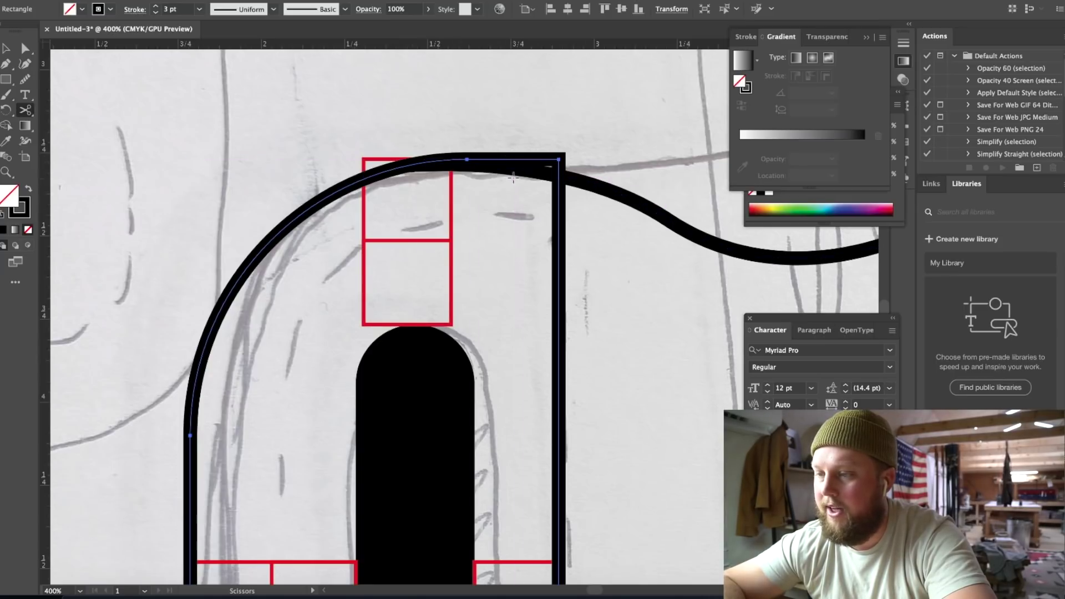
{"action": "left_click", "coordinate": [407, 165]}
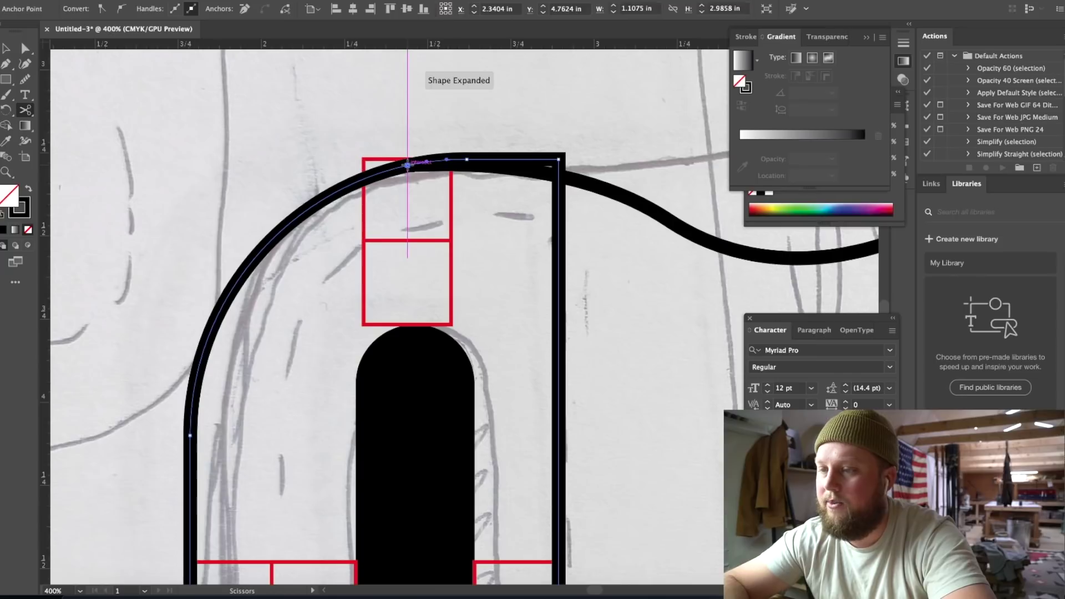
- Cut the left outline at its lower inner corner and delete the straight inner side with the leftover top corner
{"action": "scroll", "coordinate": [480, 142], "scroll_direction": "down", "scroll_amount": 15}
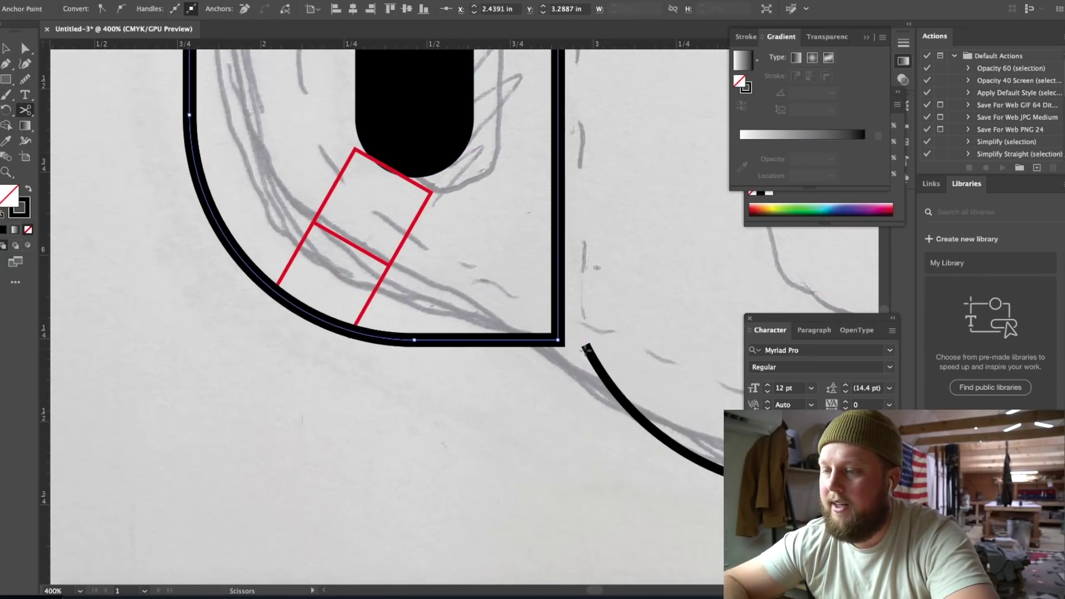
{"action": "left_click", "coordinate": [556, 341]}
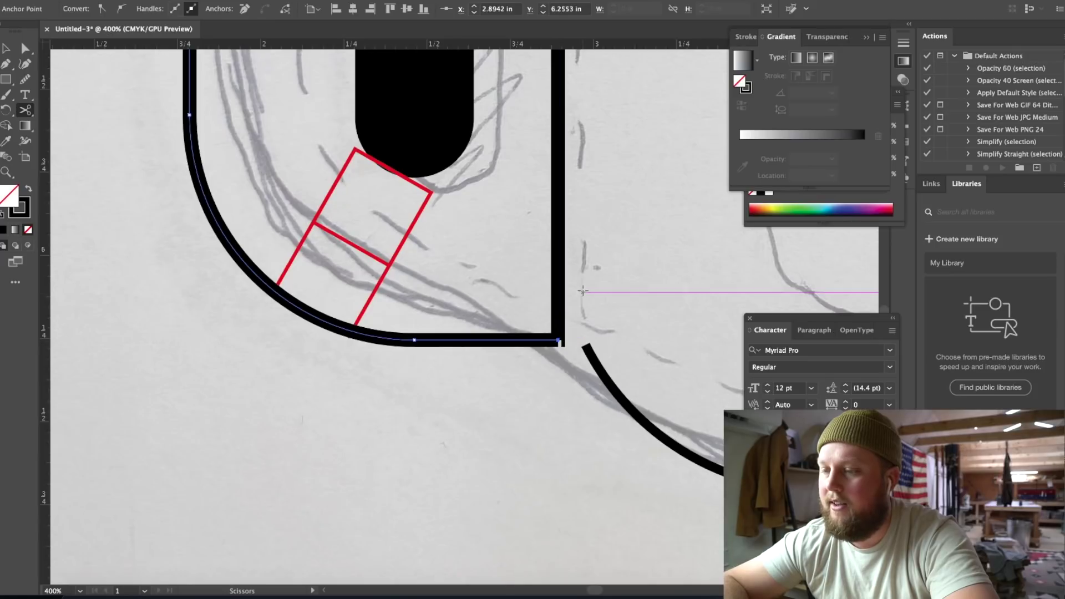
{"action": "key", "text": "a"}
{"action": "left_click", "coordinate": [560, 291]}
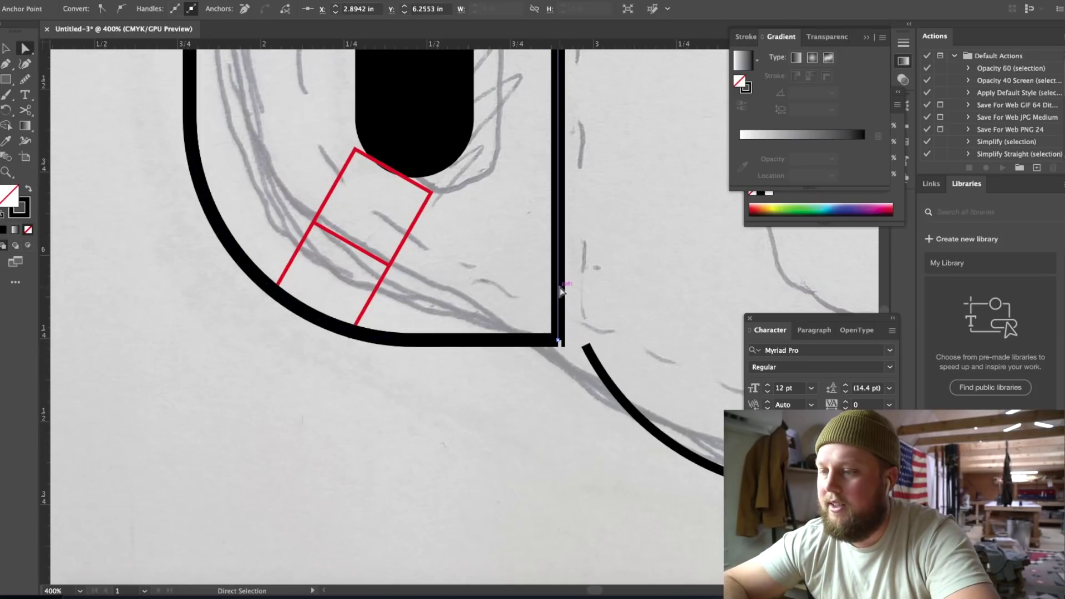
{"action": "scroll", "coordinate": [561, 292], "scroll_direction": "up", "scroll_amount": 10}
{"action": "key", "text": "Delete"}
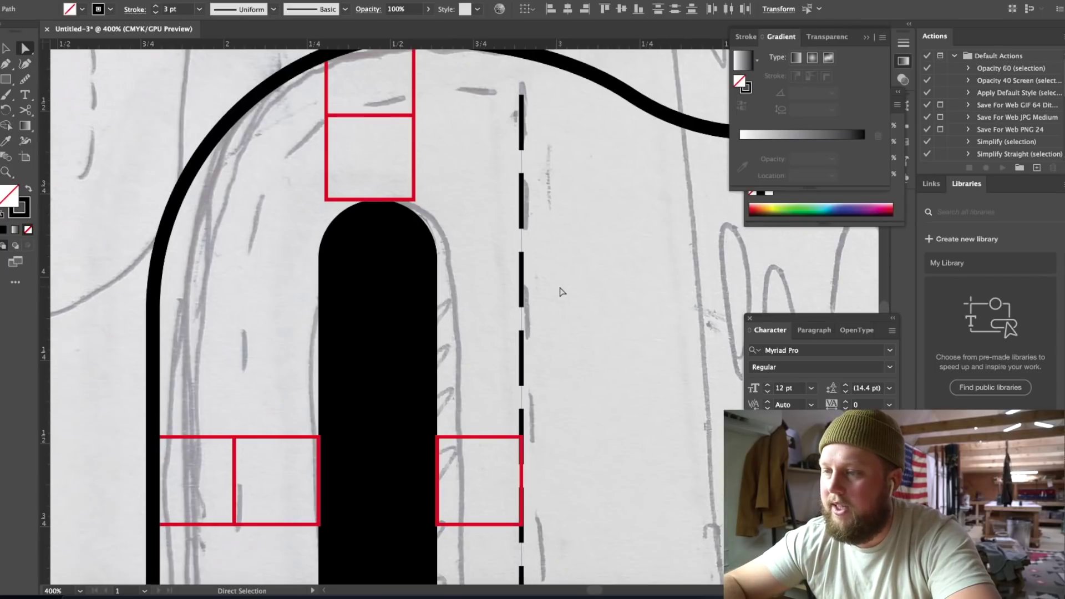
- Delete the right outline's straight inner side and leftover top corner, keeping the dashed fold line
{"action": "key", "text": "ctrl+minus"}
{"action": "key", "text": "ctrl+minus"}
{"action": "key", "text": "ctrl+minus"}
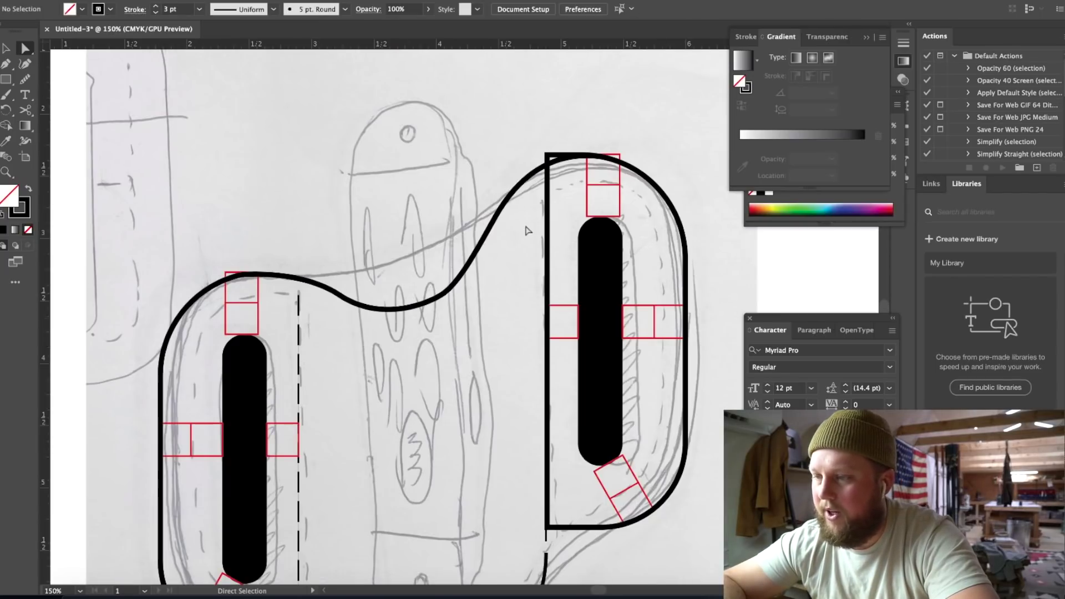
{"action": "key", "text": "ctrl+plus"}
{"action": "key", "text": "ctrl+plus"}
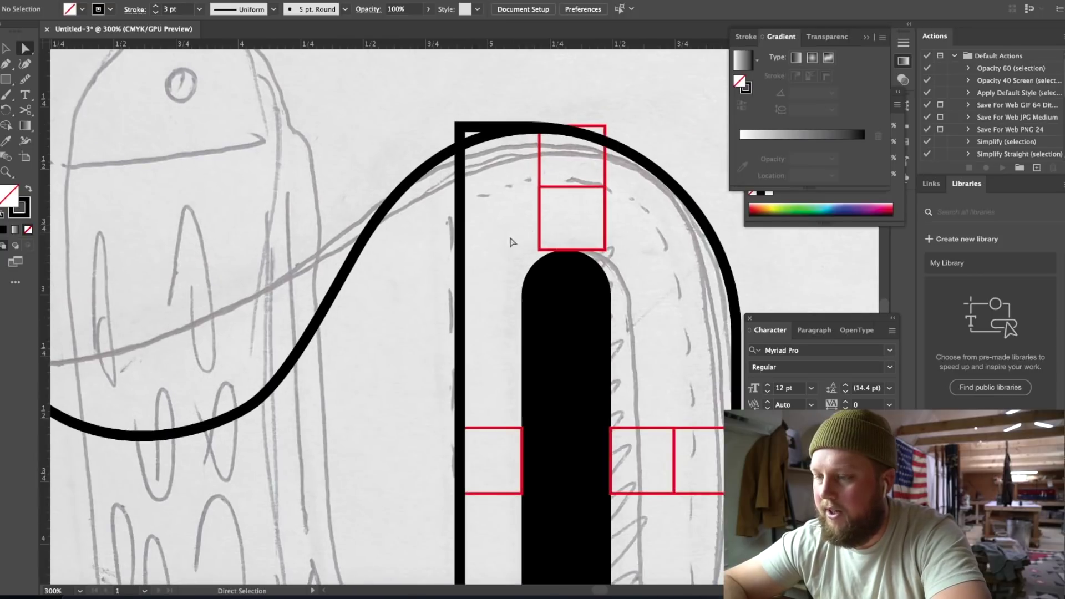
{"action": "scroll", "coordinate": [443, 277], "scroll_direction": "down", "scroll_amount": 10}
{"action": "scroll", "coordinate": [444, 277], "scroll_direction": "right", "scroll_amount": 3}
{"action": "left_click", "coordinate": [372, 325]}
{"action": "key", "text": "Delete"}
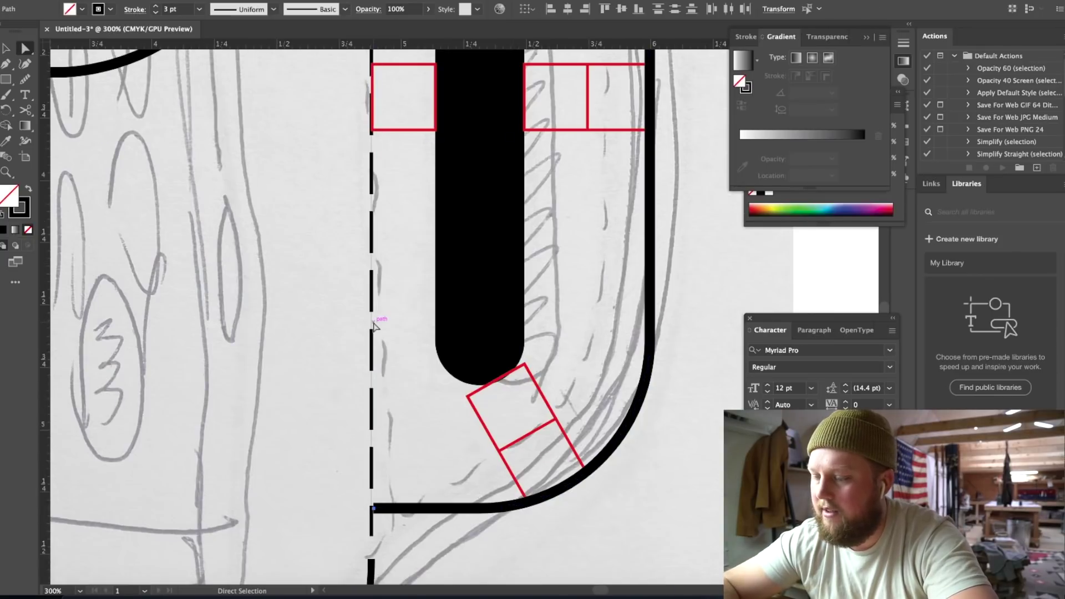
- Examine the whole sheath outline against the sketch with the inner sides removed
{"action": "key", "text": "ctrl+shift+a"}
{"action": "key", "text": "ctrl+minus"}
{"action": "key", "text": "ctrl+minus"}
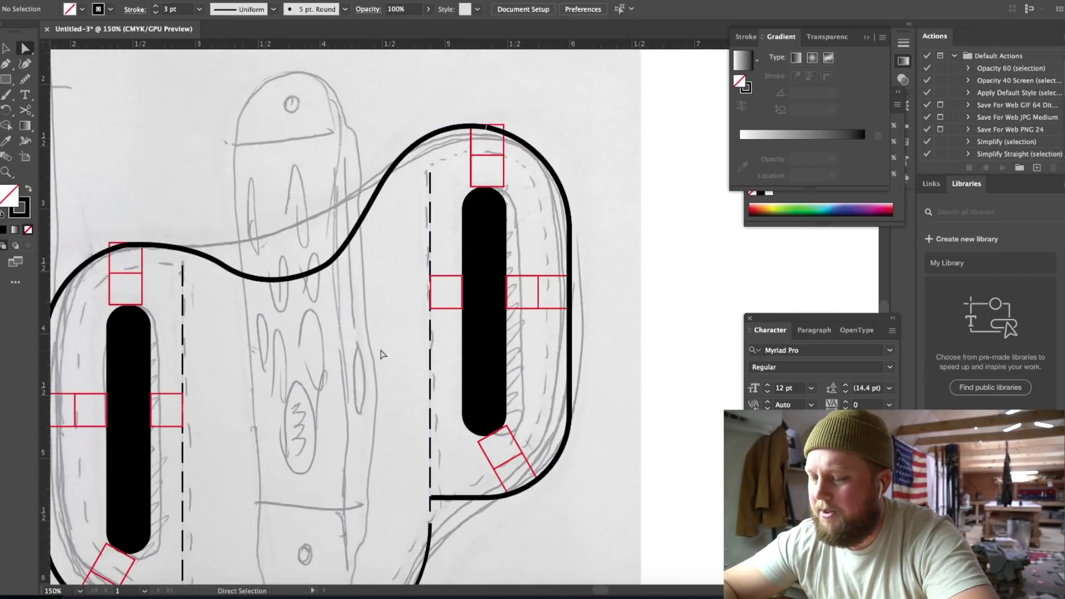
{"action": "key", "text": "ctrl+minus"}
{"action": "key", "text": "ctrl+plus"}
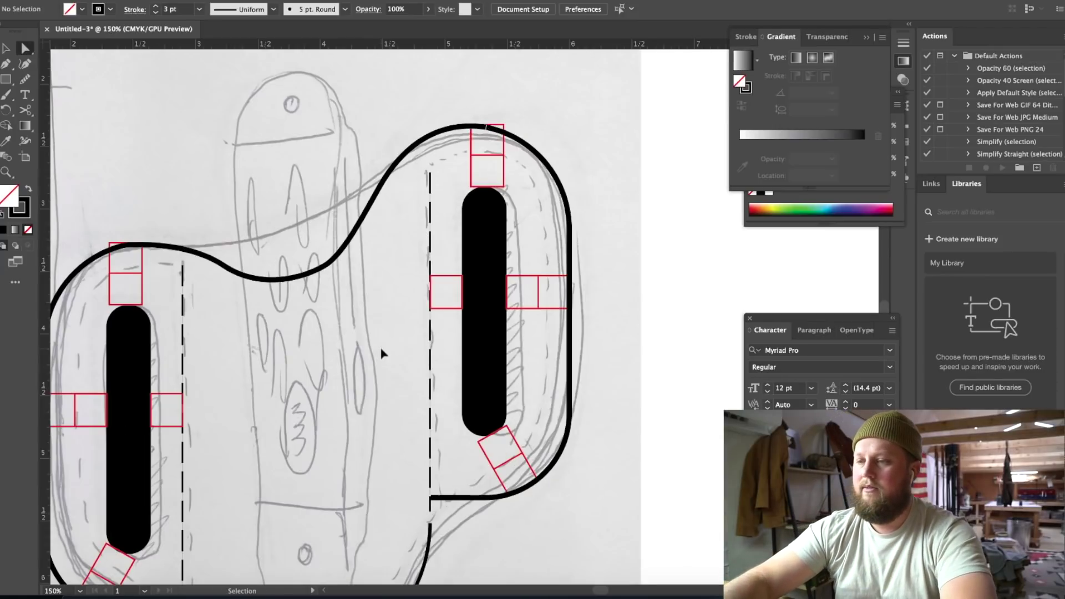
{"action": "key", "text": "ctrl+minus"}
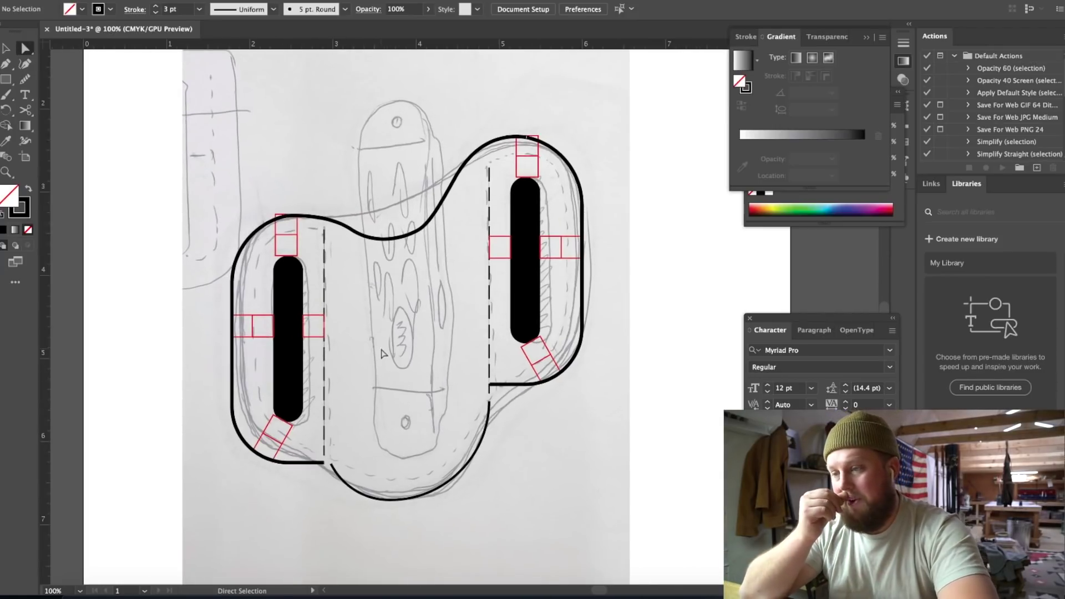
{"action": "key", "text": "ctrl+minus"}
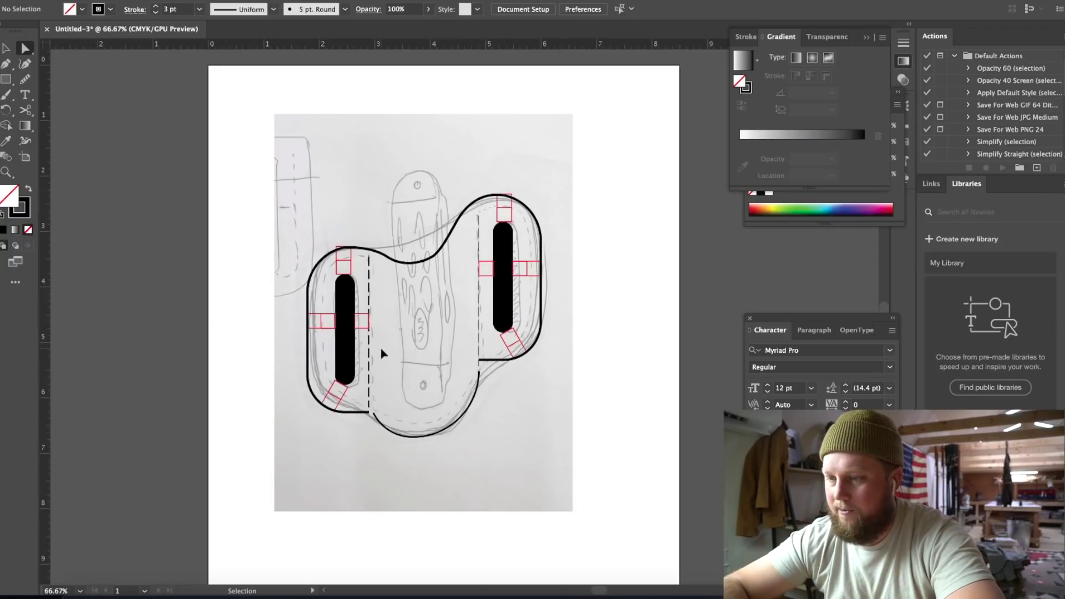
{"action": "key", "text": "ctrl+plus"}
{"action": "key", "text": "ctrl+plus"}
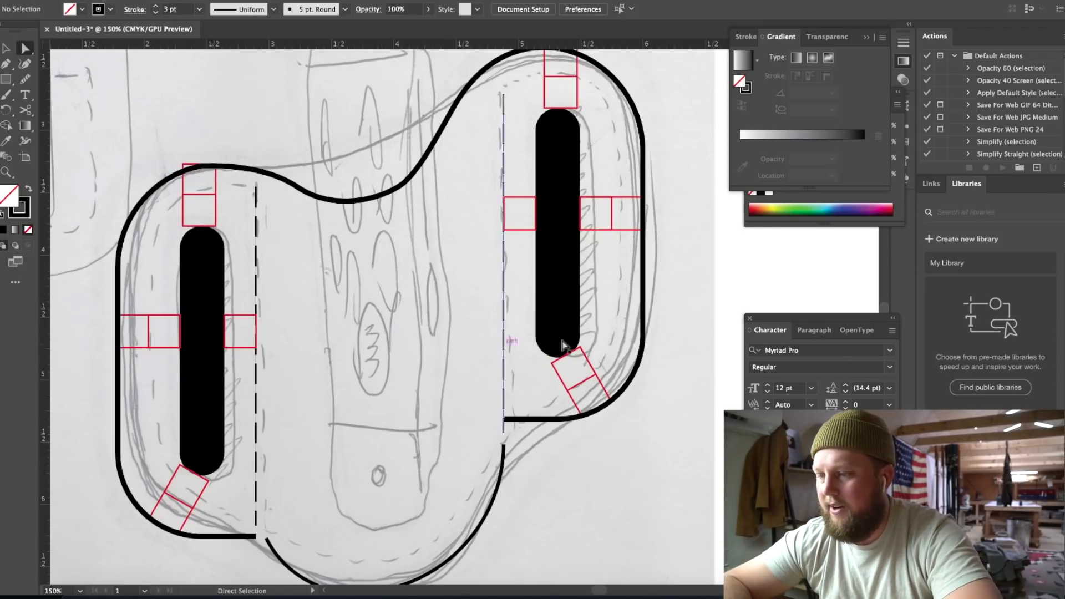
- Delete all the red spacing squares around the left and right belt slots
{"action": "left_click", "coordinate": [582, 403]}
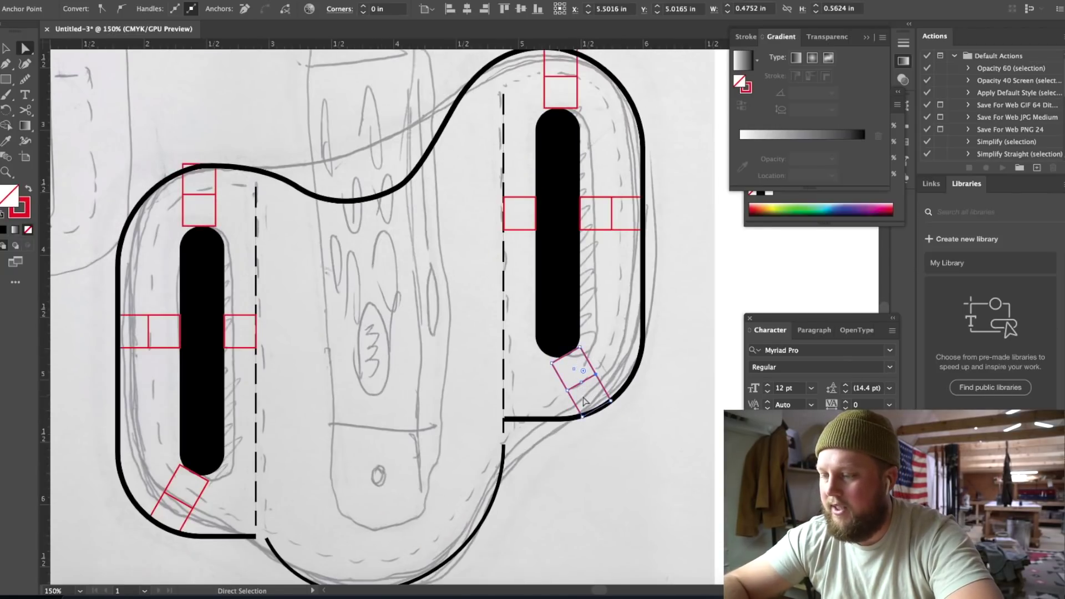
{"action": "key", "text": "Delete"}
{"action": "left_click_drag", "start_coordinate": [600, 187], "coordinate": [630, 240]}
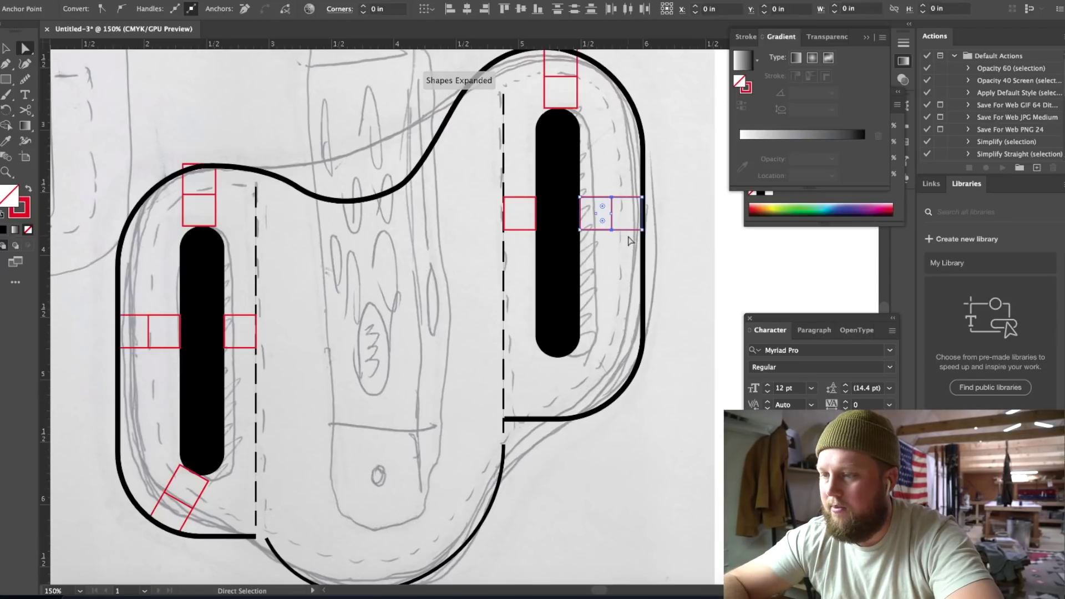
{"action": "key", "text": "Delete"}
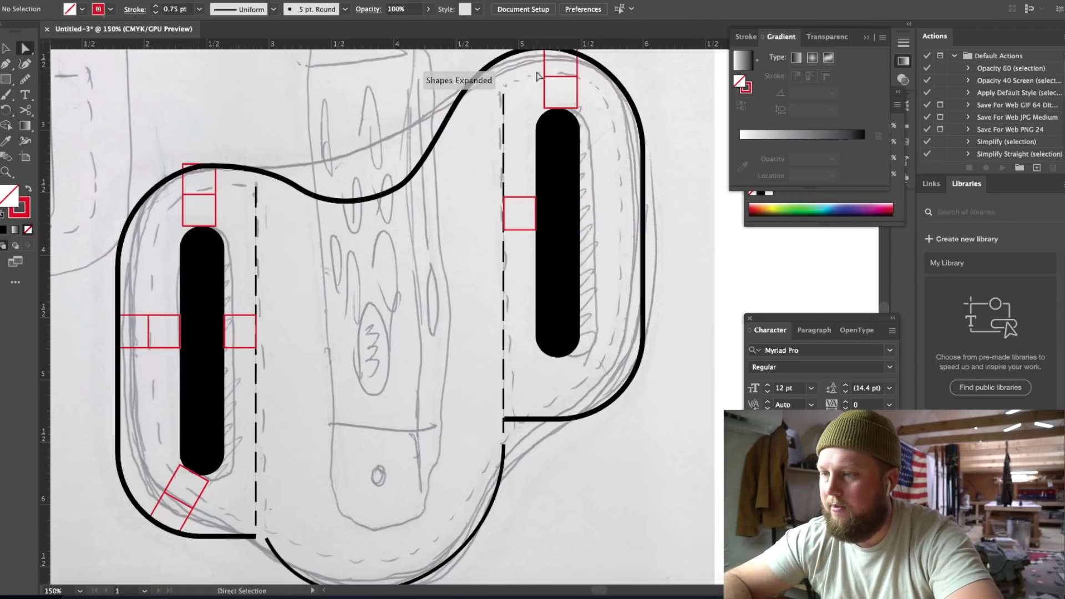
{"action": "key", "text": "v"}
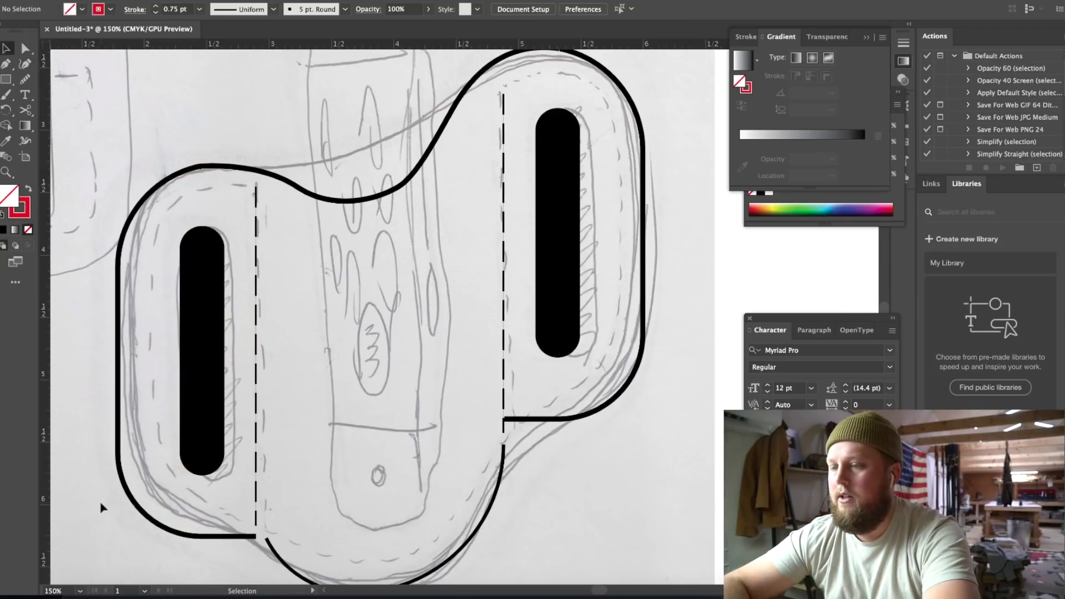
- Examine the gap between the left outline's lower edge and the bottom curve under the knife
{"action": "scroll", "coordinate": [102, 506], "scroll_direction": "down", "scroll_amount": 2}
{"action": "scroll", "coordinate": [101, 506], "scroll_direction": "left", "scroll_amount": 2}
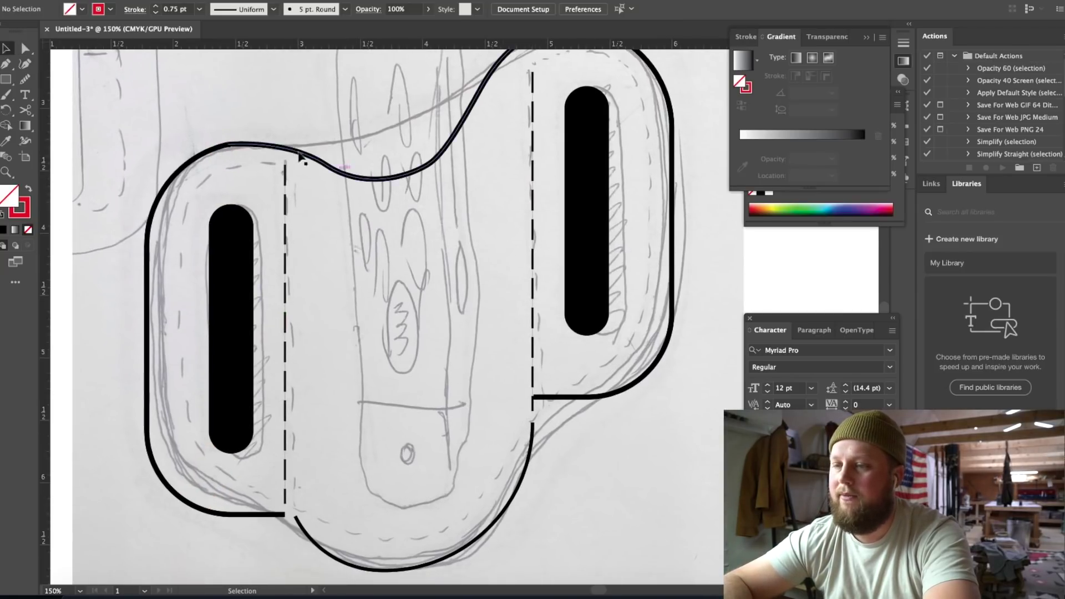
{"action": "scroll", "coordinate": [197, 174], "scroll_direction": "down", "scroll_amount": 5}
{"action": "key", "text": "ctrl+minus"}
{"action": "key", "text": "a"}
{"action": "left_click_drag", "start_coordinate": [345, 291], "coordinate": [390, 239]}
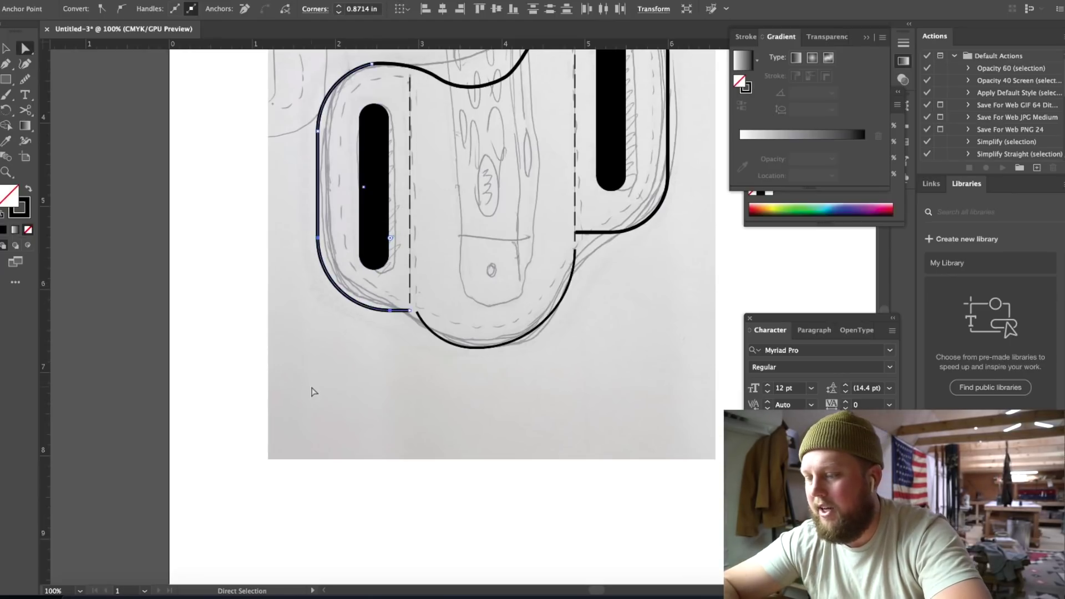
{"action": "key", "text": "ctrl+equal"}
{"action": "key", "text": "ctrl+equal"}
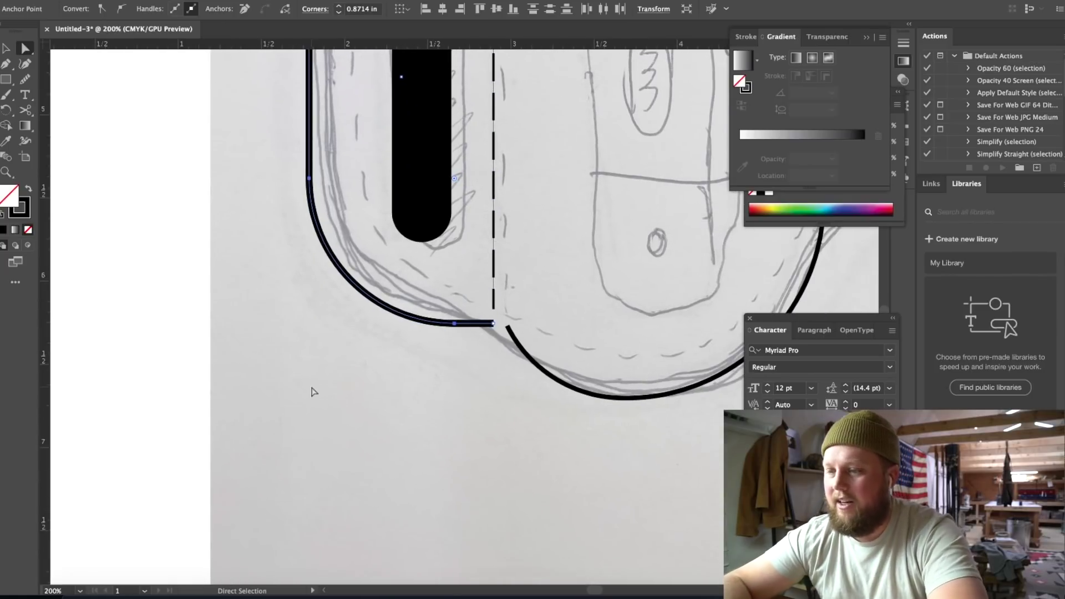
- Try drawing a Pen curve from the bottom curve's left part up to the left outline's lower rounded corner
{"action": "key", "text": "plus"}
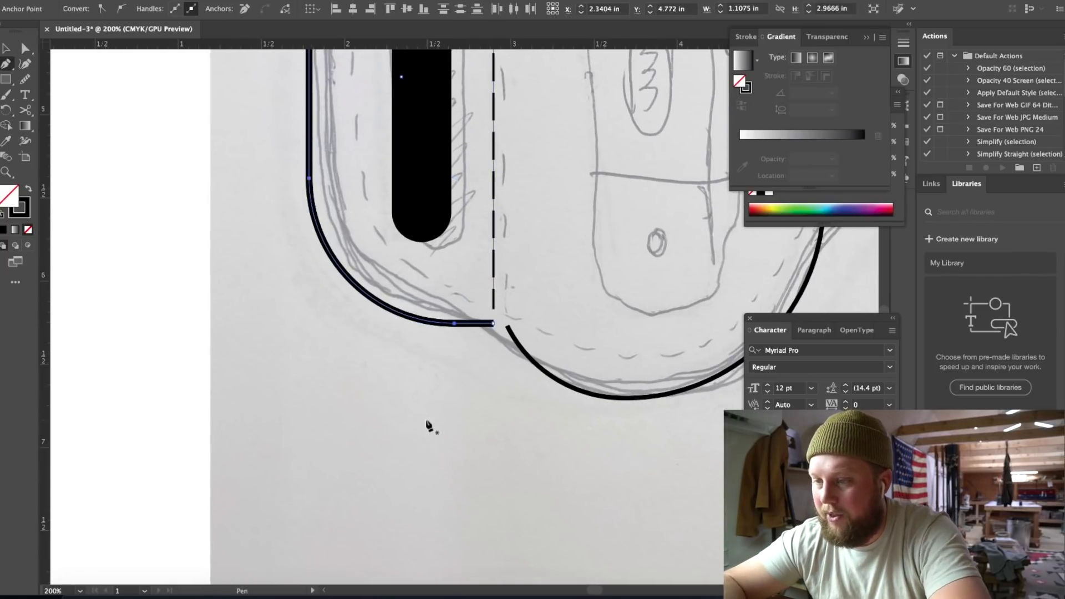
{"action": "key", "text": "p"}
{"action": "key", "text": "ctrl+equal"}
{"action": "left_click", "coordinate": [524, 409]}
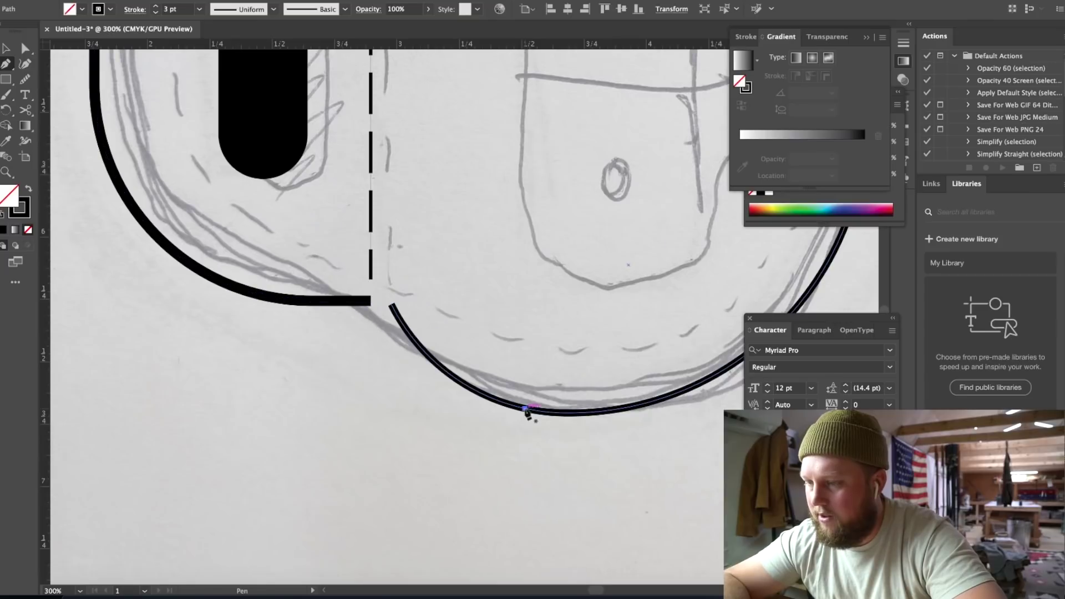
{"action": "left_click_drag", "start_coordinate": [391, 350], "coordinate": [355, 320]}
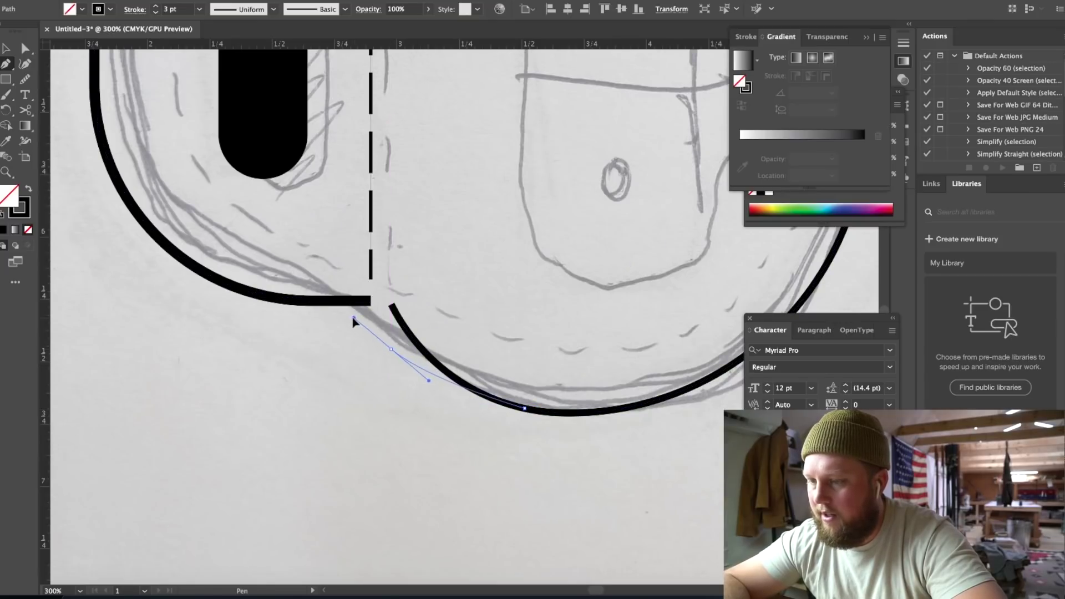
{"action": "left_click", "coordinate": [251, 291]}
{"action": "left_click", "coordinate": [231, 289]}
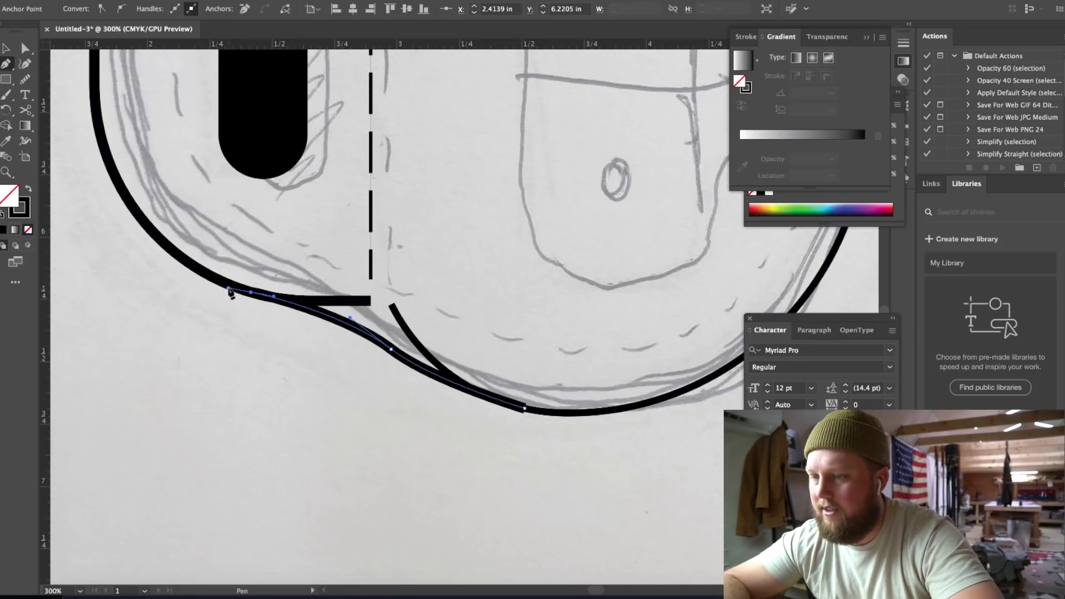
{"action": "key", "text": "ctrl+z"}
{"action": "key", "text": "ctrl+z"}
{"action": "key", "text": "ctrl+z"}
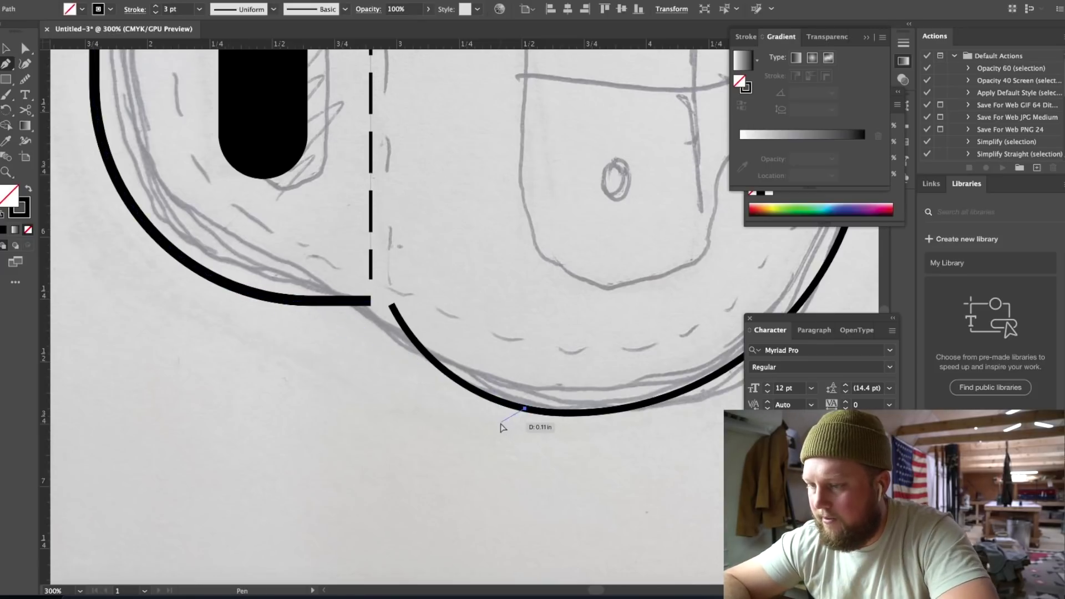
- Draw a Pen curve from the bottom curve's lowest point, sweeping up to meet the left outline's lower rounded corner
{"action": "left_click_drag", "start_coordinate": [561, 413], "coordinate": [459, 404]}
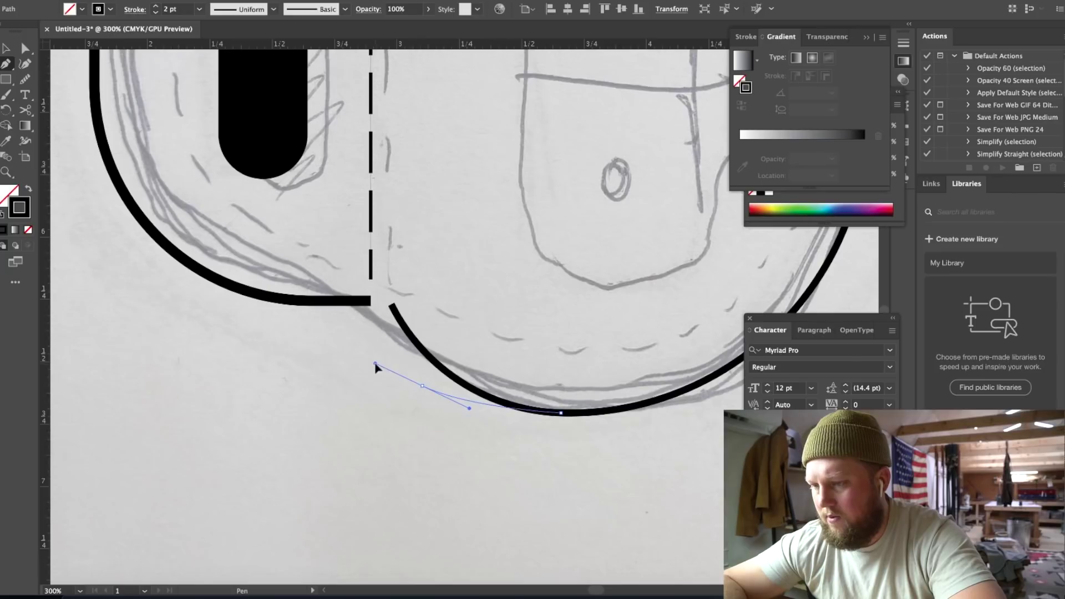
{"action": "left_click_drag", "start_coordinate": [375, 366], "coordinate": [376, 364]}
{"action": "left_click_drag", "start_coordinate": [272, 300], "coordinate": [165, 274]}
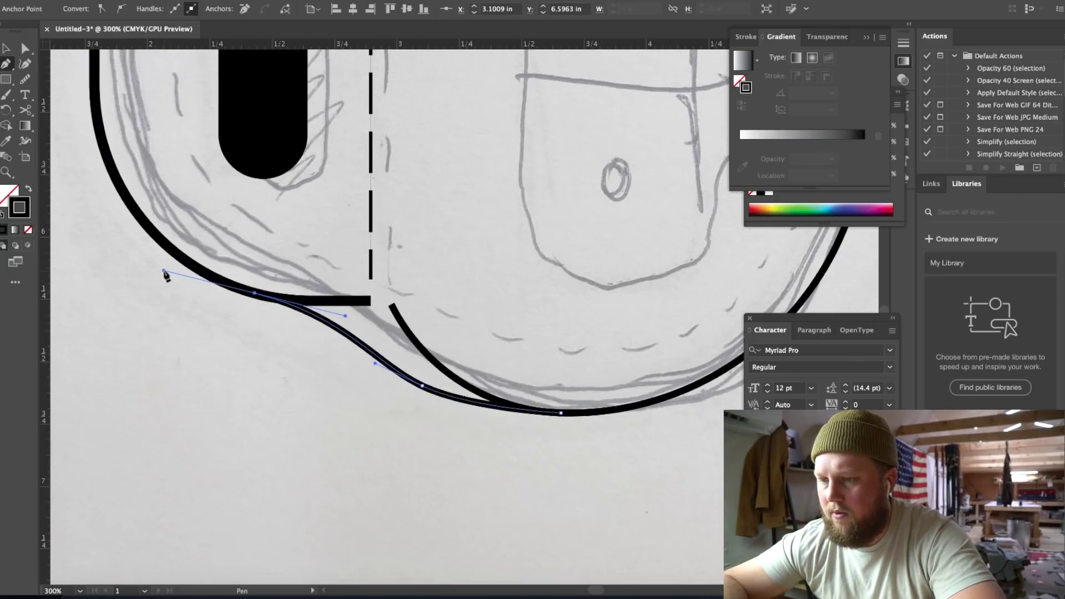
{"action": "left_click", "coordinate": [227, 378], "text": "super"}
{"action": "key", "text": "super+minus"}
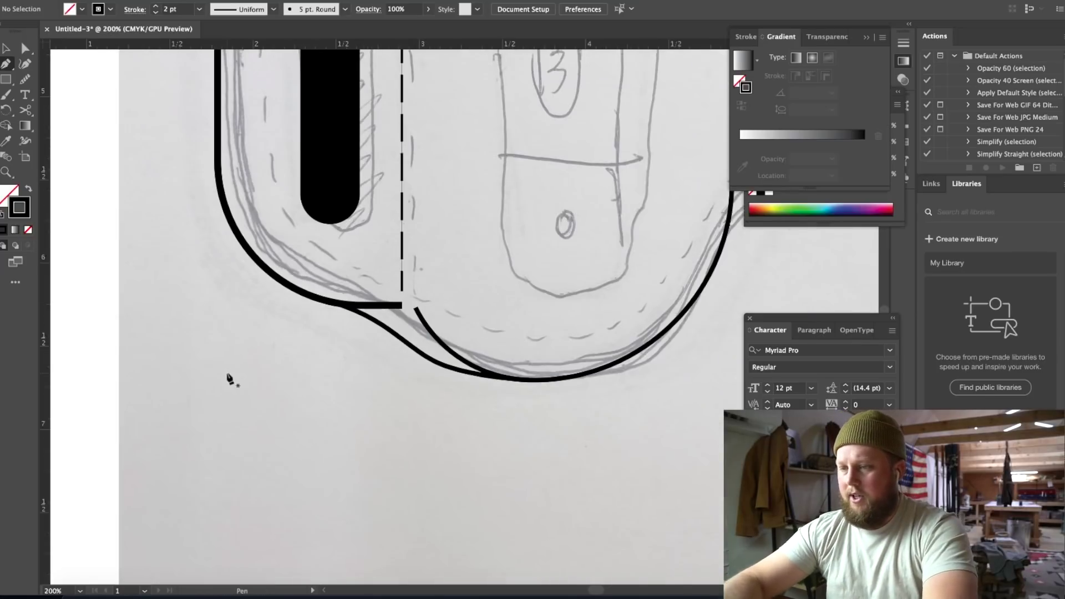
- Cut the left outline where the connecting curve meets its lower rounded corner and delete the leftover straight end
{"action": "scroll", "coordinate": [227, 378], "scroll_direction": "right", "scroll_amount": 3}
{"action": "scroll", "coordinate": [227, 378], "scroll_direction": "down", "scroll_amount": 2}
{"action": "key", "text": "super"}
{"action": "left_click", "coordinate": [309, 266]}
{"action": "key", "text": "super+equal"}
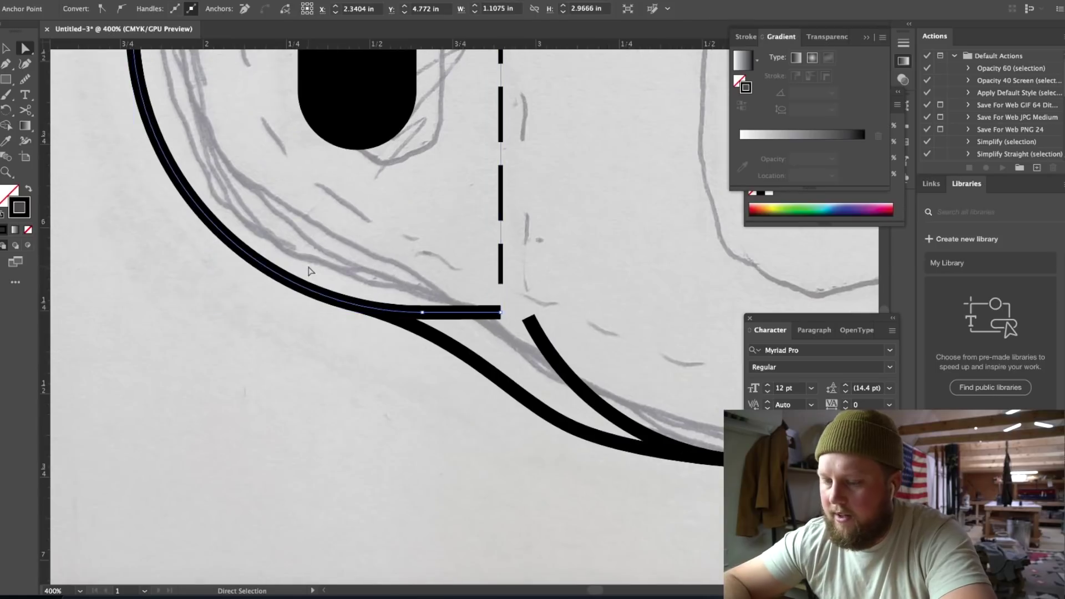
{"action": "key", "text": "c"}
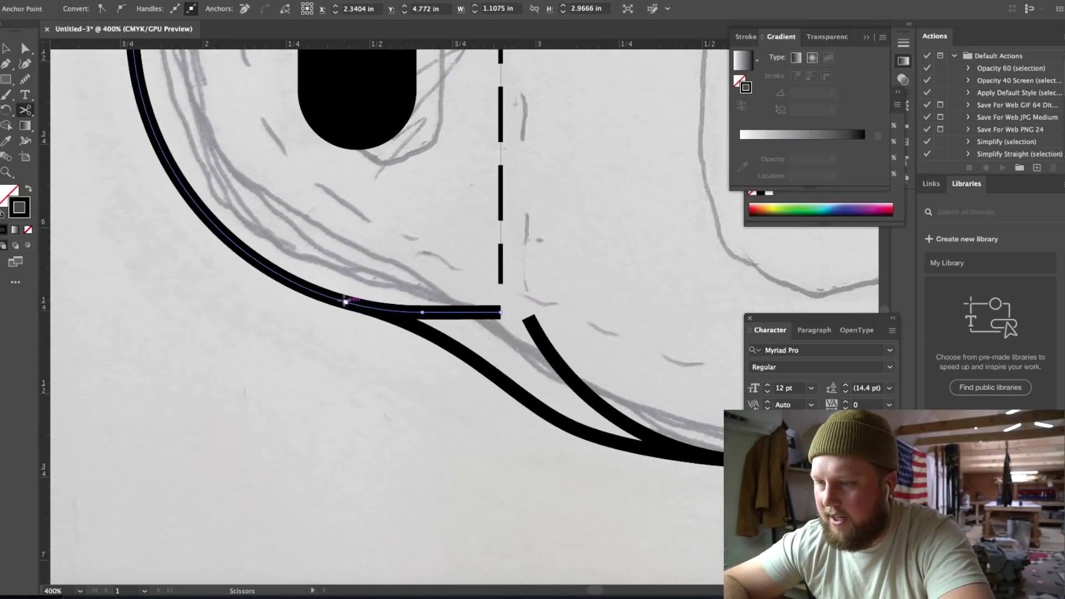
{"action": "left_click", "coordinate": [346, 302]}
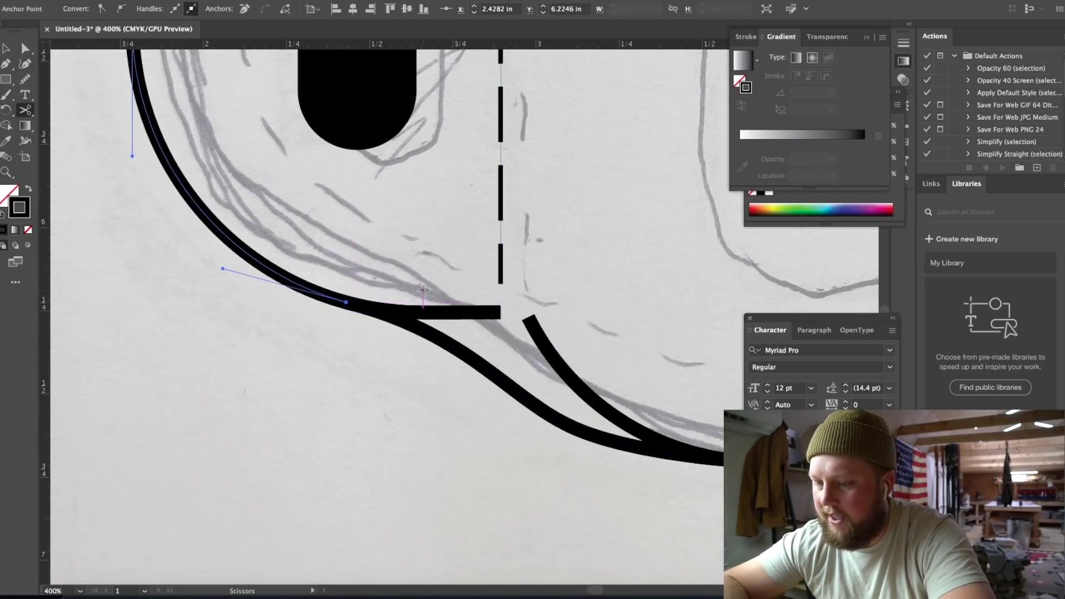
{"action": "key", "text": "a"}
{"action": "left_click", "coordinate": [458, 315]}
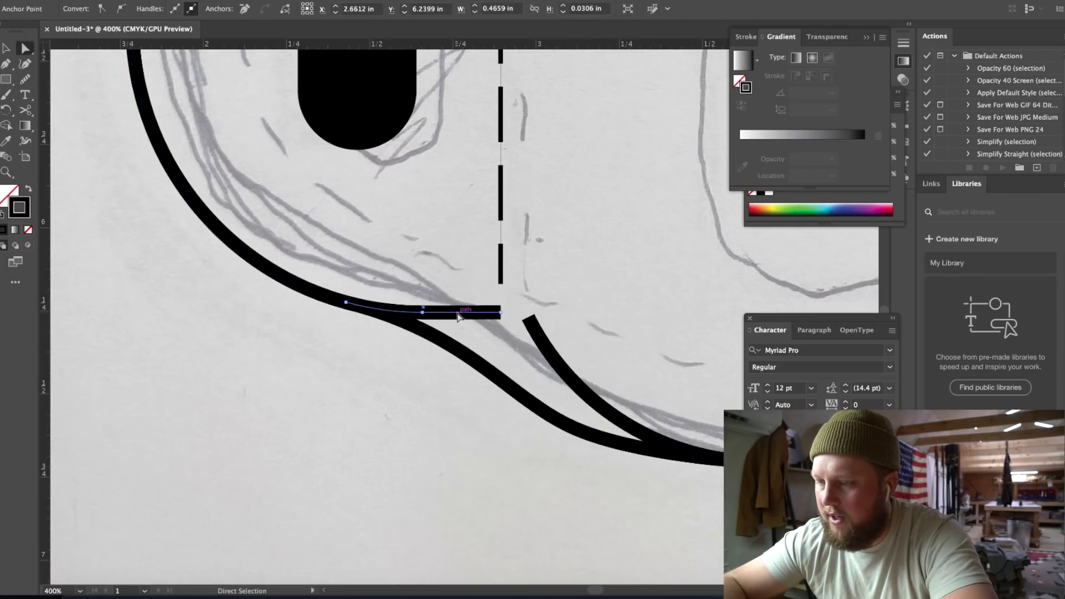
{"action": "key", "text": "Delete"}
{"action": "key", "text": "Delete"}
{"action": "key", "text": "ctrl+minus"}
{"action": "key", "text": "ctrl+minus"}
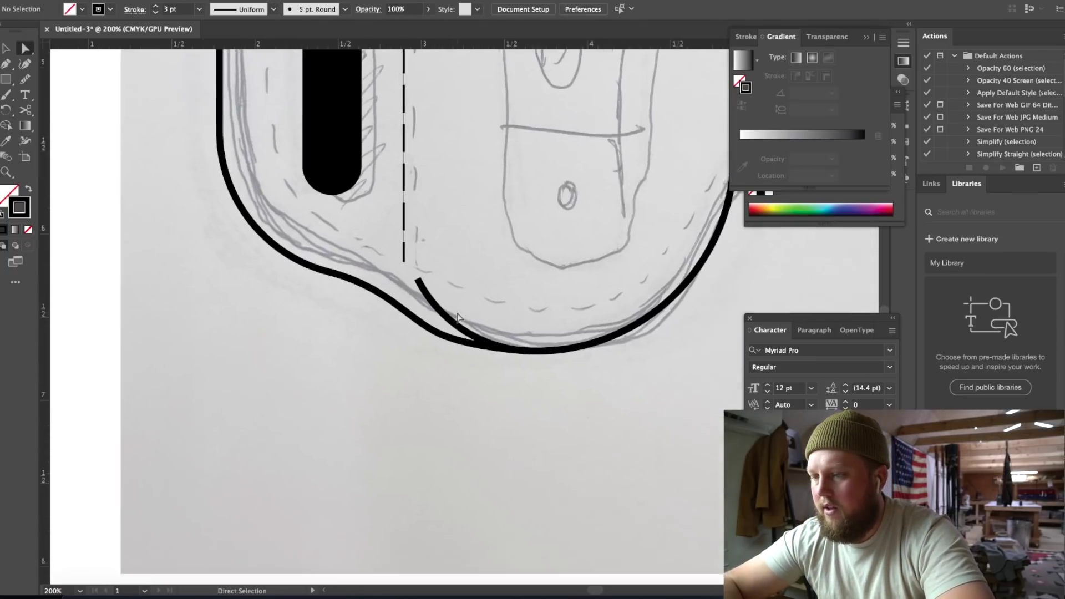
- Cut the bottom curve at its lowest point and delete the leftover segment rising to the left
{"action": "left_click", "coordinate": [434, 309]}
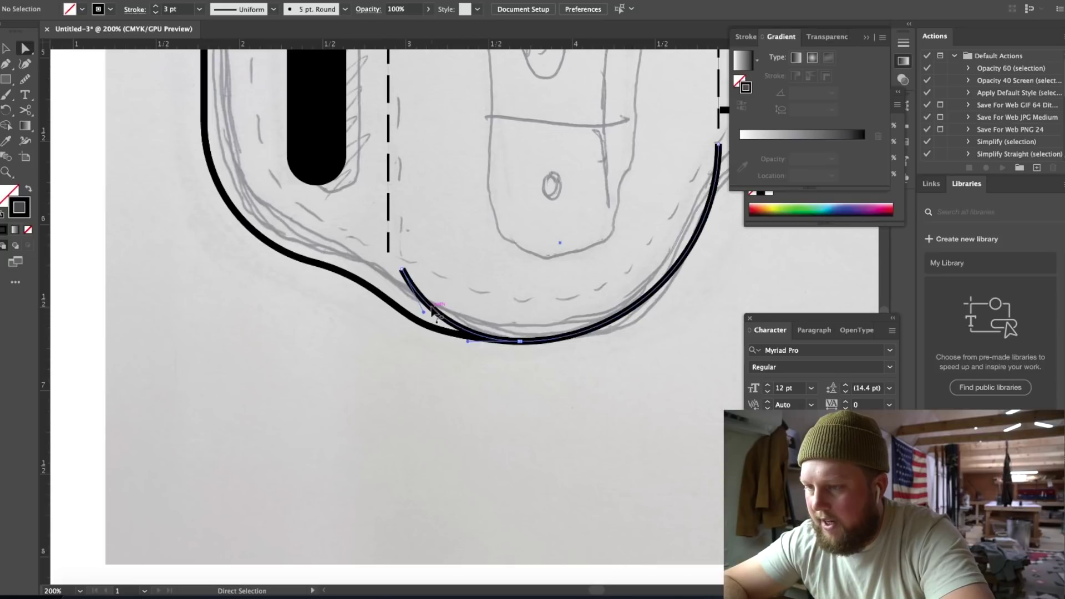
{"action": "key", "text": "c"}
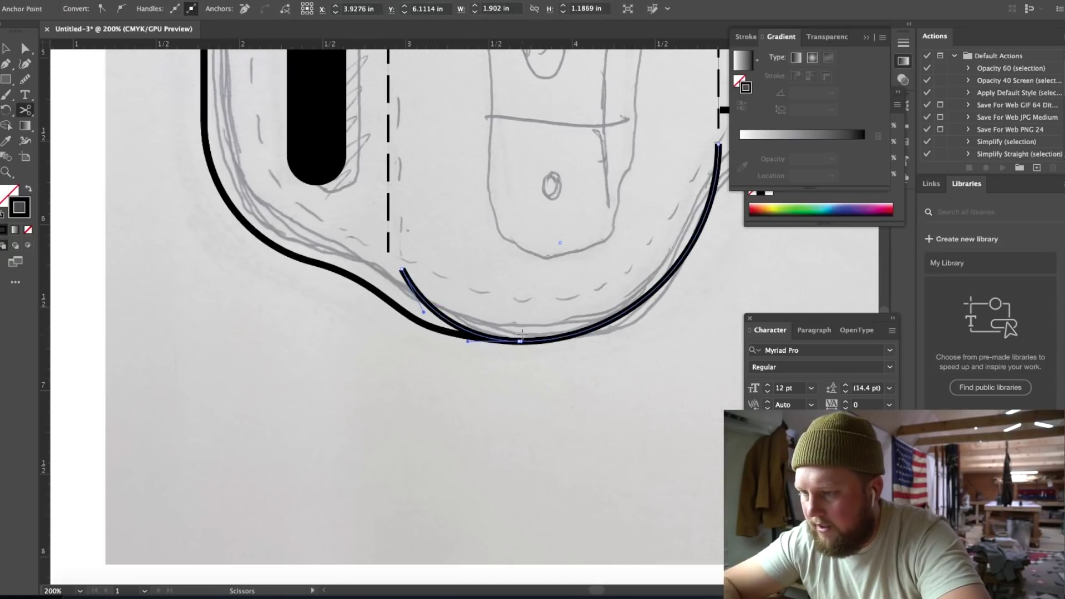
{"action": "key", "text": "ctrl+plus"}
{"action": "key", "text": "ctrl+plus"}
{"action": "key", "text": "ctrl+plus"}
{"action": "key", "text": "ctrl+plus"}
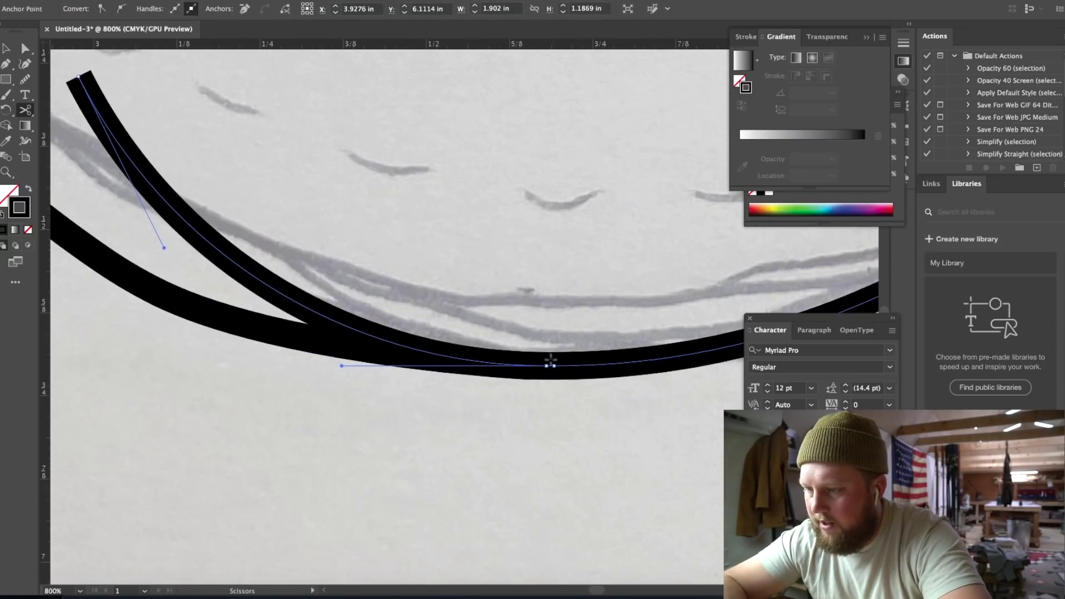
{"action": "left_click", "coordinate": [546, 365]}
{"action": "key", "text": "a"}
{"action": "left_click", "coordinate": [286, 302]}
{"action": "key", "text": "Delete"}
{"action": "key", "text": "Delete"}
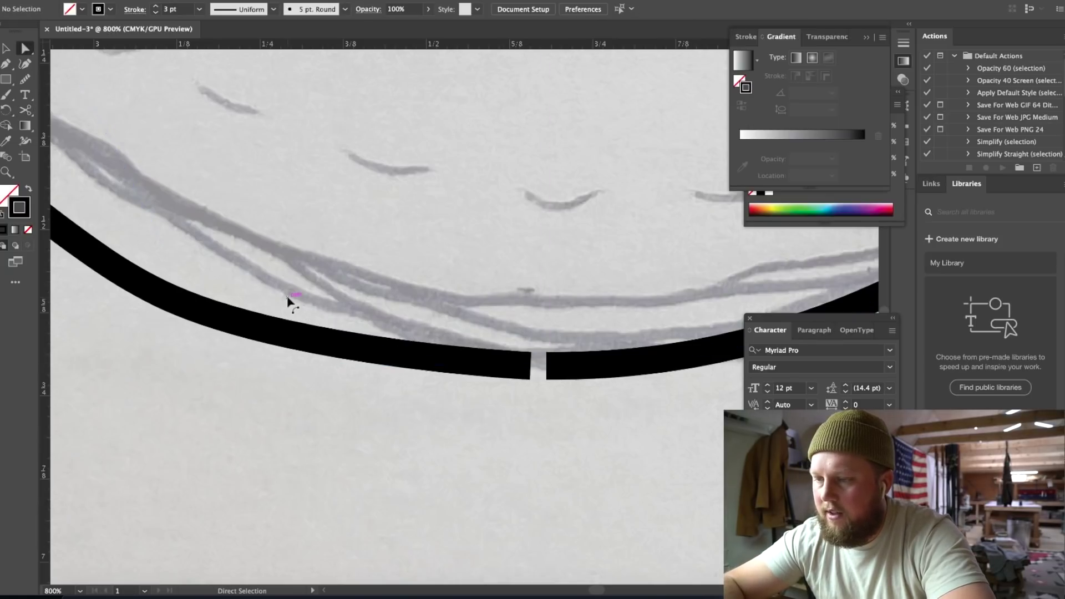
- Move the left connecting curve's end anchor onto the bottom curve's cut end and join the two paths
{"action": "left_click_drag", "start_coordinate": [531, 365], "coordinate": [548, 367]}
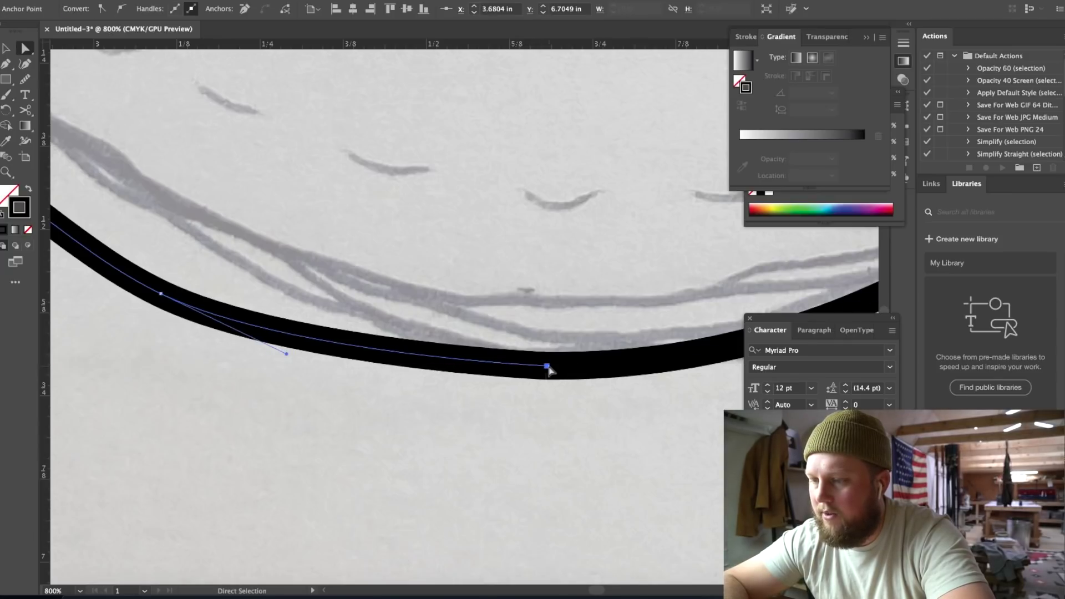
{"action": "key", "text": "ctrl+equal"}
{"action": "key", "text": "ctrl+equal"}
{"action": "key", "text": "ctrl+equal"}
{"action": "key", "text": "ctrl+equal"}
{"action": "mouse_move", "coordinate": [407, 412]}
{"action": "left_mouse_down"}
{"action": "mouse_move", "coordinate": [447, 331]}
{"action": "mouse_move", "coordinate": [434, 331]}
{"action": "left_mouse_up"}
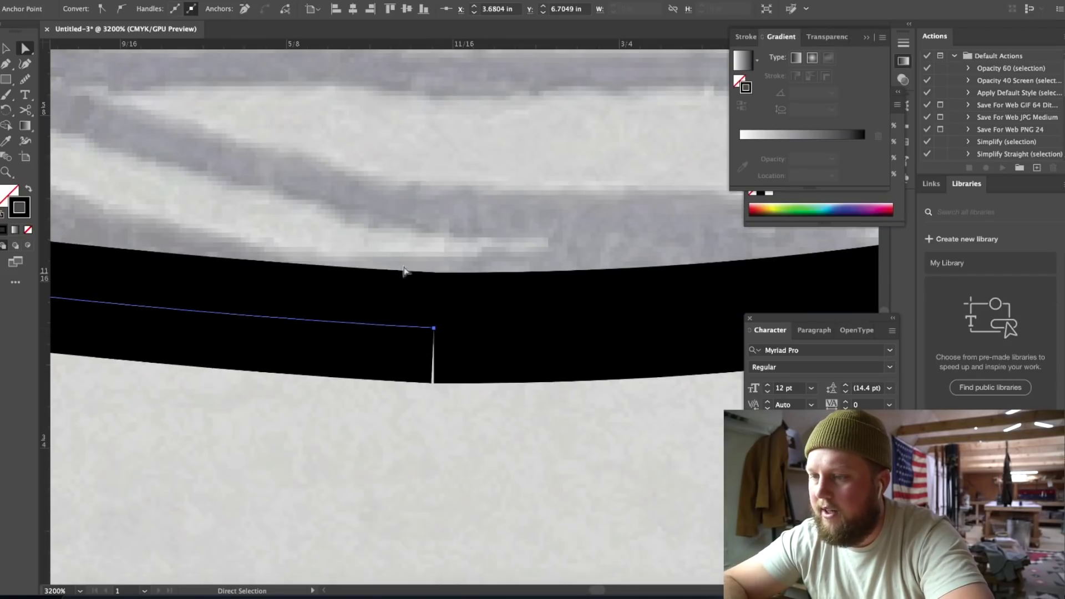
{"action": "left_click_drag", "start_coordinate": [487, 422], "coordinate": [469, 401]}
{"action": "left_click", "coordinate": [404, 244]}
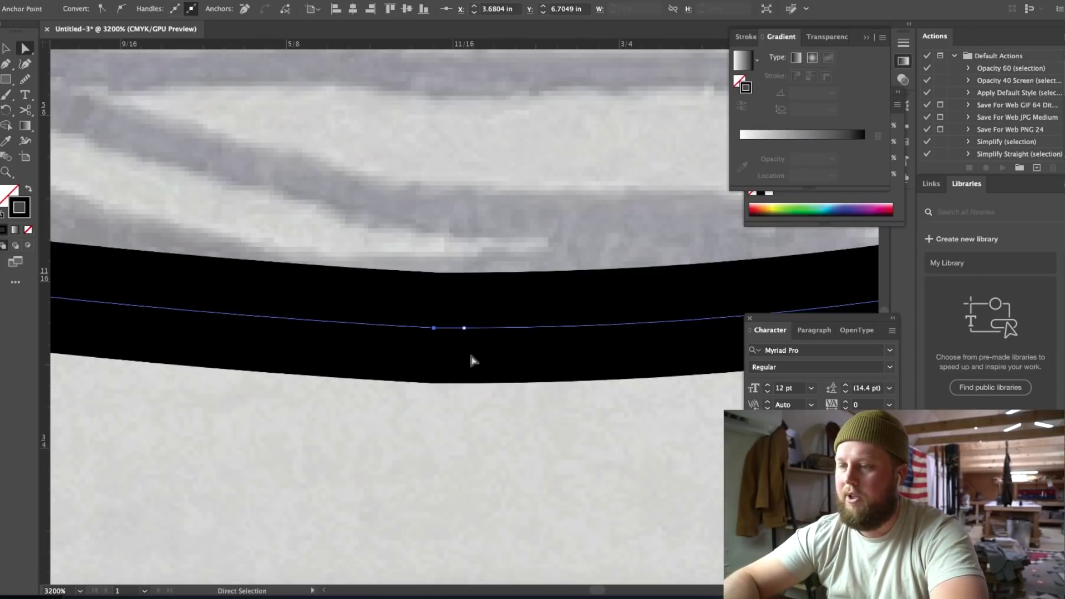
- Start a Pen path on the right part of the bottom curve, below the right outline's straight edge
{"action": "key", "text": "ctrl+shift+a"}
{"action": "key", "text": "minus"}
{"action": "scroll", "coordinate": [461, 421], "scroll_direction": "down", "scroll_amount": 6}
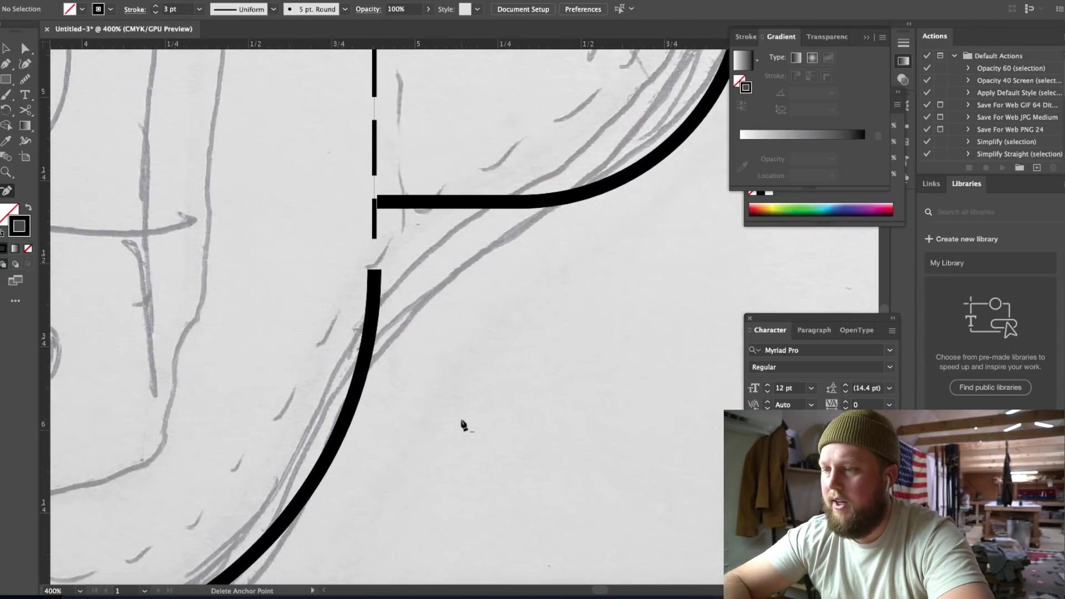
{"action": "key", "text": "ctrl+minus"}
{"action": "key", "text": "p"}
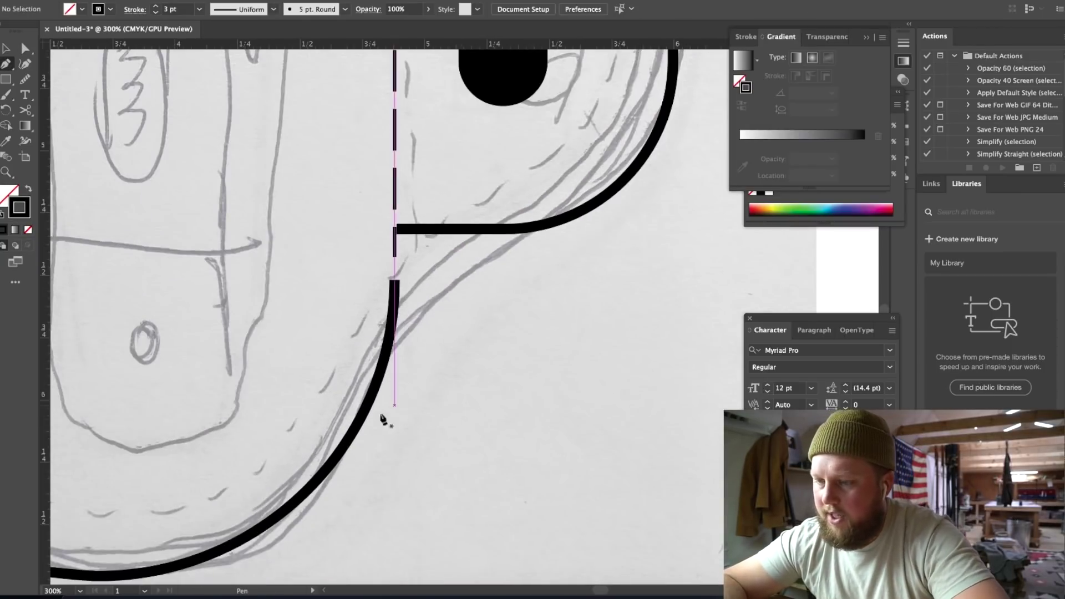
{"action": "left_click", "coordinate": [342, 448]}
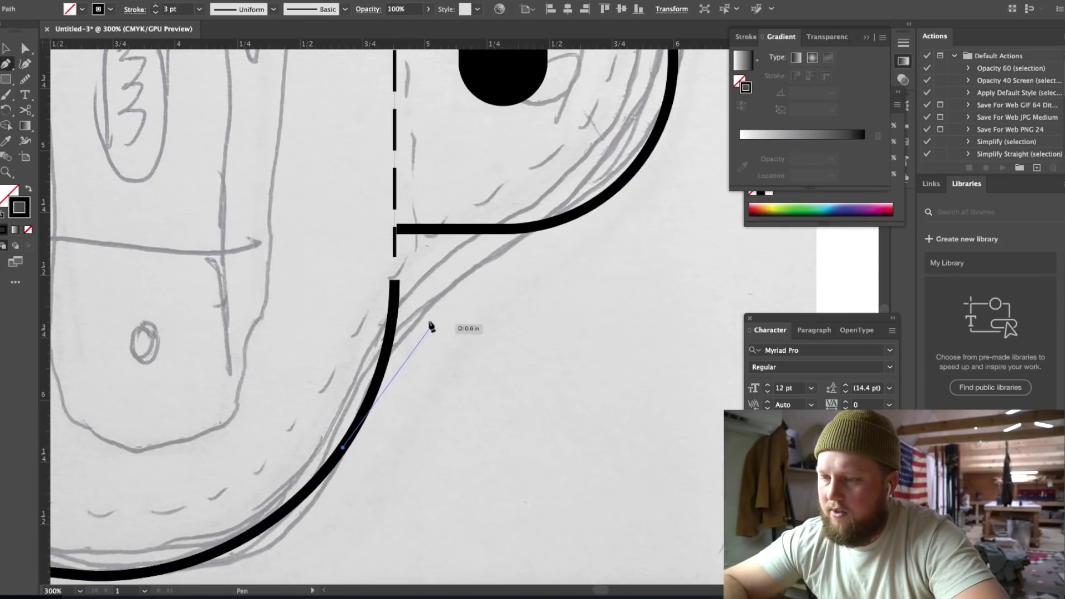
- Try continuing the Pen path with a smooth bend up to the right outline's lower rounded corner
{"action": "left_click_drag", "start_coordinate": [418, 305], "coordinate": [425, 284]}
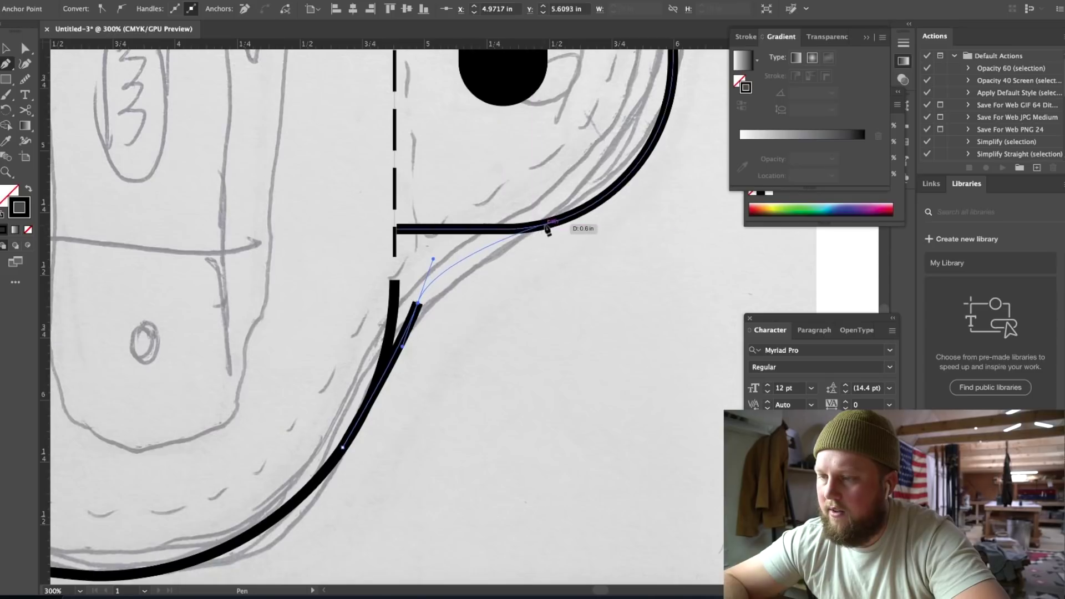
{"action": "left_click_drag", "start_coordinate": [528, 228], "coordinate": [569, 223]}
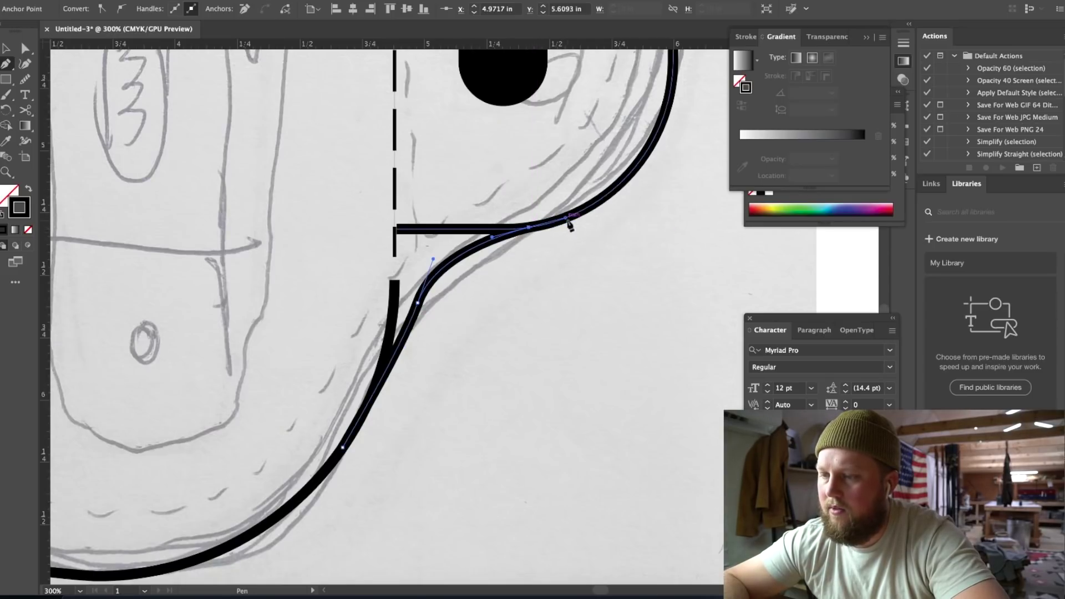
{"action": "key", "text": "ctrl+z"}
{"action": "key", "text": "ctrl+z"}
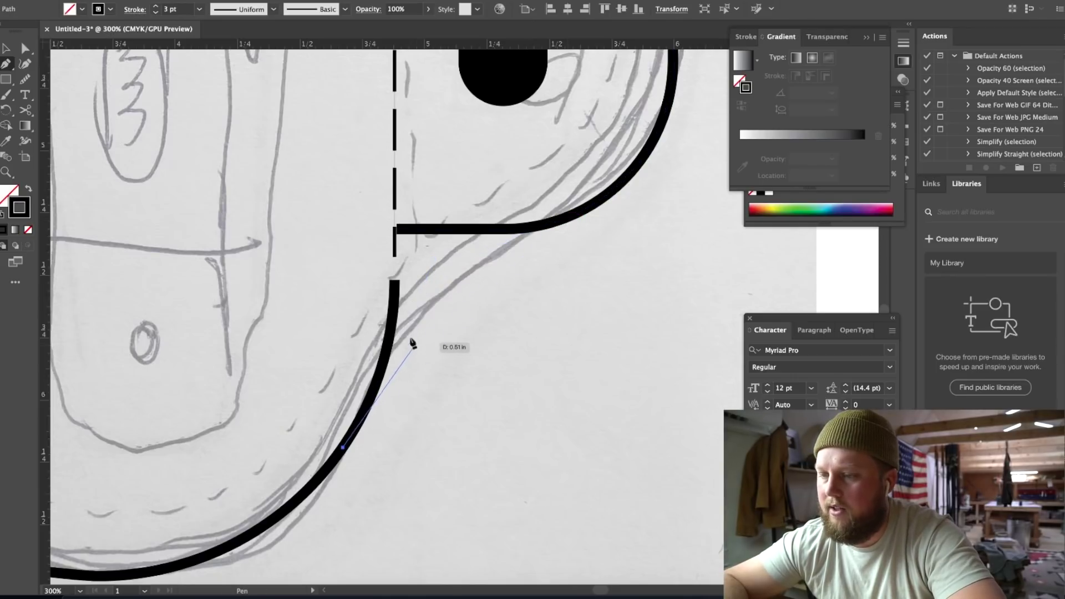
- Complete the Pen curve through one smooth anchor near the bottom curve's upper right end, meeting the right outline's lower corner
{"action": "left_click_drag", "start_coordinate": [401, 324], "coordinate": [416, 249]}
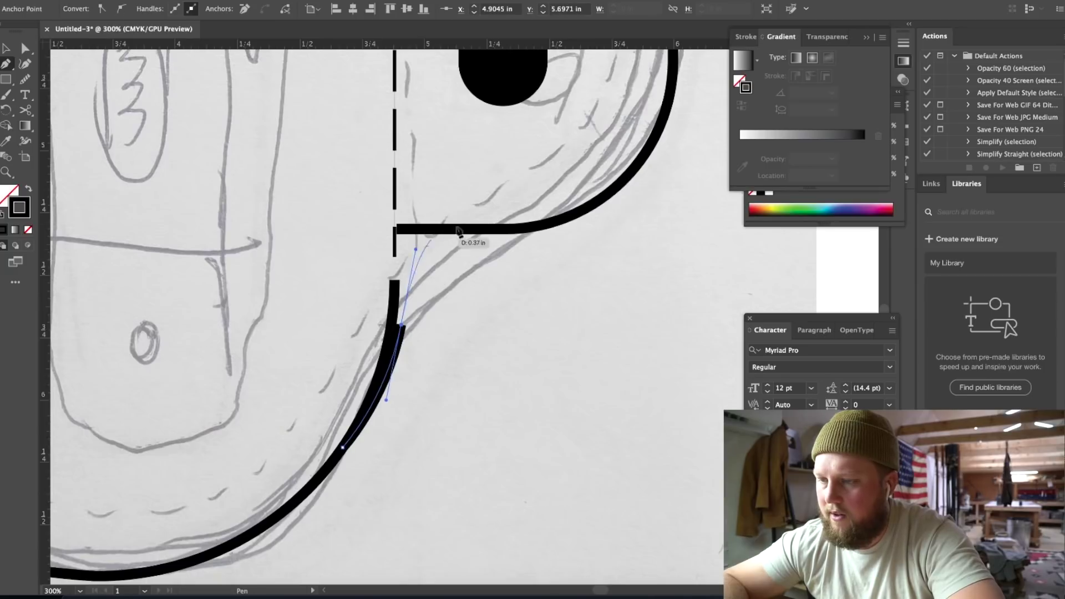
{"action": "left_click", "coordinate": [524, 233]}
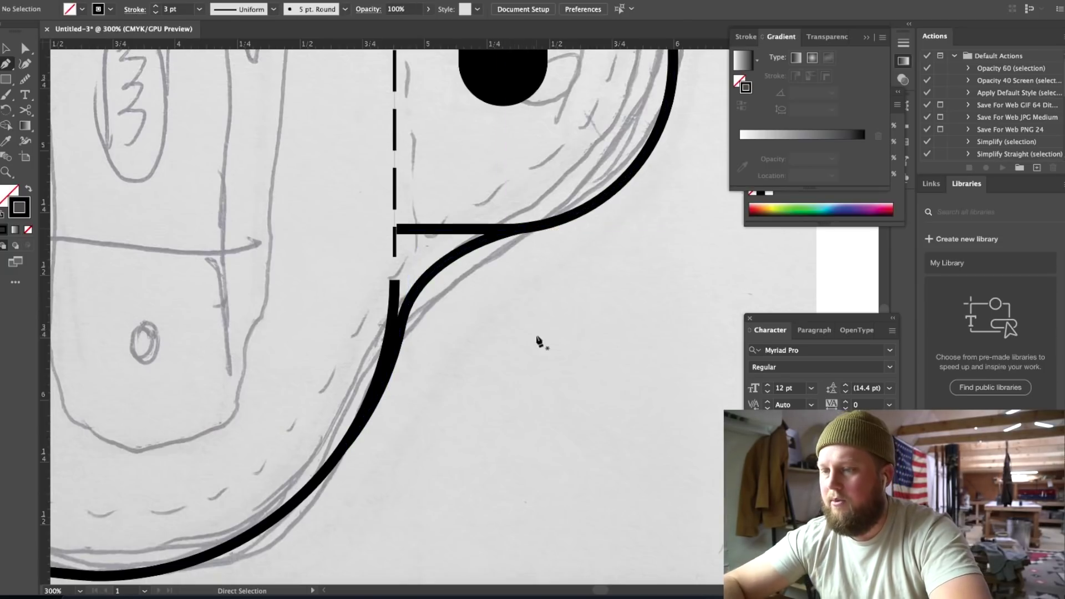
{"action": "left_click", "coordinate": [542, 340], "text": "super"}
{"action": "key", "text": "super+minus"}
{"action": "key", "text": "super+minus"}
{"action": "key", "text": "super+plus"}
{"action": "key", "text": "super+plus"}
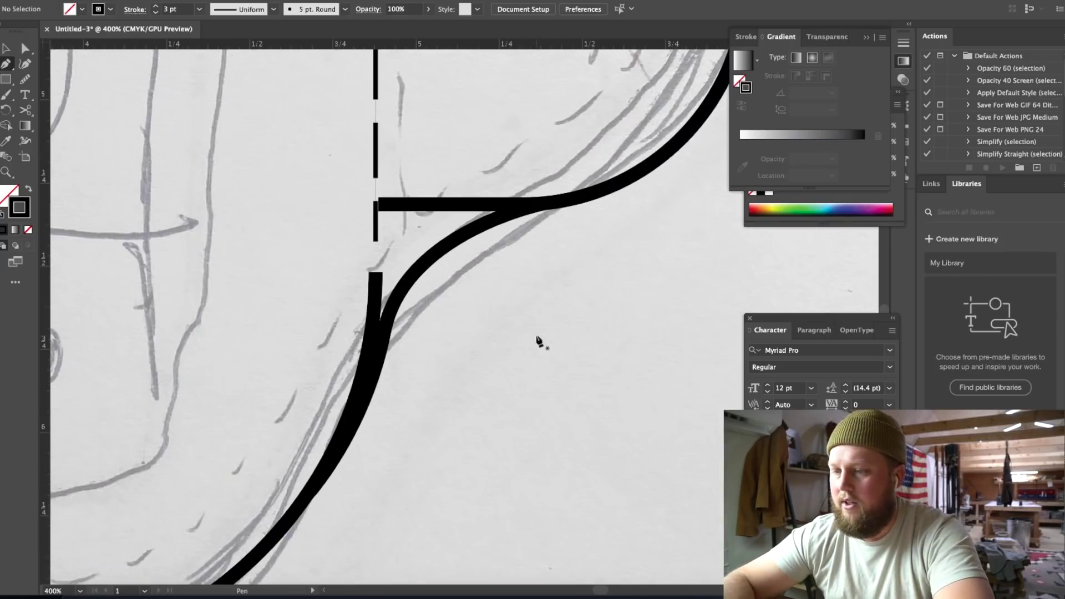
- Cut the bottom curve where the right connecting curve begins and delete the leftover upper end
{"action": "key", "text": "v"}
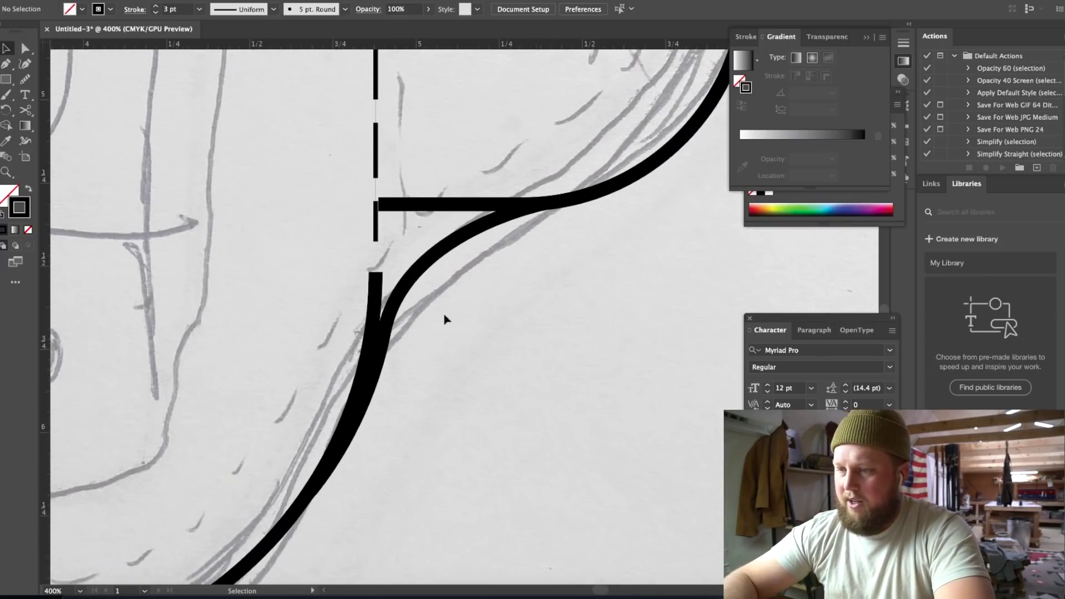
{"action": "key", "text": "a"}
{"action": "left_click", "coordinate": [376, 274]}
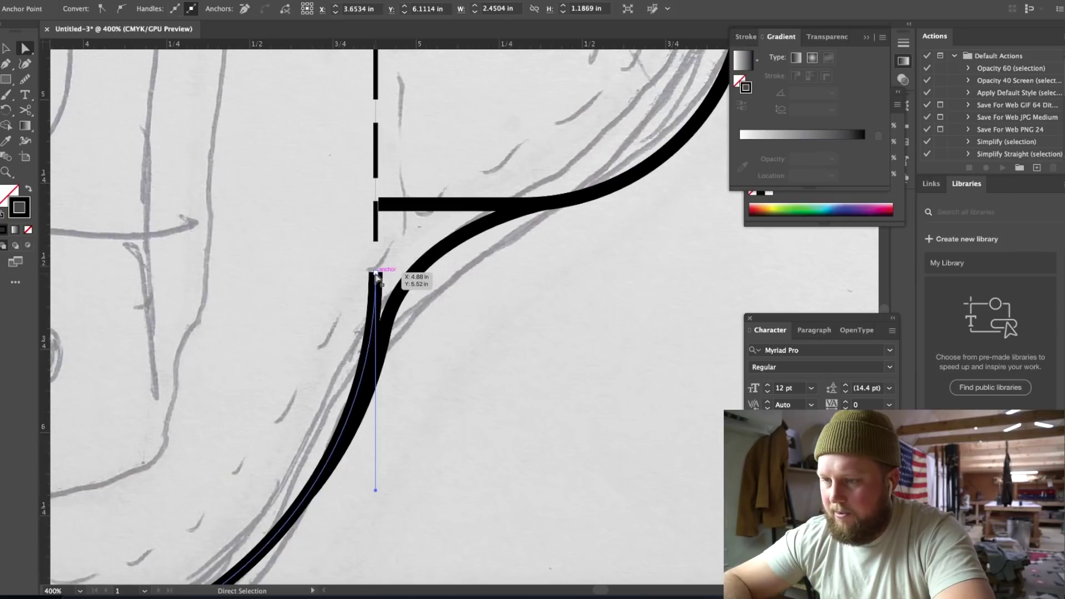
{"action": "scroll", "coordinate": [389, 280], "scroll_direction": "left", "scroll_amount": 2}
{"action": "scroll", "coordinate": [388, 280], "scroll_direction": "down", "scroll_amount": 1}
{"action": "key", "text": "super+minus"}
{"action": "scroll", "coordinate": [376, 277], "scroll_direction": "up", "scroll_amount": 2}
{"action": "scroll", "coordinate": [376, 277], "scroll_direction": "right", "scroll_amount": 3}
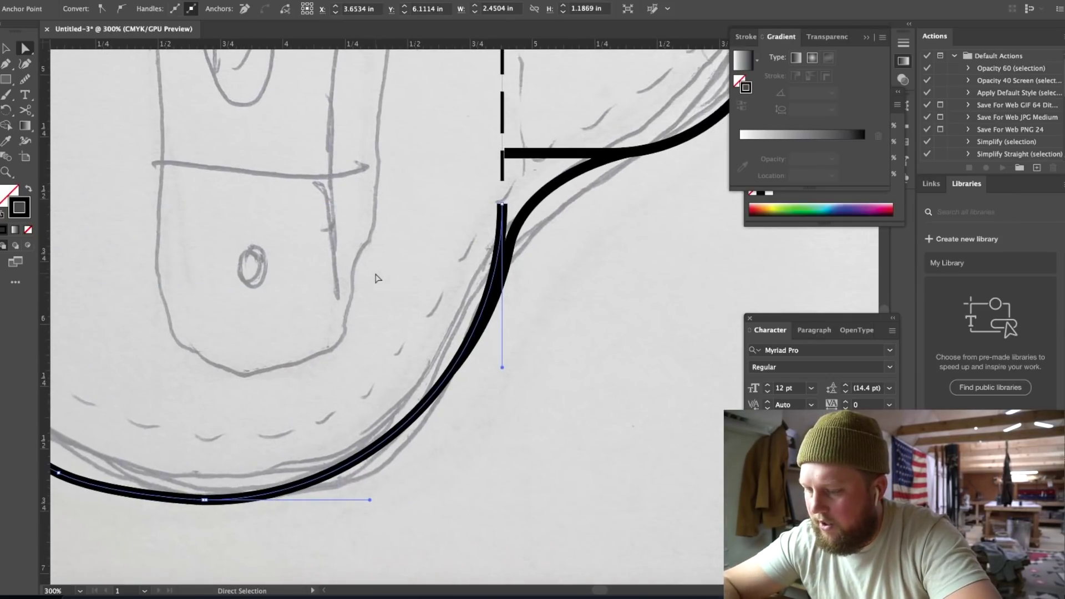
{"action": "key", "text": "c"}
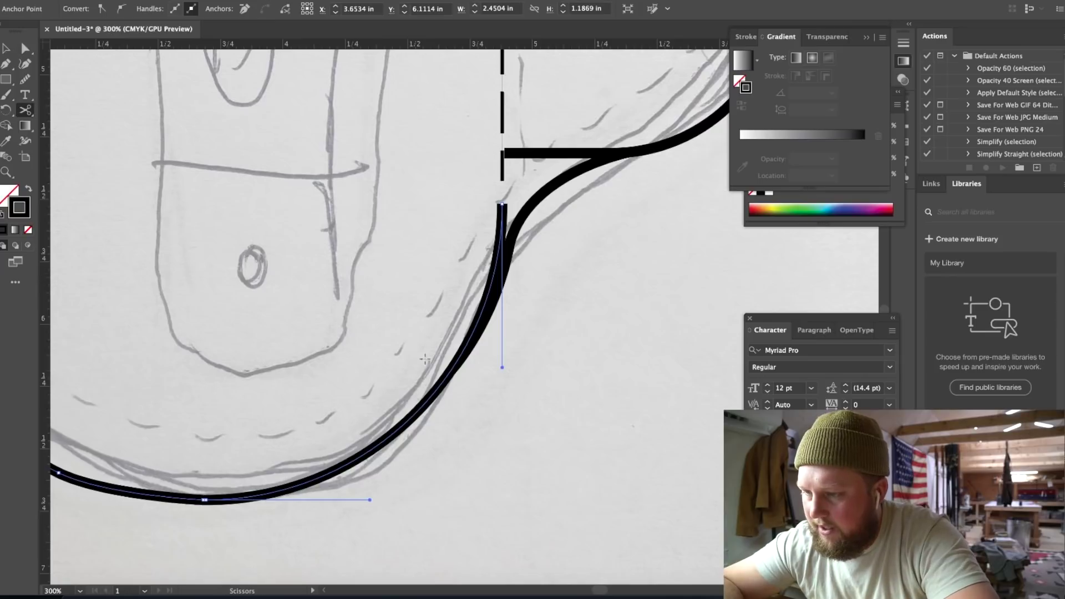
{"action": "left_click", "coordinate": [451, 370]}
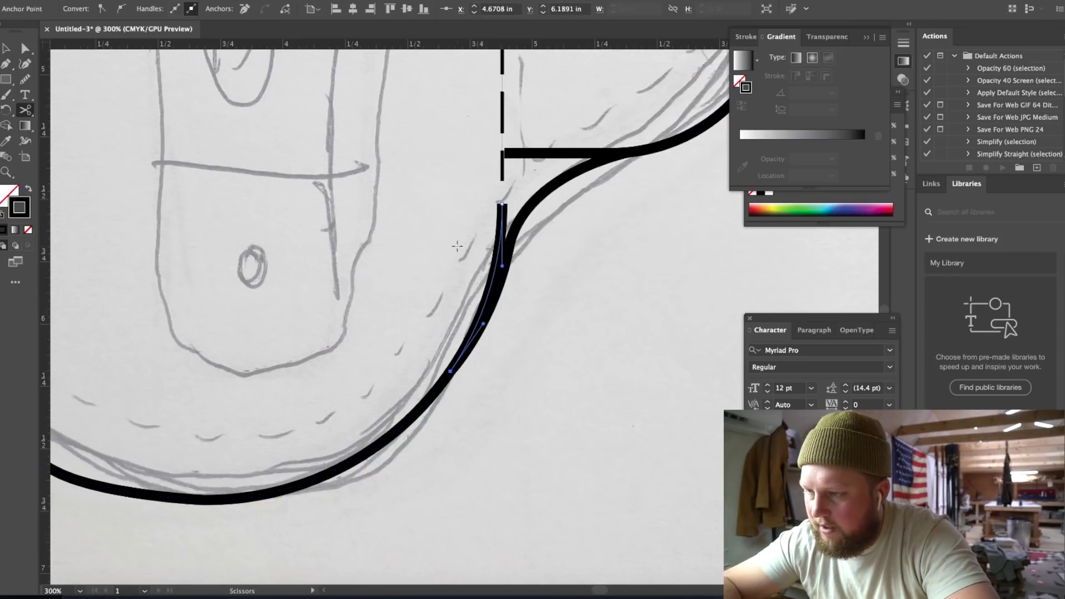
{"action": "key", "text": "super+shift+a"}
- Cut the right outline where the connecting curve meets it and delete the leftover straight lower edge
{"action": "scroll", "coordinate": [457, 246], "scroll_direction": "up", "scroll_amount": 2}
{"action": "scroll", "coordinate": [457, 246], "scroll_direction": "right", "scroll_amount": 4}
{"action": "key", "text": "a"}
{"action": "left_click", "coordinate": [418, 221]}
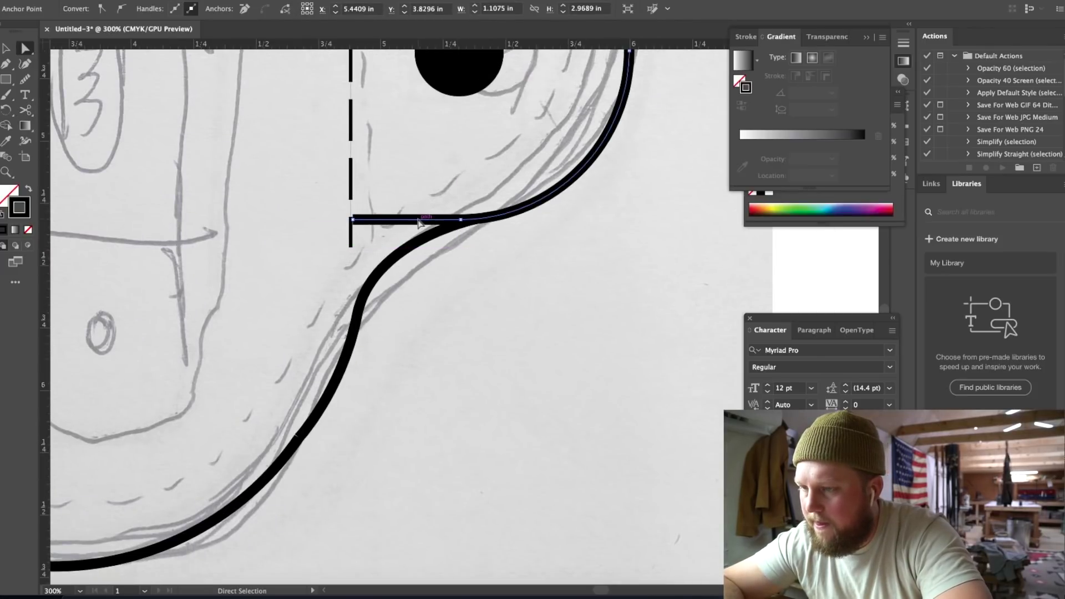
{"action": "key", "text": "c"}
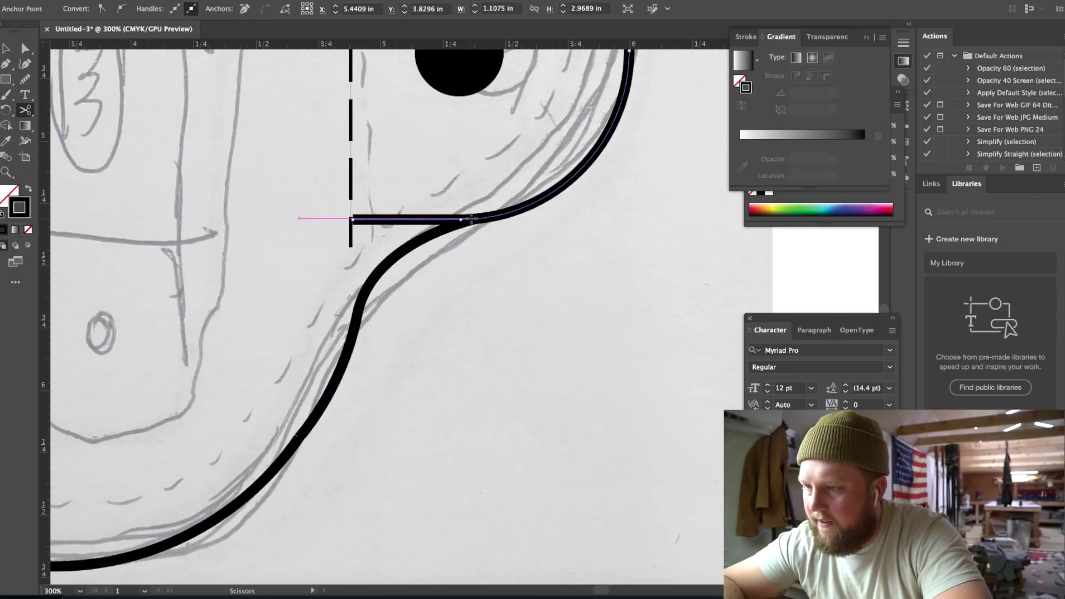
{"action": "left_click", "coordinate": [477, 219]}
{"action": "key", "text": "a"}
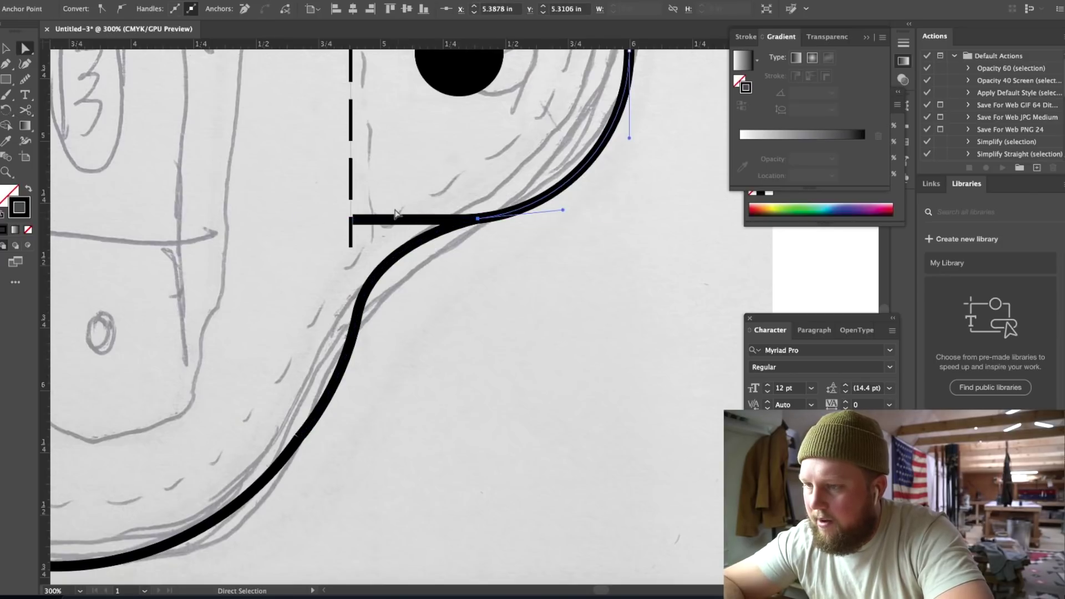
{"action": "left_click", "coordinate": [399, 222]}
{"action": "key", "text": "Delete"}
{"action": "left_click", "coordinate": [405, 231]}
{"action": "key", "text": "v"}
{"action": "key", "text": "a"}
- Select the touching end anchors of the connecting curve and the right outline and join them into one path
{"action": "scroll", "coordinate": [404, 231], "scroll_direction": "down", "scroll_amount": 2}
{"action": "scroll", "coordinate": [404, 230], "scroll_direction": "up", "scroll_amount": 6}
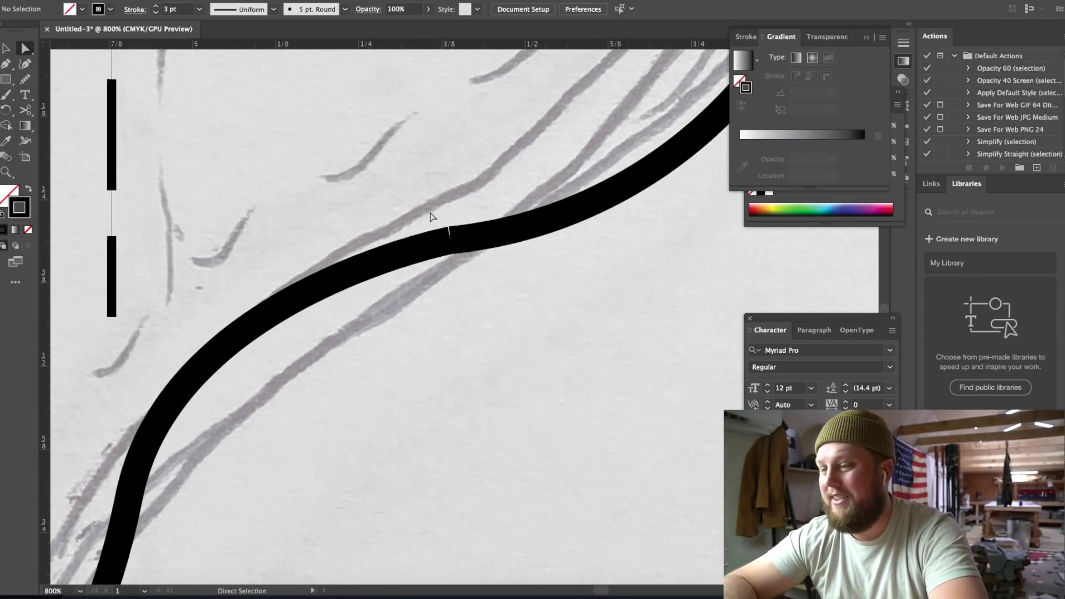
{"action": "left_click_drag", "start_coordinate": [433, 217], "coordinate": [490, 301]}
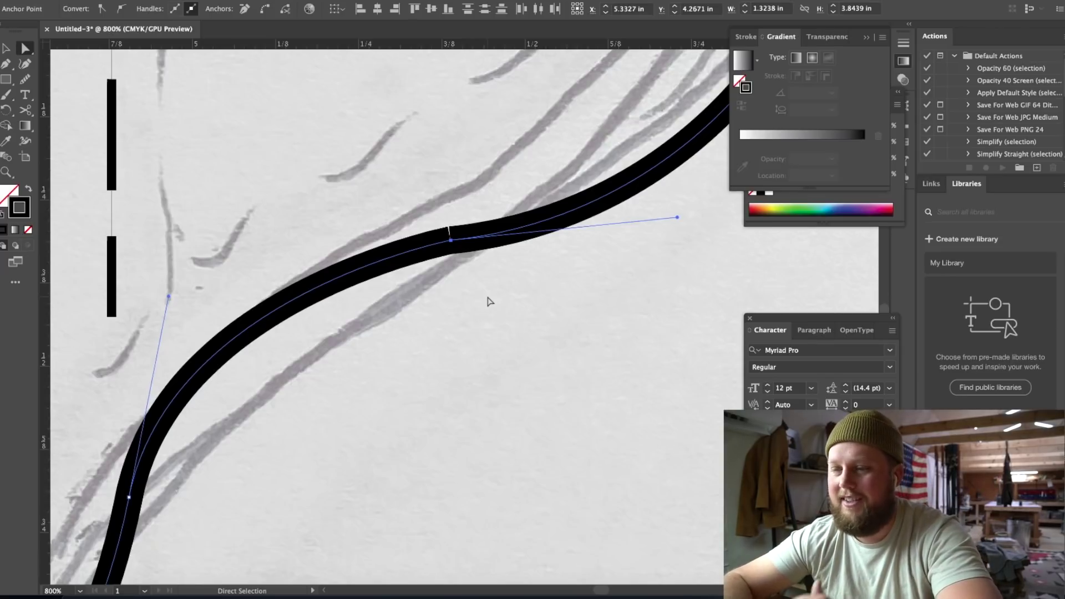
{"action": "scroll", "coordinate": [487, 301], "scroll_direction": "down", "scroll_amount": 3}
{"action": "scroll", "coordinate": [488, 301], "scroll_direction": "up", "scroll_amount": 5}
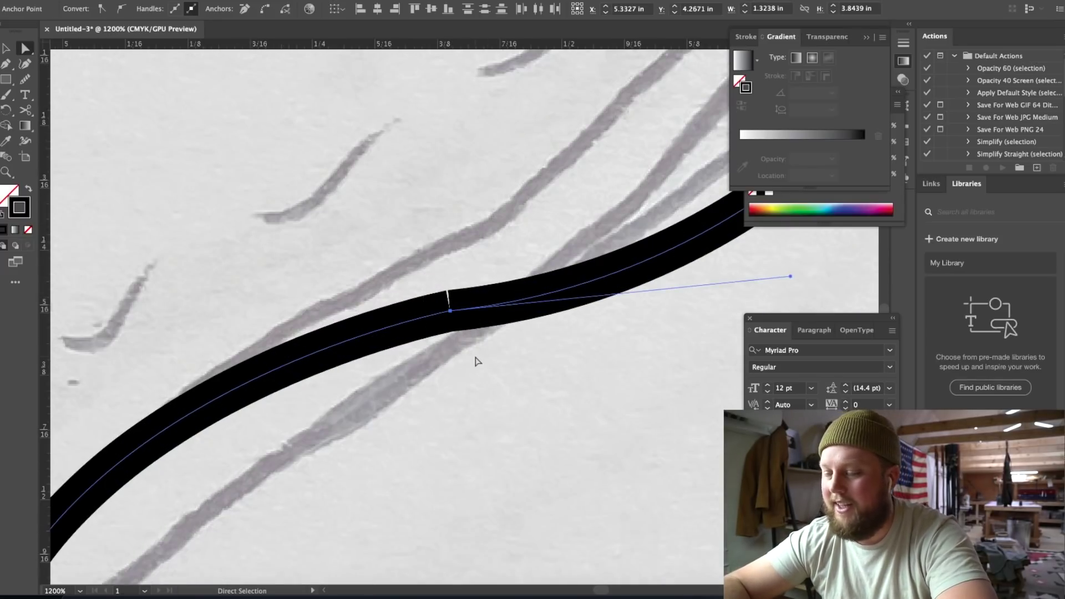
{"action": "key", "text": "super+z"}
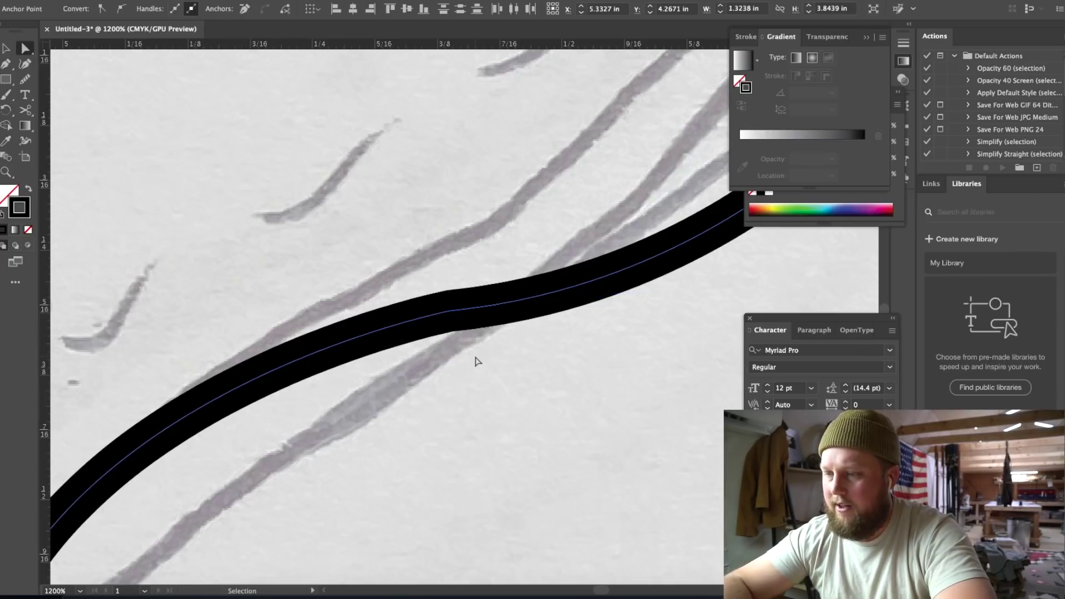
{"action": "key", "text": "super+minus"}
{"action": "key", "text": "super+minus"}
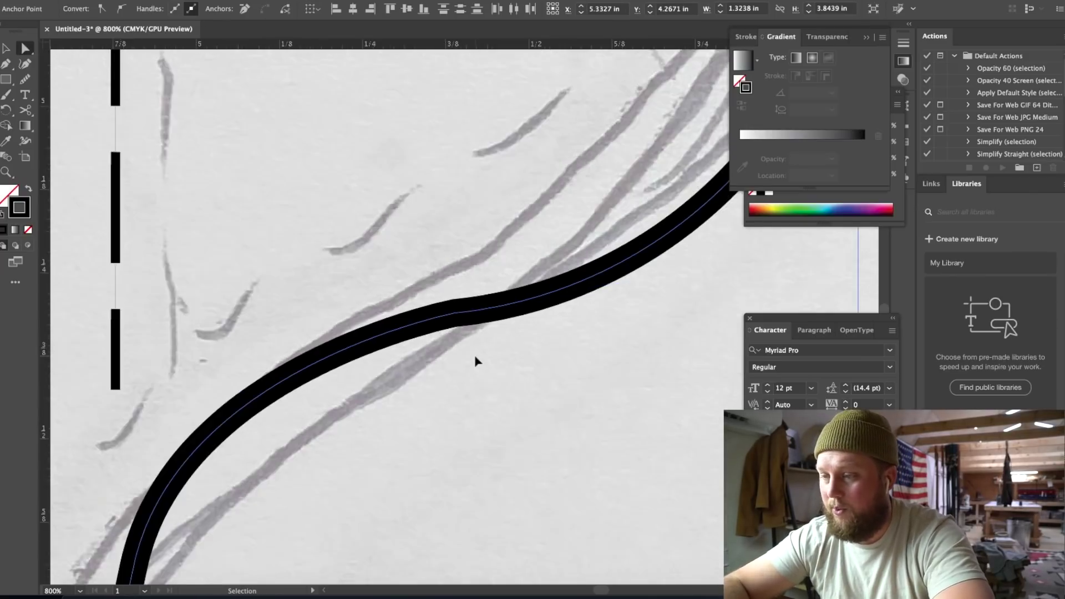
- Reshape the right connecting curve by shifting its middle anchor and adjusting that anchor's upper handle to follow the sketch more closely
{"action": "key", "text": "super+shift+a"}
{"action": "key", "text": "super+space"}
{"action": "key", "text": "Escape"}
{"action": "key", "text": "super+minus"}
{"action": "left_click_drag", "start_coordinate": [350, 420], "coordinate": [350, 421]}
{"action": "left_click_drag", "start_coordinate": [364, 348], "coordinate": [381, 355]}
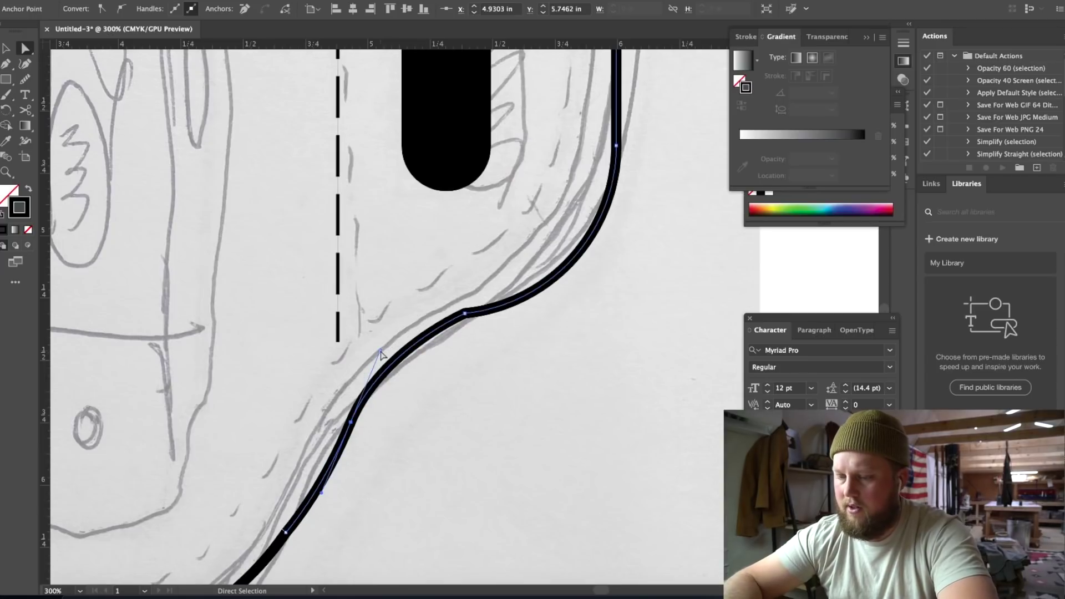
- Shift the right connecting curve's middle anchor slightly down along the edge and pull the curve's upper section inward
{"action": "left_click_drag", "start_coordinate": [351, 421], "coordinate": [339, 438]}
{"action": "left_click_drag", "start_coordinate": [420, 342], "coordinate": [400, 351]}
{"action": "scroll", "coordinate": [454, 333], "scroll_direction": "down", "scroll_amount": 2}
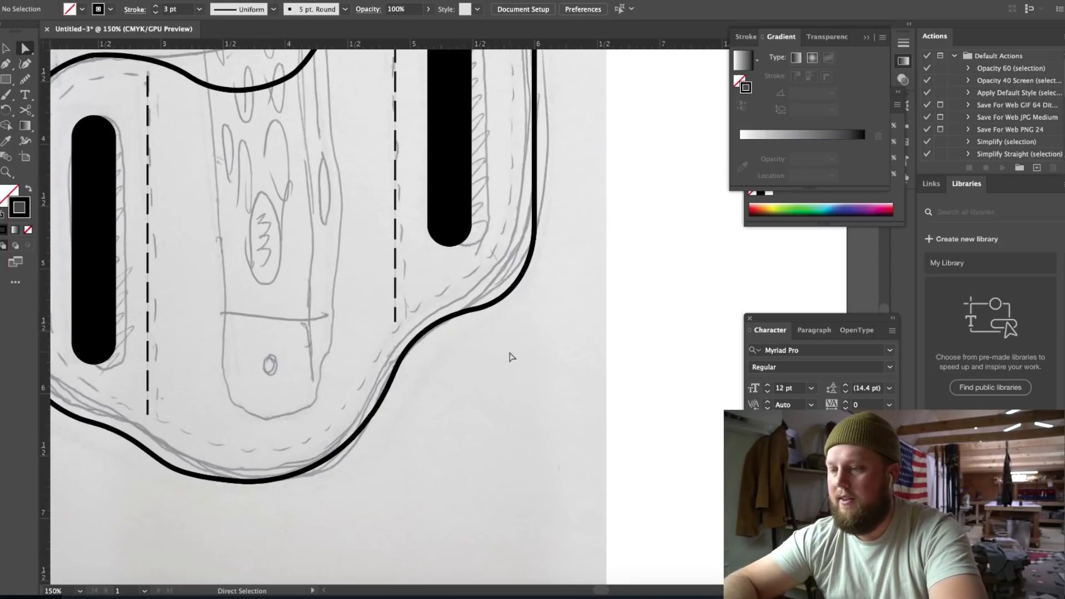
- Raise the lowest anchor of the straight right outline and lengthen the handle at the connecting curve's upper end to round the lower right corner
{"action": "scroll", "coordinate": [527, 281], "scroll_direction": "up", "scroll_amount": 1}
{"action": "left_click_drag", "start_coordinate": [509, 259], "coordinate": [510, 215]}
{"action": "left_click_drag", "start_coordinate": [474, 355], "coordinate": [502, 347]}
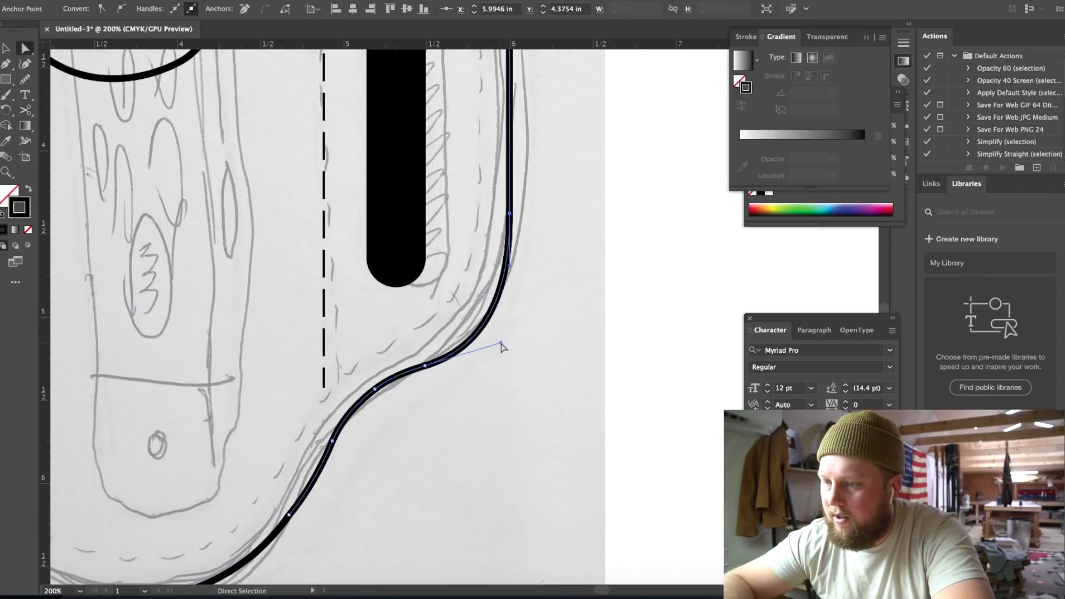
{"action": "left_click", "coordinate": [490, 382]}
{"action": "key", "text": "ctrl+minus"}
{"action": "key", "text": "ctrl+minus"}
{"action": "key", "text": "ctrl+minus"}
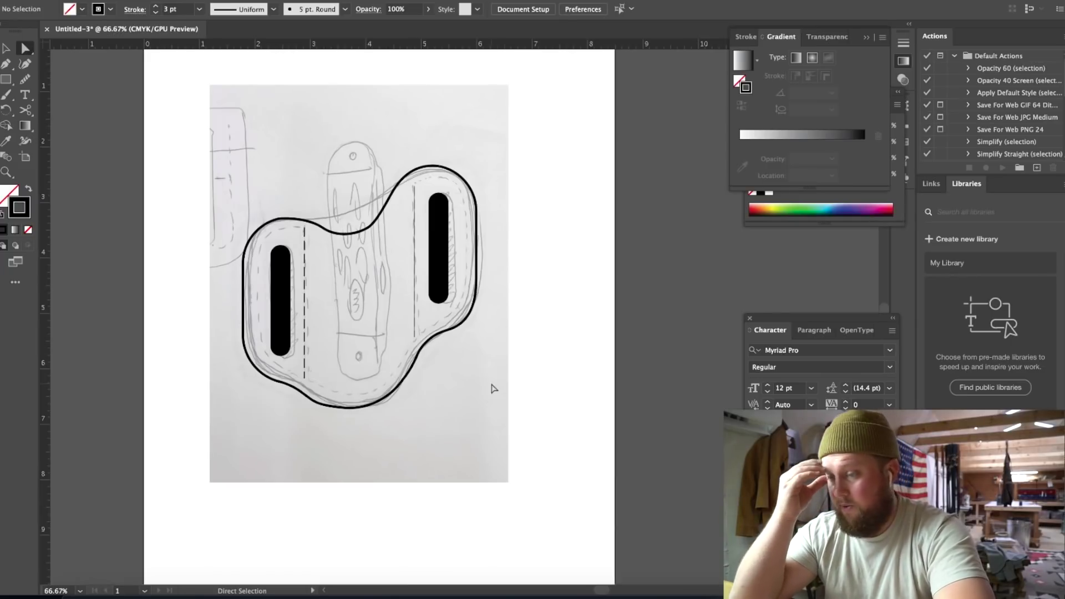
{"action": "key", "text": "ctrl+plus"}
{"action": "key", "text": "ctrl+minus"}
{"action": "key", "text": "v"}
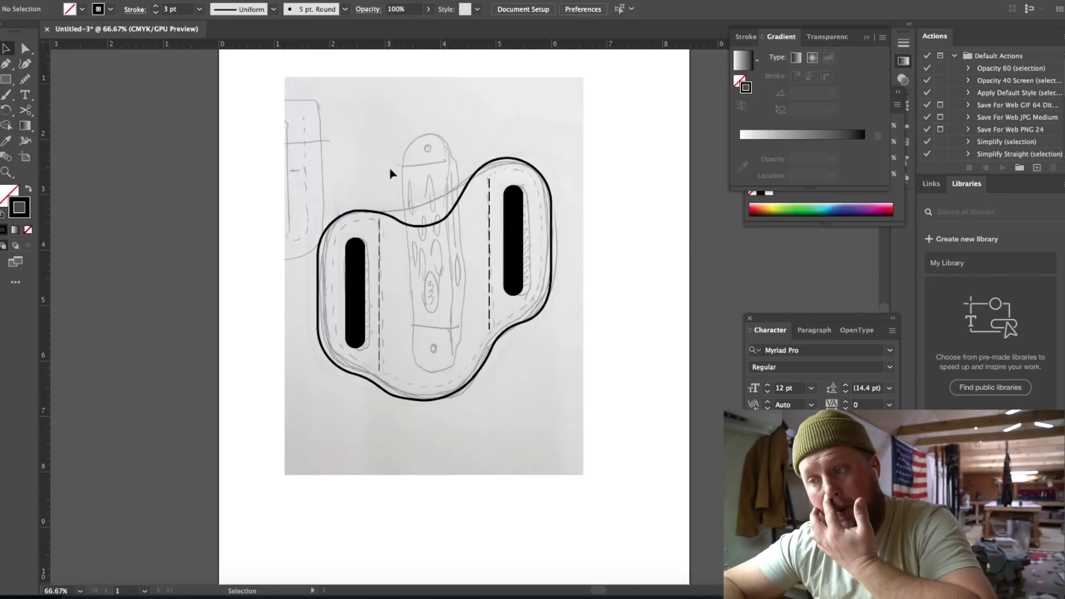
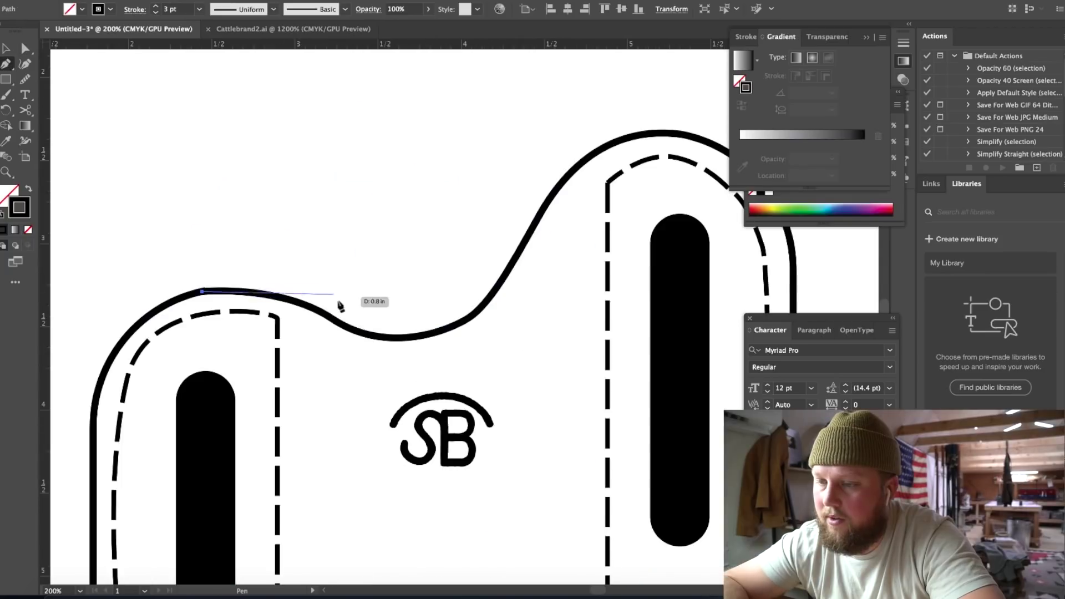
- Draw a shallower curve with the Pen tool above the upper edge's dip, running from the left hump to the top of the right hump
{"action": "left_click_drag", "start_coordinate": [344, 307], "coordinate": [411, 331]}
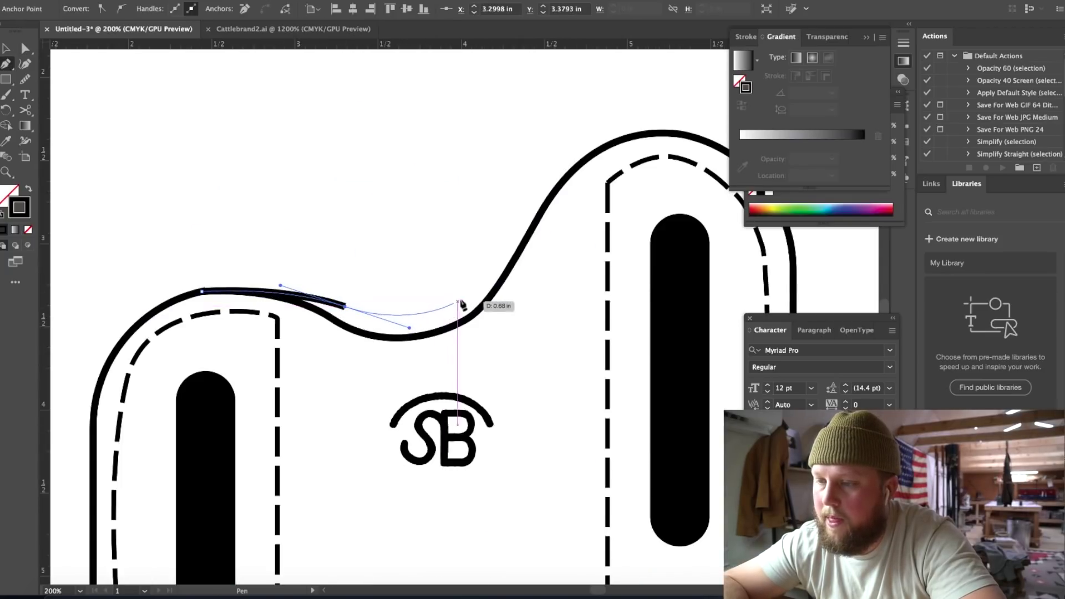
{"action": "left_click_drag", "start_coordinate": [488, 269], "coordinate": [512, 242]}
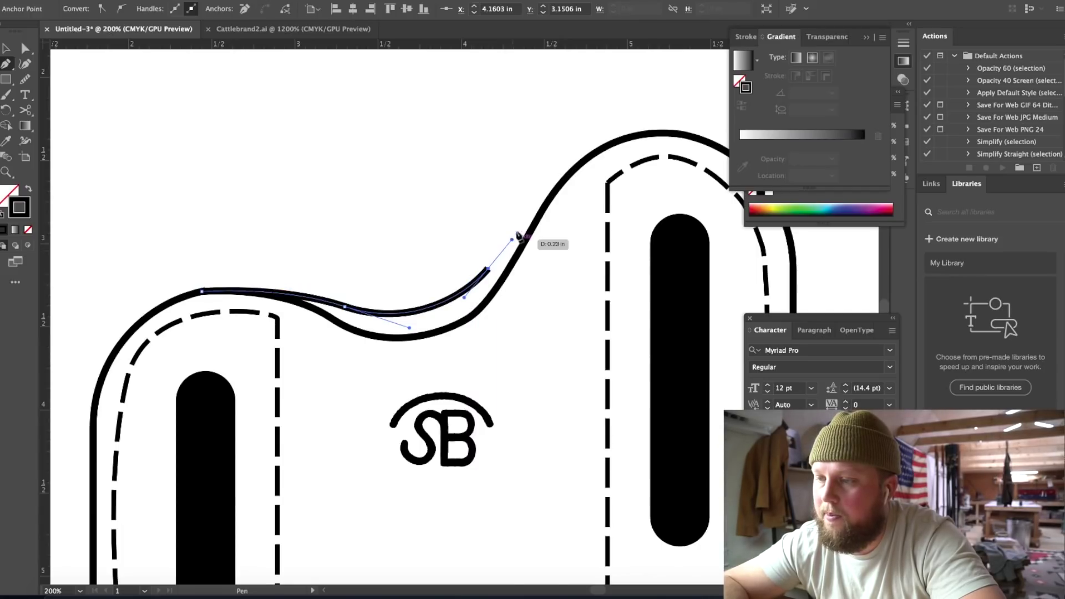
{"action": "left_click_drag", "start_coordinate": [590, 158], "coordinate": [709, 129]}
{"action": "key", "text": "ctrl+z"}
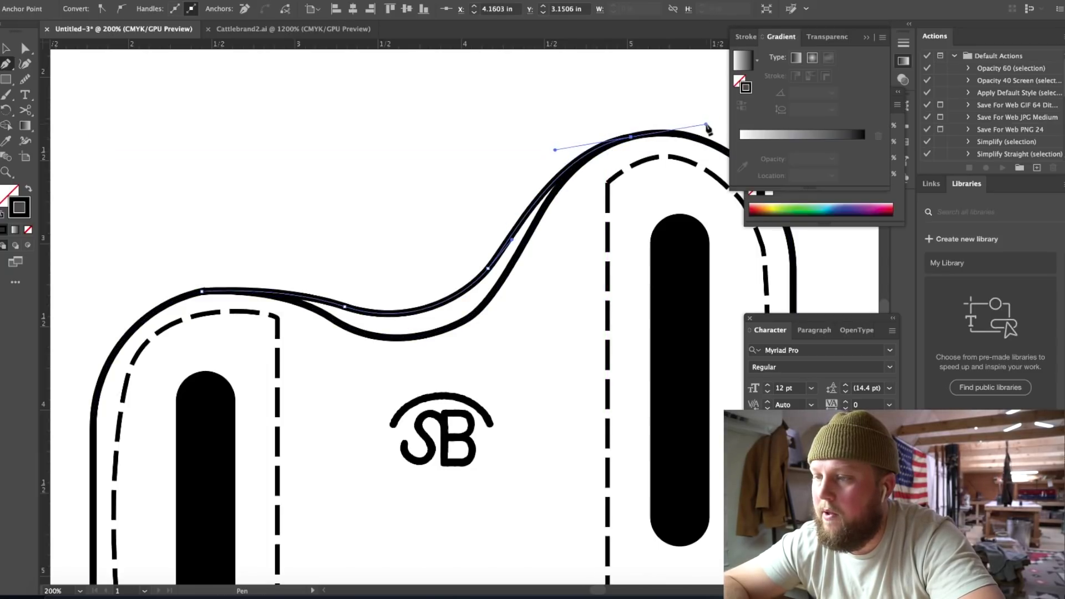
{"action": "key", "text": "ctrl+0"}
- Cut the old upper edge where the new curve meets the right hump and delete the old, deeper dip
{"action": "scroll", "coordinate": [610, 95], "scroll_direction": "up", "scroll_amount": 4}
{"action": "key", "text": "c"}
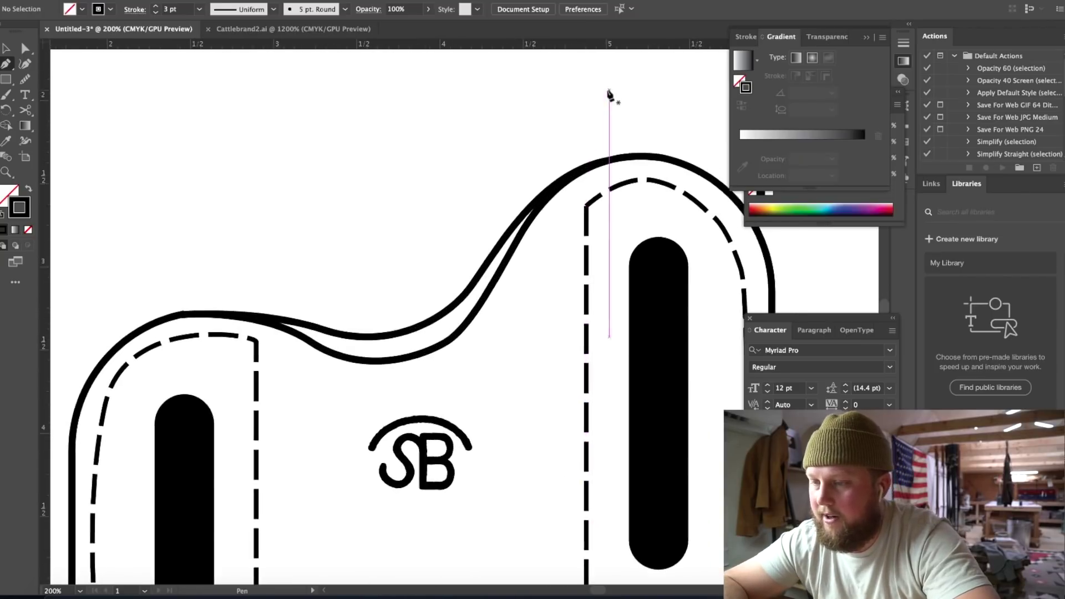
{"action": "left_click", "coordinate": [507, 187]}
{"action": "scroll", "coordinate": [440, 300], "scroll_direction": "left", "scroll_amount": 10}
{"action": "scroll", "coordinate": [440, 299], "scroll_direction": "down", "scroll_amount": 4}
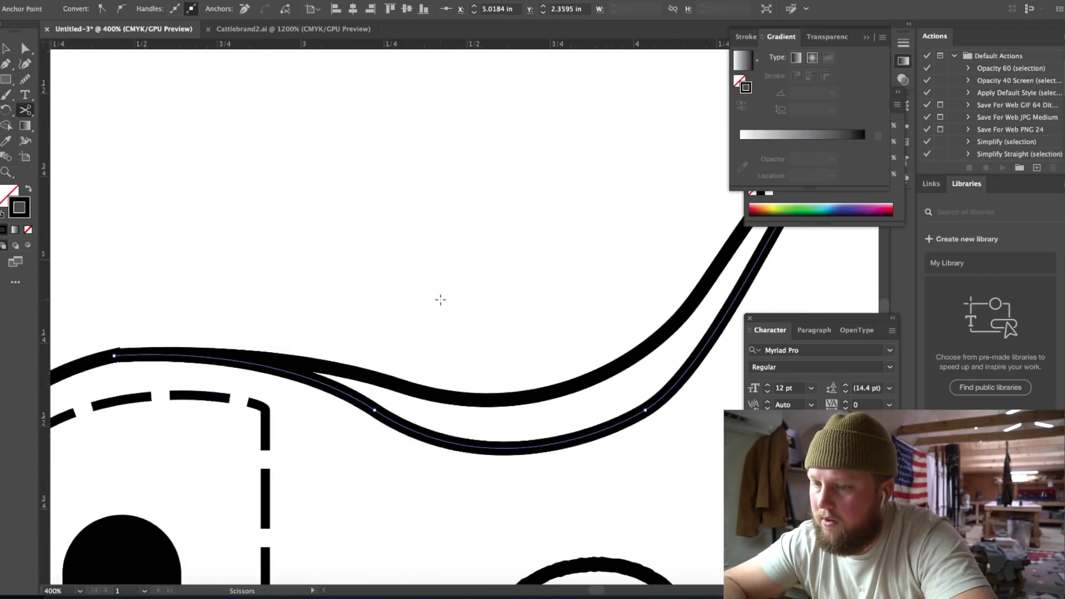
{"action": "key", "text": "Delete"}
{"action": "scroll", "coordinate": [441, 299], "scroll_direction": "down", "scroll_amount": 5}
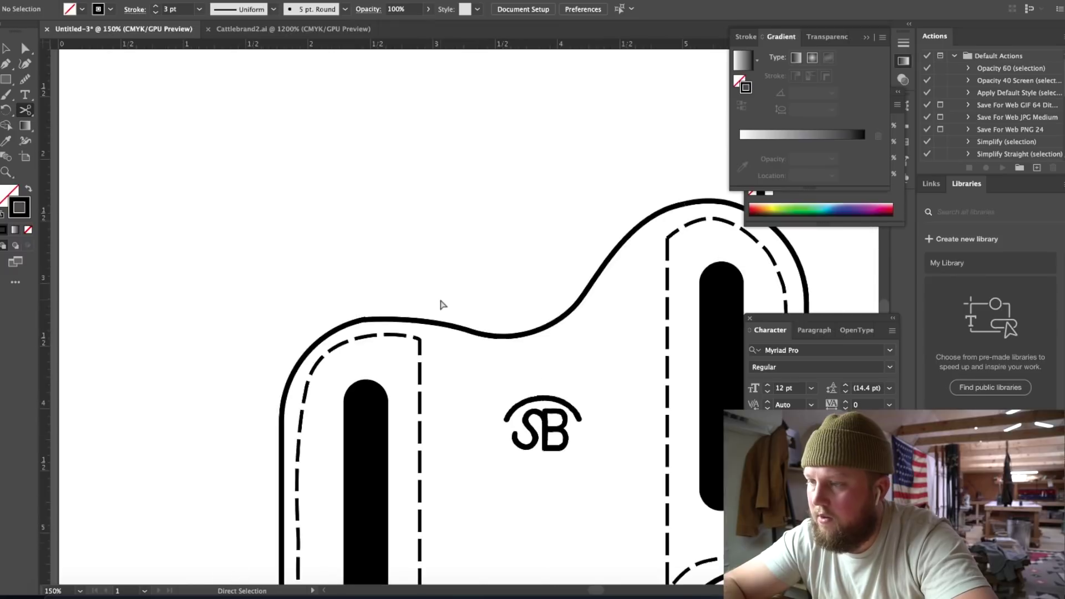
- Adjust the curve handle near the new upper edge's left end to smooth its transition into the left hump
{"action": "key", "text": "a"}
{"action": "scroll", "coordinate": [361, 295], "scroll_direction": "up", "scroll_amount": 7}
{"action": "left_click", "coordinate": [362, 295]}
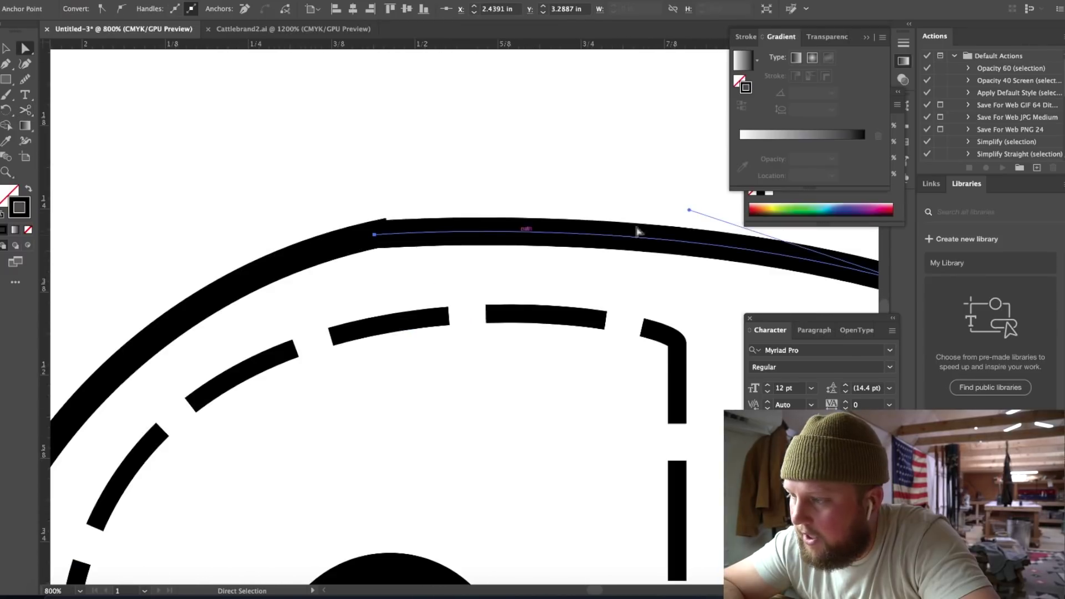
{"action": "left_click_drag", "start_coordinate": [689, 210], "coordinate": [670, 183]}
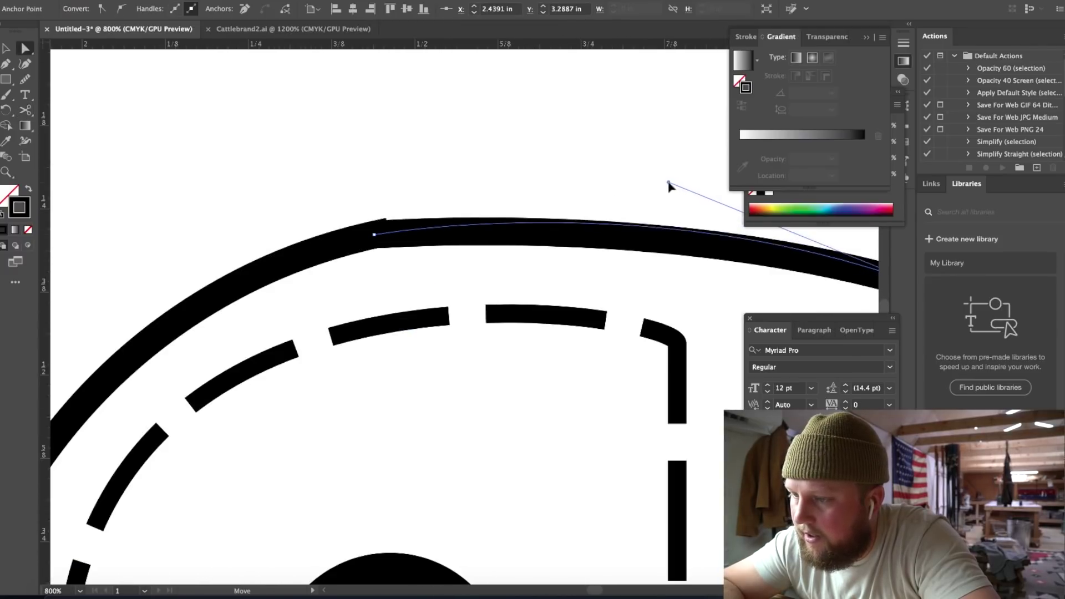
- Save the drawing as trapper_sheath3.ai in the Project files folder, using the Adobe Illustrator format and the Illustrator 2020 version
{"action": "scroll", "coordinate": [669, 188], "scroll_direction": "down", "scroll_amount": 1}
{"action": "scroll", "coordinate": [670, 188], "scroll_direction": "down", "scroll_amount": 2}
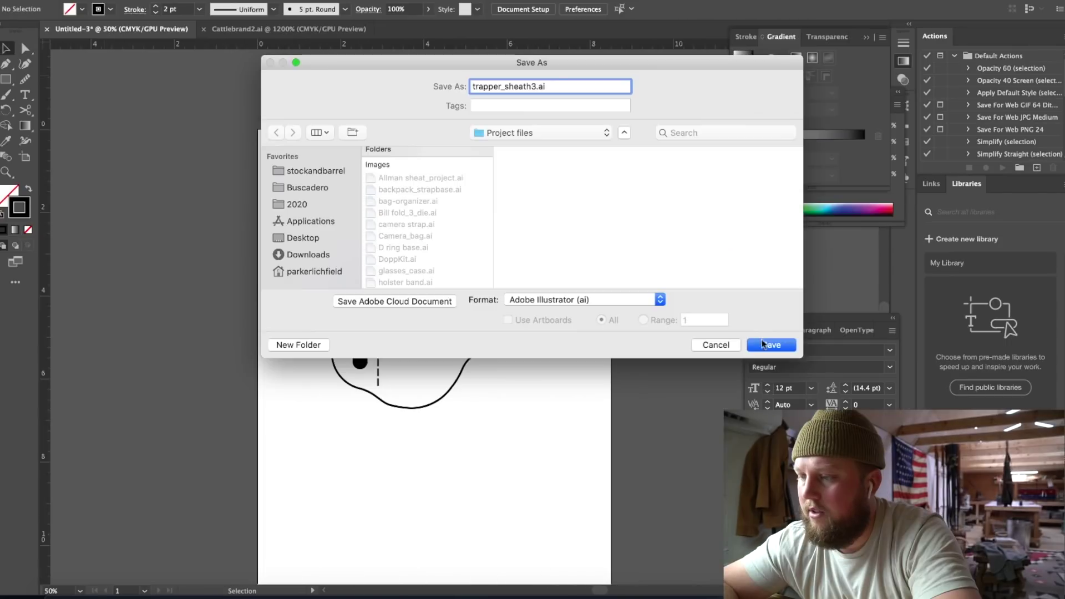
{"action": "left_click", "coordinate": [766, 343]}
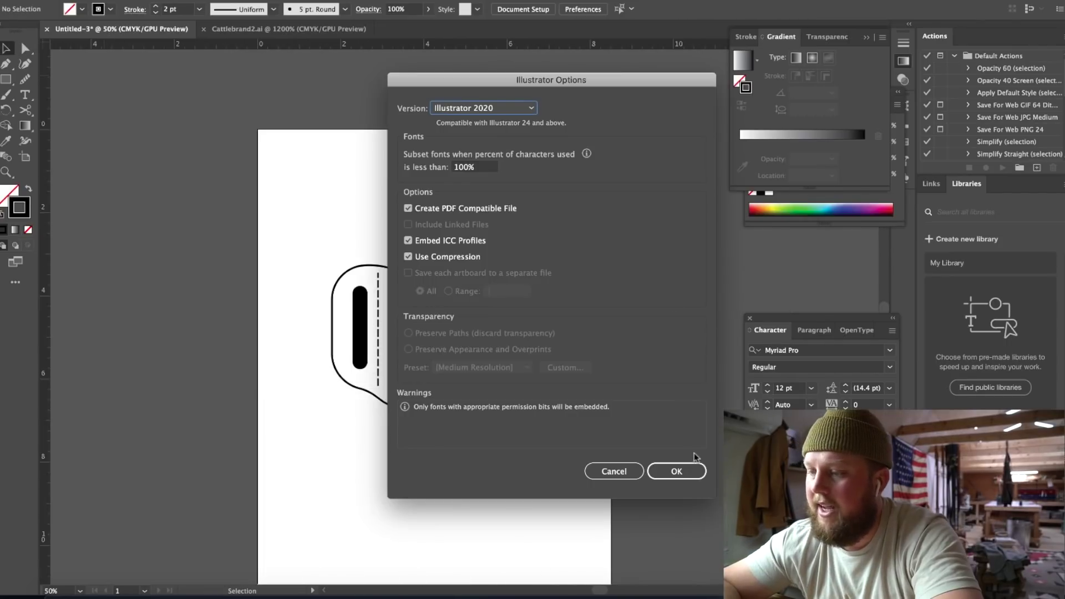
{"action": "left_click", "coordinate": [676, 471]}
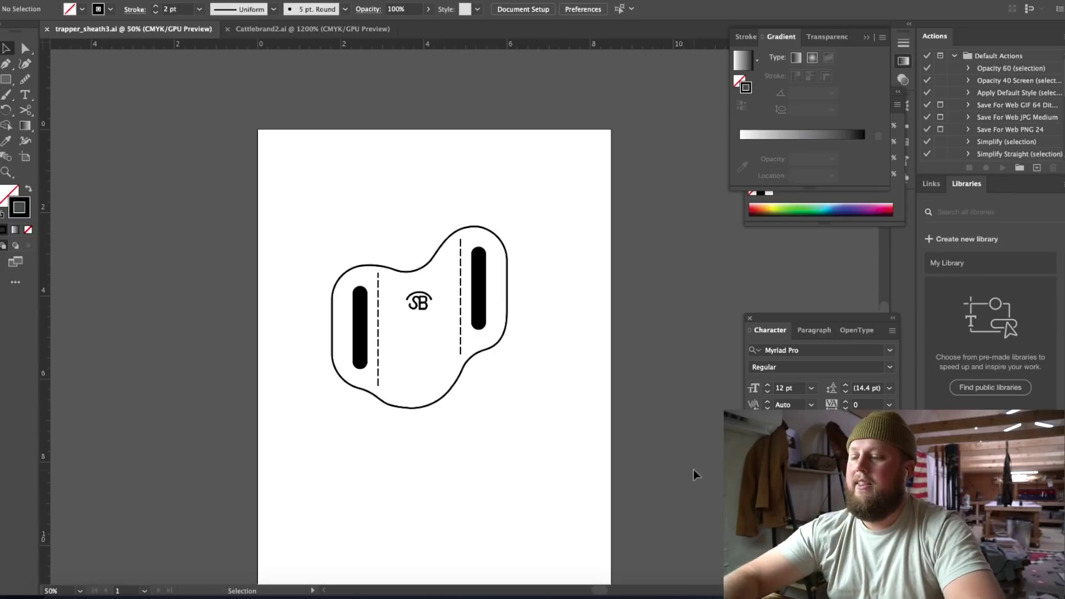
{"action": "key", "text": "ctrl+equal"}
{"action": "key", "text": "ctrl+equal"}
{"action": "key", "text": "ctrl+minus"}
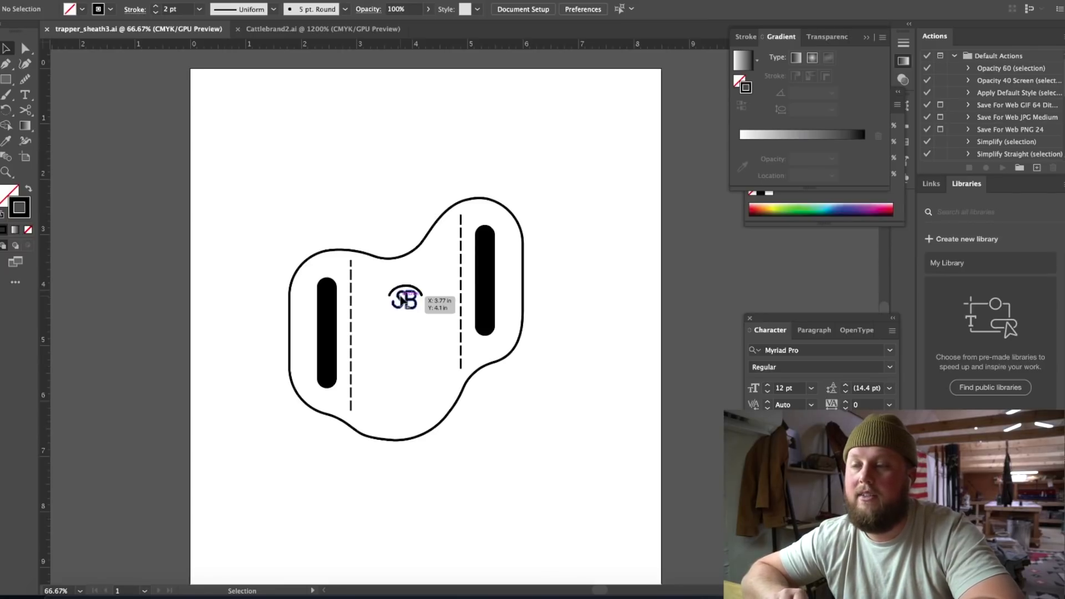
{"action": "key", "text": "super+minus"}
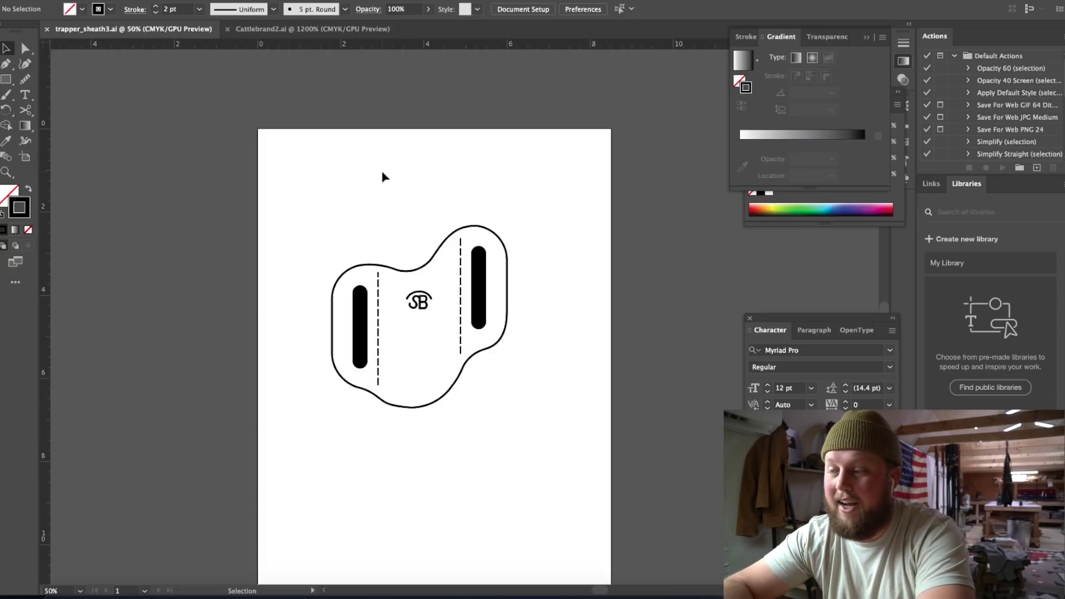
{"action": "key", "text": "ctrl+minus"}
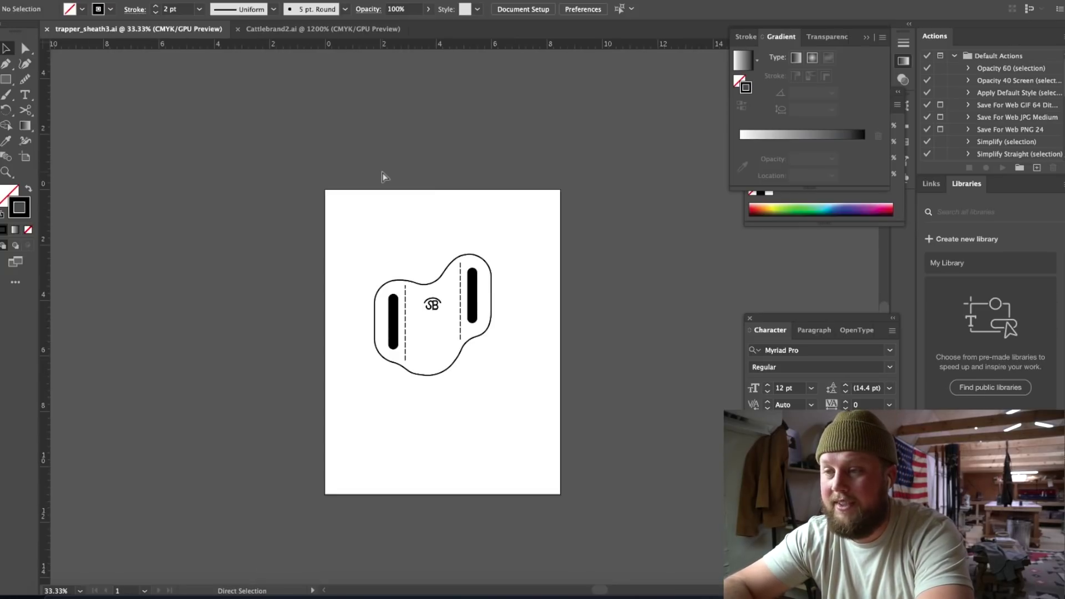
{"action": "key", "text": "ctrl+equal"}
{"action": "key", "text": "ctrl+equal"}
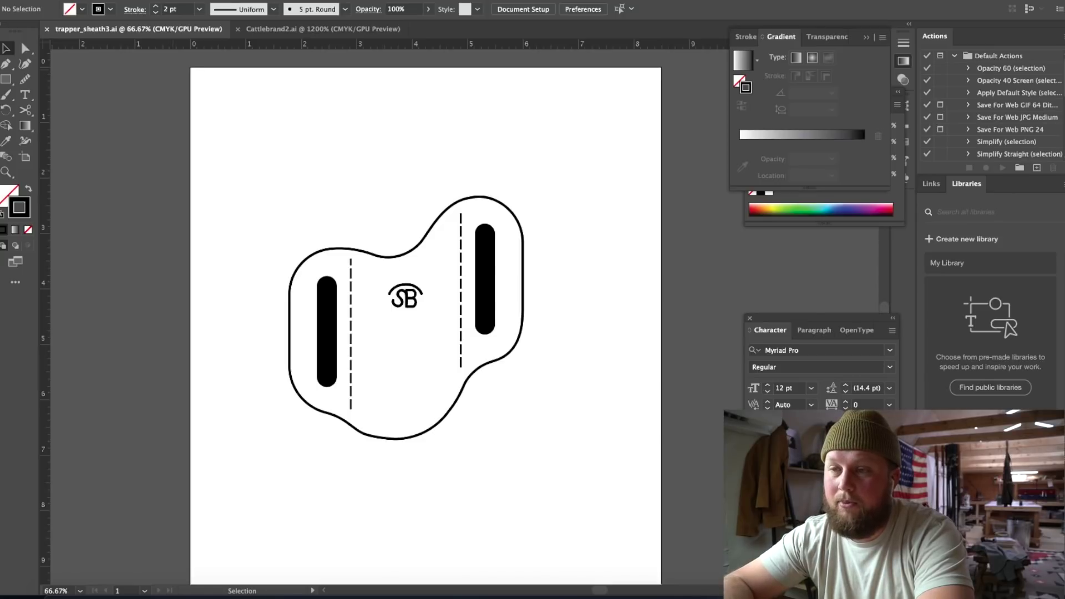
- Open the no59_trucker_template.pdf document and bring its row of pages into view
{"action": "left_click", "coordinate": [91, 0]}
{"action": "mouse_move", "coordinate": [114, 21]}
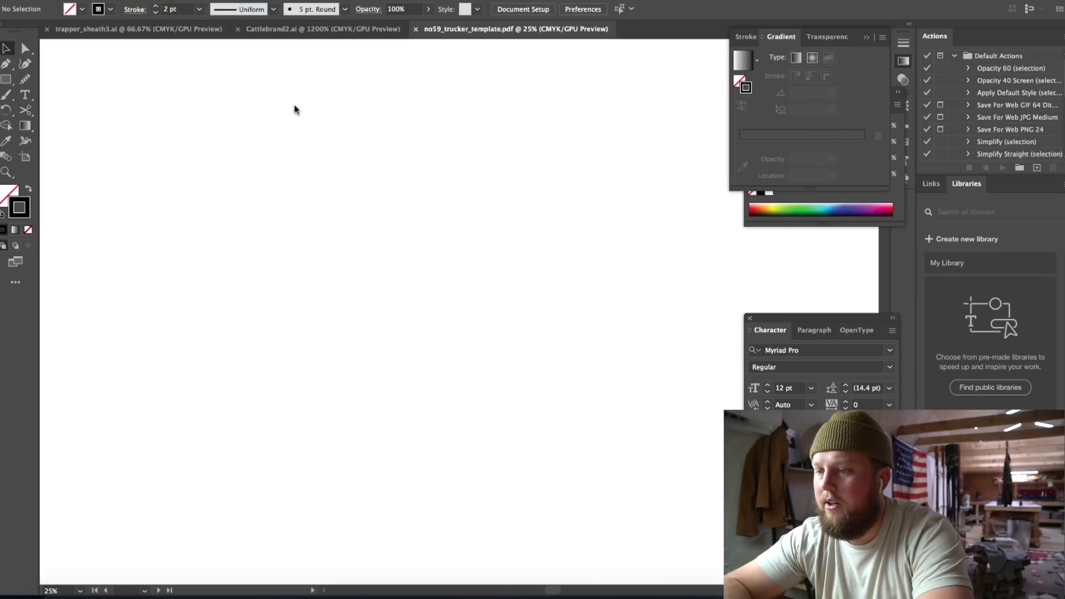
{"action": "key", "text": "ctrl+minus"}
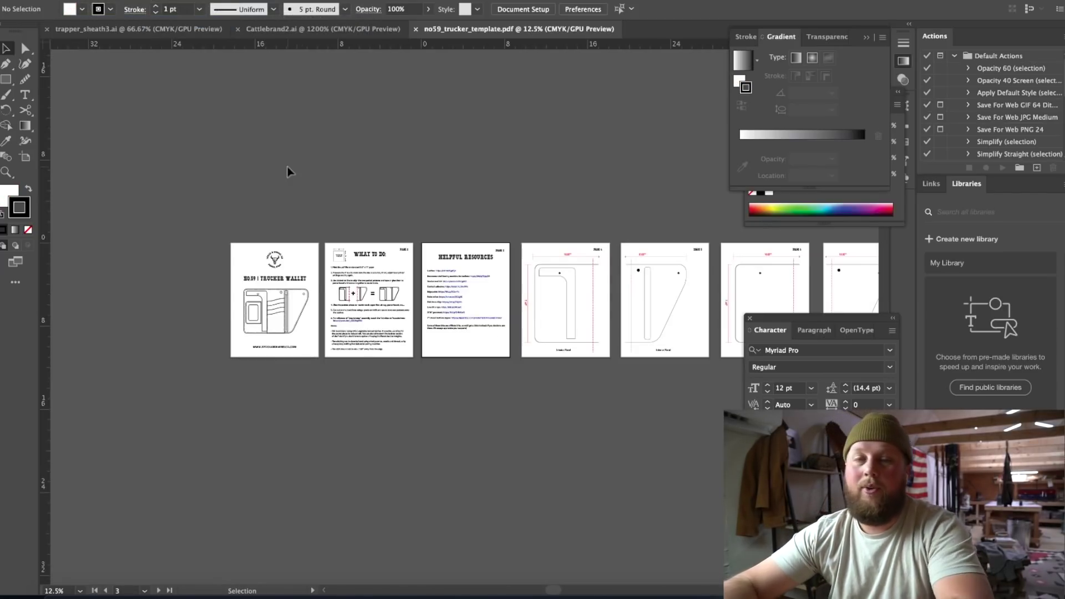
- Examine the trucker wallet template's cover, its "What to do" instructions page and its "Helpful resources" page
{"action": "key", "text": "ctrl+plus"}
{"action": "key", "text": "ctrl+plus"}
{"action": "key", "text": "ctrl+plus"}
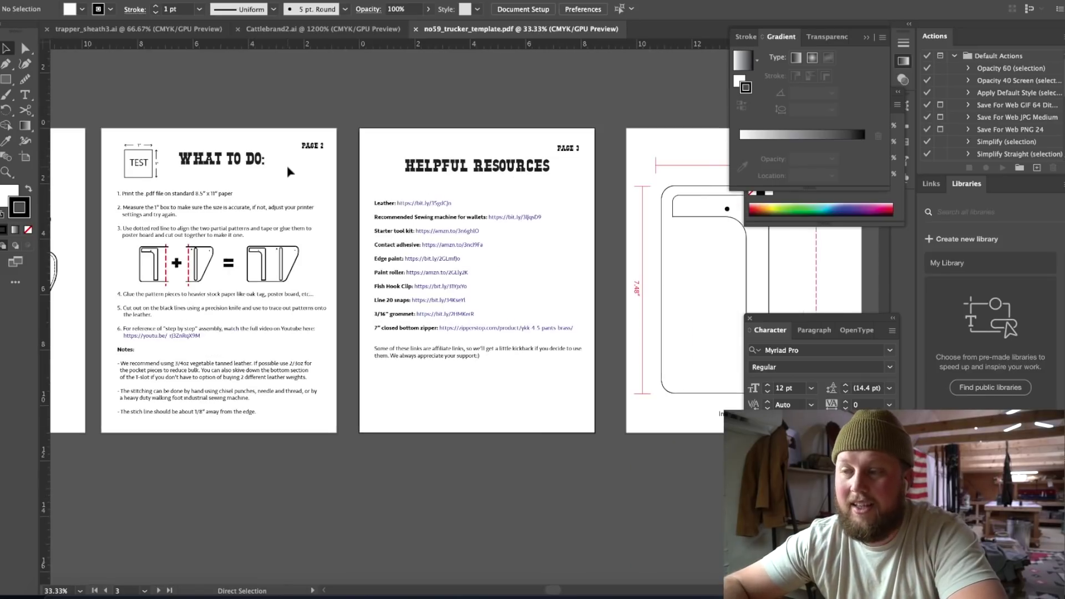
{"action": "scroll", "coordinate": [287, 166], "scroll_direction": "left", "scroll_amount": 5}
{"action": "key", "text": "ctrl+plus"}
{"action": "key", "text": "ctrl+plus"}
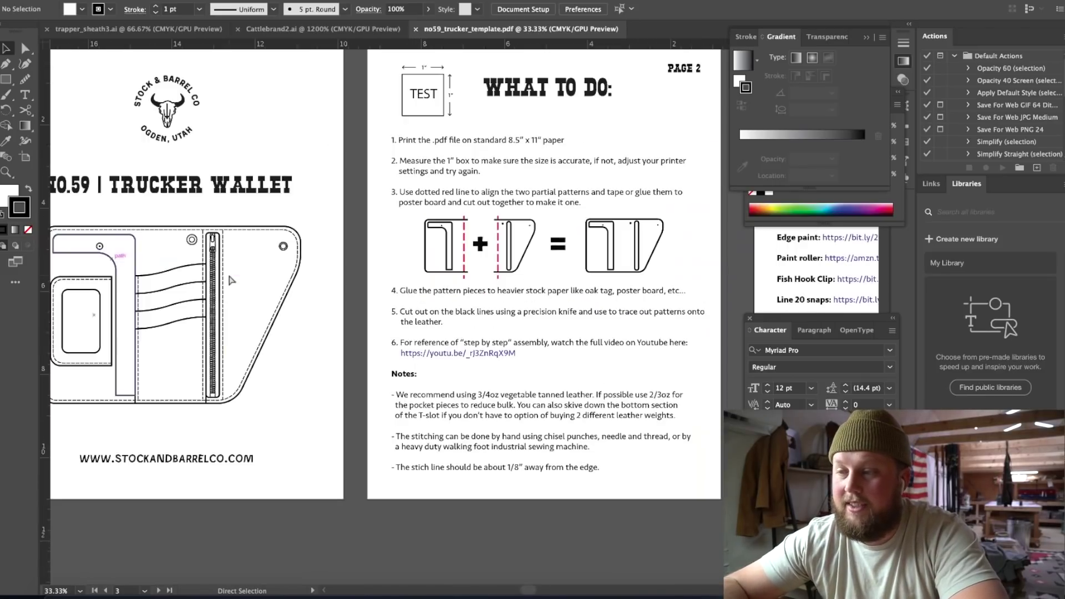
{"action": "scroll", "coordinate": [190, 397], "scroll_direction": "left", "scroll_amount": 5}
{"action": "scroll", "coordinate": [388, 361], "scroll_direction": "right", "scroll_amount": 8}
{"action": "key", "text": "ctrl+minus"}
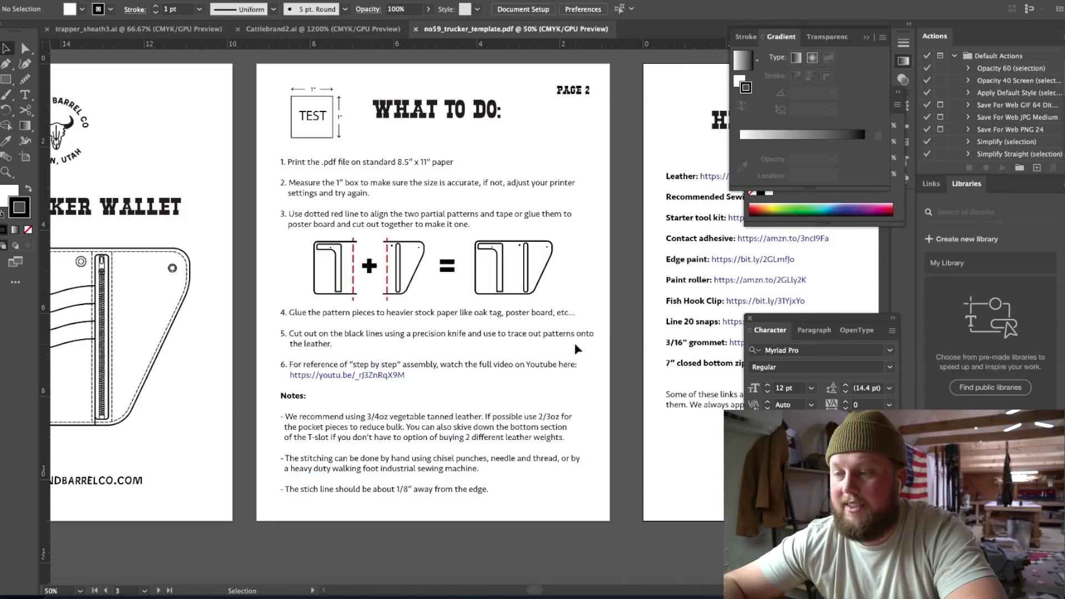
{"action": "scroll", "coordinate": [575, 348], "scroll_direction": "right", "scroll_amount": 2}
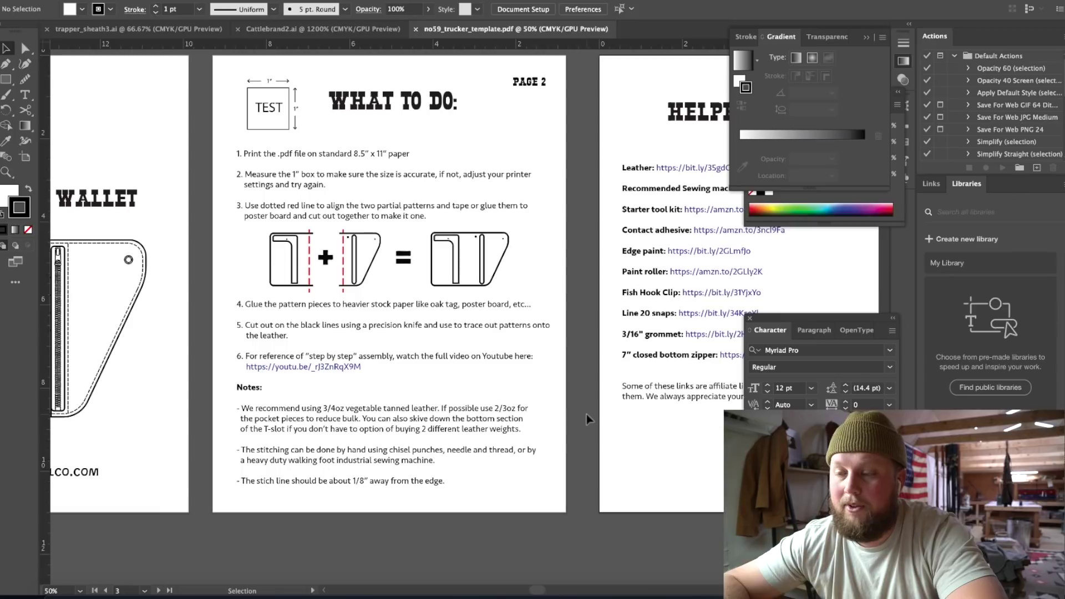
{"action": "scroll", "coordinate": [586, 419], "scroll_direction": "right", "scroll_amount": 10}
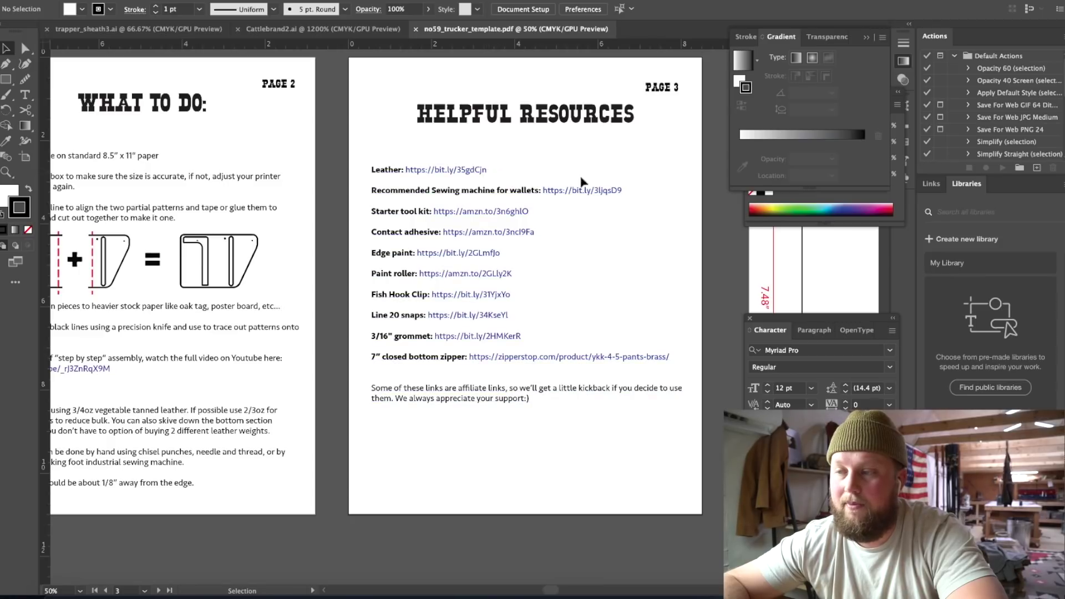
- Review the template's interior and exterior panel pages, pocket pieces, adhesive/alignment guide and lanyard page
{"action": "scroll", "coordinate": [649, 200], "scroll_direction": "right", "scroll_amount": 20}
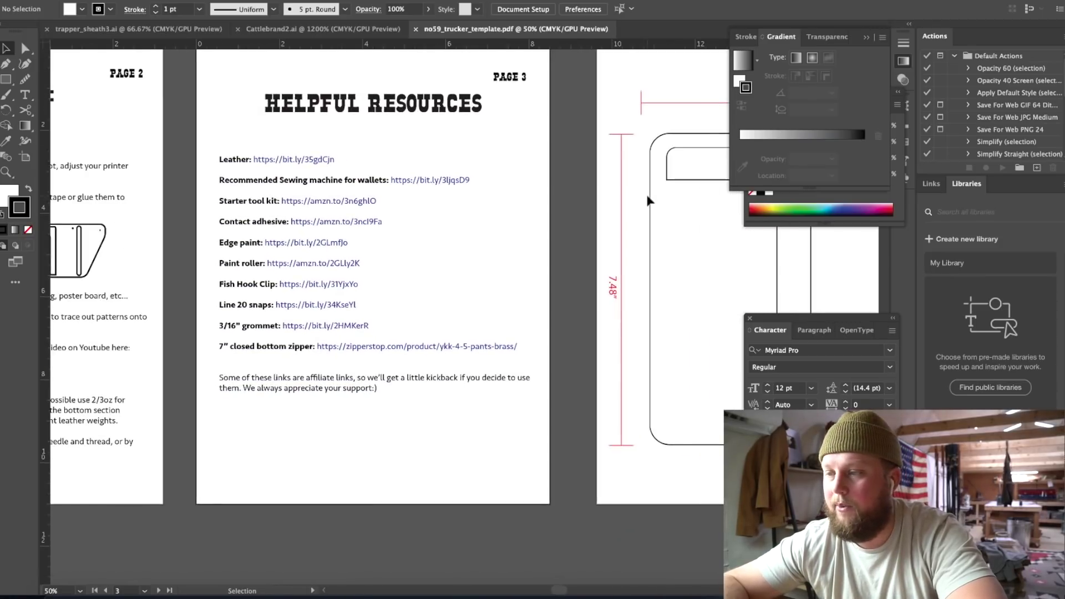
{"action": "scroll", "coordinate": [649, 201], "scroll_direction": "right", "scroll_amount": 1}
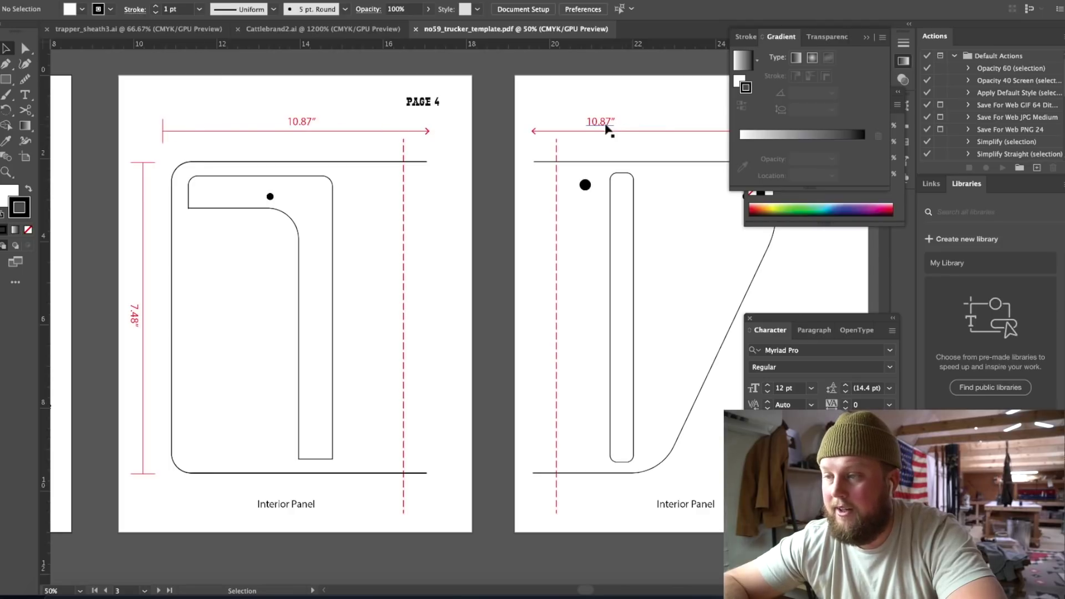
{"action": "key", "text": "ctrl+minus"}
{"action": "key", "text": "ctrl+minus"}
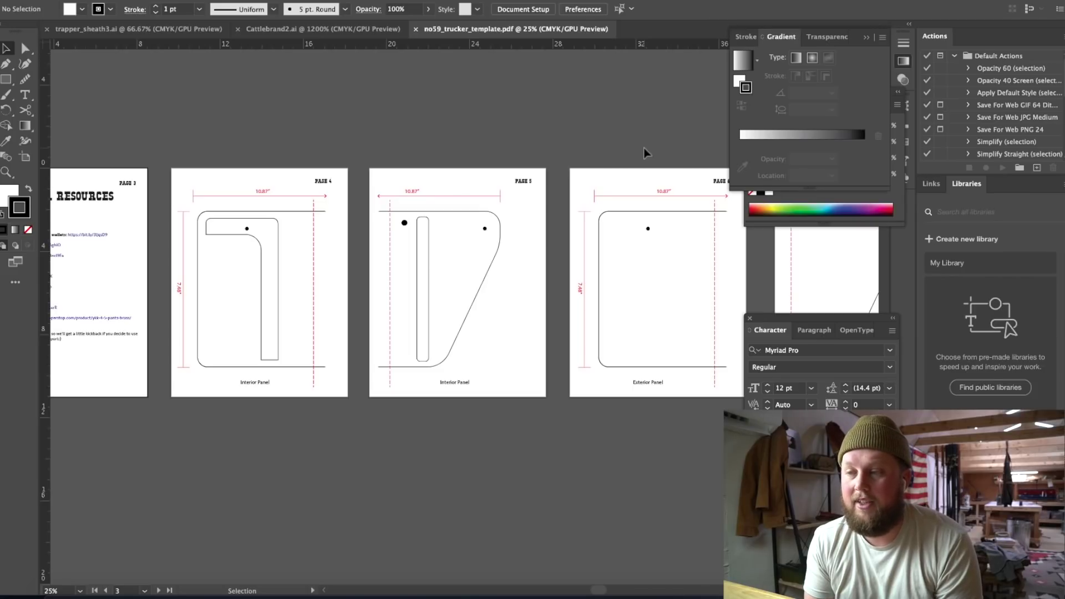
{"action": "scroll", "coordinate": [643, 148], "scroll_direction": "right", "scroll_amount": 10}
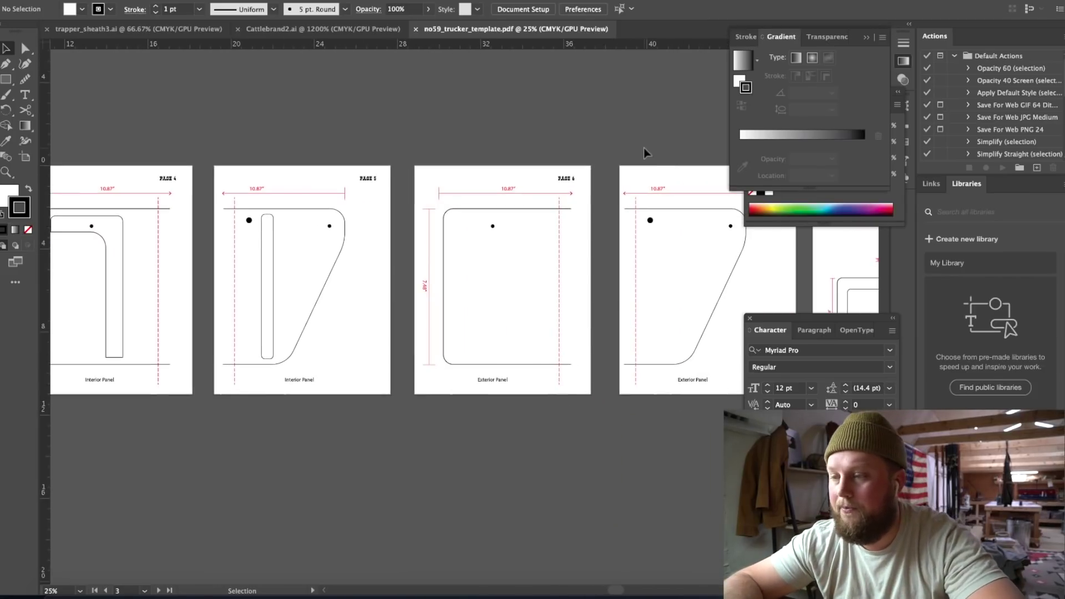
{"action": "scroll", "coordinate": [643, 148], "scroll_direction": "right", "scroll_amount": 5}
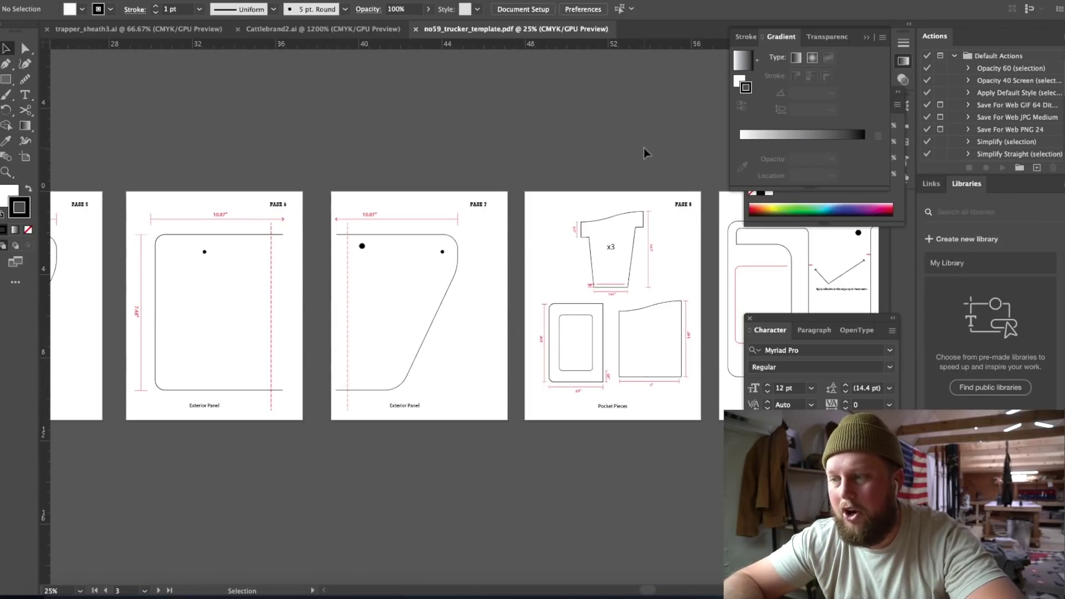
{"action": "scroll", "coordinate": [644, 147], "scroll_direction": "right", "scroll_amount": 10}
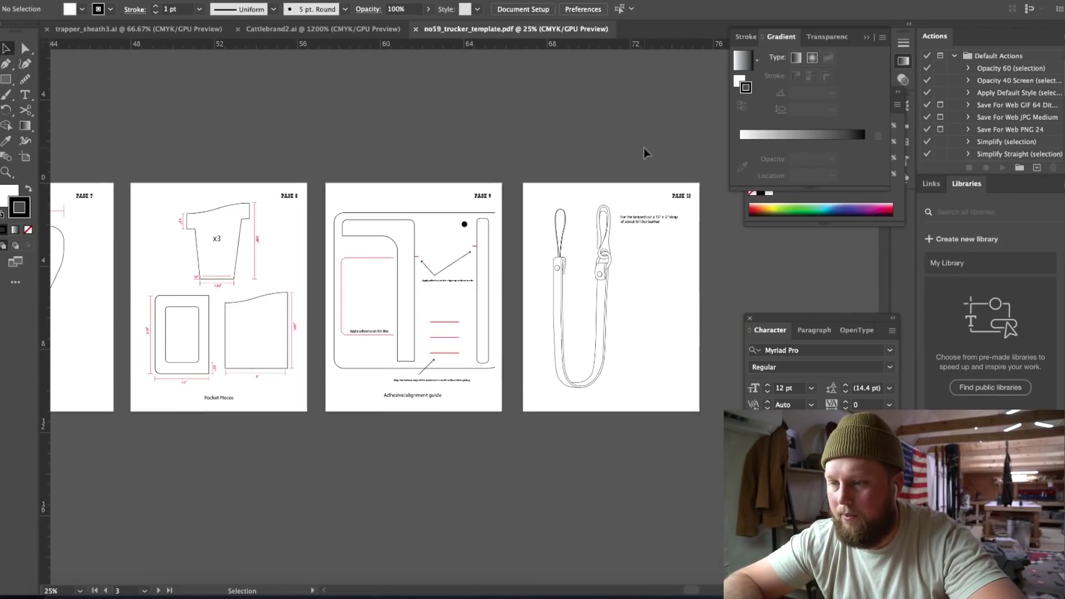
{"action": "key", "text": "ctrl+equal"}
{"action": "key", "text": "ctrl+equal"}
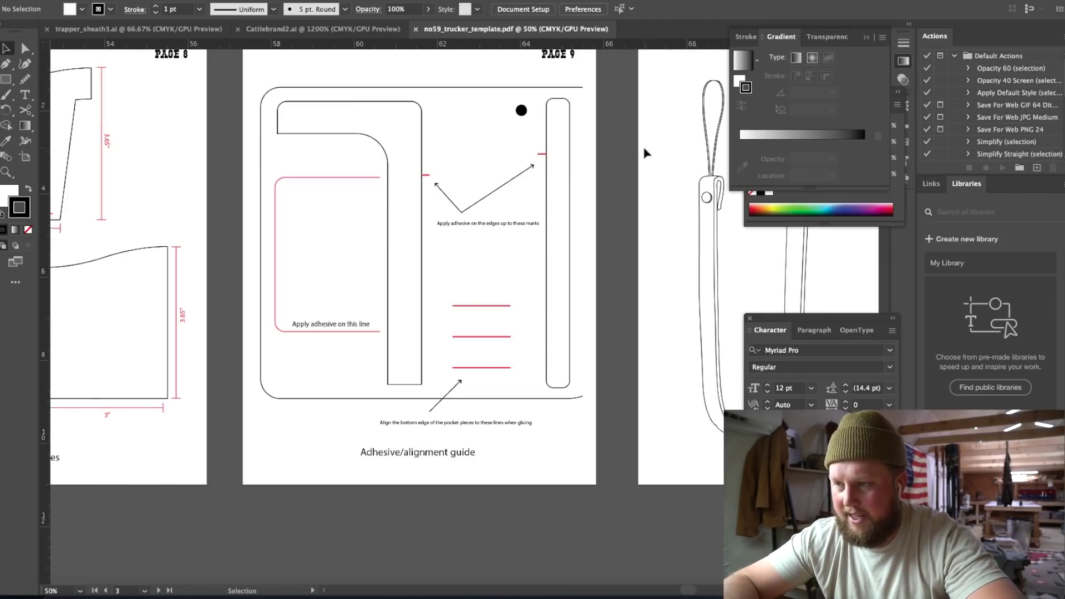
{"action": "scroll", "coordinate": [643, 153], "scroll_direction": "right", "scroll_amount": 2}
{"action": "scroll", "coordinate": [643, 152], "scroll_direction": "up", "scroll_amount": 2}
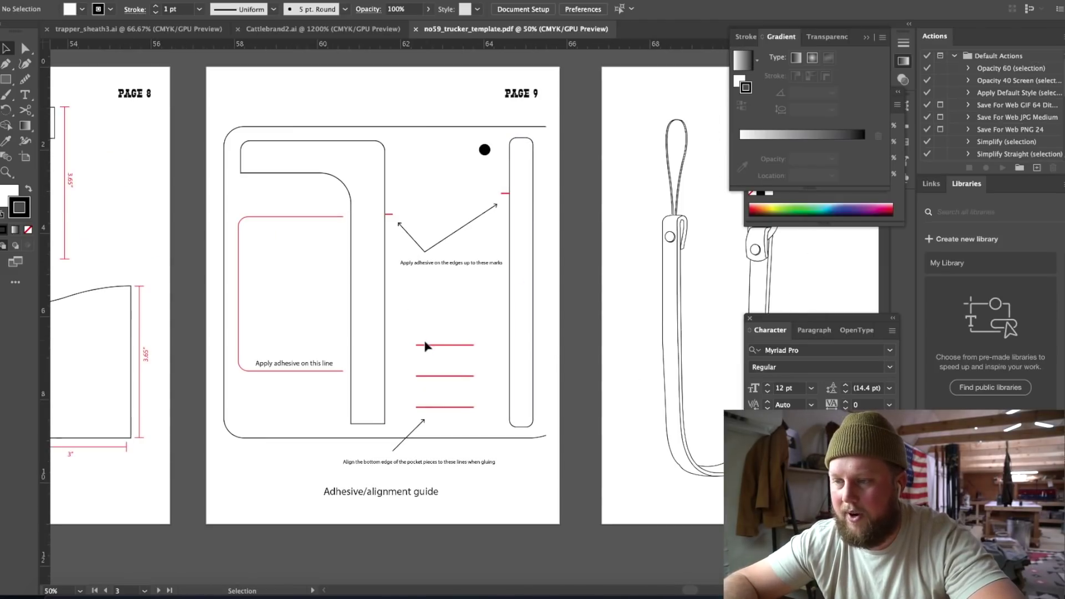
- Return from the adhesive/alignment guide to the Pocket Pieces page and examine its dimensioned pieces
{"action": "scroll", "coordinate": [300, 266], "scroll_direction": "left", "scroll_amount": 10}
{"action": "scroll", "coordinate": [299, 266], "scroll_direction": "right", "scroll_amount": 11}
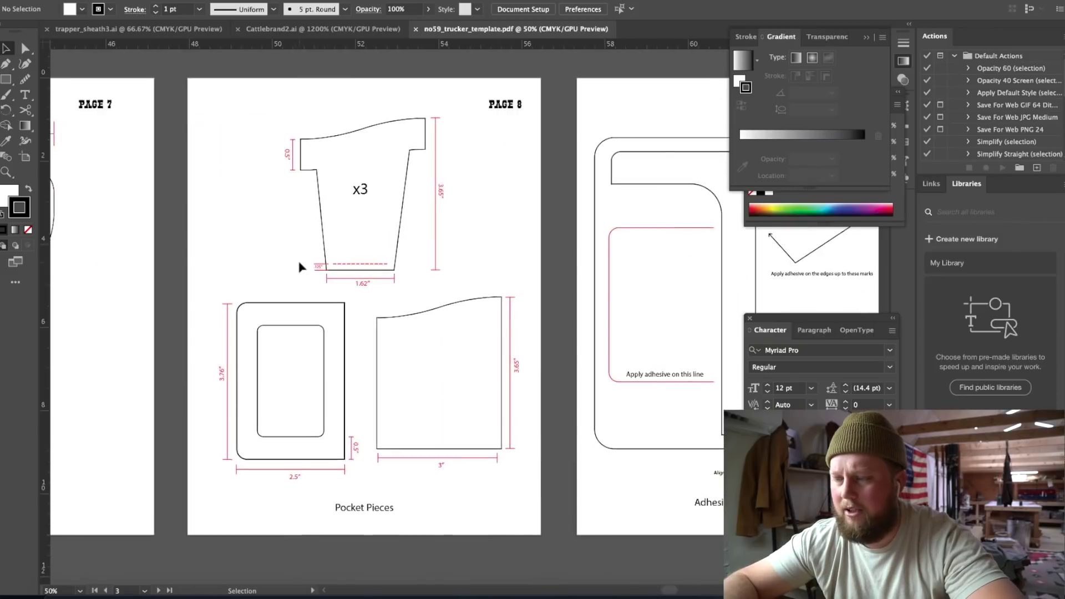
{"action": "scroll", "coordinate": [298, 267], "scroll_direction": "right", "scroll_amount": 6}
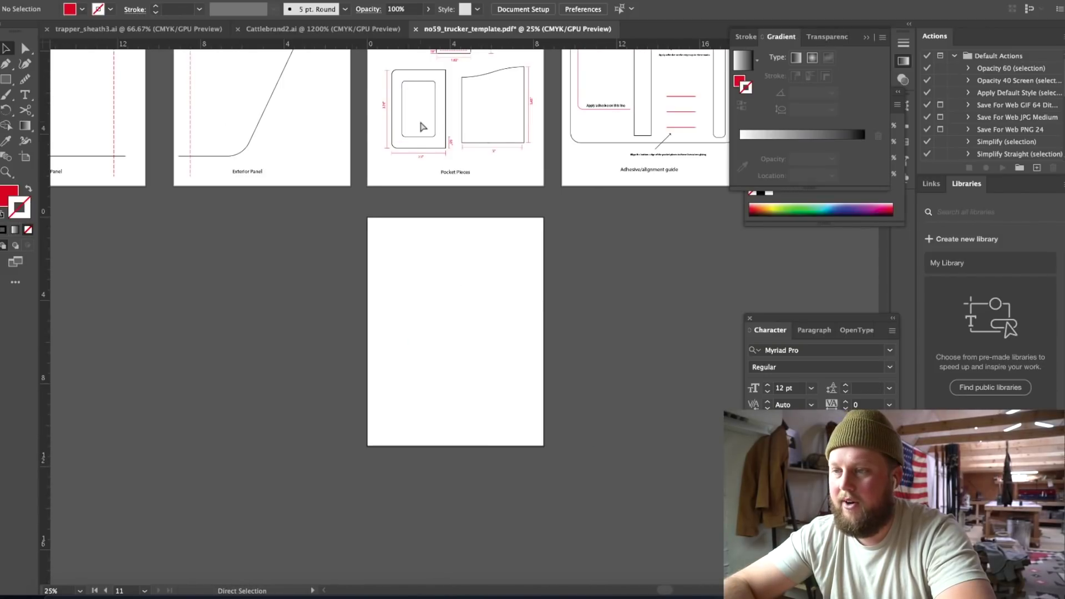
- Draw a red card-shaped rectangle about 2.3 by 3.5 in on the blank artboard and round its corners slightly
{"action": "key", "text": "ctrl+plus"}
{"action": "key", "text": "m"}
{"action": "left_click_drag", "start_coordinate": [385, 211], "coordinate": [481, 358]}
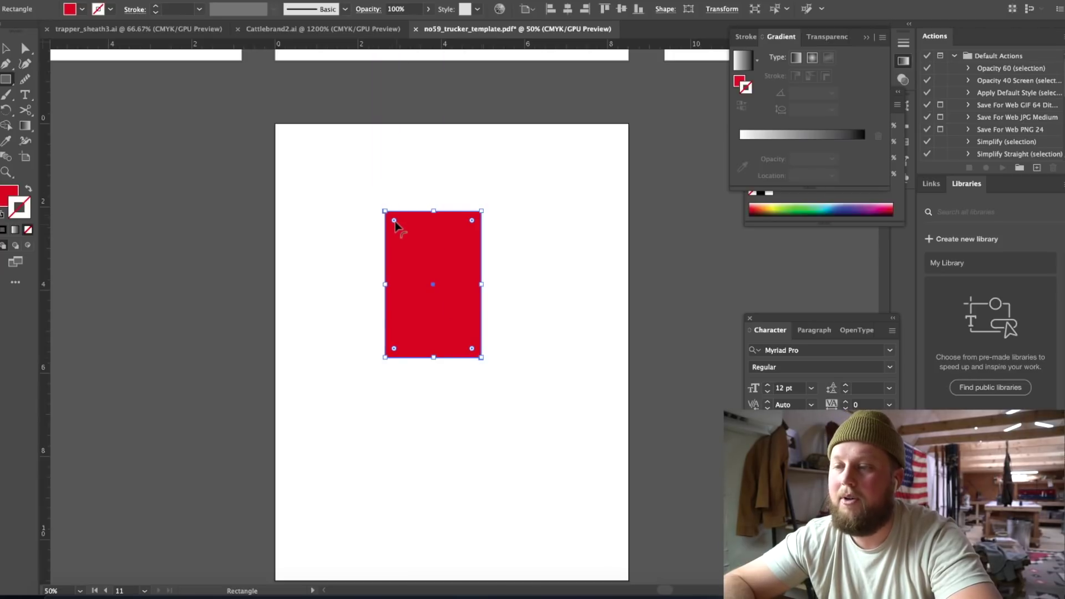
{"action": "left_click_drag", "start_coordinate": [395, 221], "coordinate": [395, 222]}
{"action": "key", "text": "r"}
{"action": "key", "text": "super+1"}
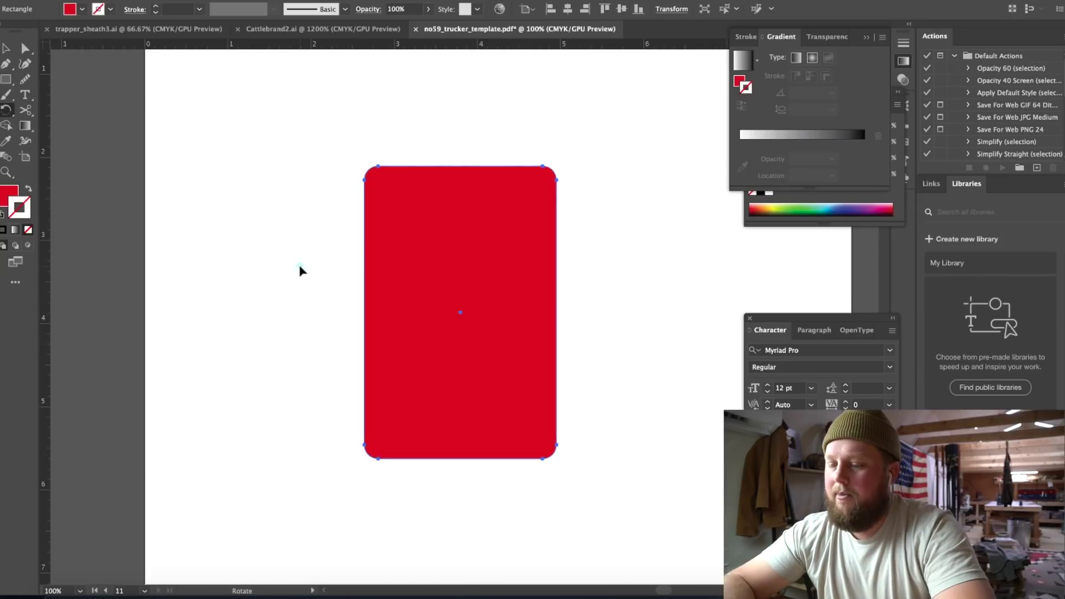
{"action": "key", "text": "super+shift+a"}
{"action": "key", "text": "v"}
{"action": "key", "text": "super+minus"}
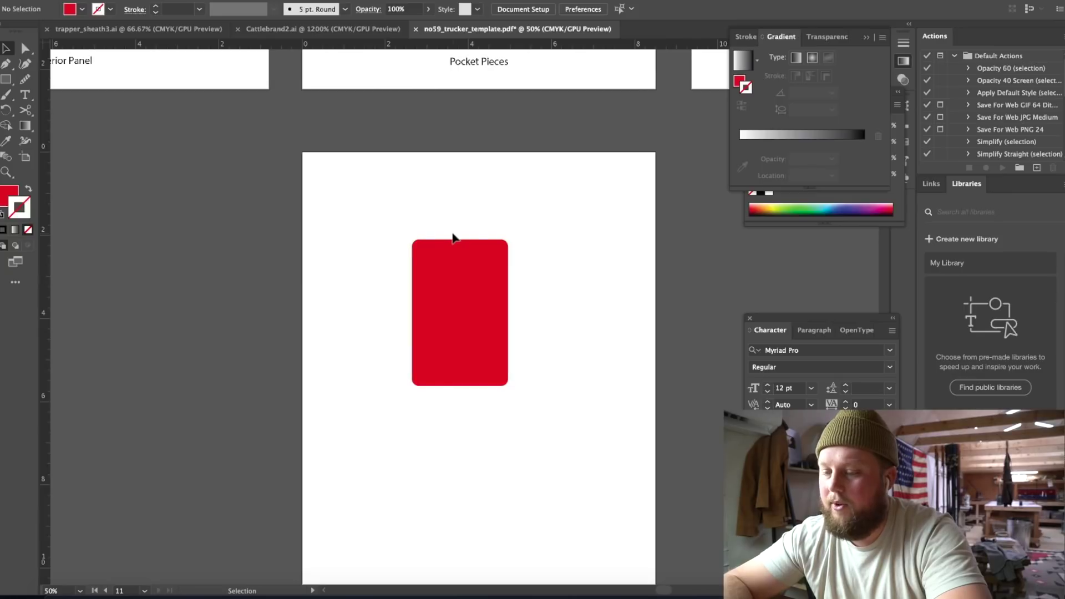
- Make an enlarged copy of the card rectangle about its centre, about 2.84 by 4.33 in
{"action": "key", "text": "m"}
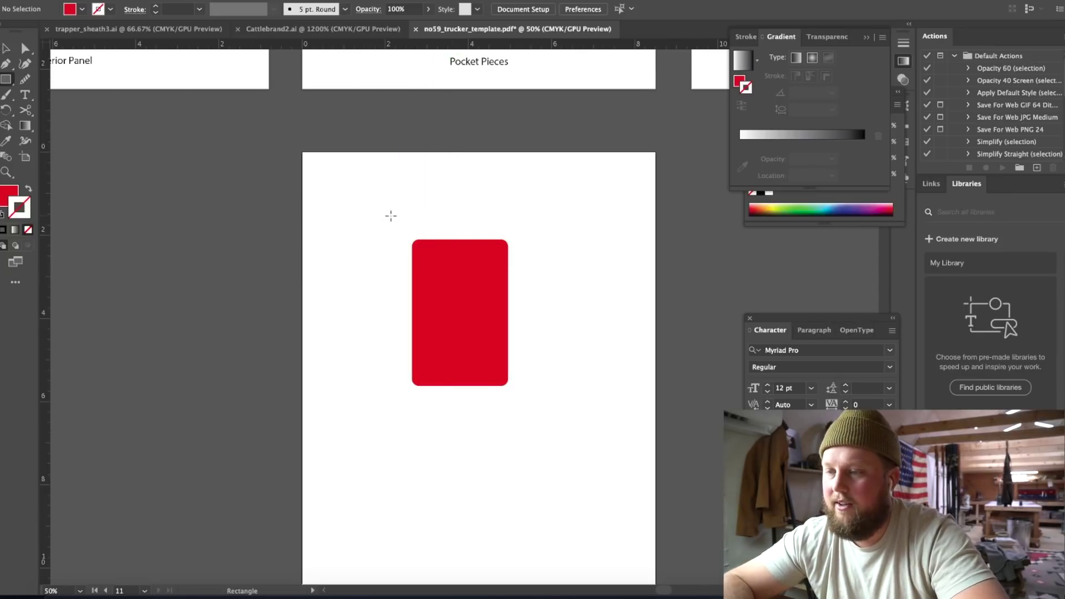
{"action": "key", "text": "v"}
{"action": "left_click", "coordinate": [449, 306]}
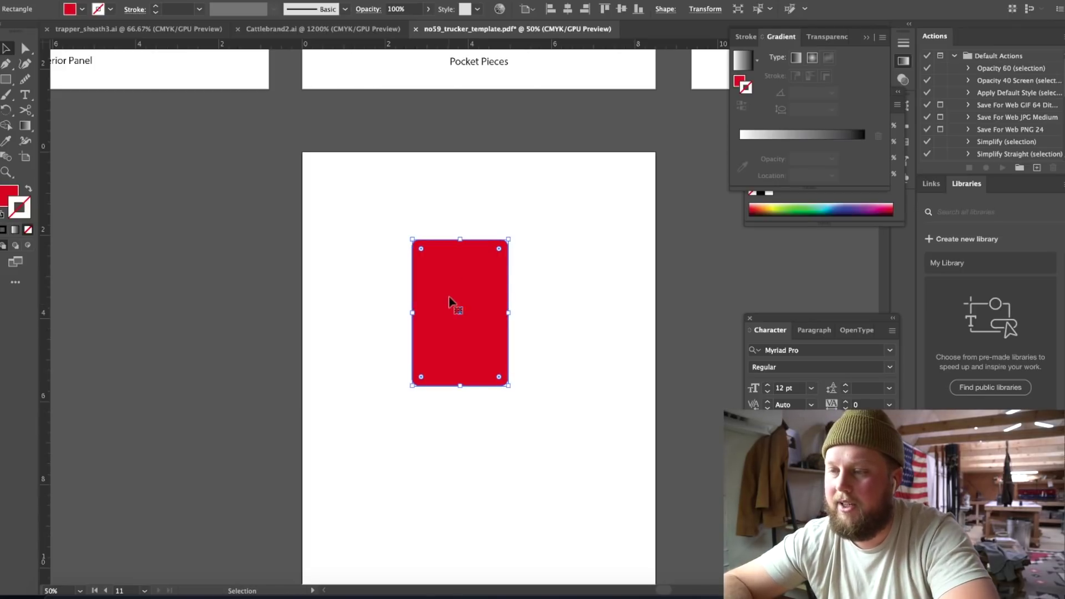
{"action": "left_click_drag", "start_coordinate": [459, 239], "coordinate": [459, 222]}
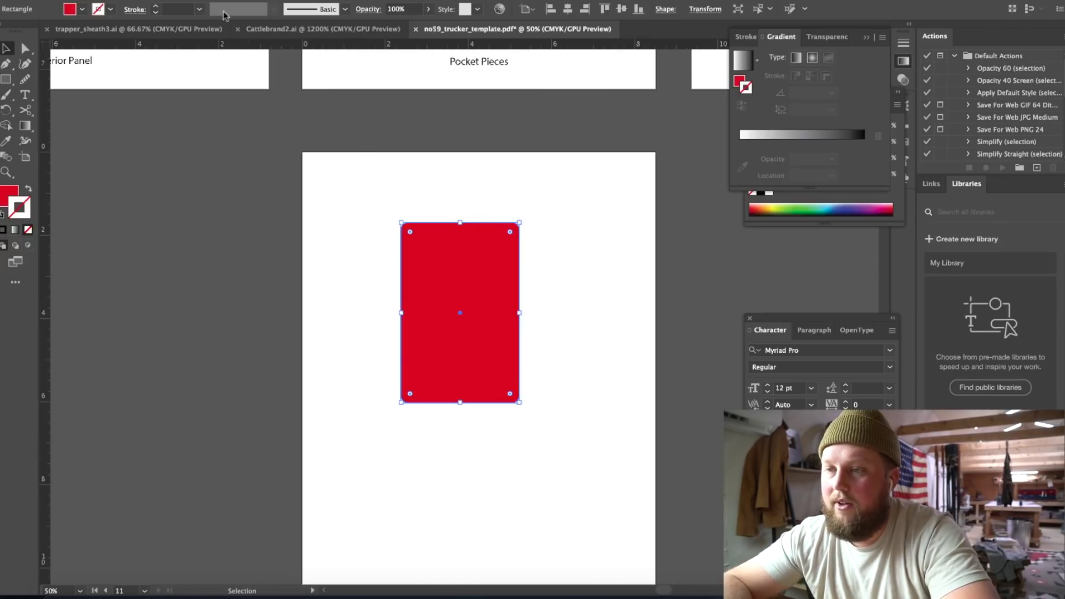
- Give the enlarged rectangle a black stroke and no fill
{"action": "left_click", "coordinate": [110, 9]}
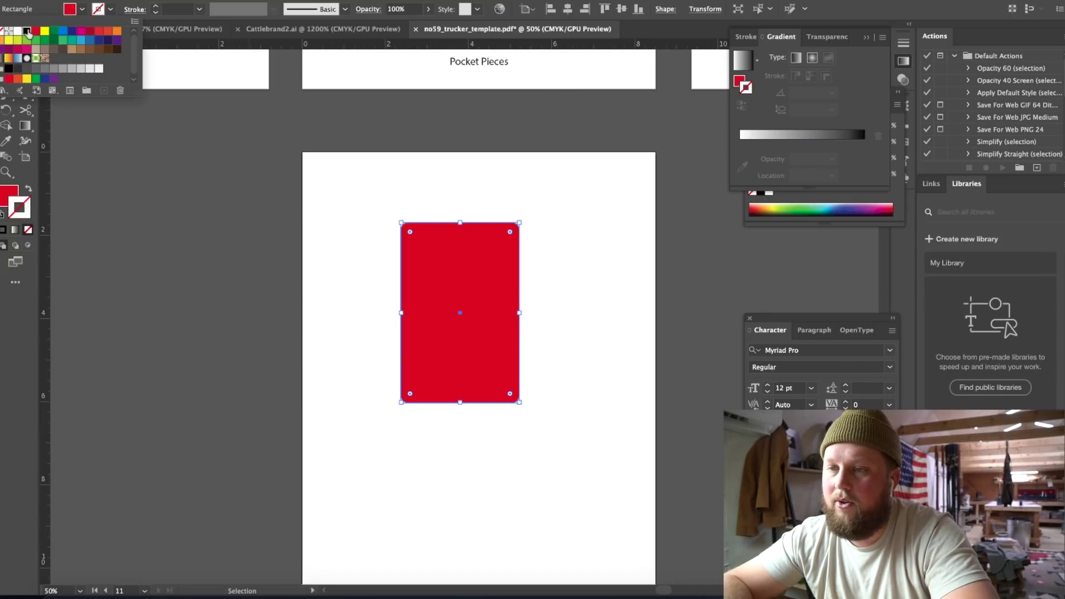
{"action": "left_click", "coordinate": [27, 31]}
{"action": "left_click", "coordinate": [82, 8]}
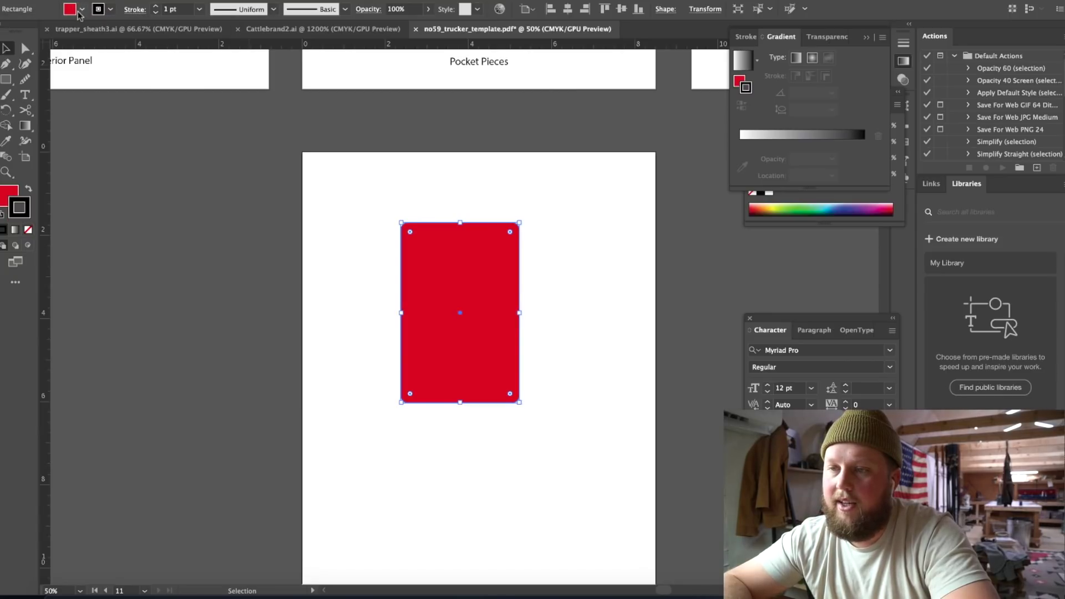
{"action": "left_click", "coordinate": [5, 31]}
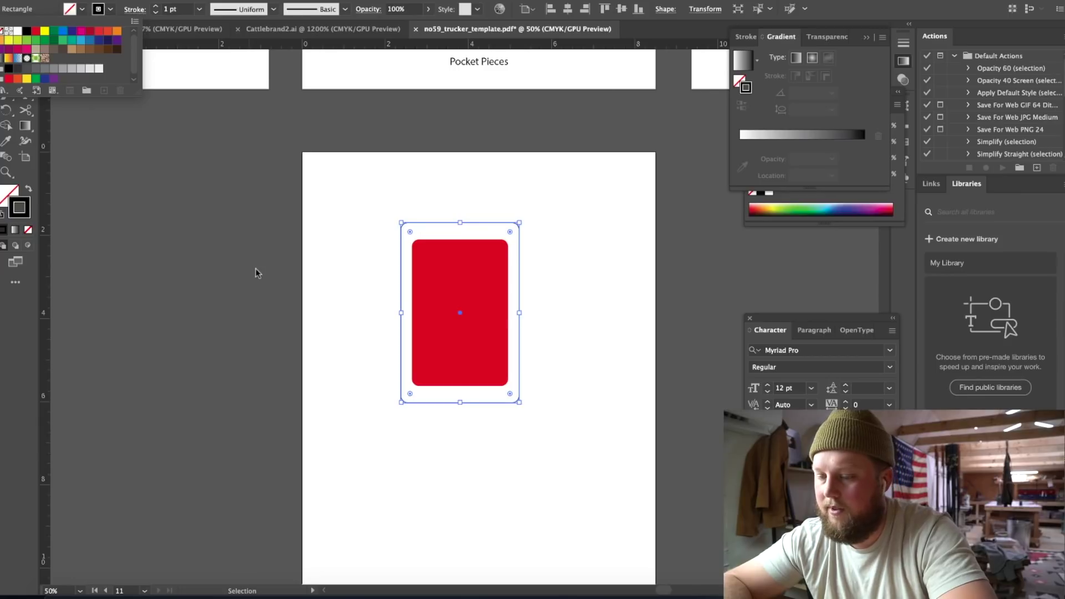
- Round only the two left corners of the outer outline, each to about 0.27 in
{"action": "key", "text": "a"}
{"action": "key", "text": "super+equal"}
{"action": "left_click", "coordinate": [320, 196]}
{"action": "left_click_drag", "start_coordinate": [328, 205], "coordinate": [334, 211]}
{"action": "left_click", "coordinate": [320, 433]}
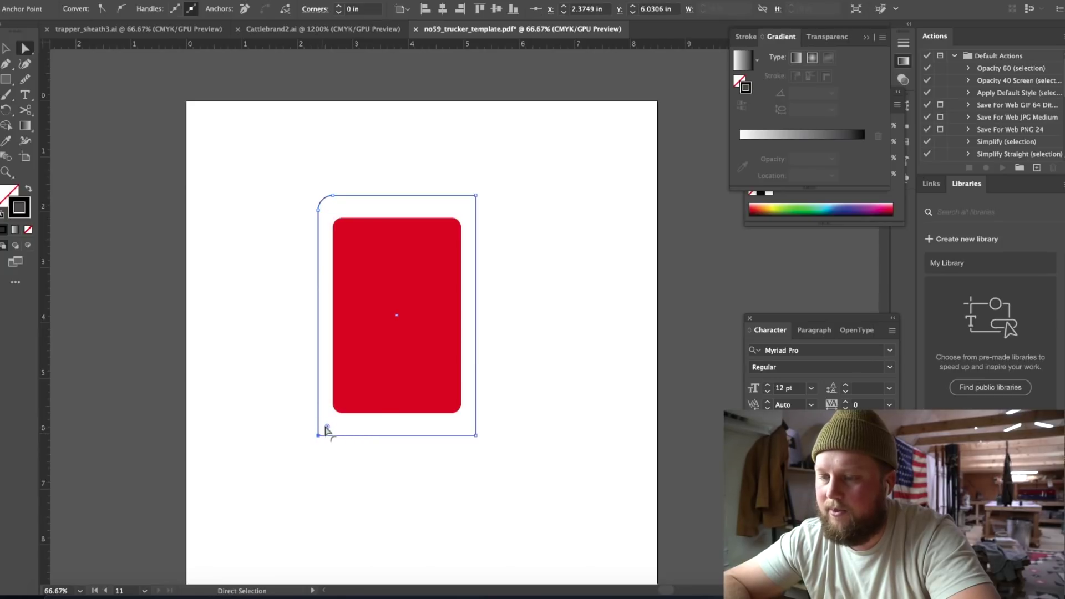
{"action": "left_click_drag", "start_coordinate": [326, 430], "coordinate": [338, 417]}
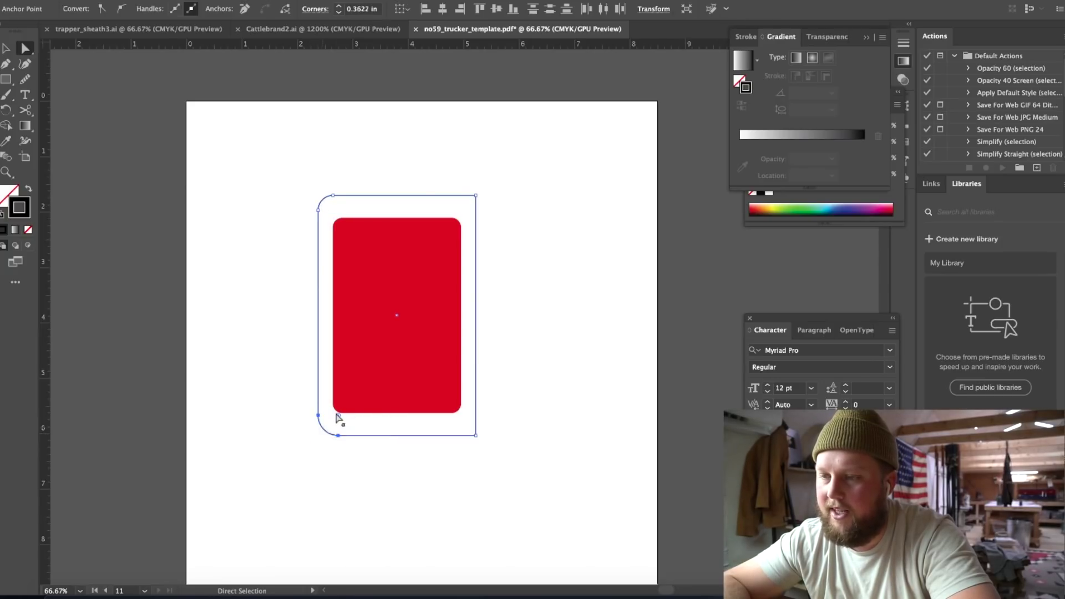
{"action": "left_click", "coordinate": [323, 199]}
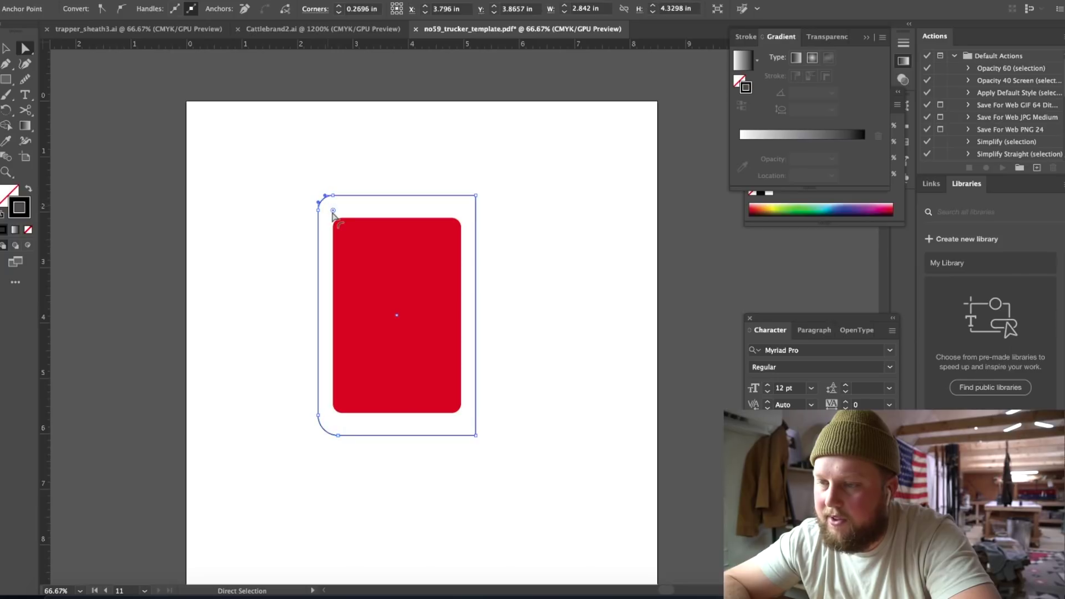
{"action": "left_click_drag", "start_coordinate": [333, 211], "coordinate": [333, 214]}
{"action": "left_click_drag", "start_coordinate": [326, 433], "coordinate": [347, 408]}
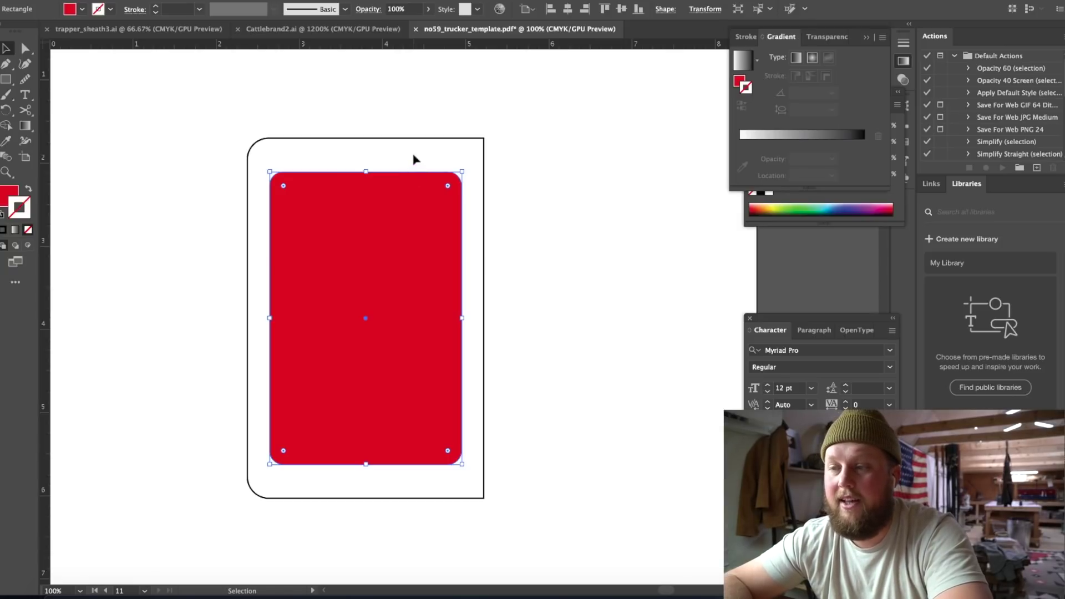
{"action": "key", "text": "ctrl+minus"}
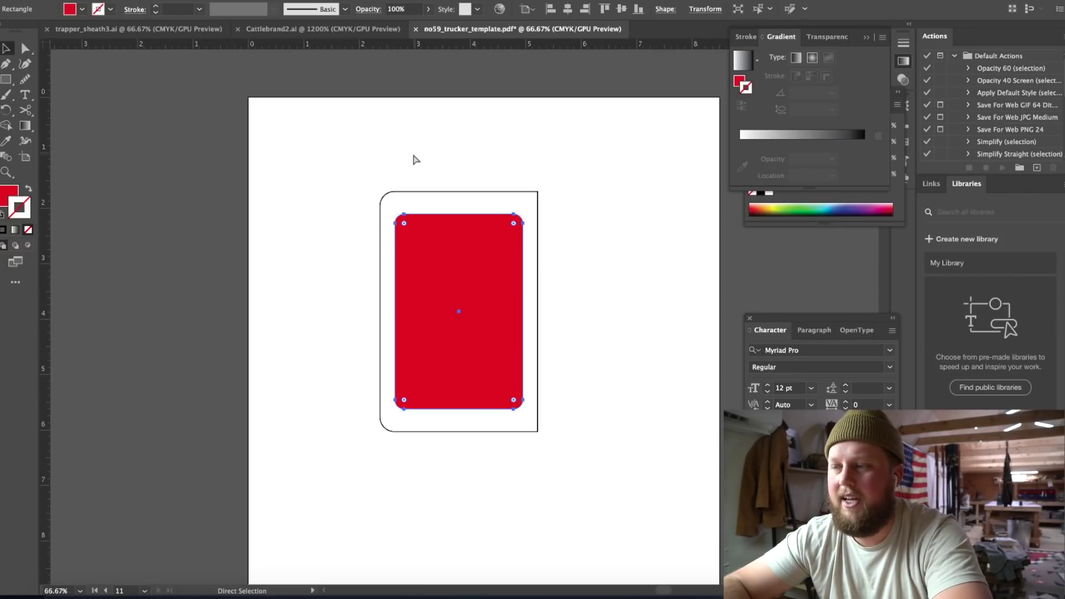
{"action": "key", "text": "ctrl+plus"}
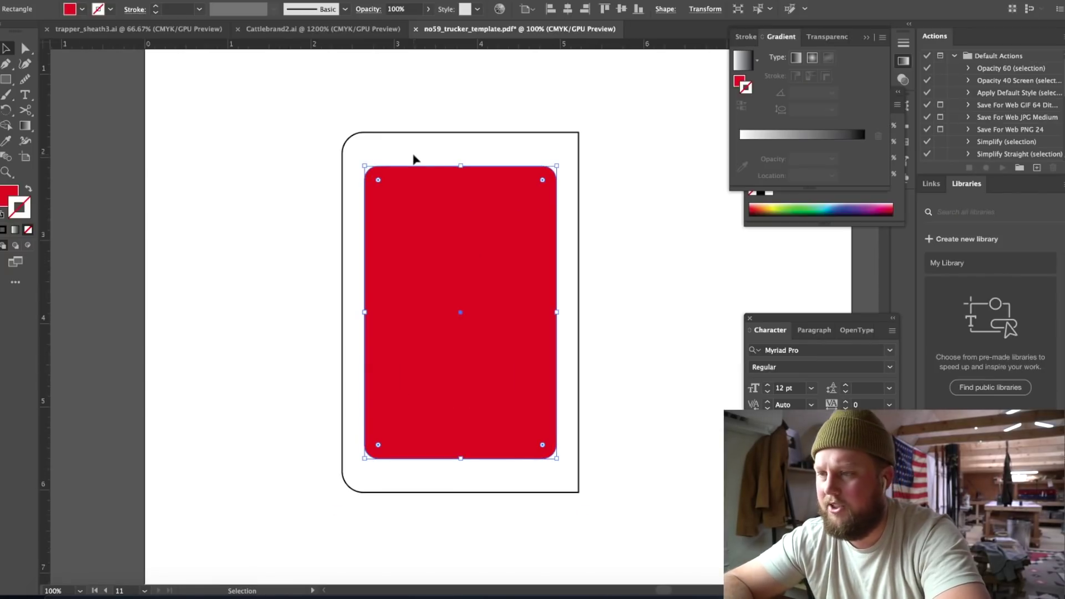
{"action": "key", "text": "a"}
{"action": "key", "text": "ctrl+plus"}
{"action": "key", "text": "ctrl+minus"}
{"action": "key", "text": "v"}
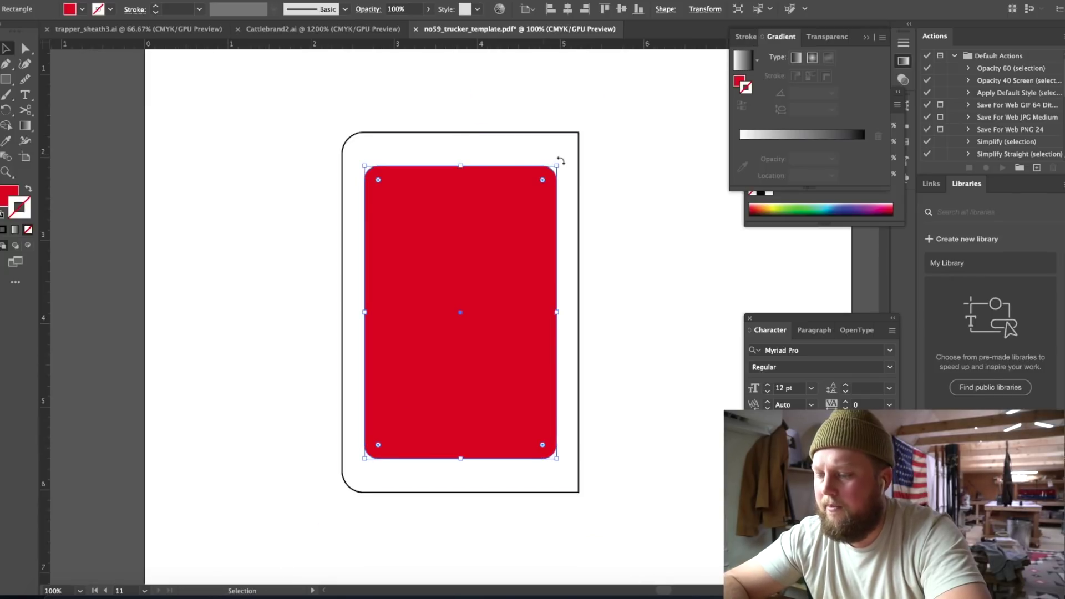
- Draw a thin red strip about 0.12 in high along the outline's inner top edge, with a small spacer rectangle directly below it
{"action": "key", "text": "m"}
{"action": "left_click_drag", "start_coordinate": [556, 132], "coordinate": [370, 142]}
{"action": "left_click", "coordinate": [385, 111], "text": "super"}
{"action": "key", "text": "v"}
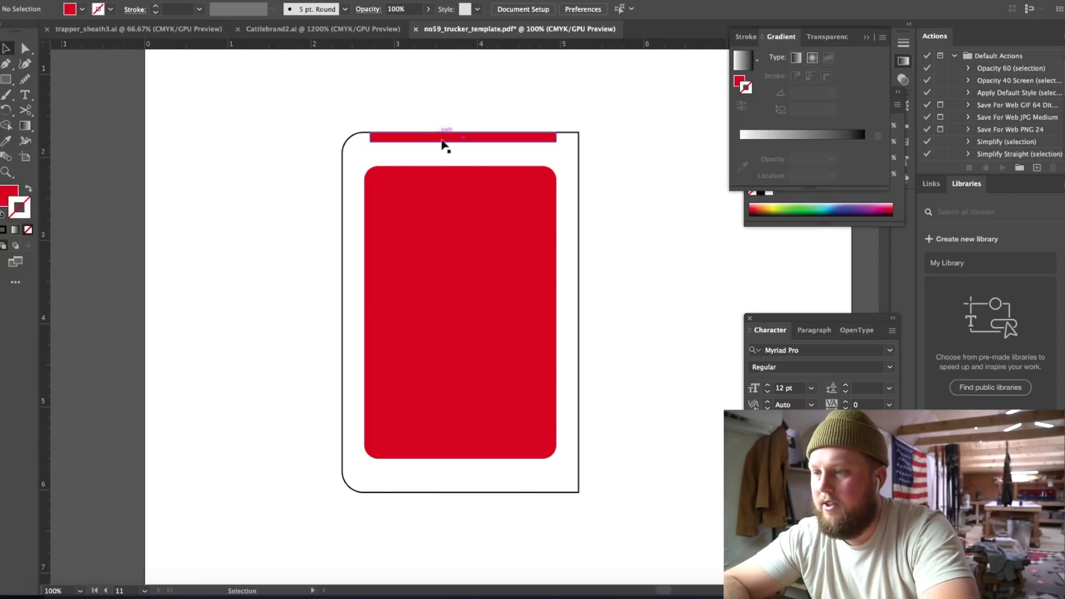
{"action": "left_click", "coordinate": [442, 137]}
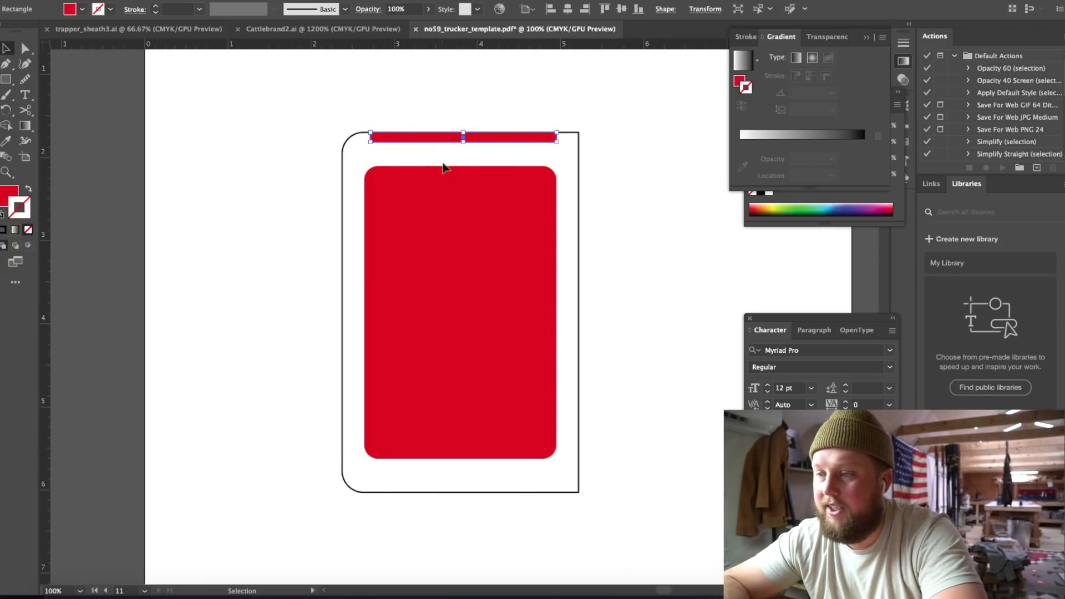
{"action": "key", "text": "m"}
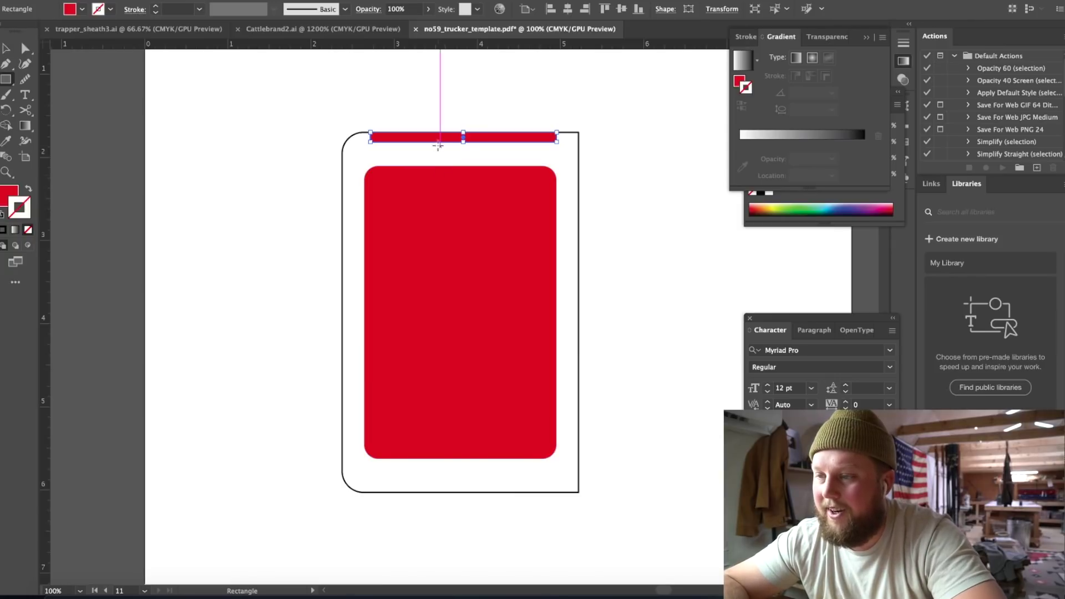
{"action": "left_click_drag", "start_coordinate": [437, 143], "coordinate": [450, 163]}
{"action": "key", "text": "v"}
- Nudge the outline, strip and spacer down together until the spacer meets the card's top edge
{"action": "key", "text": "ctrl+a"}
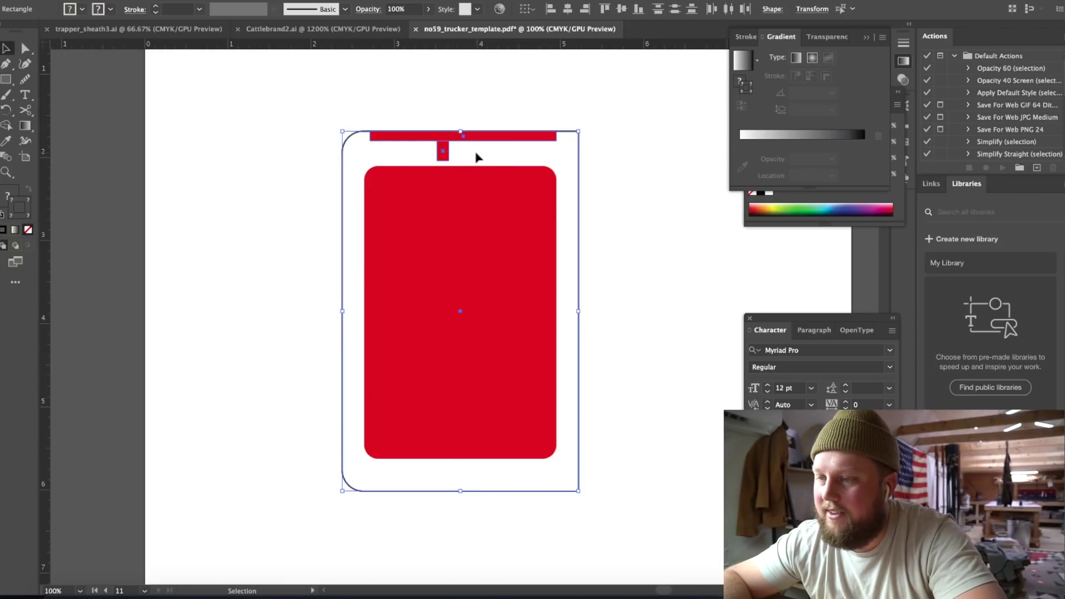
{"action": "key", "text": "Down"}
{"action": "key", "text": "Down"}
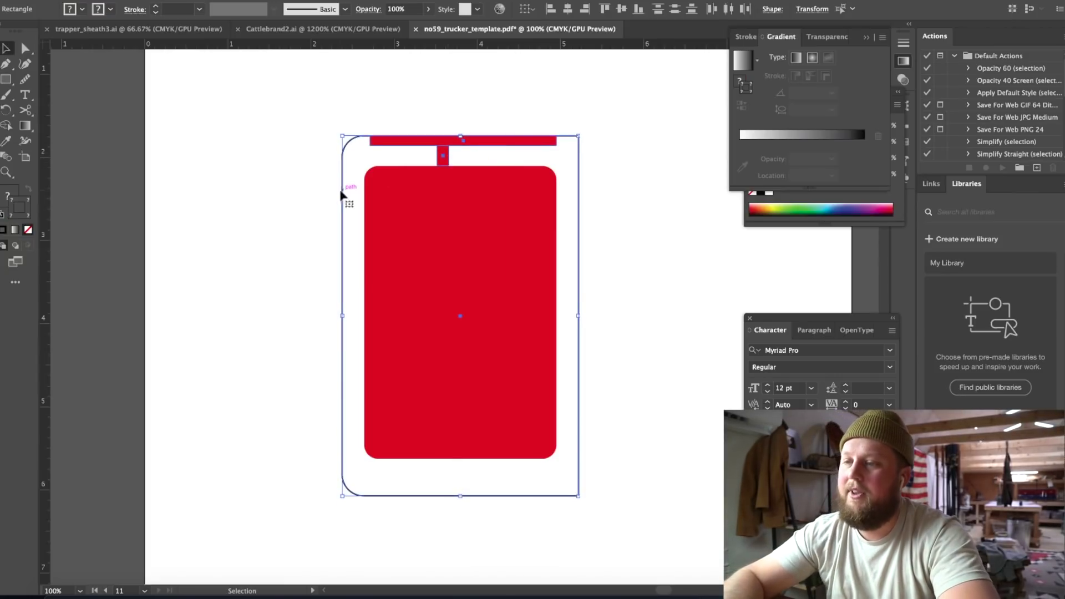
- Reflect the outline, strip and spacer across the horizontal axis so the spacing guides sit at the bottom edge
{"action": "left_click", "coordinate": [456, 165]}
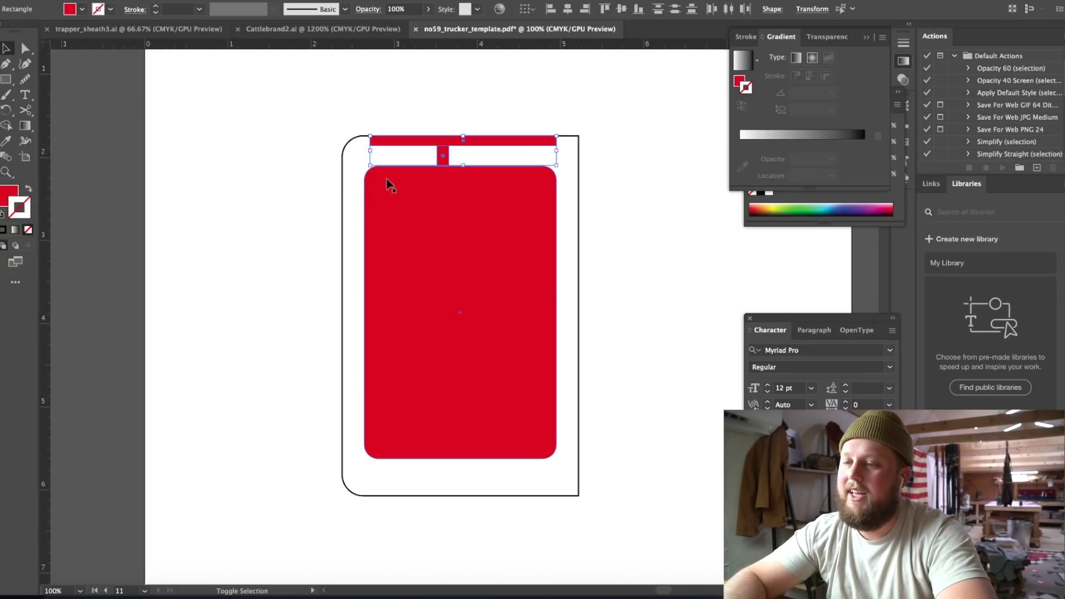
{"action": "left_click", "coordinate": [342, 204], "text": "shift"}
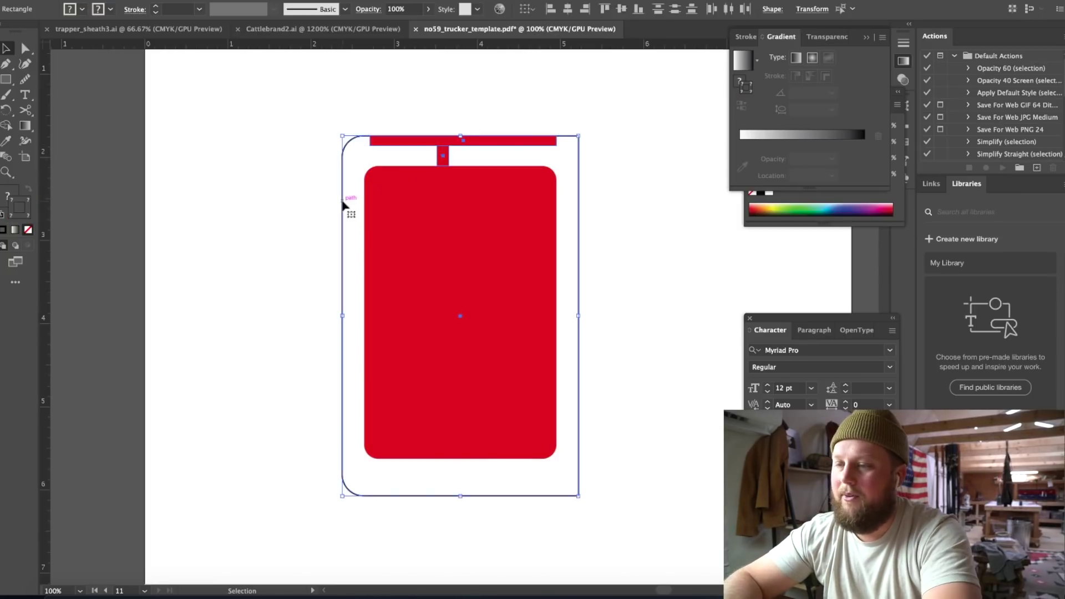
{"action": "right_click", "coordinate": [342, 204]}
{"action": "left_click", "coordinate": [313, 244]}
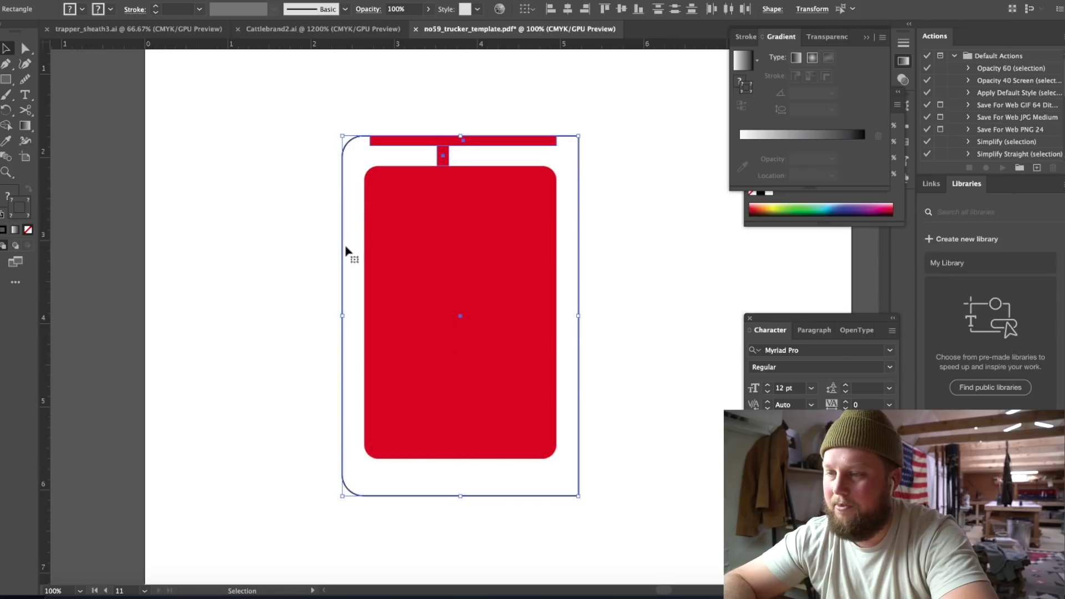
{"action": "right_click", "coordinate": [343, 250]}
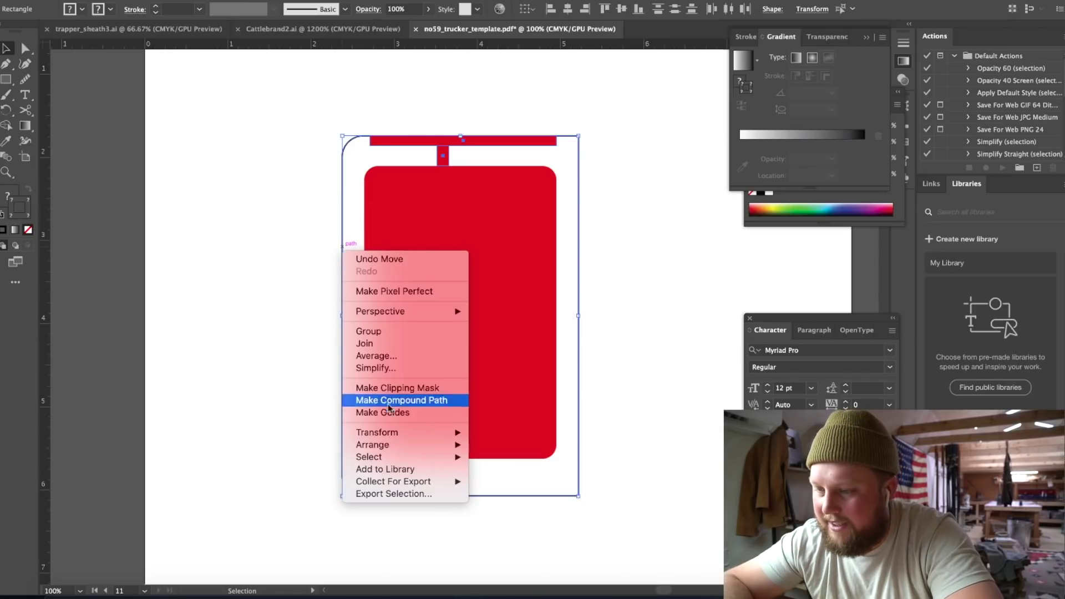
{"action": "mouse_move", "coordinate": [413, 432]}
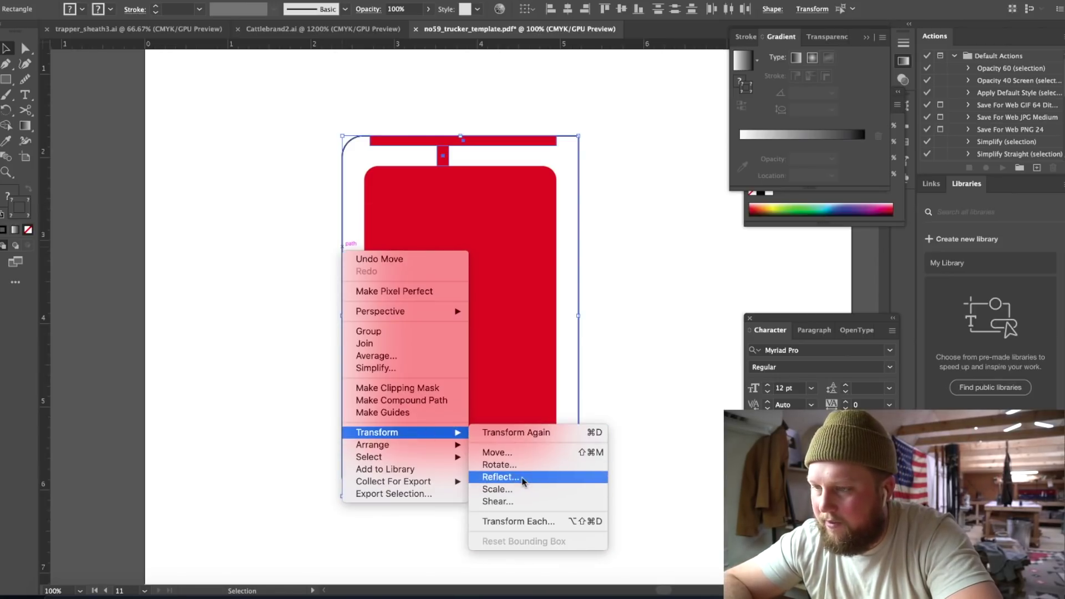
{"action": "left_click", "coordinate": [546, 476]}
{"action": "left_click", "coordinate": [448, 221]}
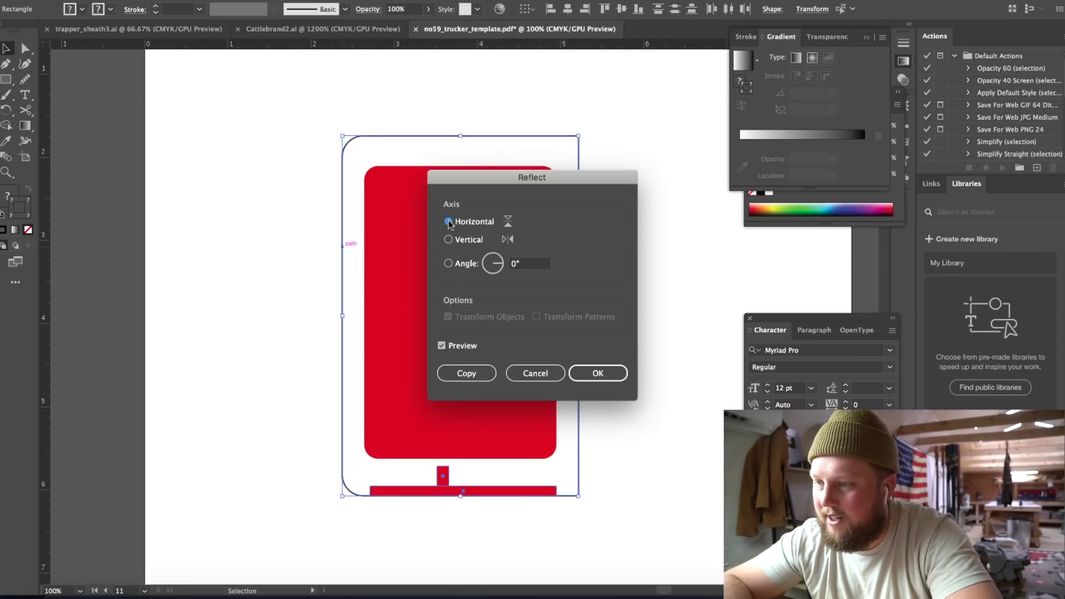
{"action": "left_click", "coordinate": [599, 385]}
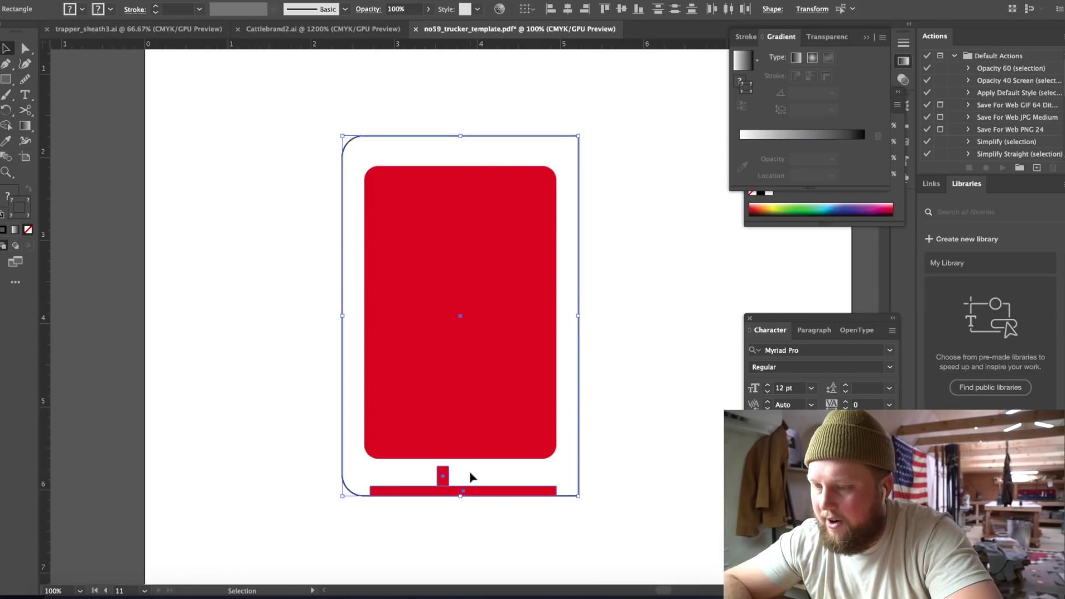
- Scale the outline and guides down until the spacer meets the card's bottom edge, then delete the spacer and strip
{"action": "left_click_drag", "start_coordinate": [460, 498], "coordinate": [461, 487]}
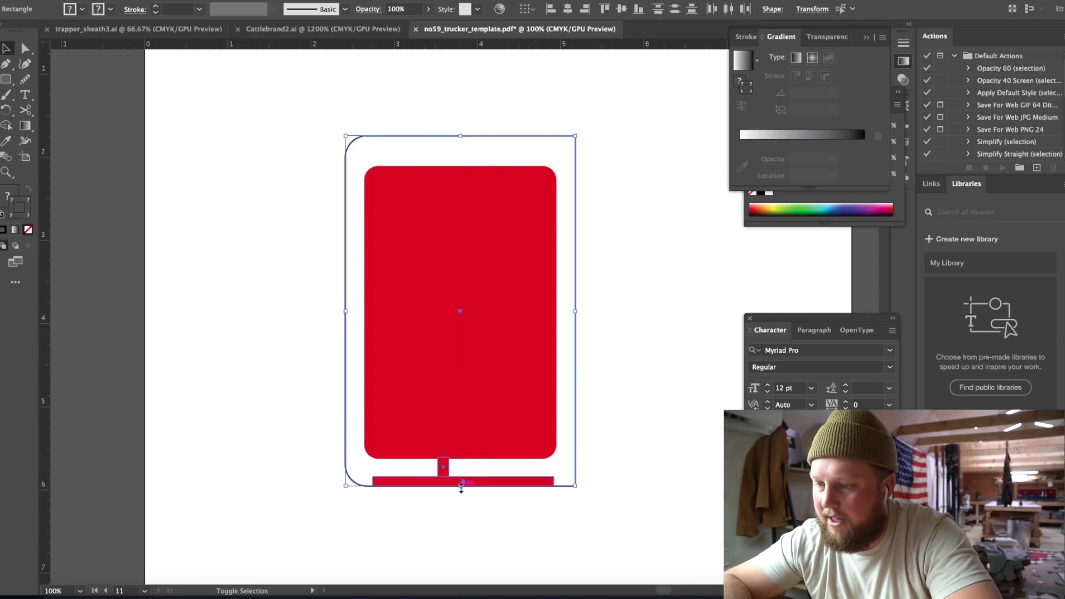
{"action": "left_click", "coordinate": [285, 456]}
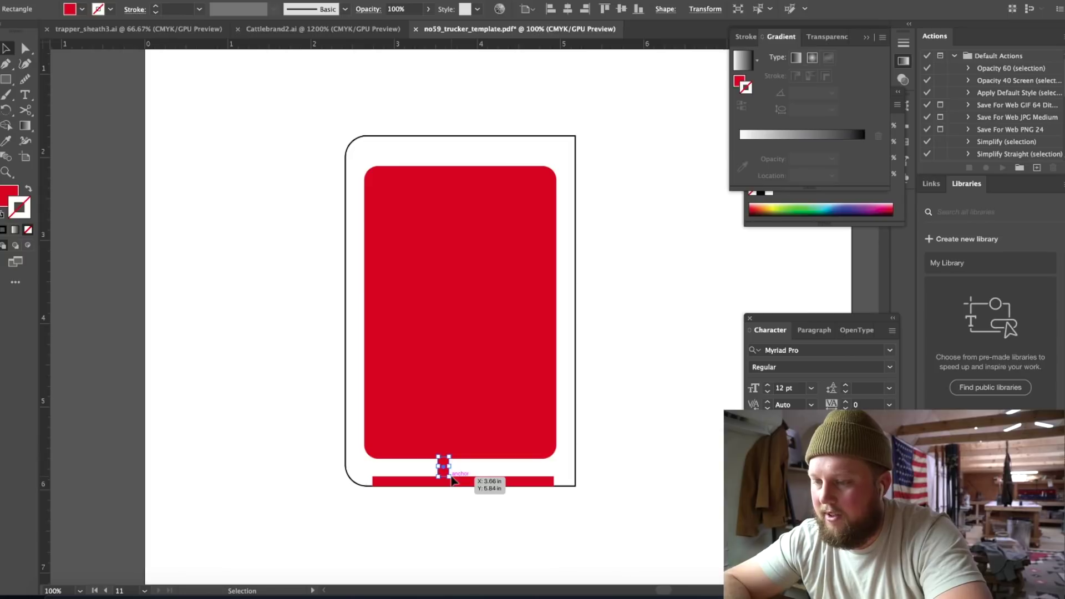
{"action": "left_click_drag", "start_coordinate": [401, 481], "coordinate": [435, 488]}
{"action": "key", "text": "ctrl+z"}
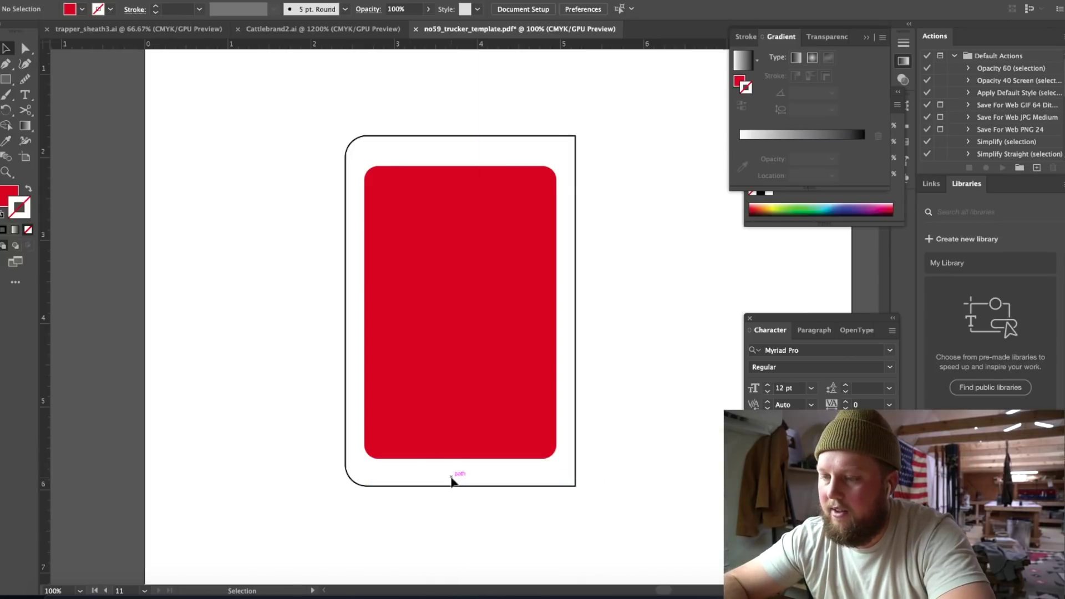
{"action": "key", "text": "ctrl+z"}
- Reposition the red card inside the outline and add a smaller concentric copy with no fill and a 1 pt black stroke
{"action": "mouse_move", "coordinate": [458, 399]}
{"action": "left_mouse_down"}
{"action": "mouse_move", "coordinate": [635, 380]}
{"action": "mouse_move", "coordinate": [714, 389]}
{"action": "mouse_move", "coordinate": [416, 377]}
{"action": "mouse_move", "coordinate": [452, 383]}
{"action": "left_mouse_up"}
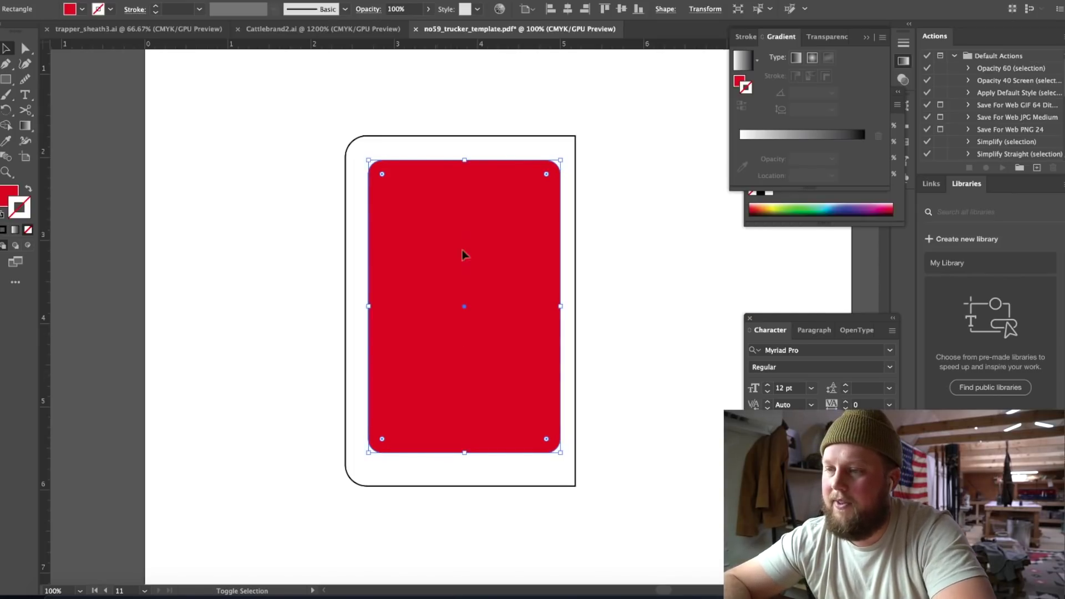
{"action": "left_click_drag", "start_coordinate": [465, 163], "coordinate": [465, 192]}
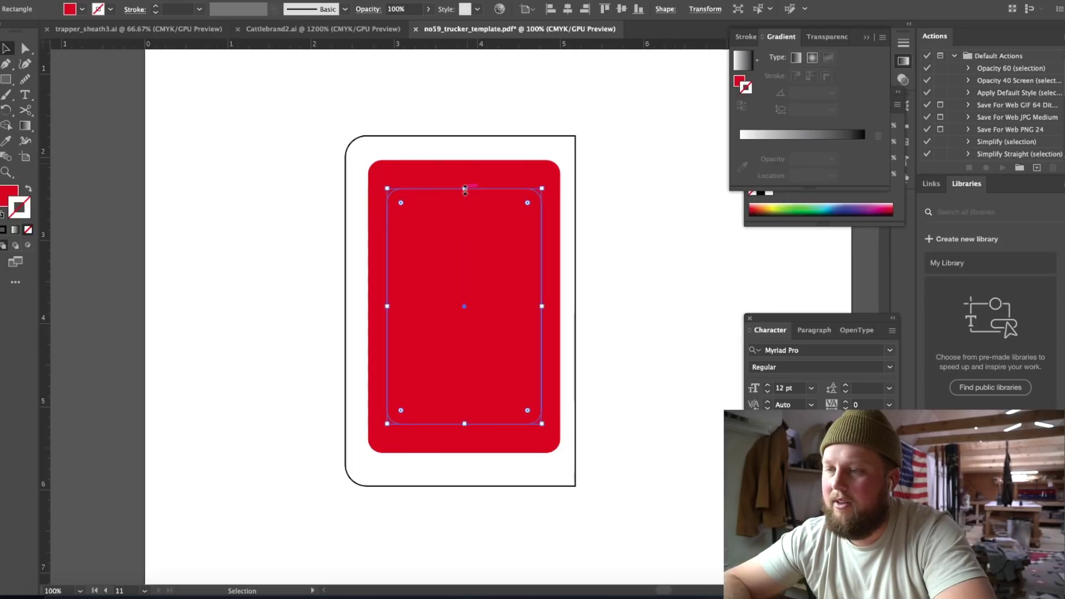
{"action": "left_click", "coordinate": [5, 31]}
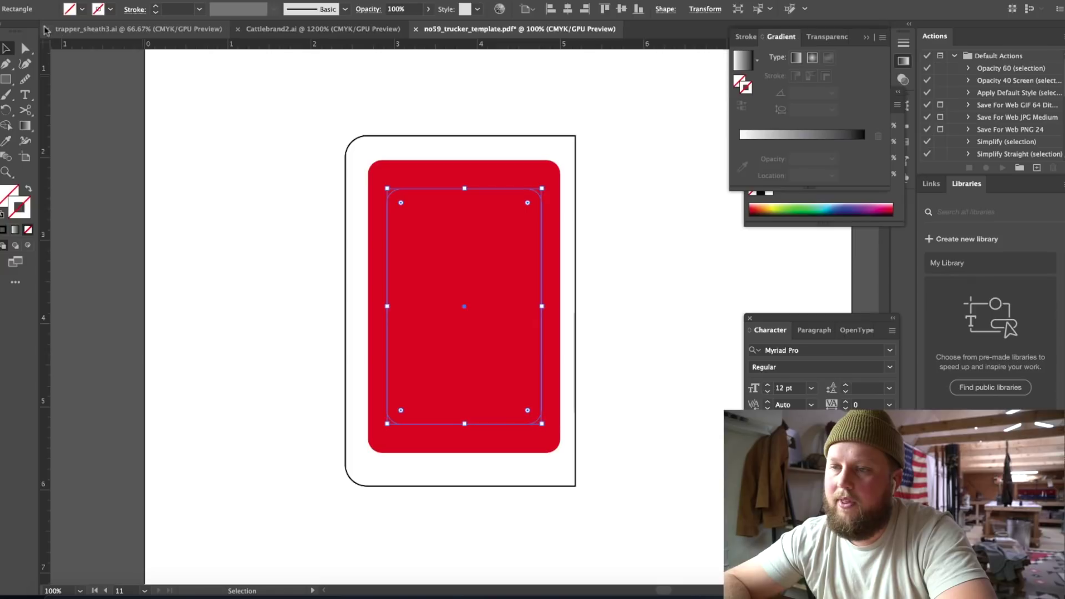
{"action": "left_click", "coordinate": [110, 10]}
{"action": "left_click", "coordinate": [26, 32]}
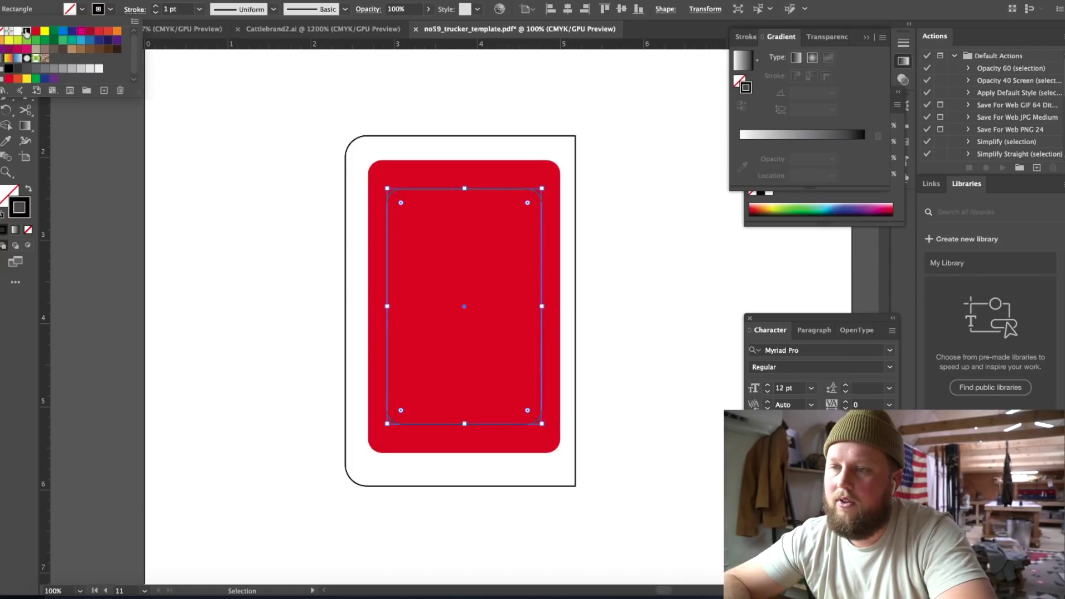
{"action": "left_click", "coordinate": [201, 211]}
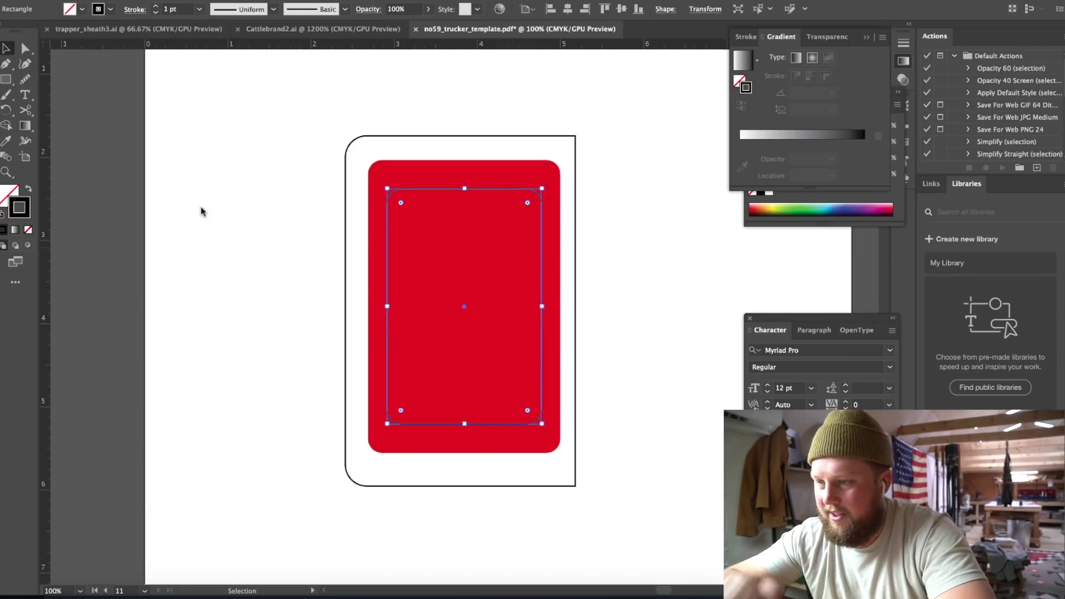
{"action": "left_click", "coordinate": [201, 211]}
{"action": "key", "text": "v"}
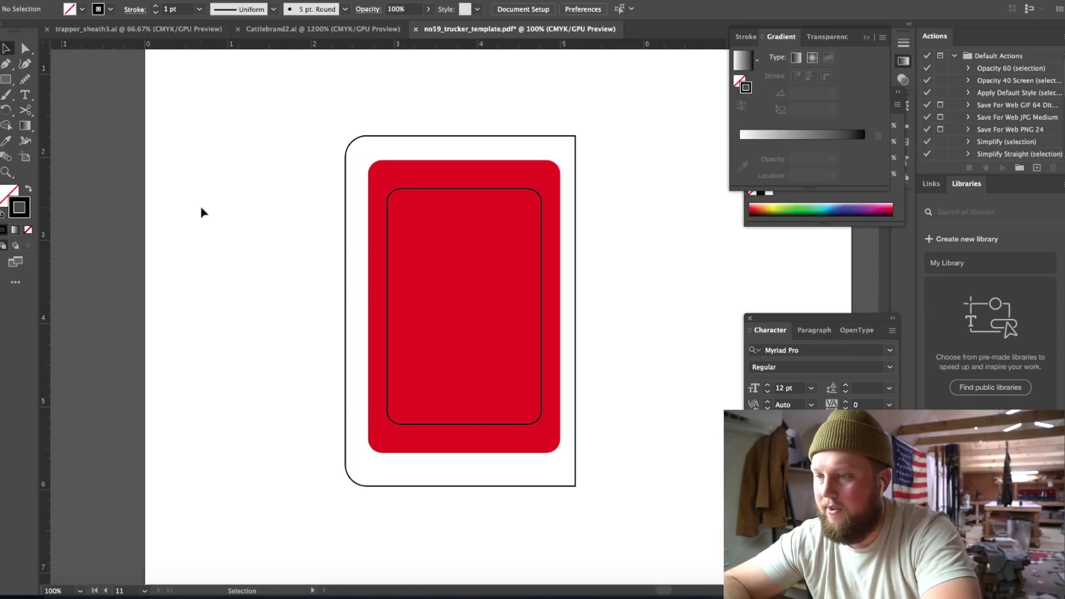
- Stretch the inner window rectangle's upper and lower edges outward toward the card's edges and round its corners more
{"action": "left_click", "coordinate": [436, 191]}
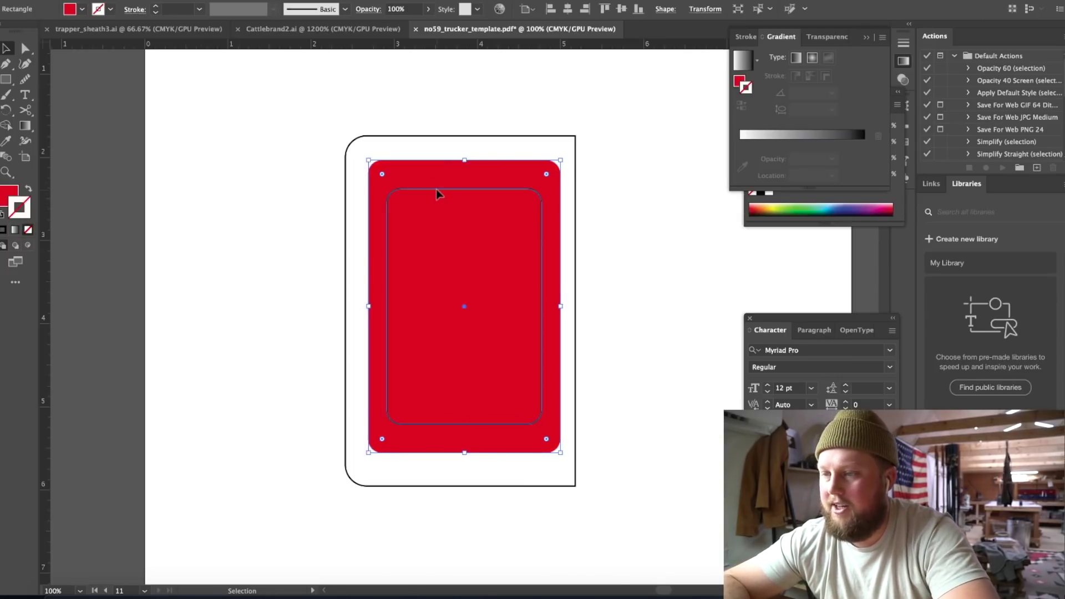
{"action": "left_click", "coordinate": [436, 188]}
{"action": "left_click_drag", "start_coordinate": [464, 189], "coordinate": [464, 176]}
{"action": "left_click_drag", "start_coordinate": [464, 424], "coordinate": [464, 437]}
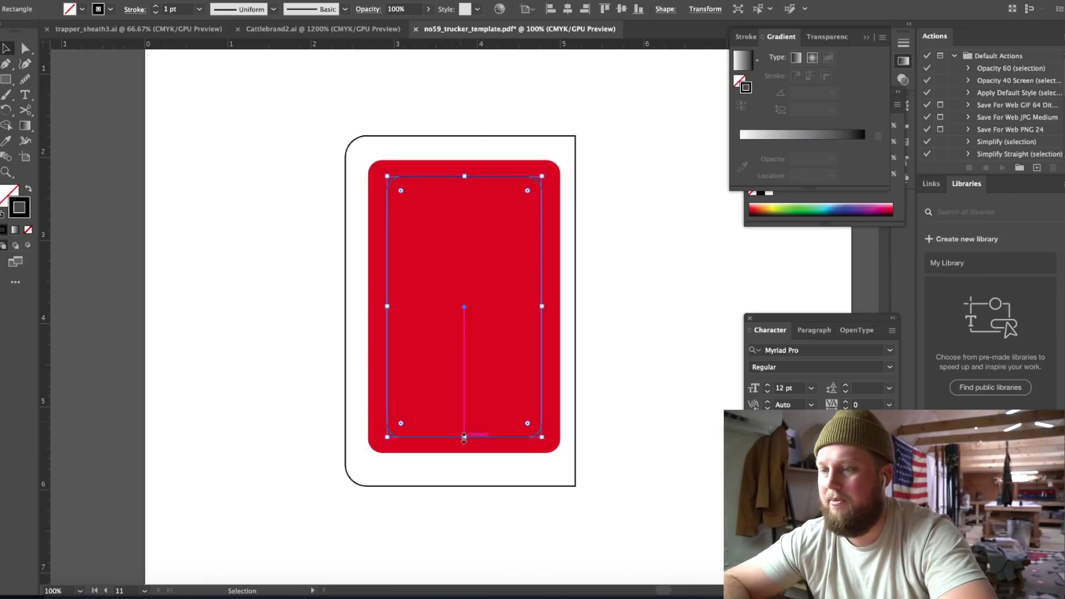
{"action": "mouse_move", "coordinate": [400, 193]}
{"action": "left_mouse_down"}
{"action": "mouse_move", "coordinate": [430, 211]}
{"action": "mouse_move", "coordinate": [381, 181]}
{"action": "mouse_move", "coordinate": [408, 198]}
{"action": "left_mouse_up"}
{"action": "left_click", "coordinate": [272, 225]}
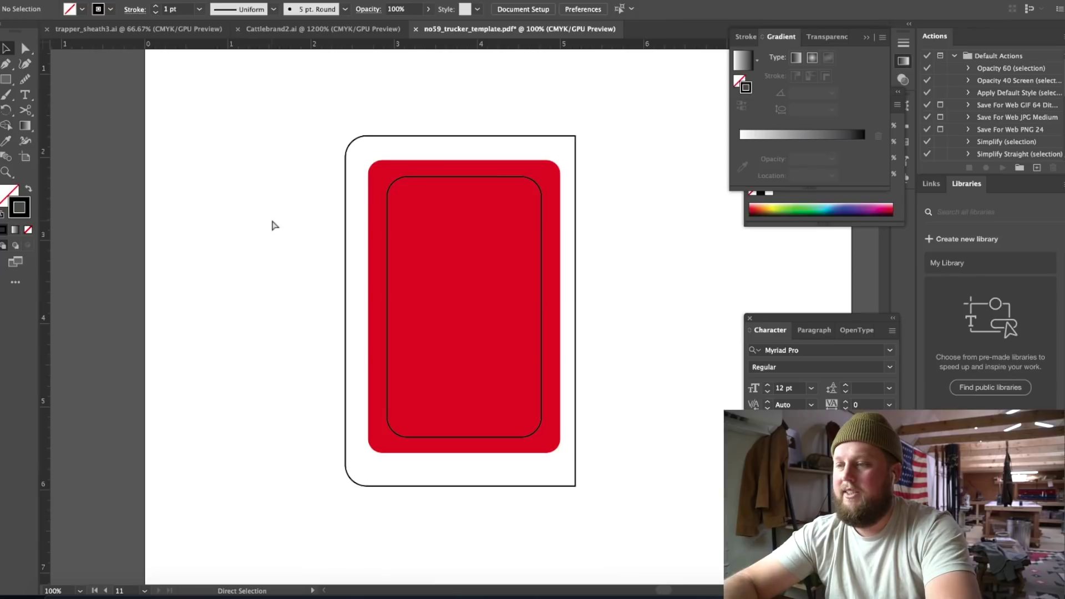
- Move the red card rectangle out of the outline to the empty space on its right side
{"action": "key", "text": "ctrl+minus"}
{"action": "left_click_drag", "start_coordinate": [417, 306], "coordinate": [542, 312]}
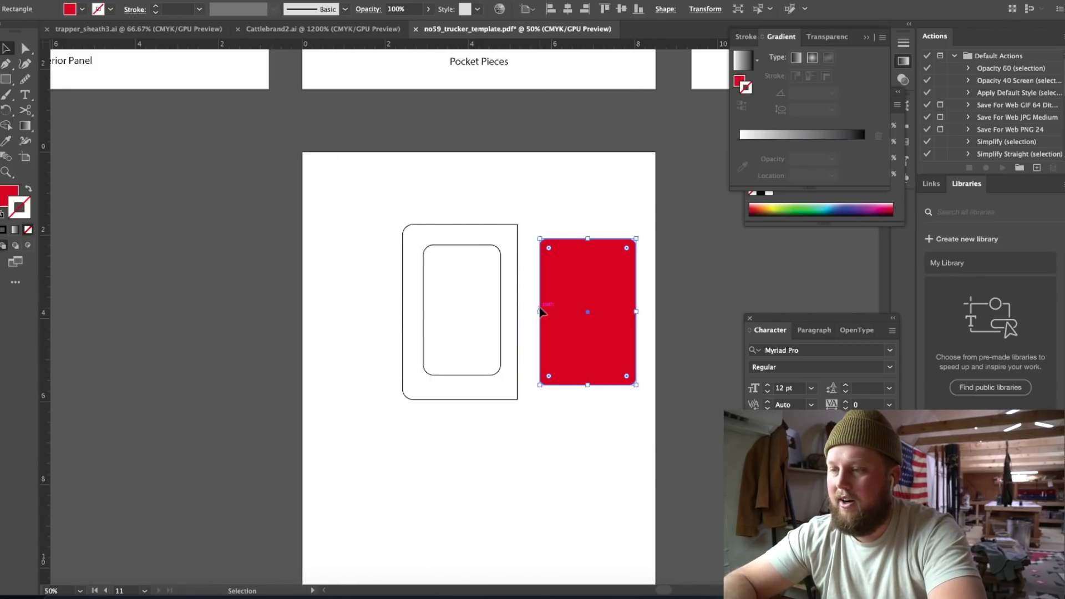
{"action": "left_click", "coordinate": [459, 193]}
{"action": "key", "text": "ctrl+minus"}
{"action": "key", "text": "ctrl+plus"}
{"action": "key", "text": "ctrl+plus"}
{"action": "key", "text": "ctrl+plus"}
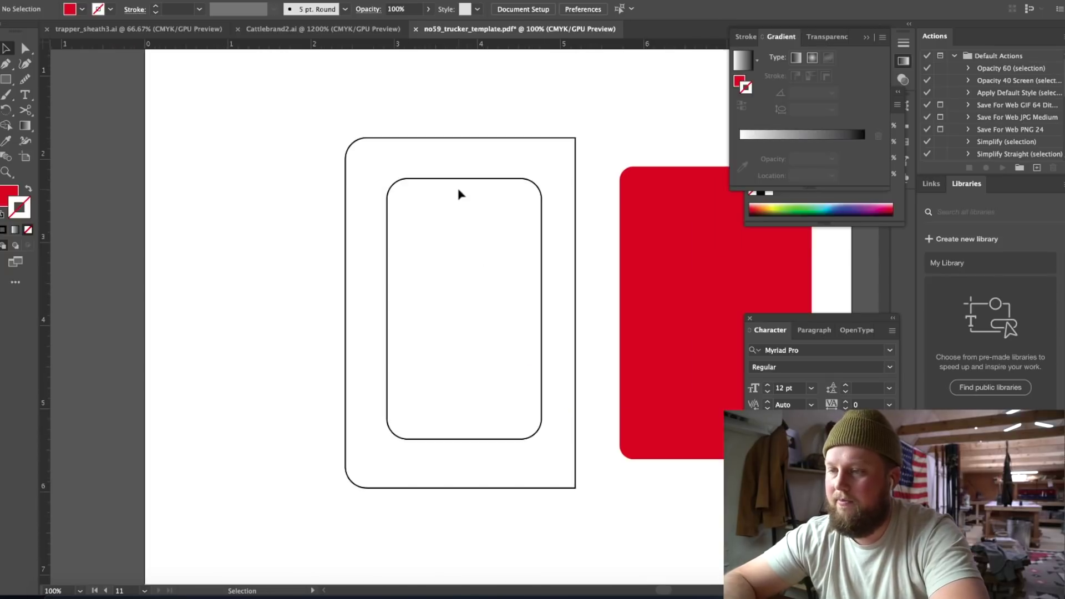
- Test the window's horizontal position with small nudges and narrow it slightly by bringing its right edge inward
{"action": "left_click", "coordinate": [458, 180]}
{"action": "key", "text": "shift+Left"}
{"action": "key", "text": "Right"}
{"action": "key", "text": "Right"}
{"action": "key", "text": "Right"}
{"action": "key", "text": "Right"}
{"action": "key", "text": "Right"}
{"action": "key", "text": "Right"}
{"action": "key", "text": "Right"}
{"action": "key", "text": "Right"}
{"action": "key", "text": "Right"}
{"action": "key", "text": "Right"}
{"action": "key", "text": "Right"}
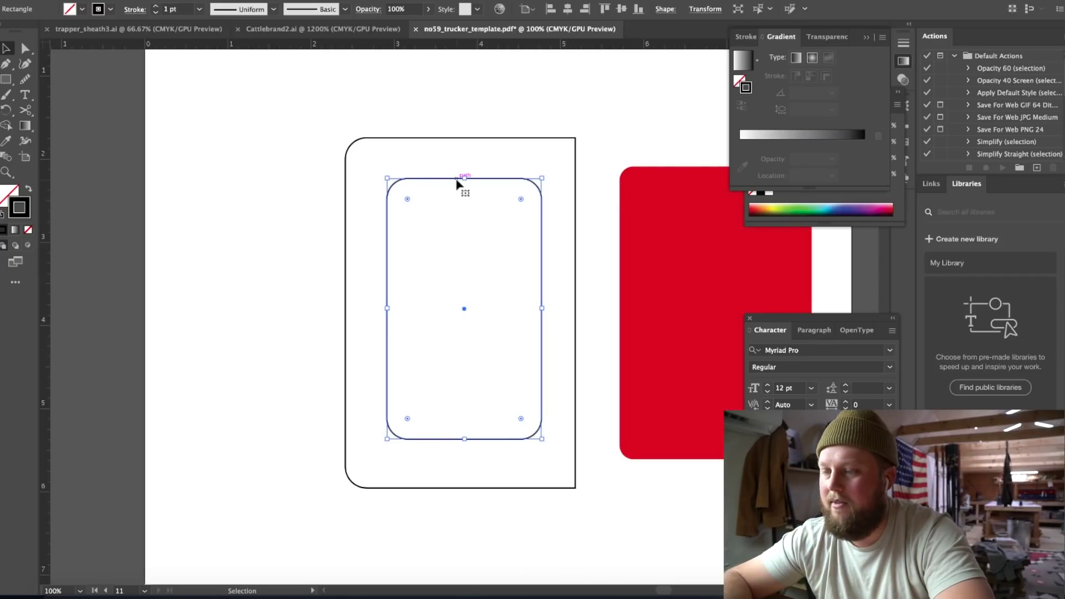
{"action": "left_click_drag", "start_coordinate": [542, 308], "coordinate": [534, 309]}
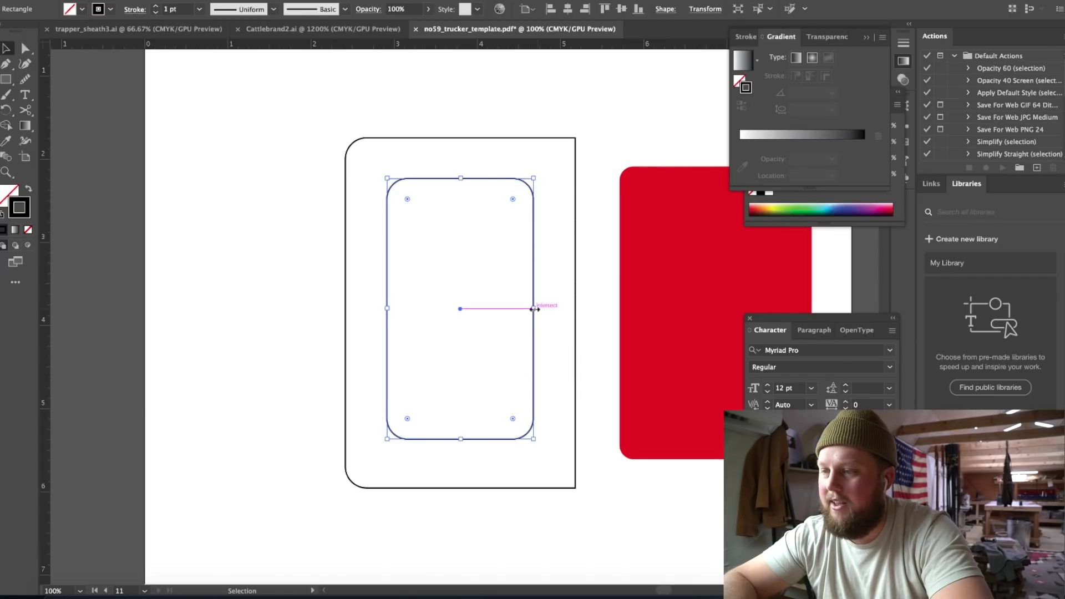
{"action": "left_click", "coordinate": [549, 222]}
- Examine the windowed piece and the T-shaped pocket on the finished Pocket Pieces page for comparison
{"action": "key", "text": "super+minus"}
{"action": "scroll", "coordinate": [549, 222], "scroll_direction": "up", "scroll_amount": 6}
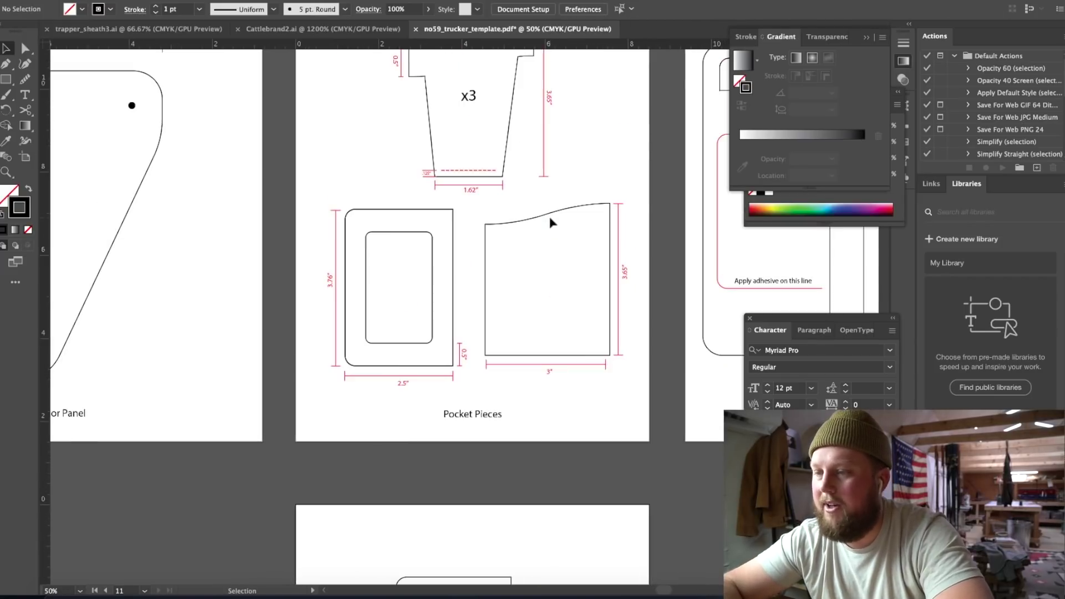
{"action": "scroll", "coordinate": [550, 222], "scroll_direction": "down", "scroll_amount": 4}
{"action": "scroll", "coordinate": [550, 222], "scroll_direction": "up", "scroll_amount": 4}
{"action": "key", "text": "super+plus"}
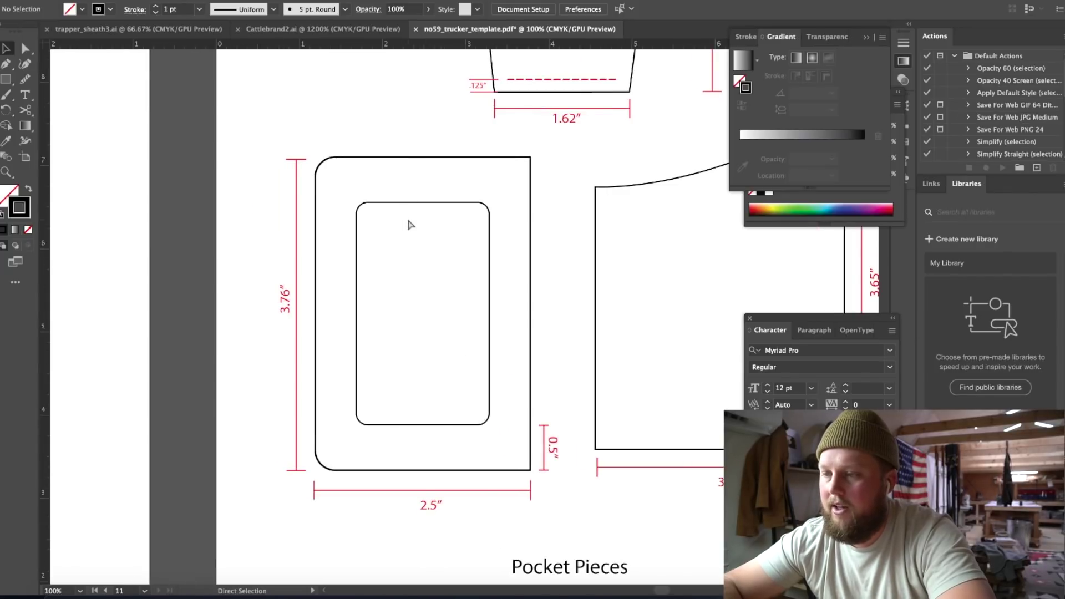
{"action": "key", "text": "v"}
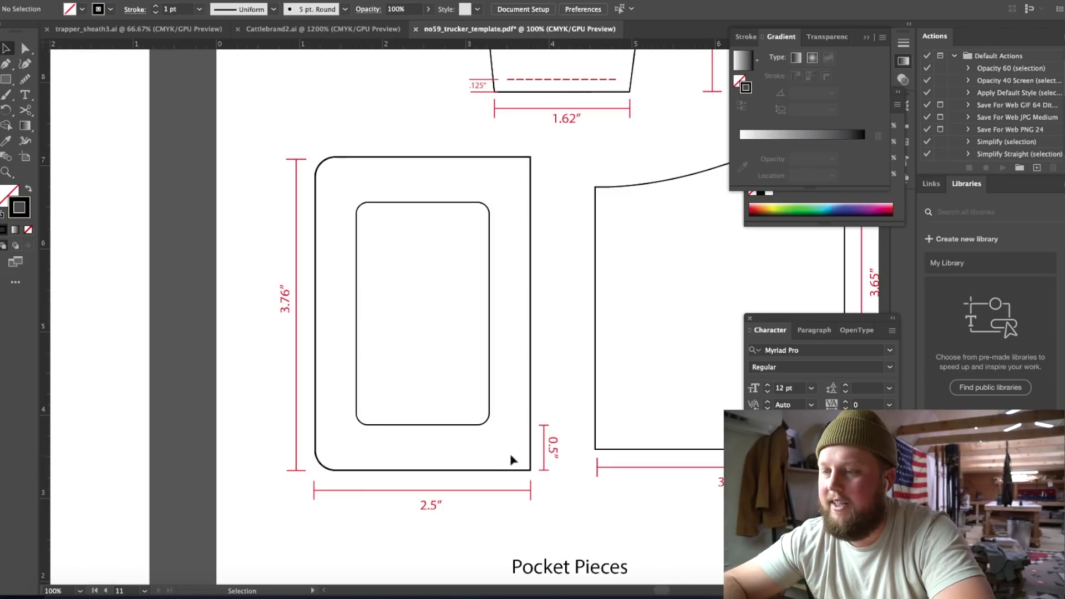
{"action": "key", "text": "super+minus"}
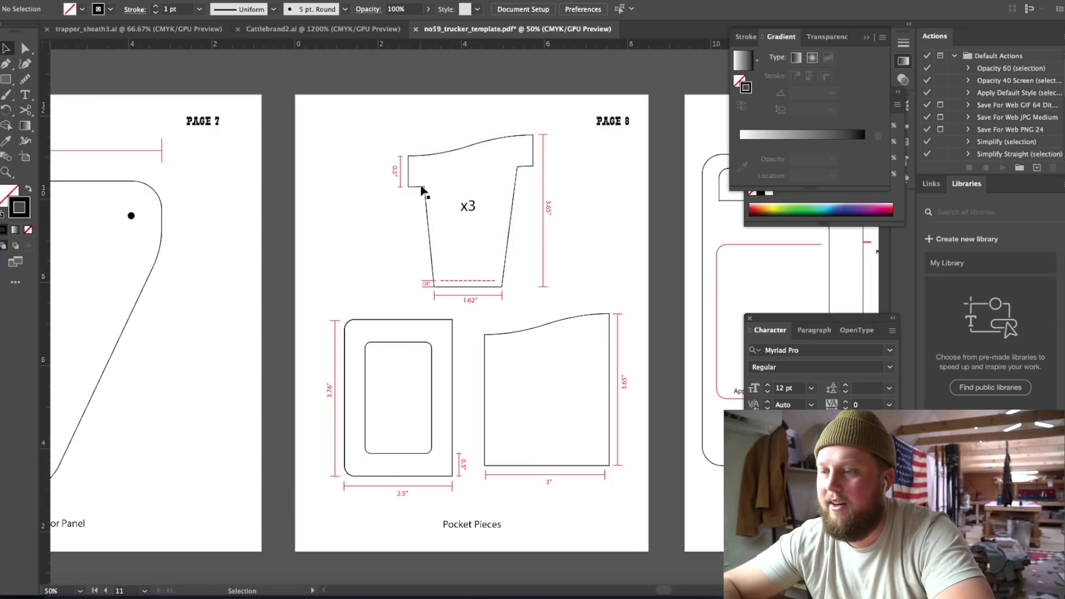
{"action": "scroll", "coordinate": [484, 273], "scroll_direction": "down", "scroll_amount": 2}
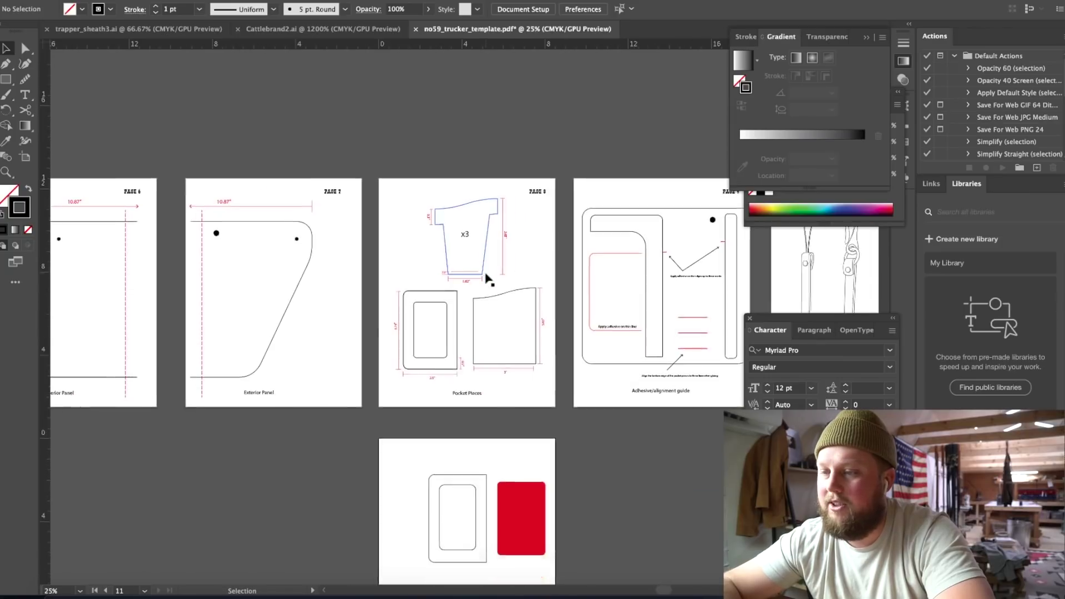
- Taper the red card rectangle symmetrically with Perspective Distort so its bottom edge is about 1.7 in wide
{"action": "scroll", "coordinate": [485, 273], "scroll_direction": "down", "scroll_amount": 3}
{"action": "left_click", "coordinate": [523, 374]}
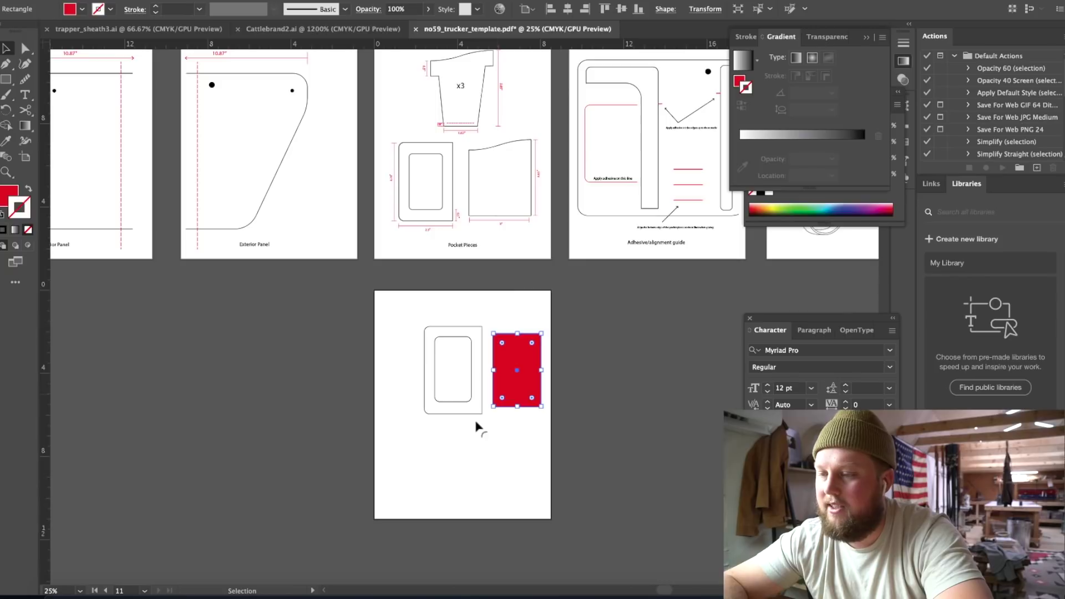
{"action": "left_click", "coordinate": [502, 463]}
{"action": "left_click", "coordinate": [506, 399]}
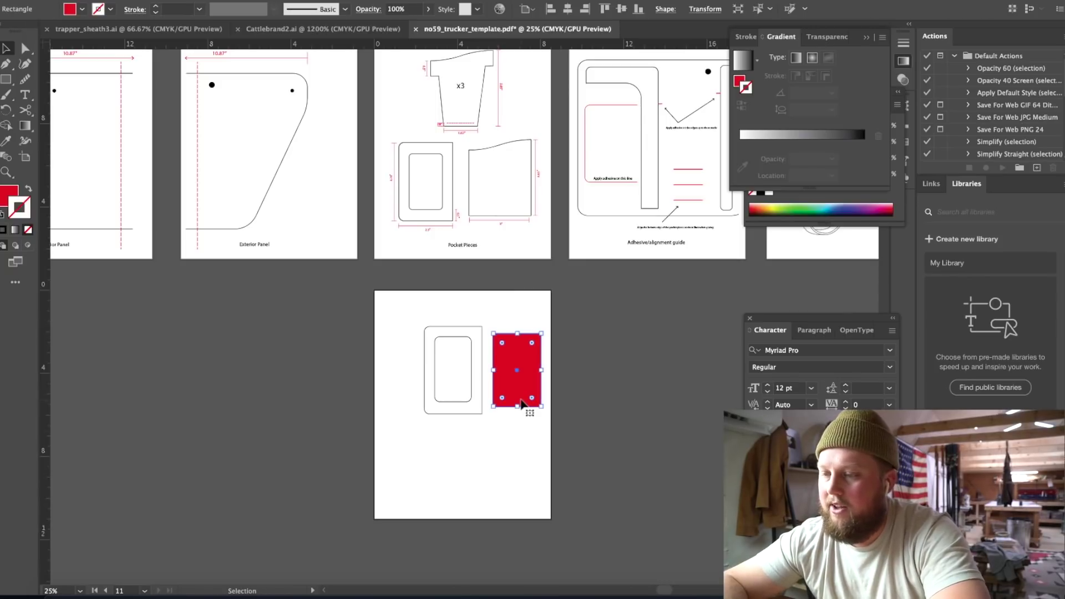
{"action": "key", "text": "e"}
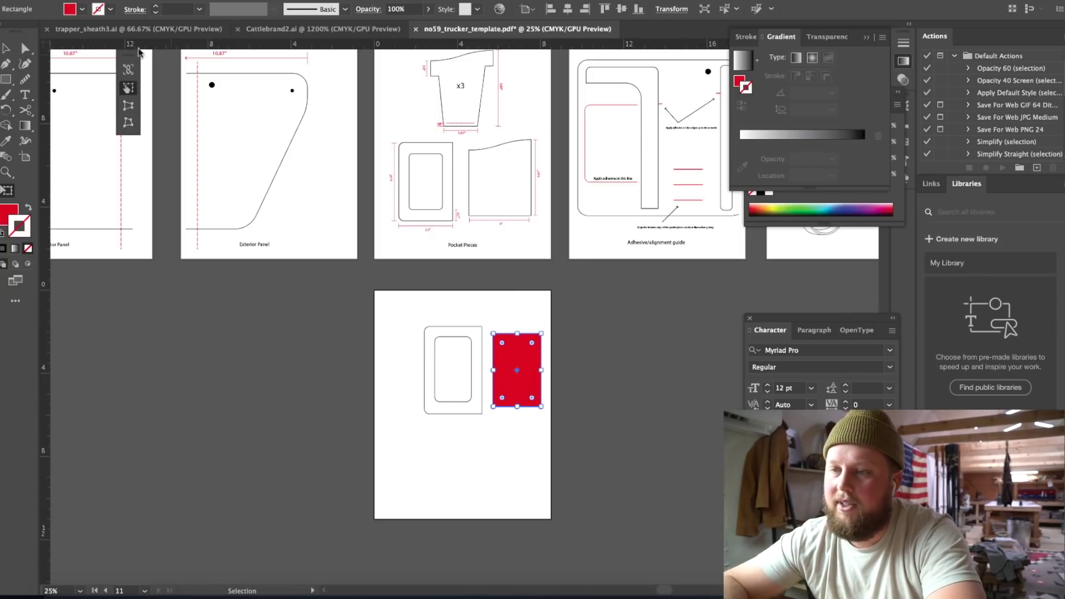
{"action": "left_click", "coordinate": [129, 106]}
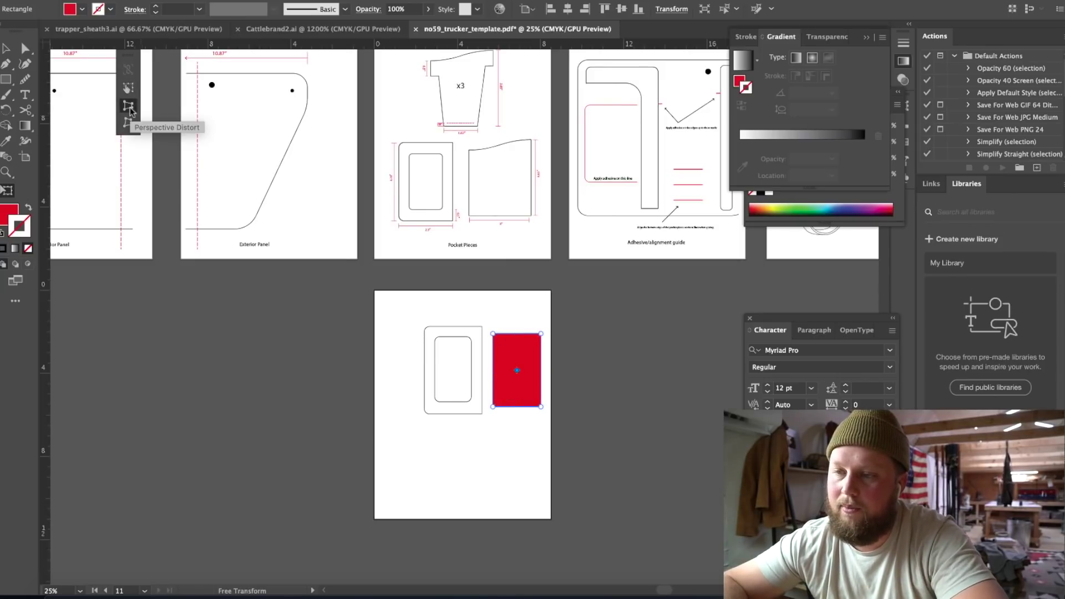
{"action": "left_click_drag", "start_coordinate": [493, 407], "coordinate": [502, 410]}
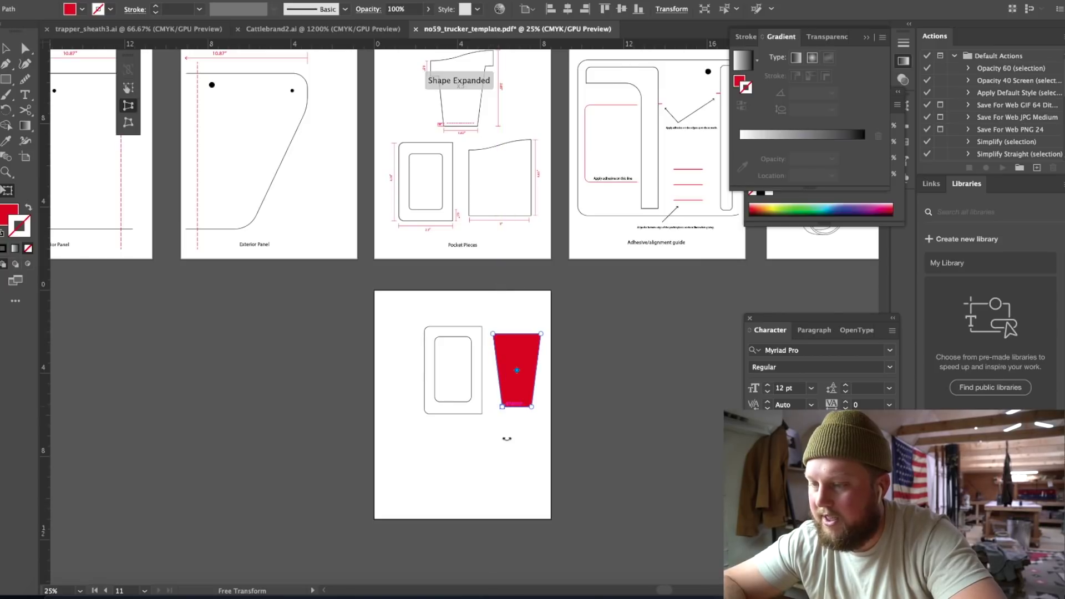
{"action": "key", "text": "ctrl+="}
{"action": "left_click_drag", "start_coordinate": [430, 385], "coordinate": [425, 385]}
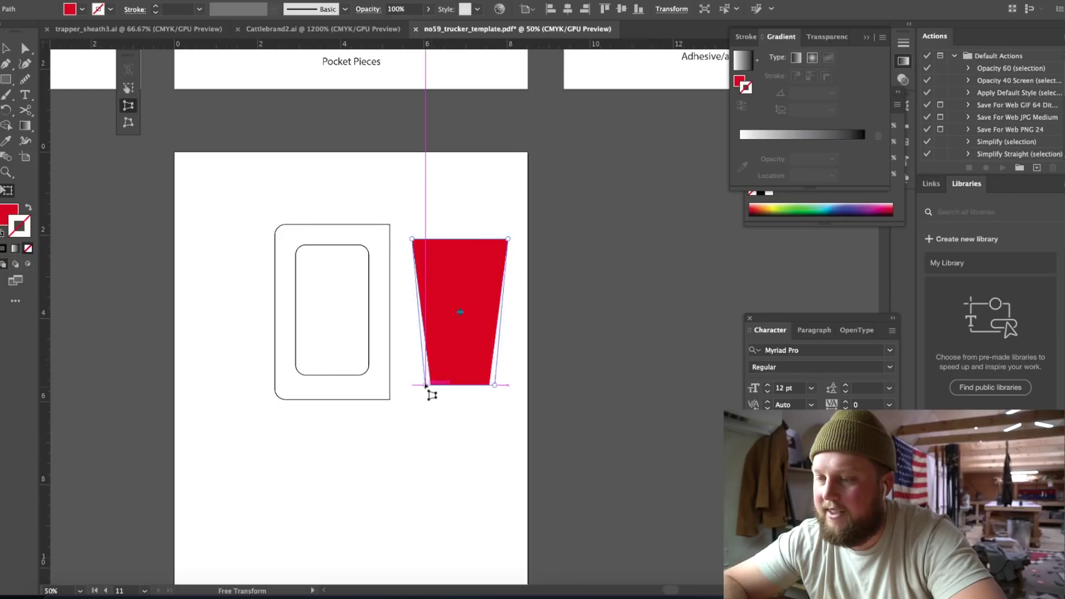
{"action": "key", "text": "v"}
- Give the tapered shape no fill and a 4 pt black stroke
{"action": "left_click", "coordinate": [82, 9]}
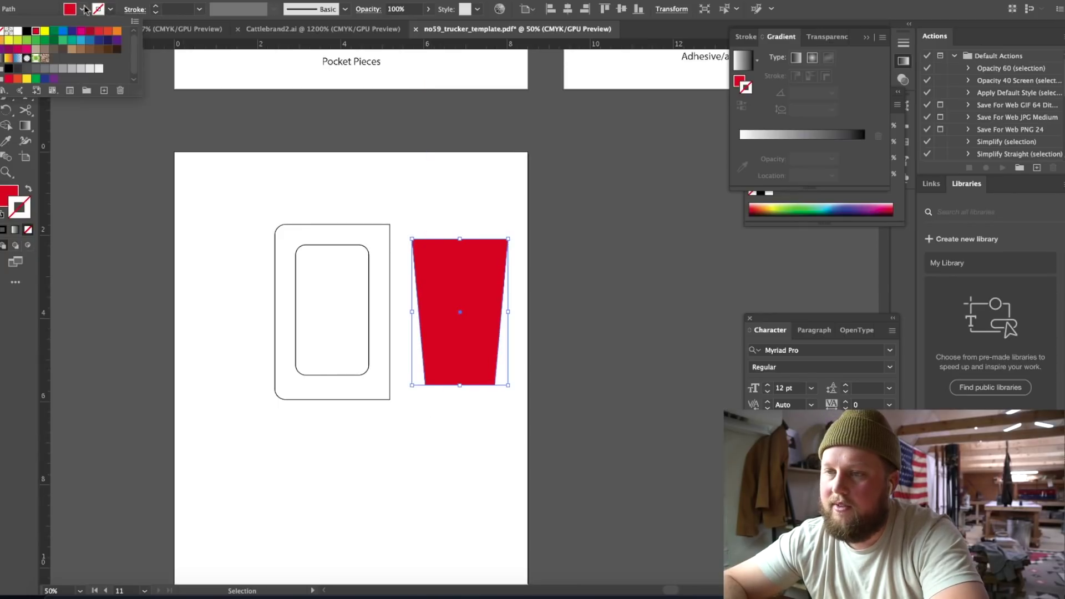
{"action": "left_click", "coordinate": [4, 31]}
{"action": "left_click", "coordinate": [104, 9]}
{"action": "left_click", "coordinate": [103, 9]}
{"action": "left_click", "coordinate": [26, 31]}
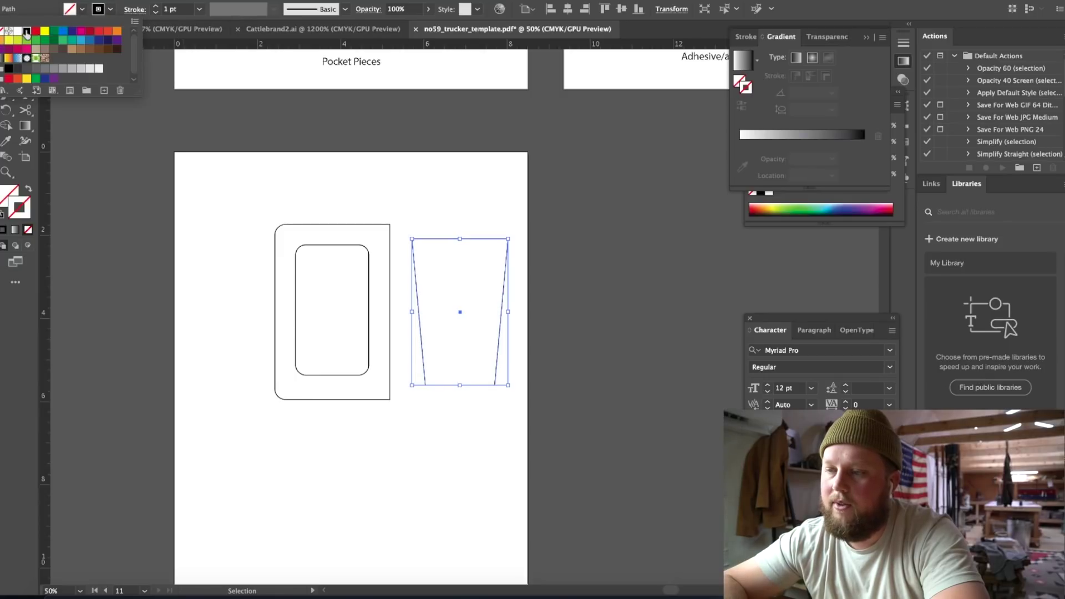
{"action": "left_click", "coordinate": [155, 5]}
{"action": "left_click", "coordinate": [155, 5]}
{"action": "left_click", "coordinate": [156, 5]}
{"action": "left_click", "coordinate": [416, 150]}
- Draw a rectangular tab about 0.8 in high rising from the tapered shape's top-left corner and reaching the outline's right edge
{"action": "key", "text": "m"}
{"action": "scroll", "coordinate": [433, 288], "scroll_direction": "up", "scroll_amount": 2}
{"action": "scroll", "coordinate": [432, 288], "scroll_direction": "left", "scroll_amount": 1}
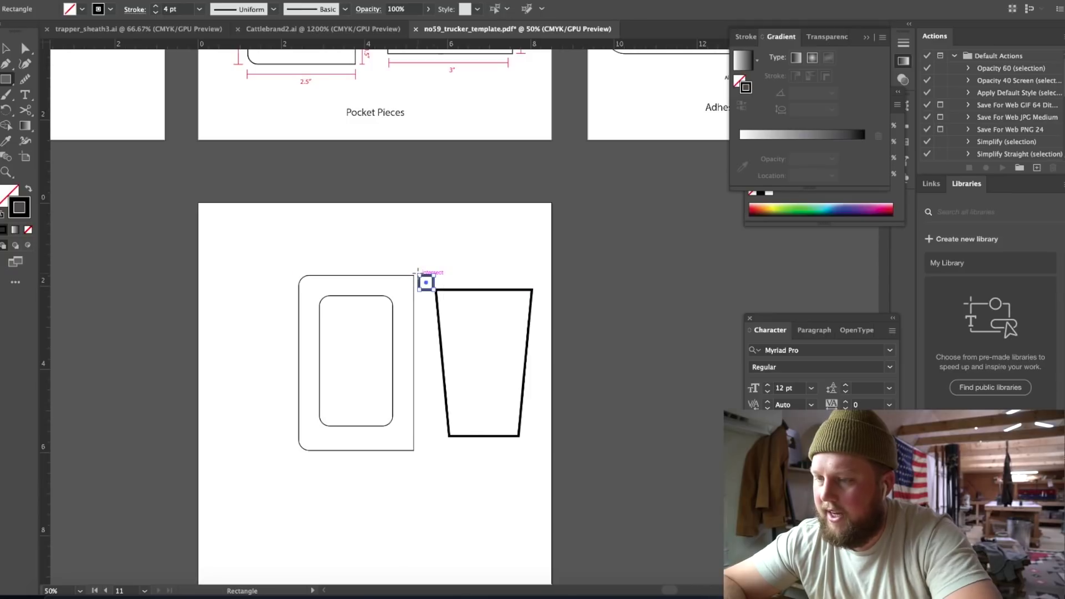
{"action": "left_click_drag", "start_coordinate": [435, 289], "coordinate": [413, 256]}
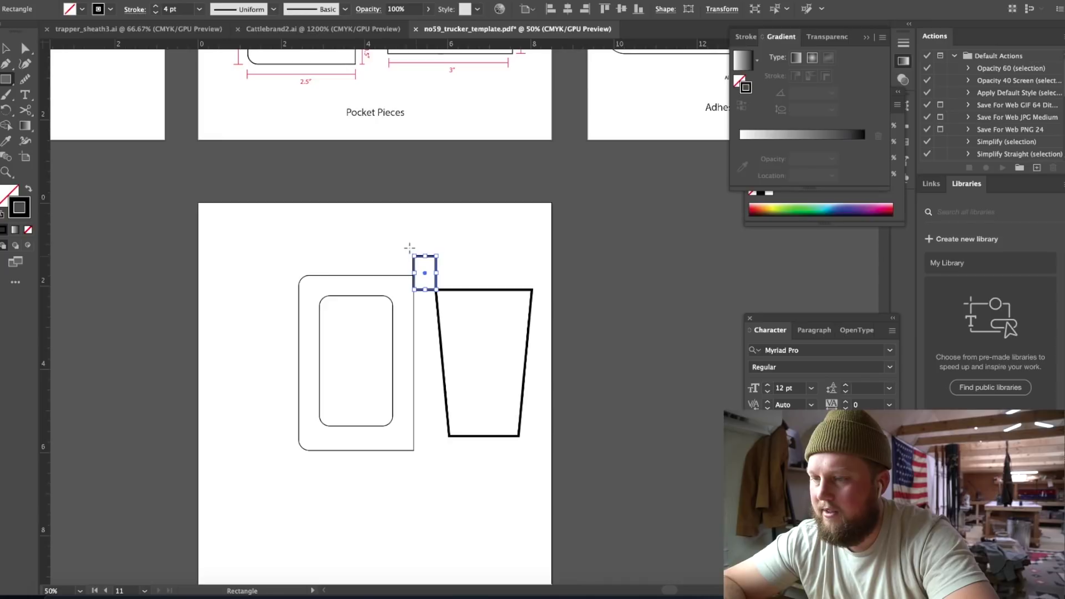
{"action": "left_click", "coordinate": [407, 245]}
{"action": "type", "text": "p"}
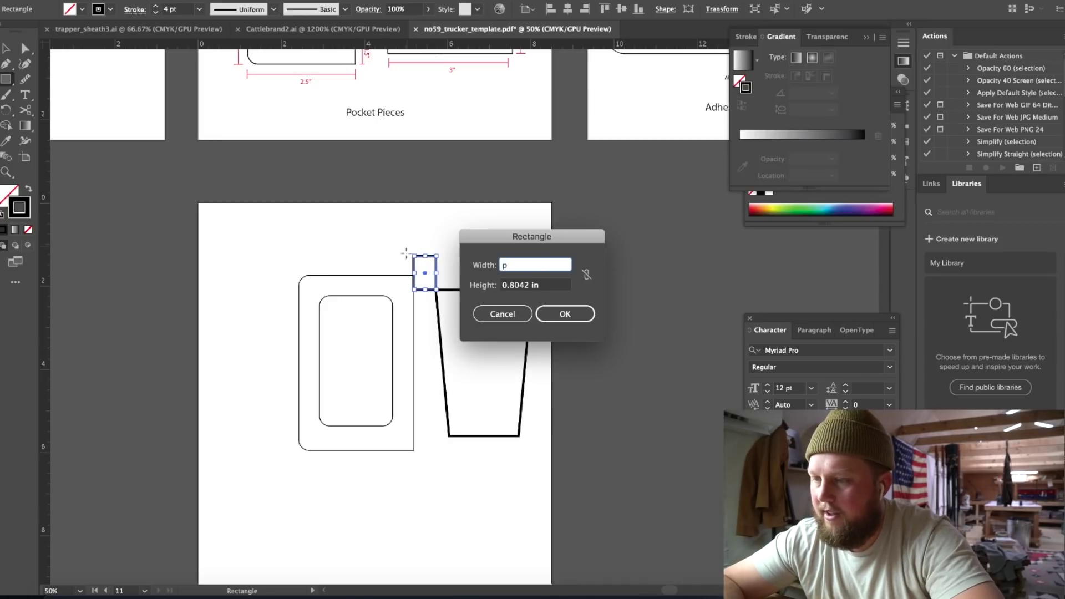
{"action": "left_click", "coordinate": [502, 314]}
- Draw an S-shaped curve with the Pen tool from the tab's top-left corner, rising above the tapered shape's right side
{"action": "key", "text": "p"}
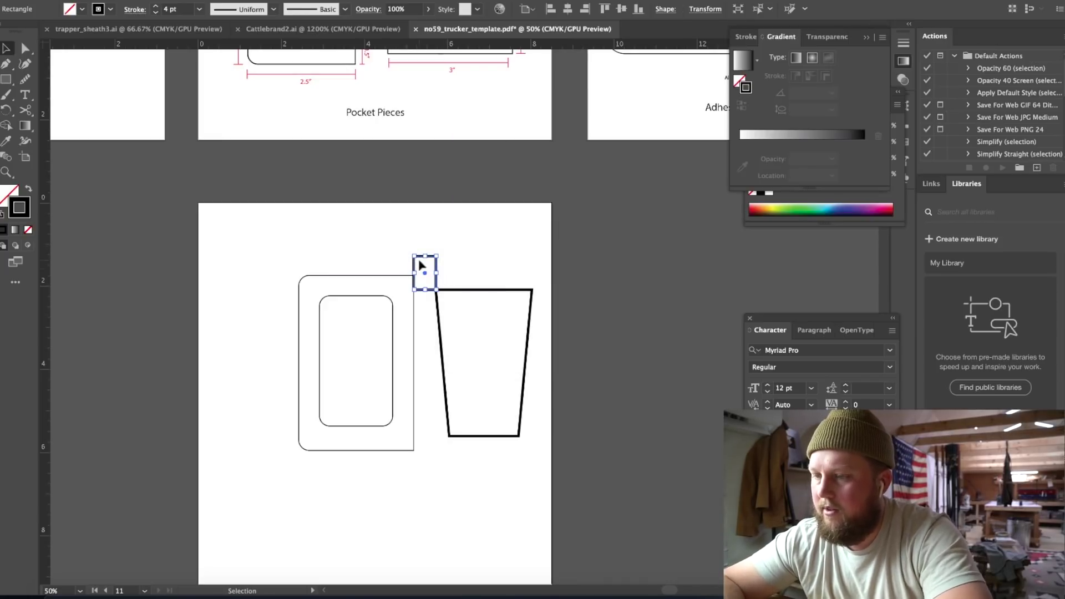
{"action": "key", "text": "ctrl+shift+a"}
{"action": "left_click", "coordinate": [414, 256]}
{"action": "left_click_drag", "start_coordinate": [483, 246], "coordinate": [587, 224]}
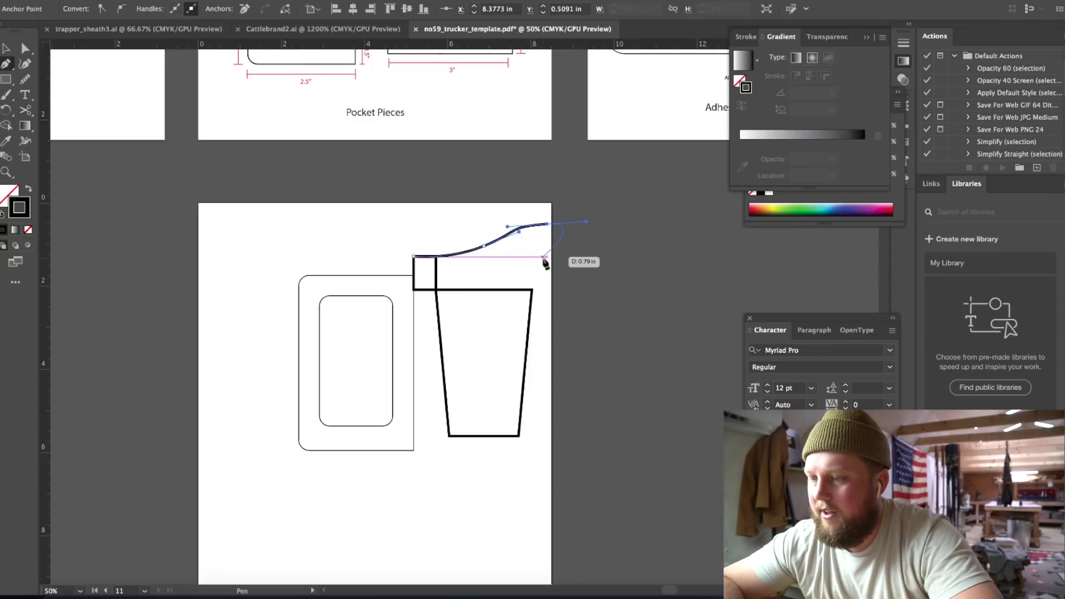
{"action": "key", "text": "Escape"}
- Draw a square tab about 0.8 in wide at the curve's right end and extend the tapered shape's top-right corner up to it
{"action": "key", "text": "m"}
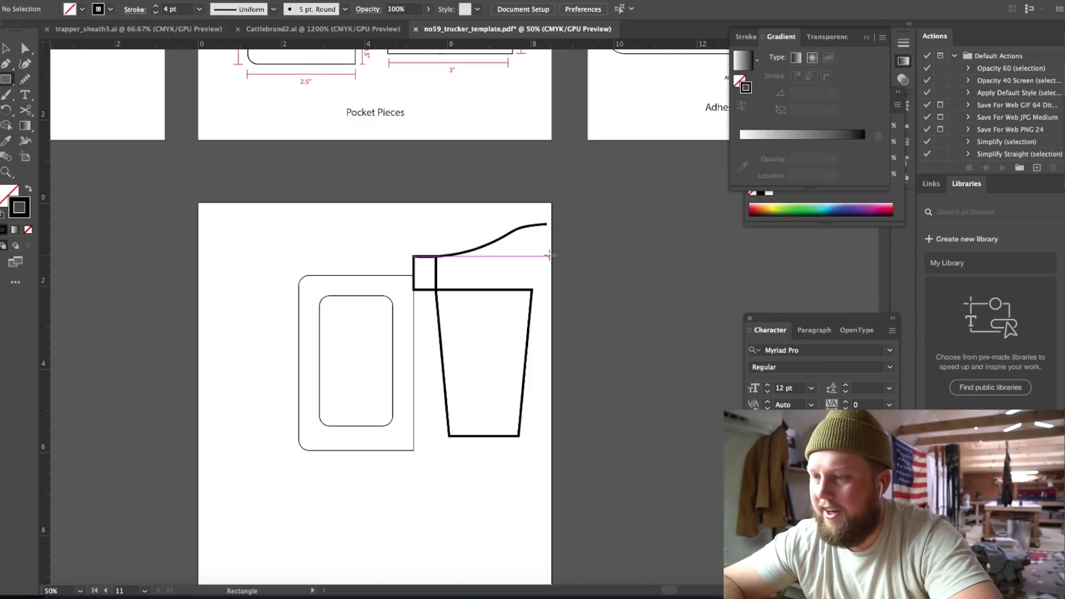
{"action": "left_click_drag", "start_coordinate": [532, 224], "coordinate": [565, 256]}
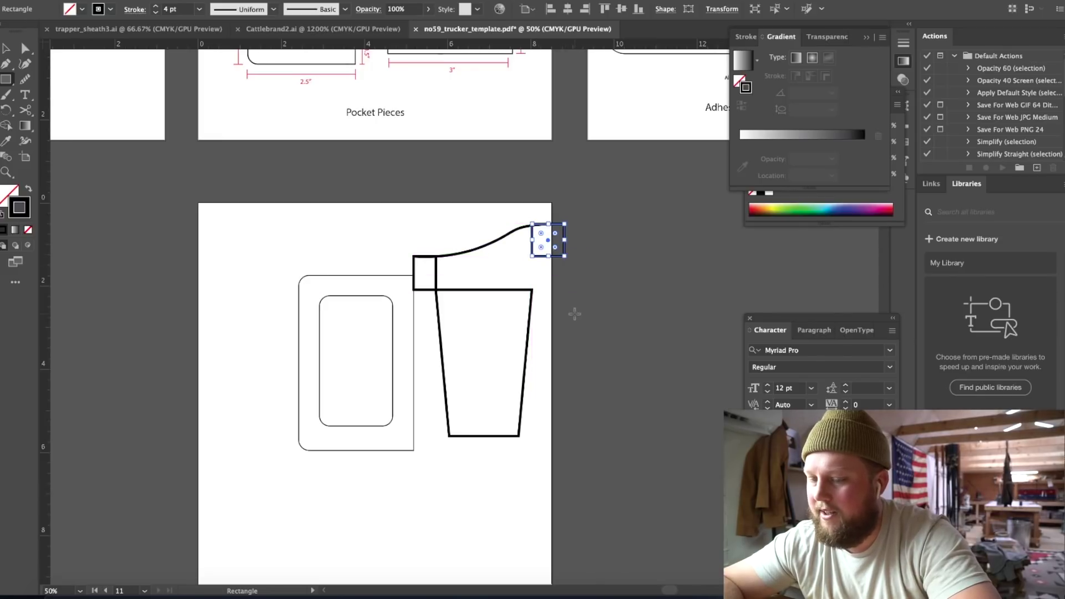
{"action": "key", "text": "a"}
{"action": "left_click", "coordinate": [530, 316]}
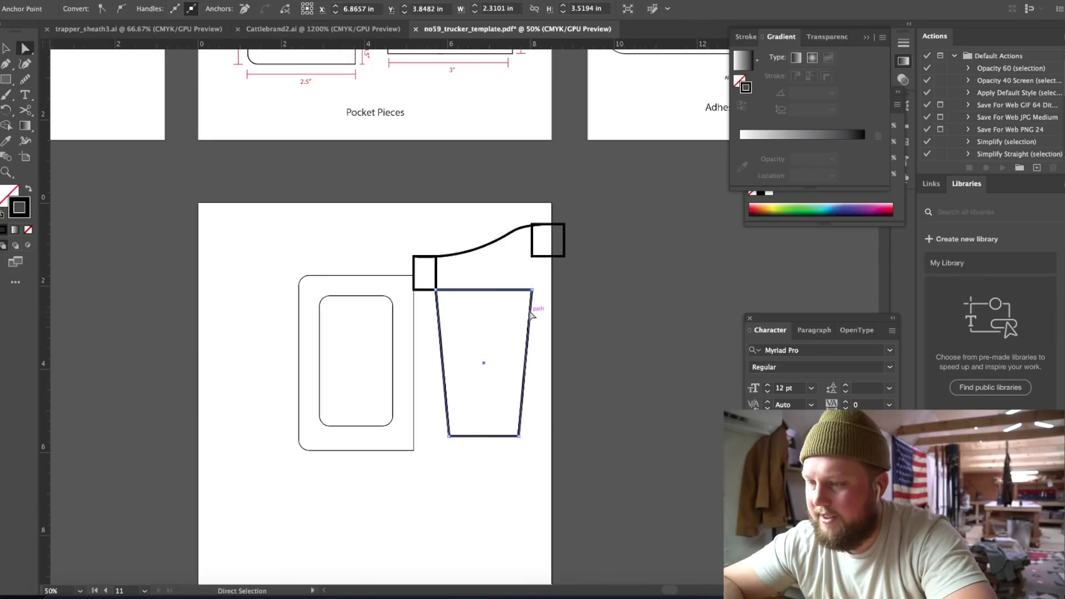
{"action": "left_click", "coordinate": [532, 290]}
{"action": "left_click_drag", "start_coordinate": [532, 290], "coordinate": [541, 258]}
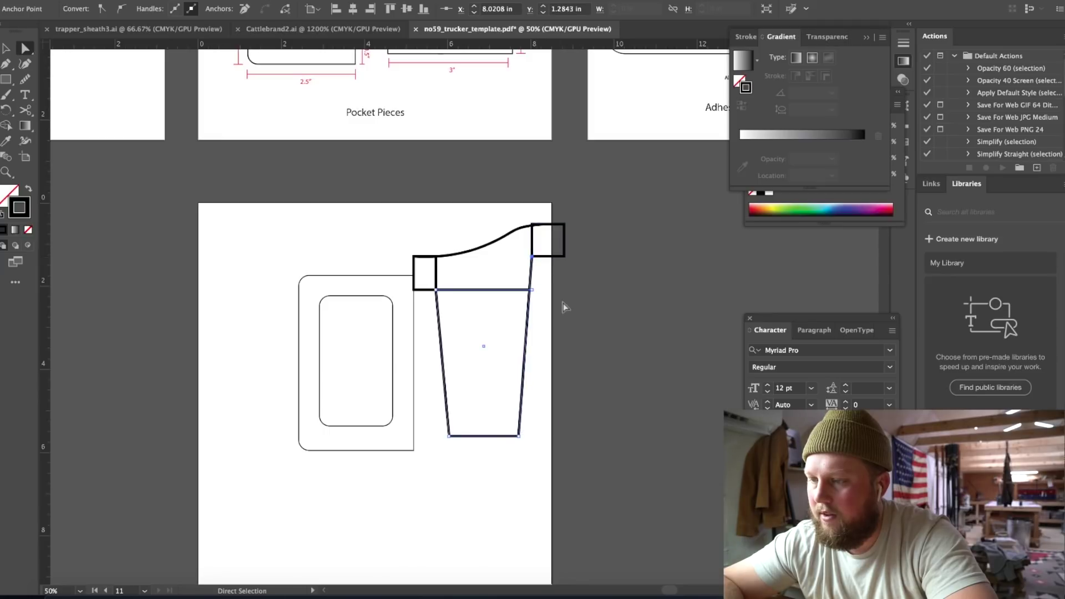
- Deselect the tapered shape and compare the drafted T-shaped pocket piece with the finished pocket pieces on page 8
{"action": "left_click", "coordinate": [563, 301]}
{"action": "scroll", "coordinate": [485, 309], "scroll_direction": "down", "scroll_amount": 2}
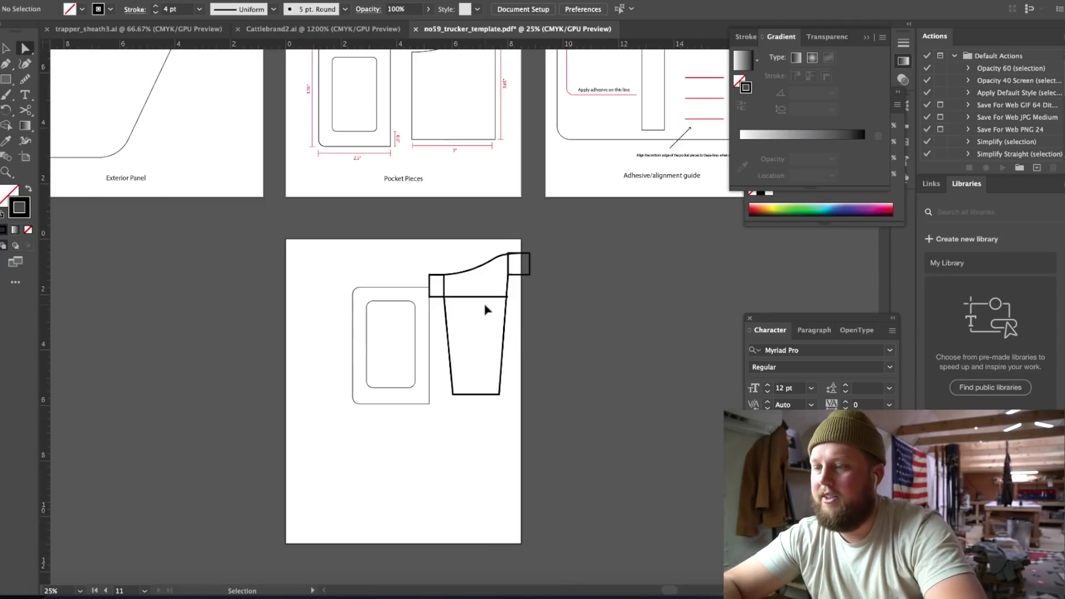
{"action": "scroll", "coordinate": [485, 309], "scroll_direction": "up", "scroll_amount": 3}
{"action": "scroll", "coordinate": [485, 309], "scroll_direction": "up", "scroll_amount": 2}
{"action": "scroll", "coordinate": [484, 308], "scroll_direction": "down", "scroll_amount": 3}
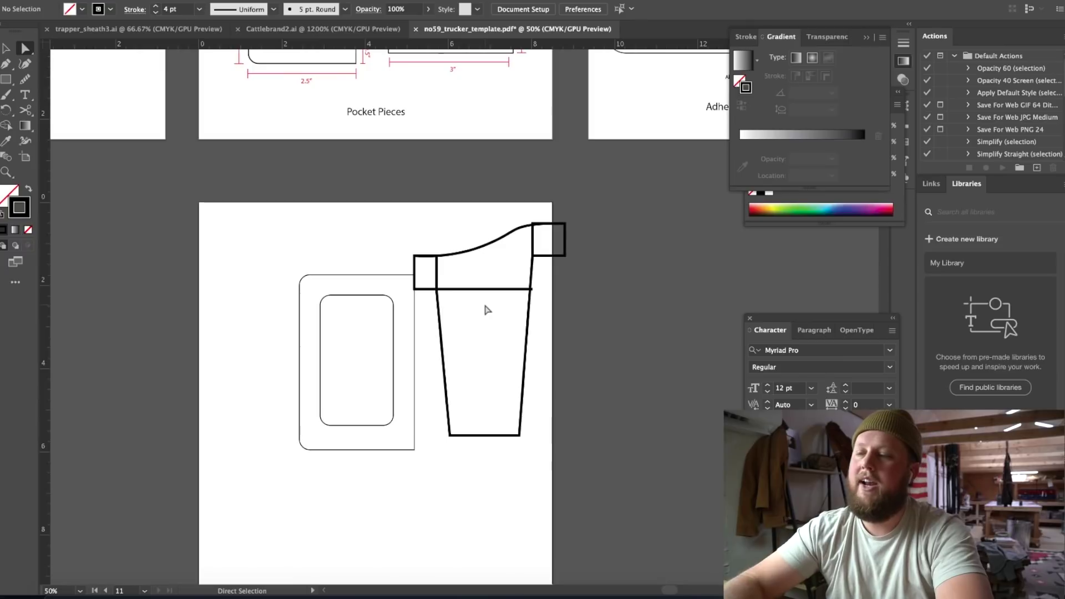
{"action": "scroll", "coordinate": [485, 308], "scroll_direction": "down", "scroll_amount": 2}
{"action": "scroll", "coordinate": [486, 309], "scroll_direction": "up", "scroll_amount": 2}
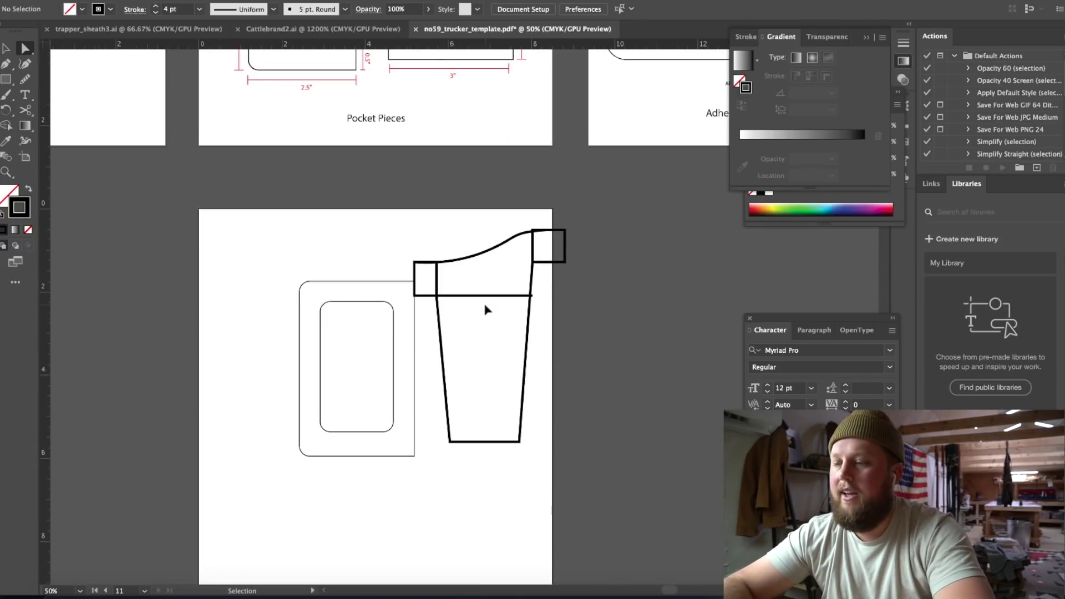
{"action": "scroll", "coordinate": [484, 309], "scroll_direction": "down", "scroll_amount": 3}
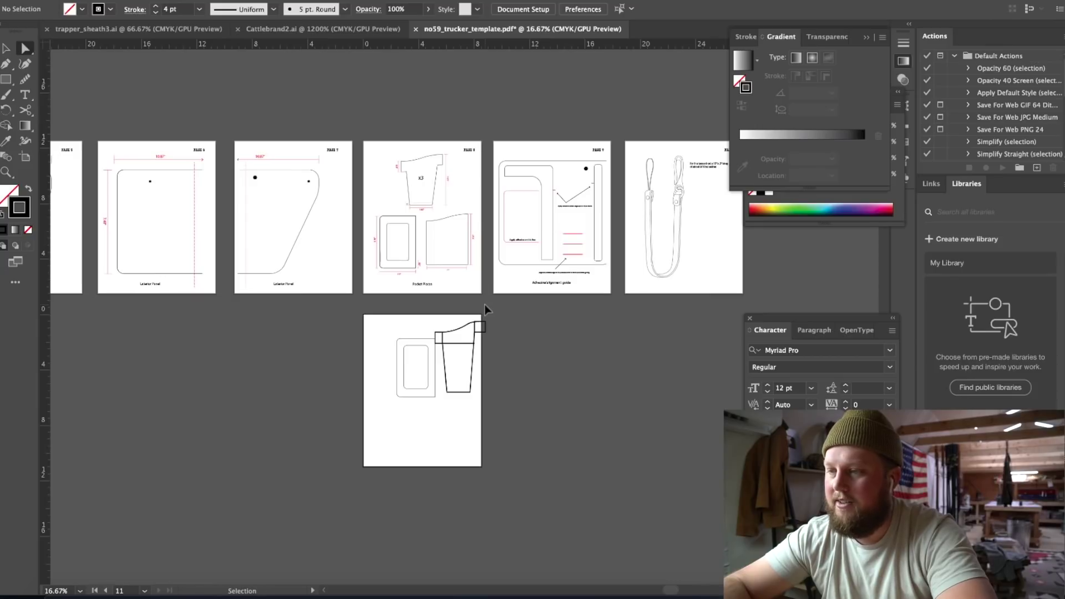
{"action": "scroll", "coordinate": [484, 307], "scroll_direction": "up", "scroll_amount": 3}
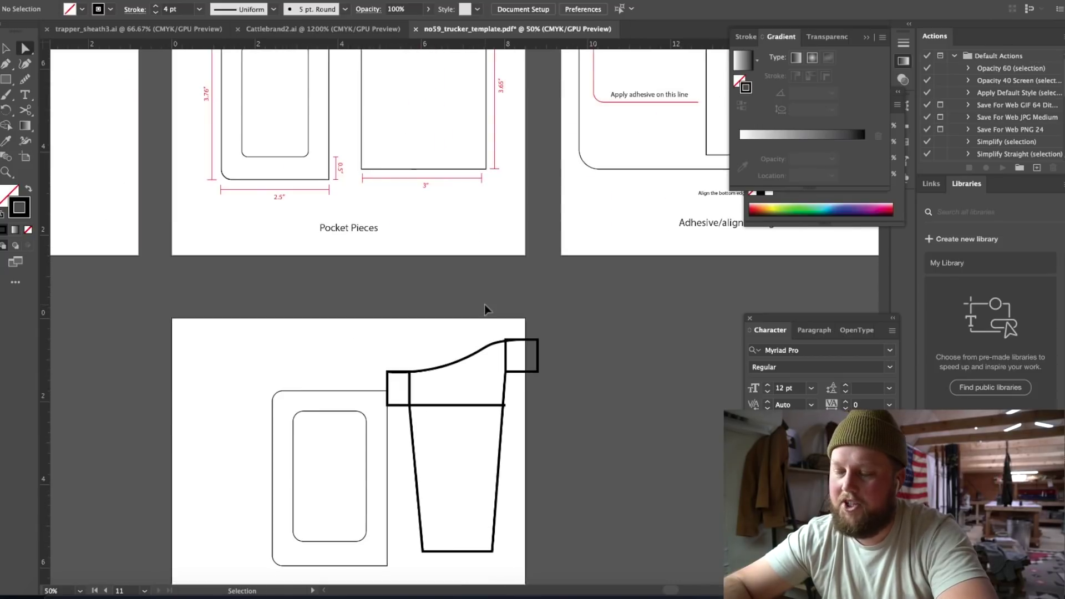
{"action": "scroll", "coordinate": [485, 308], "scroll_direction": "down", "scroll_amount": 2}
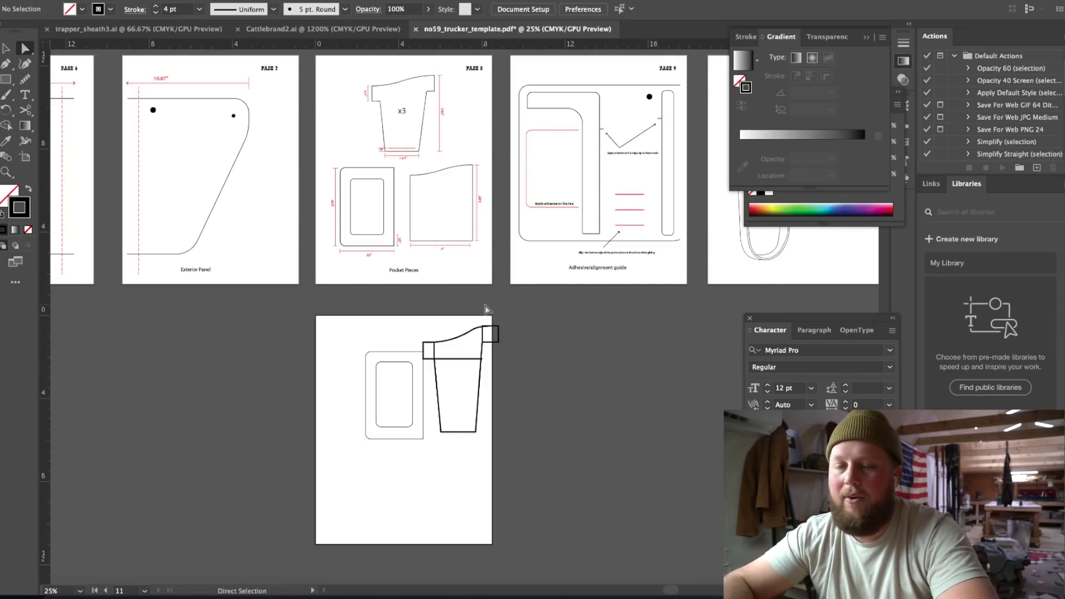
- Review the trucker wallet template's pages, including the cover, instructions, resources, interior panels, adhesive/alignment guide and lanyard drawing
{"action": "scroll", "coordinate": [486, 308], "scroll_direction": "down", "scroll_amount": 1}
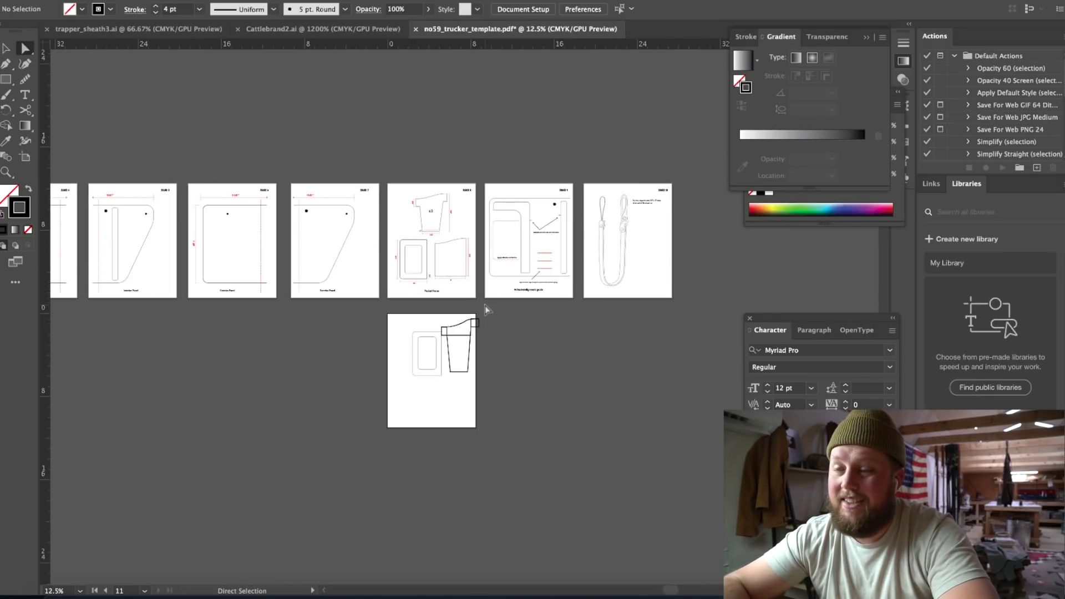
{"action": "scroll", "coordinate": [485, 308], "scroll_direction": "left", "scroll_amount": 2}
{"action": "scroll", "coordinate": [484, 308], "scroll_direction": "up", "scroll_amount": 4}
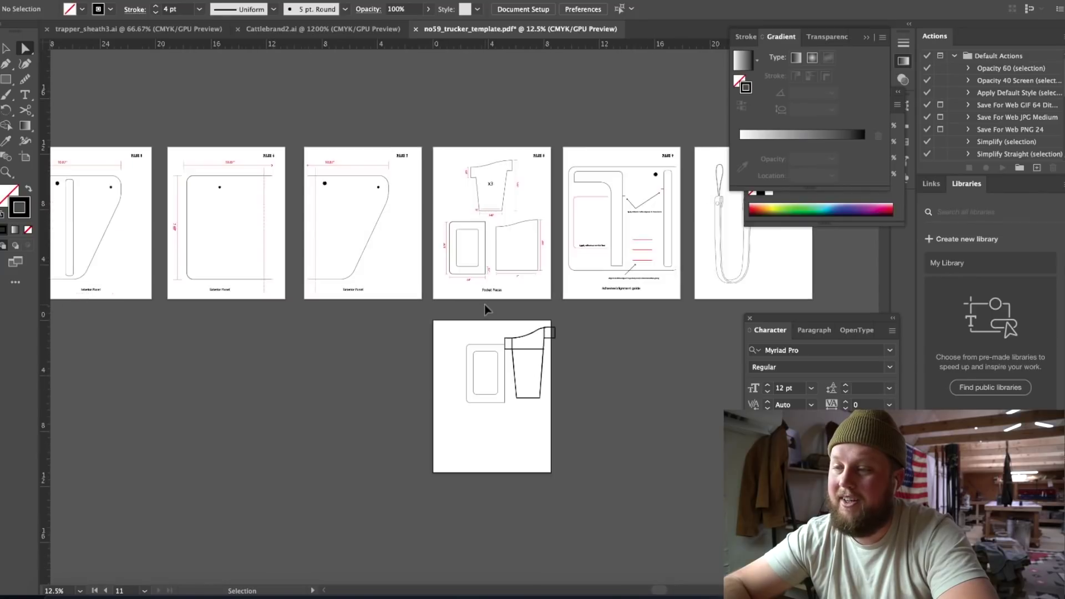
{"action": "scroll", "coordinate": [485, 305], "scroll_direction": "right", "scroll_amount": 5}
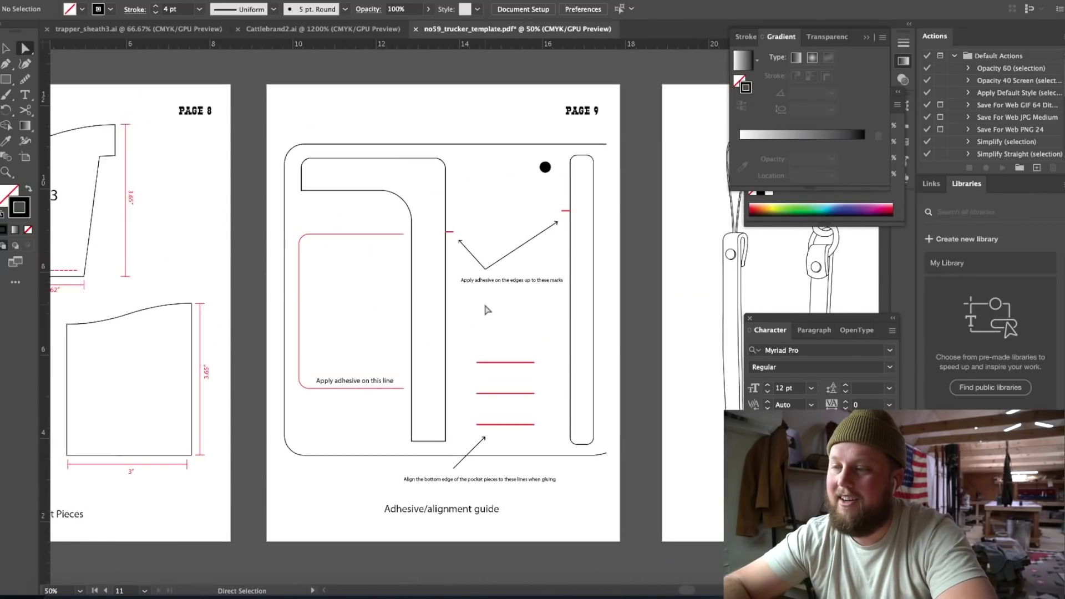
{"action": "scroll", "coordinate": [485, 308], "scroll_direction": "down", "scroll_amount": 1}
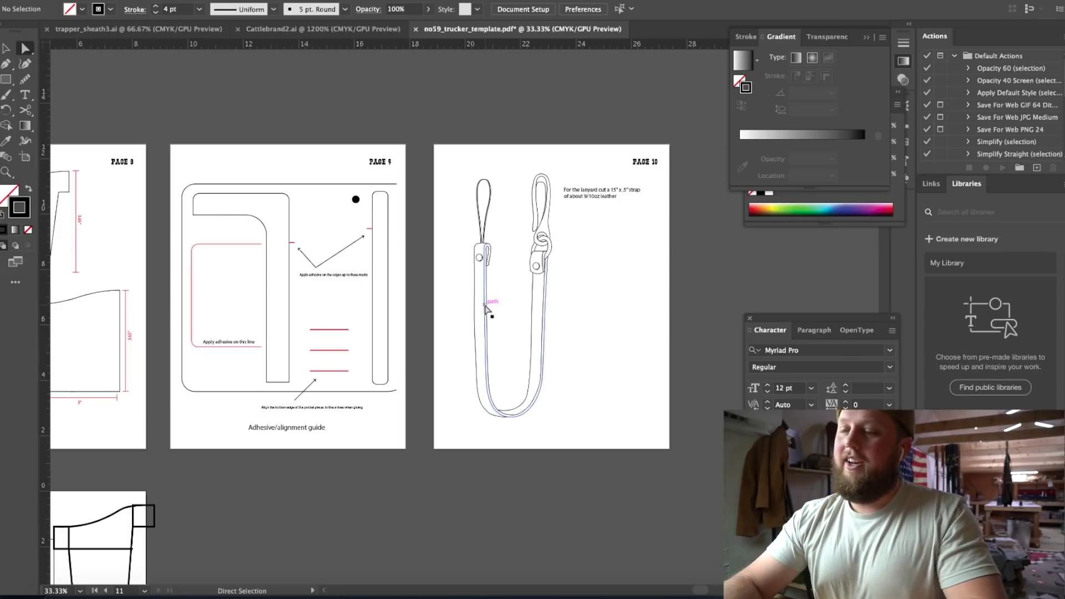
{"action": "scroll", "coordinate": [486, 308], "scroll_direction": "down", "scroll_amount": 1}
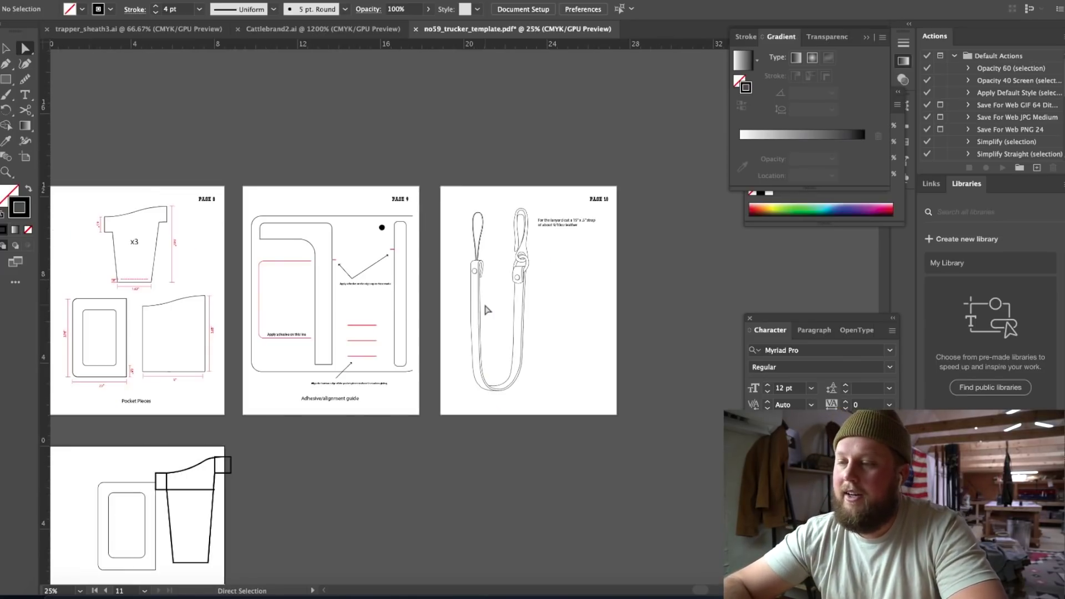
{"action": "scroll", "coordinate": [486, 309], "scroll_direction": "down", "scroll_amount": 1}
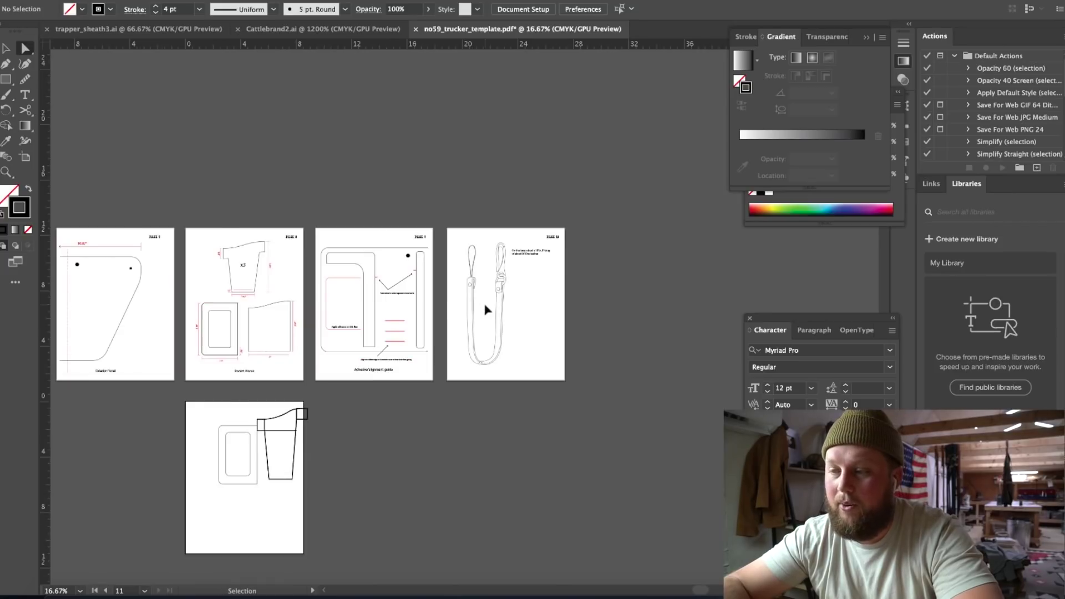
{"action": "scroll", "coordinate": [485, 310], "scroll_direction": "up", "scroll_amount": 5}
{"action": "scroll", "coordinate": [485, 310], "scroll_direction": "down", "scroll_amount": 1}
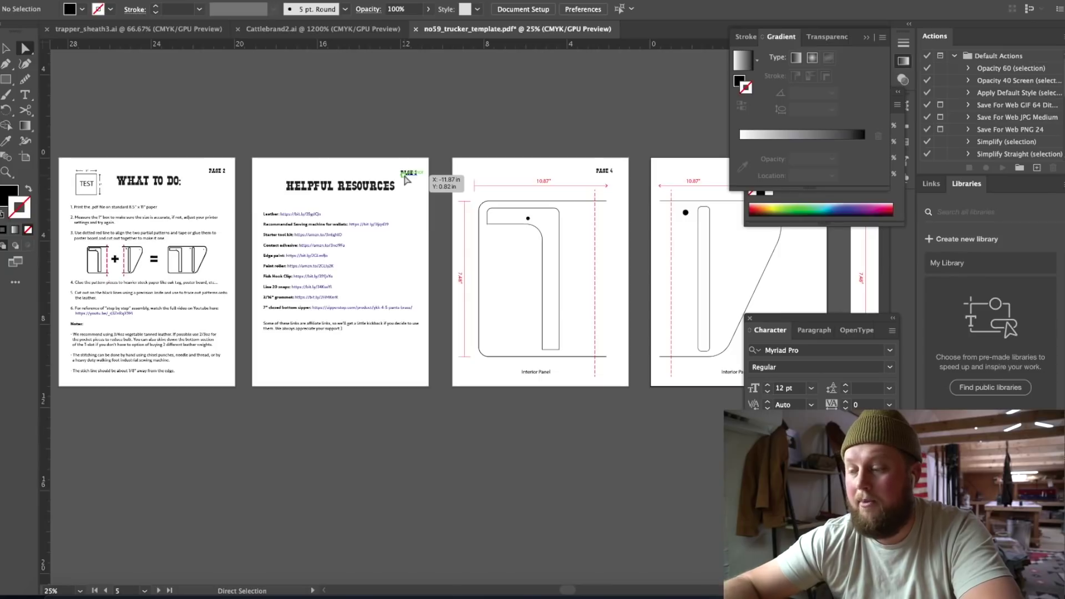
{"action": "key", "text": "ctrl+minus"}
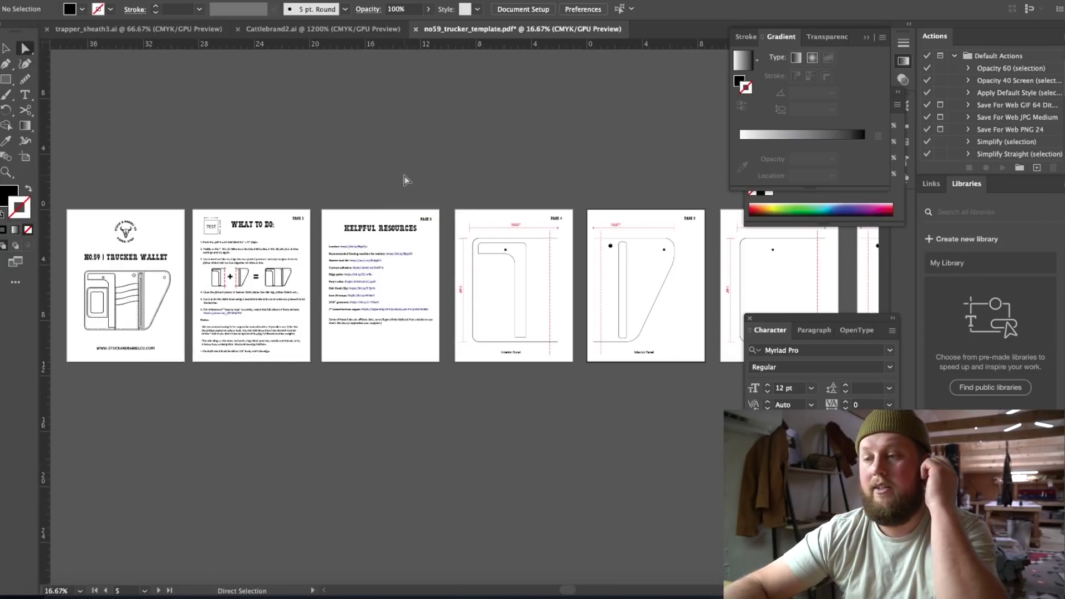
{"action": "key", "text": "ctrl+minus"}
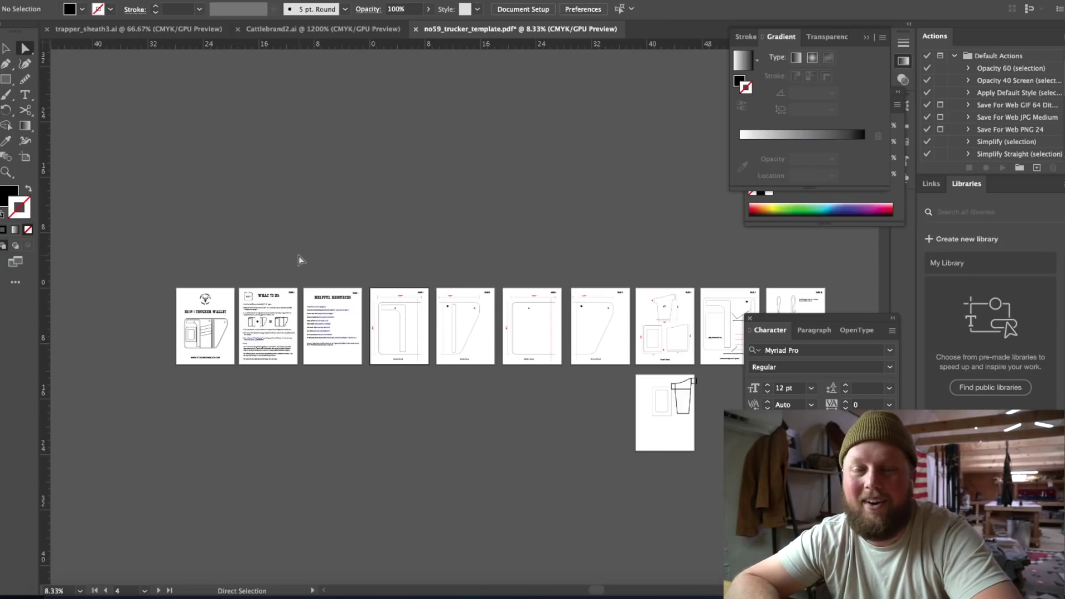
{"action": "scroll", "coordinate": [299, 257], "scroll_direction": "up", "scroll_amount": 3}
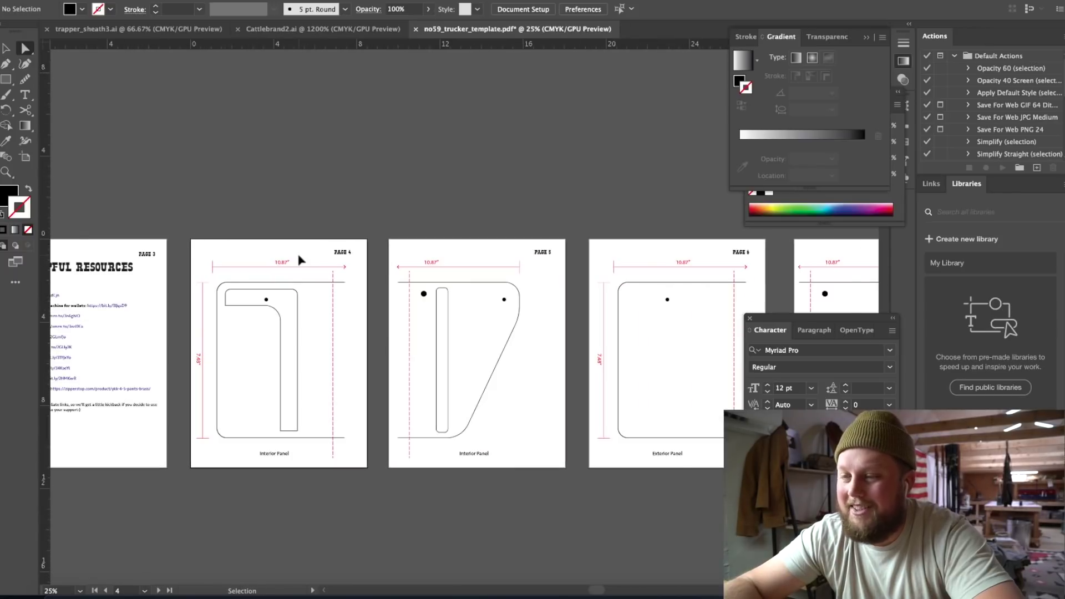
{"action": "scroll", "coordinate": [298, 258], "scroll_direction": "down", "scroll_amount": 1}
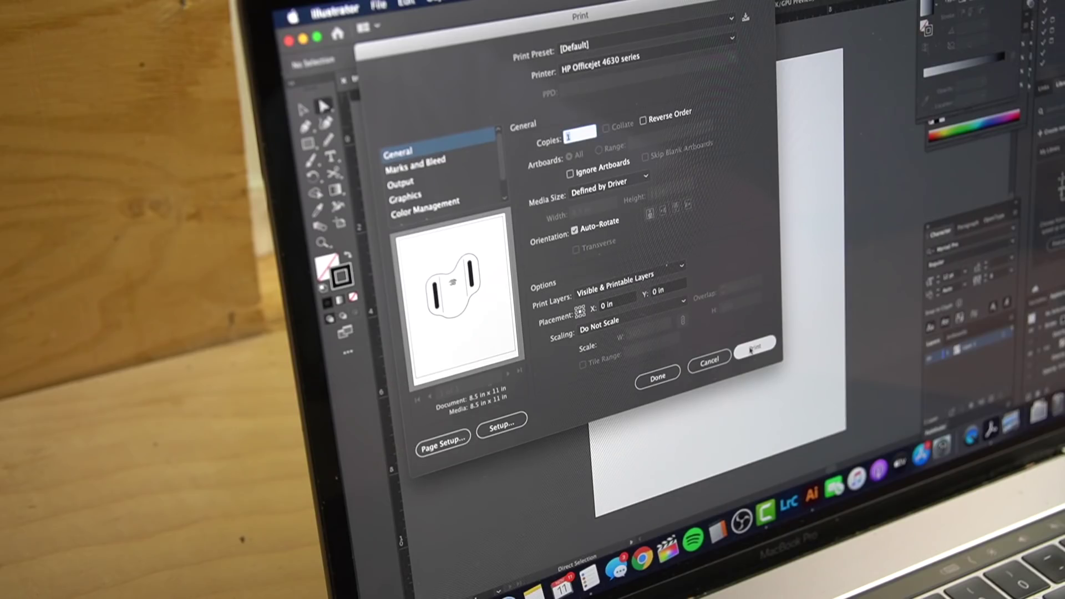
- Print the knife sheath pattern on the HP Officejet 4630 series with scaling set to Do Not Scale
{"action": "left_click", "coordinate": [752, 348]}
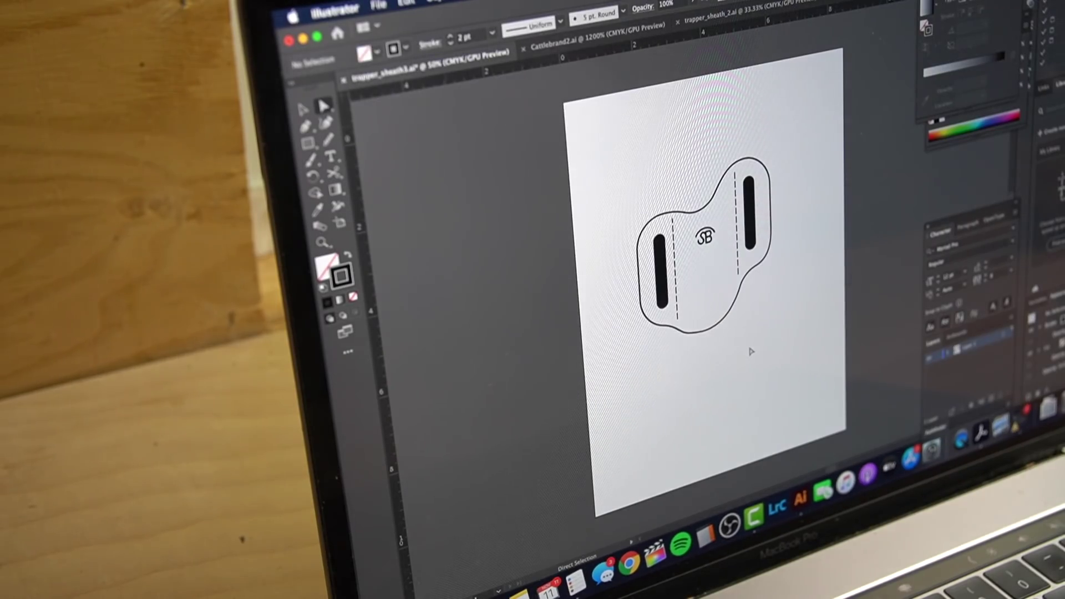